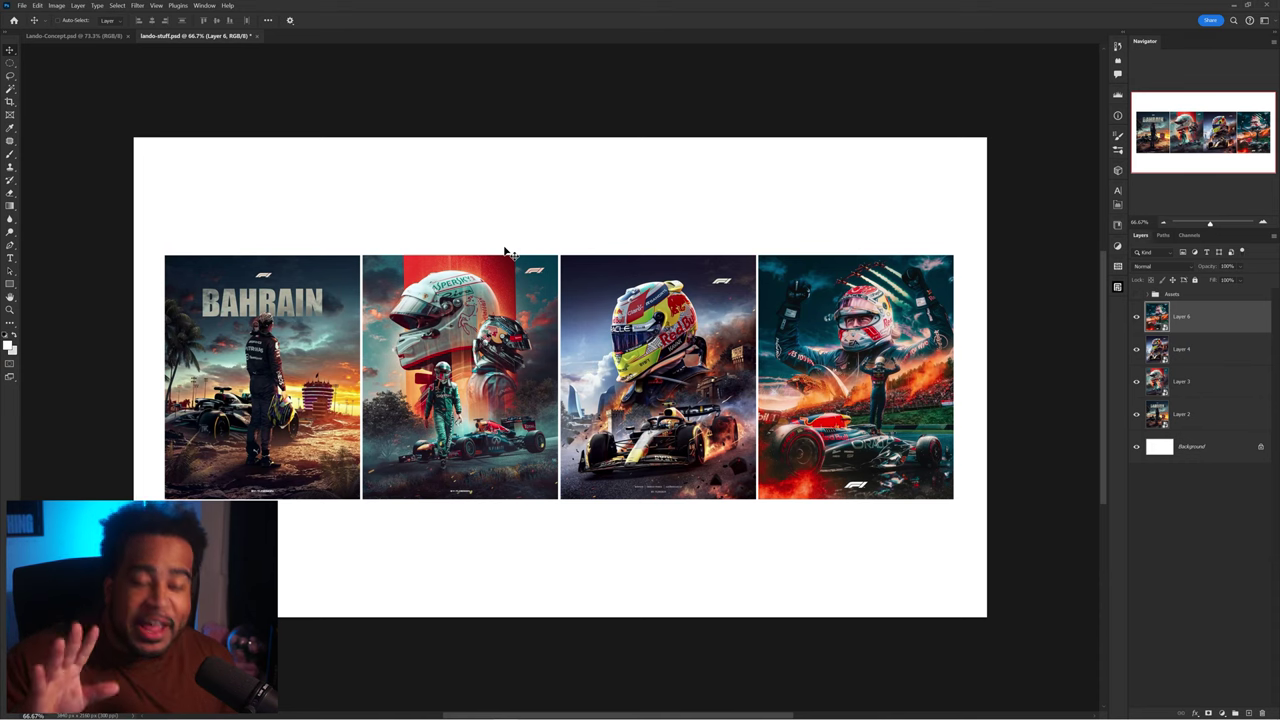
# Step: Examine the composition, colours and lighting of the four Formula 1 reference posters up close
pyautogui.scroll(10, 278, 332)
pyautogui.moveTo(278, 333); pyautogui.dragTo(456, 294)
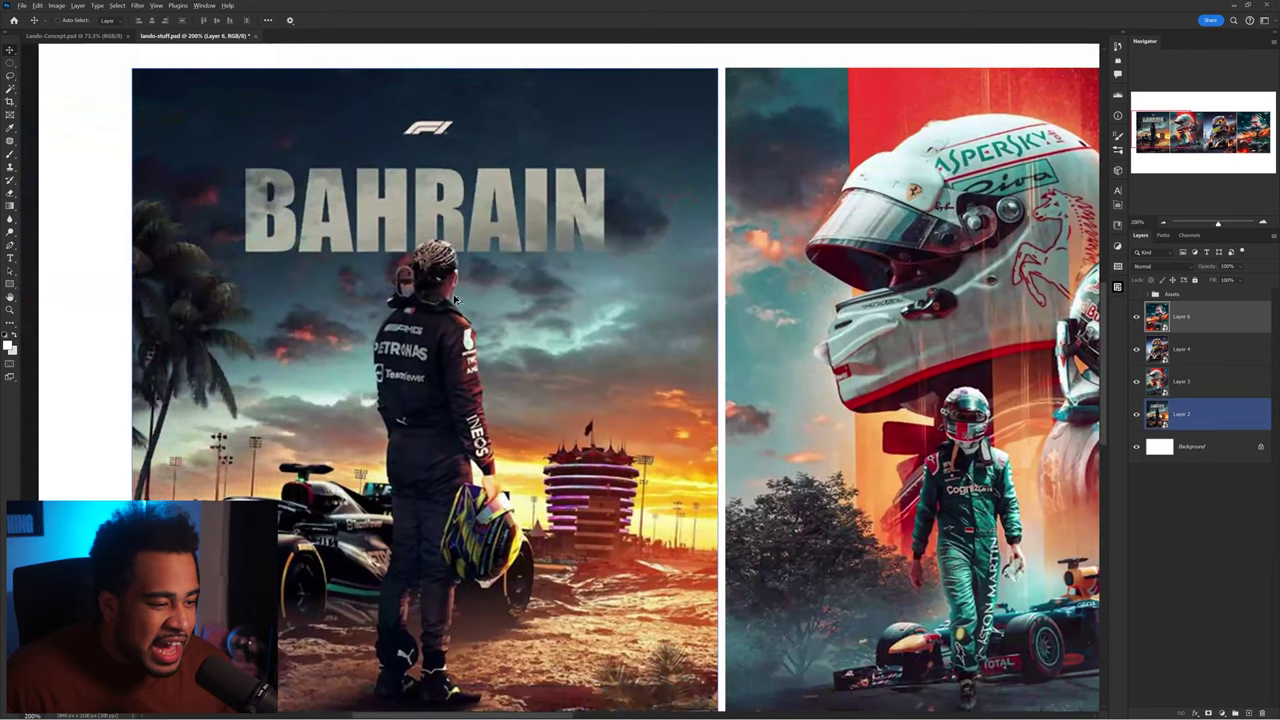
pyautogui.scroll(-2, 457, 293)
pyautogui.moveTo(670, 277); pyautogui.dragTo(598, 240)
pyautogui.scroll(-1, 598, 240)
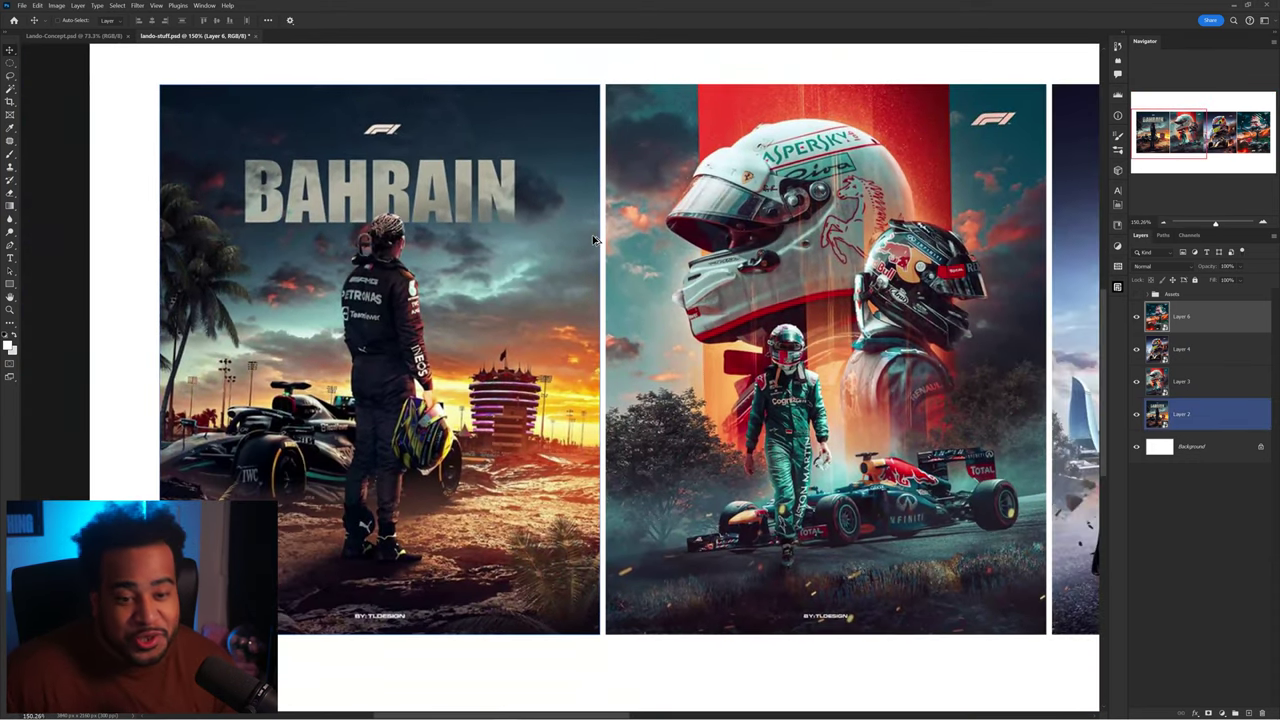
pyautogui.moveTo(784, 259); pyautogui.dragTo(463, 270)
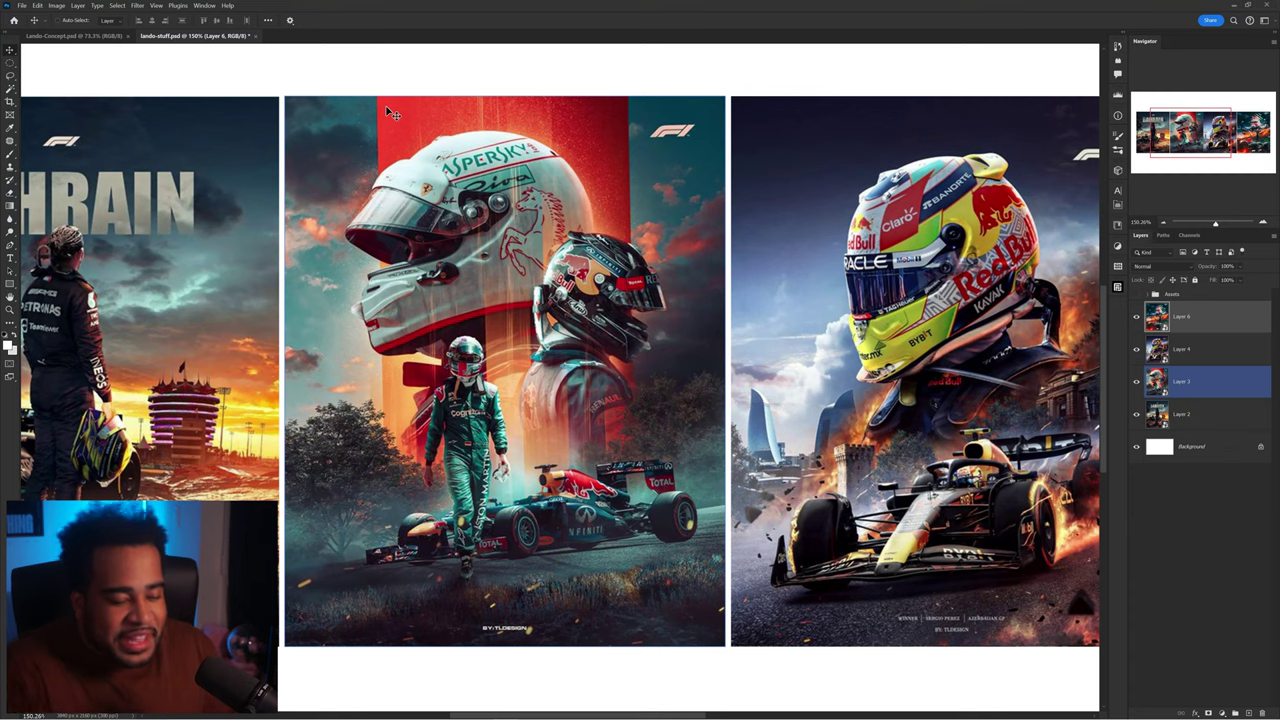
pyautogui.moveTo(592, 133); pyautogui.dragTo(316, 95)
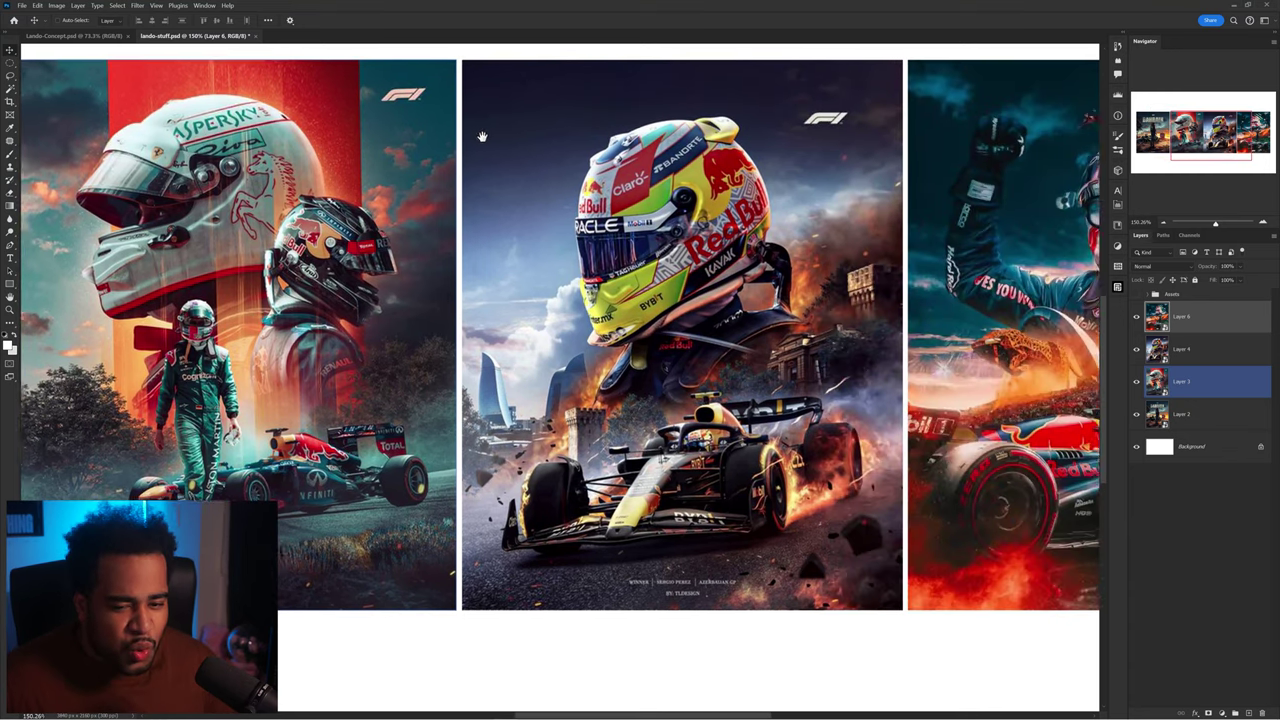
pyautogui.click(645, 205)
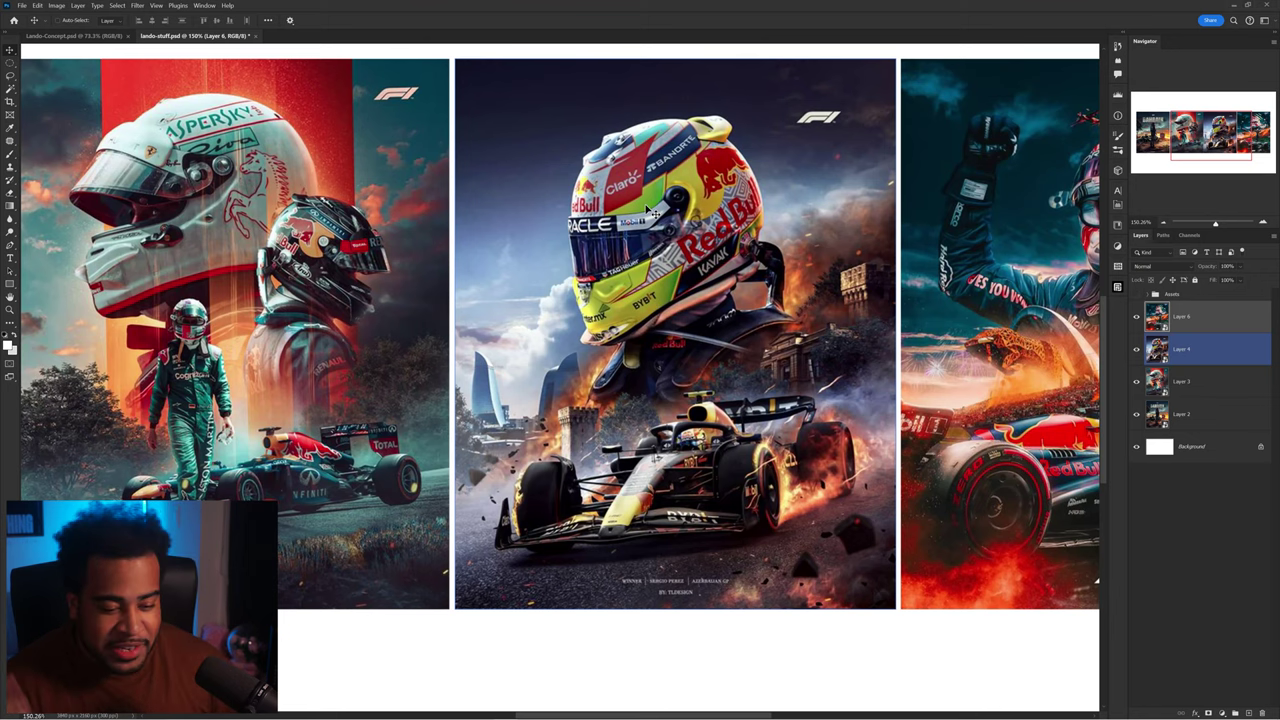
pyautogui.scroll(-1, 650, 212)
pyautogui.moveTo(771, 267); pyautogui.dragTo(577, 229)
pyautogui.scroll(4, 531, 417)
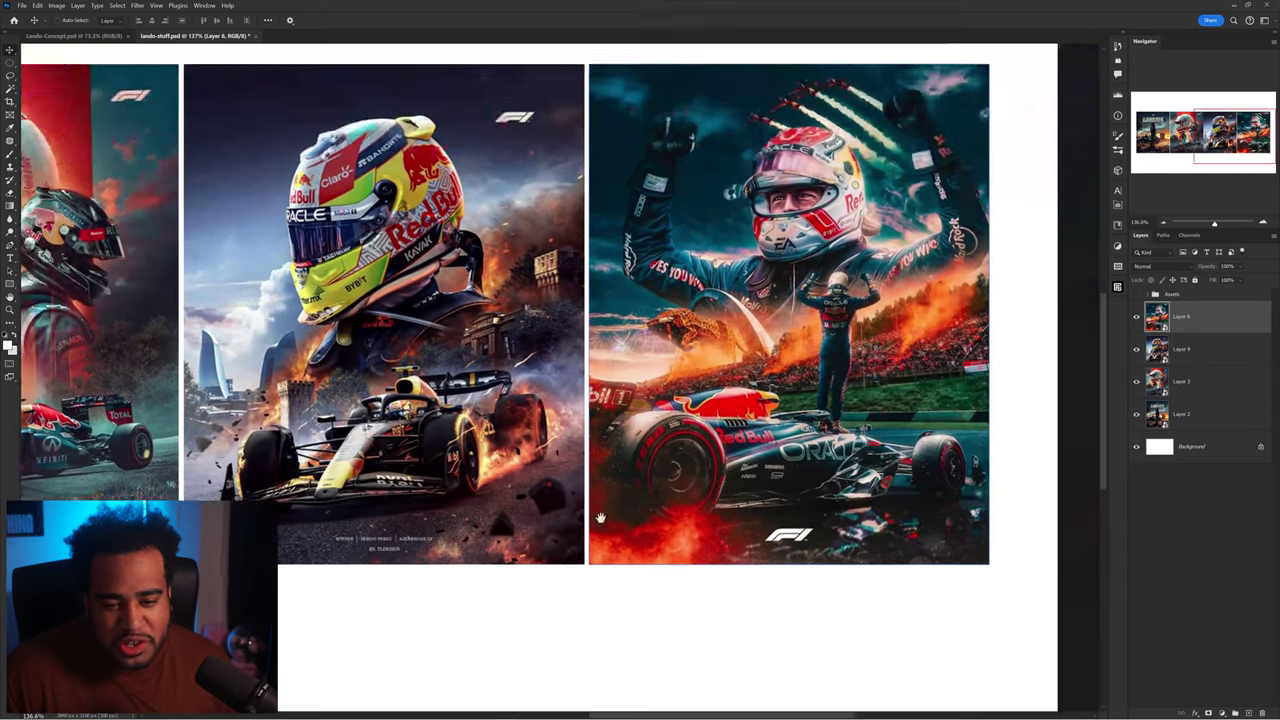
pyautogui.scroll(-2, 600, 517)
pyautogui.hscroll(-2, 637, 383)
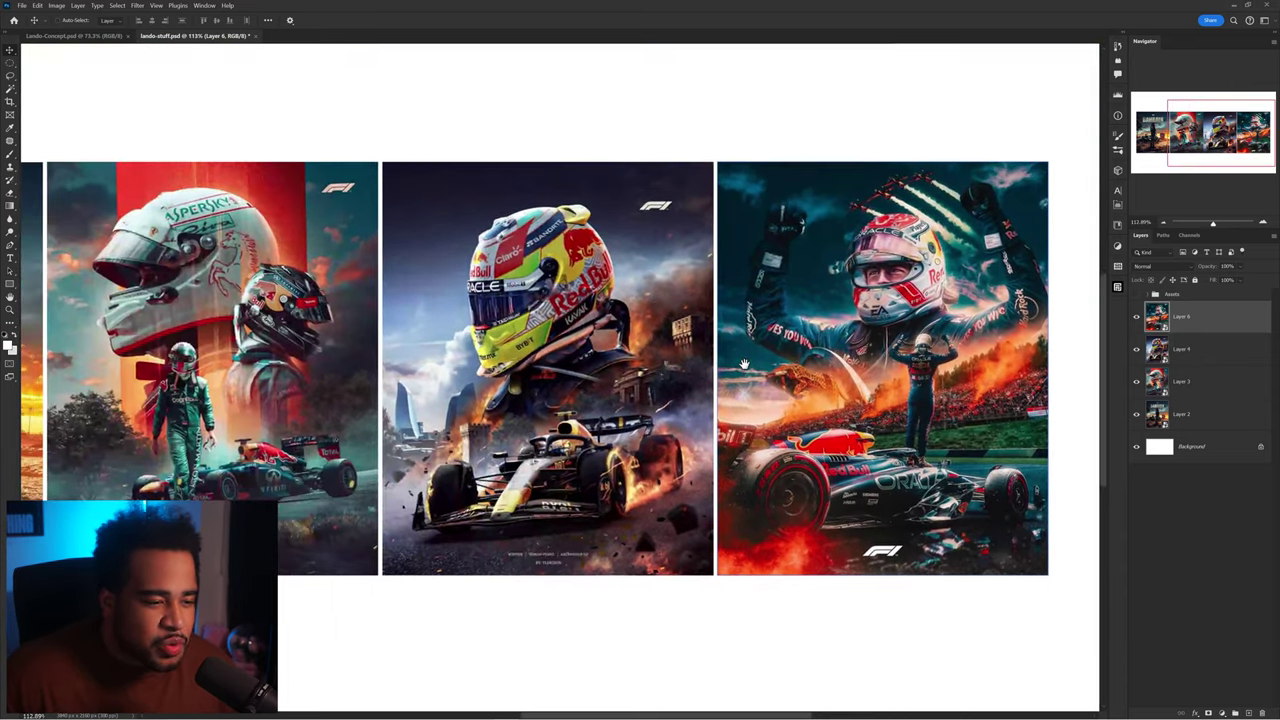
pyautogui.scroll(-1, 735, 367)
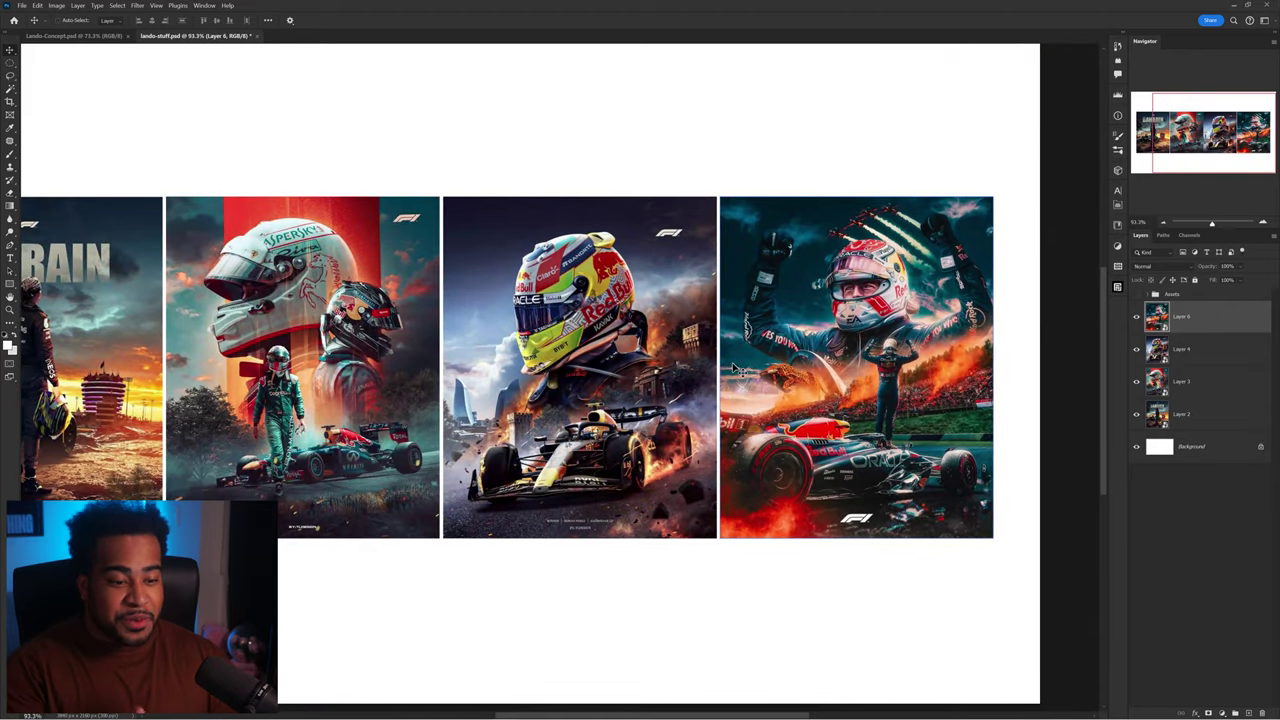
pyautogui.scroll(-1, 730, 365)
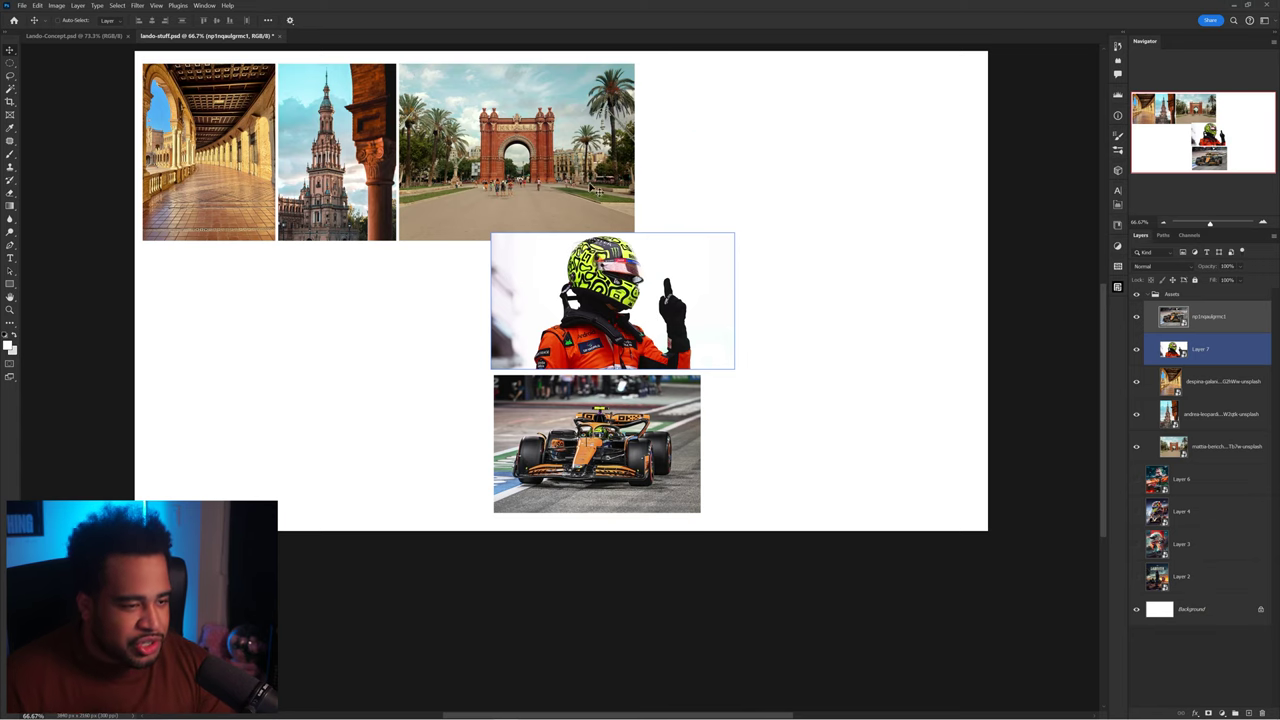
# Step: Place the red brick arch photo in Lando-Concept.psd and enlarge it to fill the poster canvas
pyautogui.click(555, 152)
pyautogui.moveTo(545, 165); pyautogui.dragTo(911, 298)
pyautogui.press('Return')
pyautogui.moveTo(656, 307); pyautogui.dragTo(716, 357)
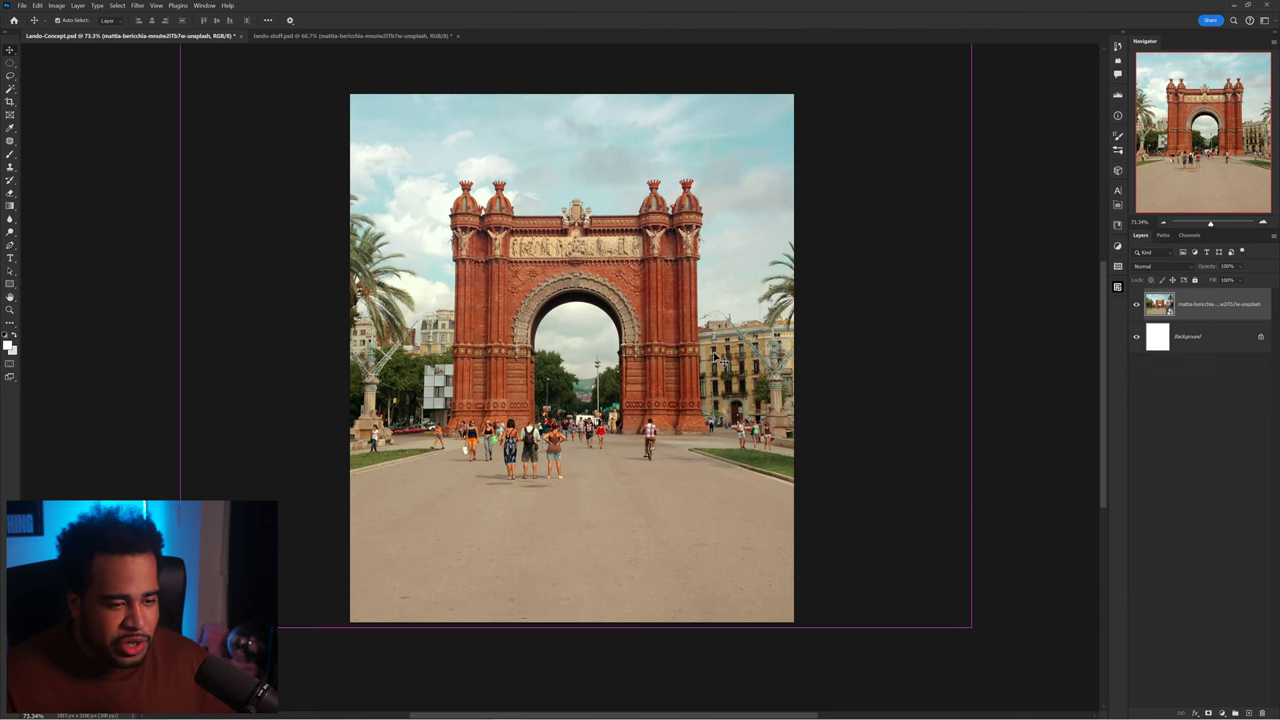
pyautogui.moveTo(974, 324); pyautogui.dragTo(991, 328)
pyautogui.moveTo(803, 346); pyautogui.dragTo(799, 342)
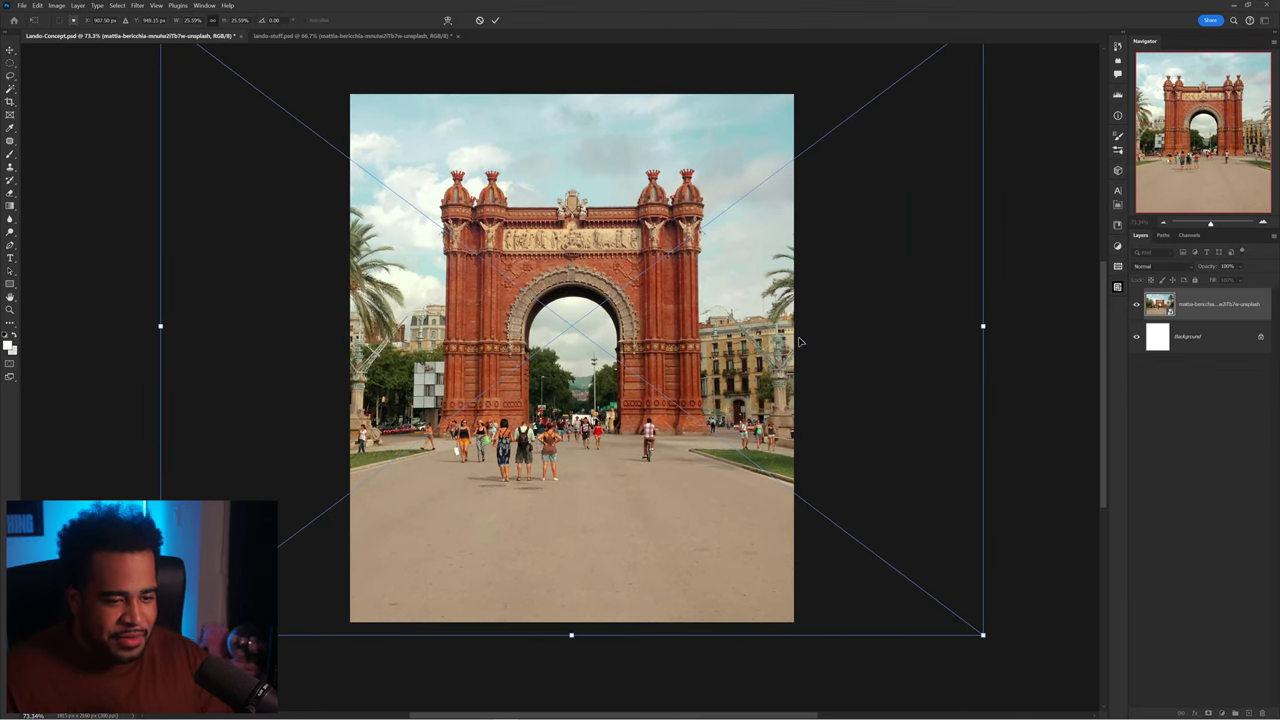
pyautogui.press('Return')
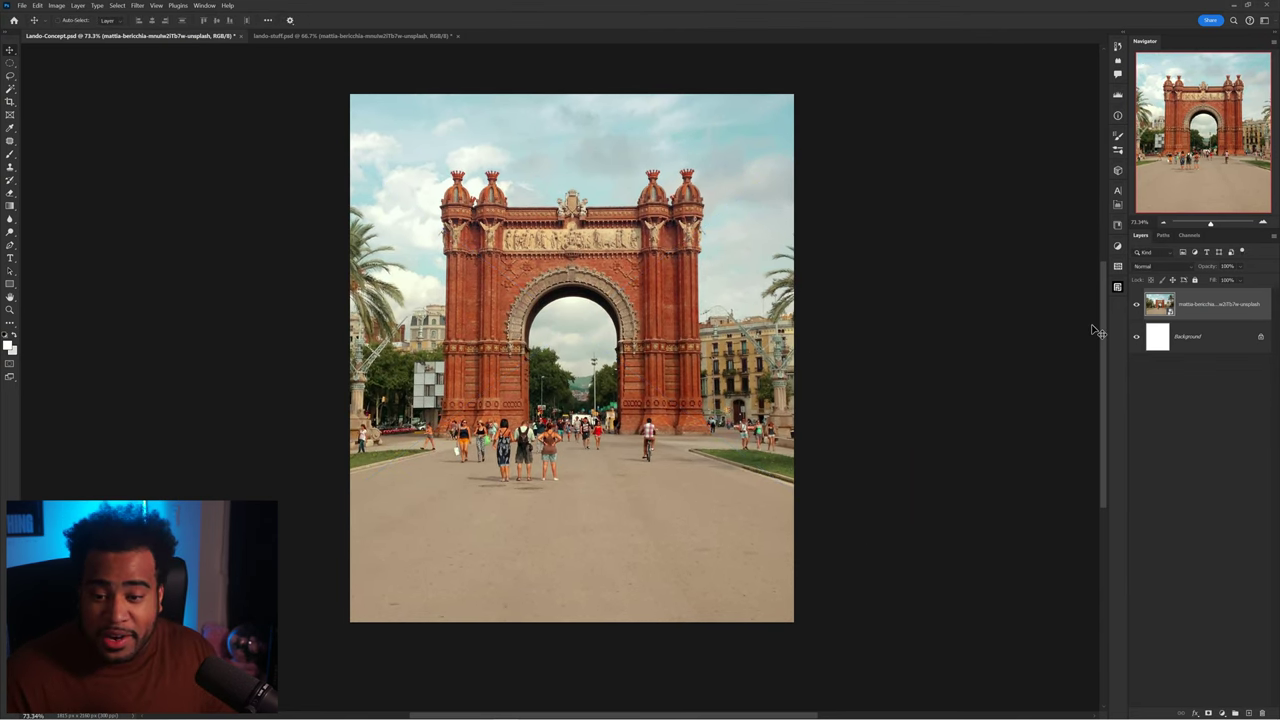
# Step: Open the arch photo's smart object, run Generative Fill with the prompt "remove people" over the crowd, and compare before and after
pyautogui.doubleClick(1169, 313)
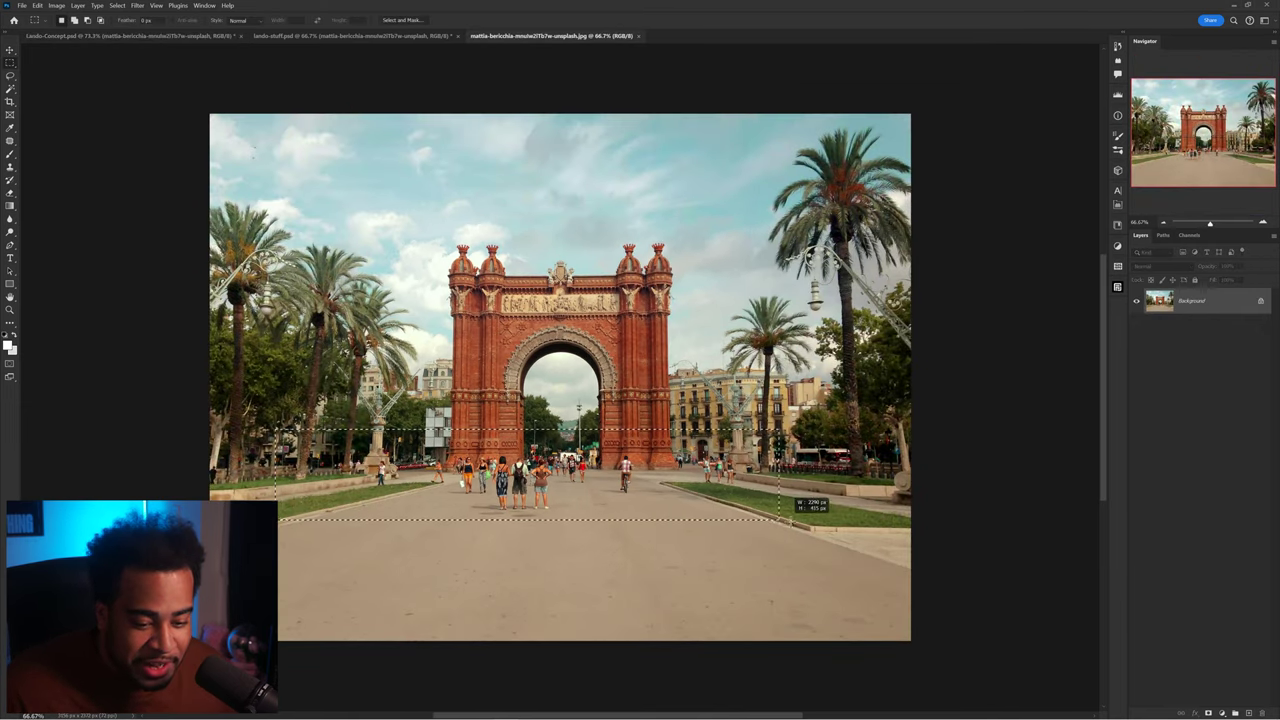
pyautogui.rightClick(710, 322)
pyautogui.click(737, 471)
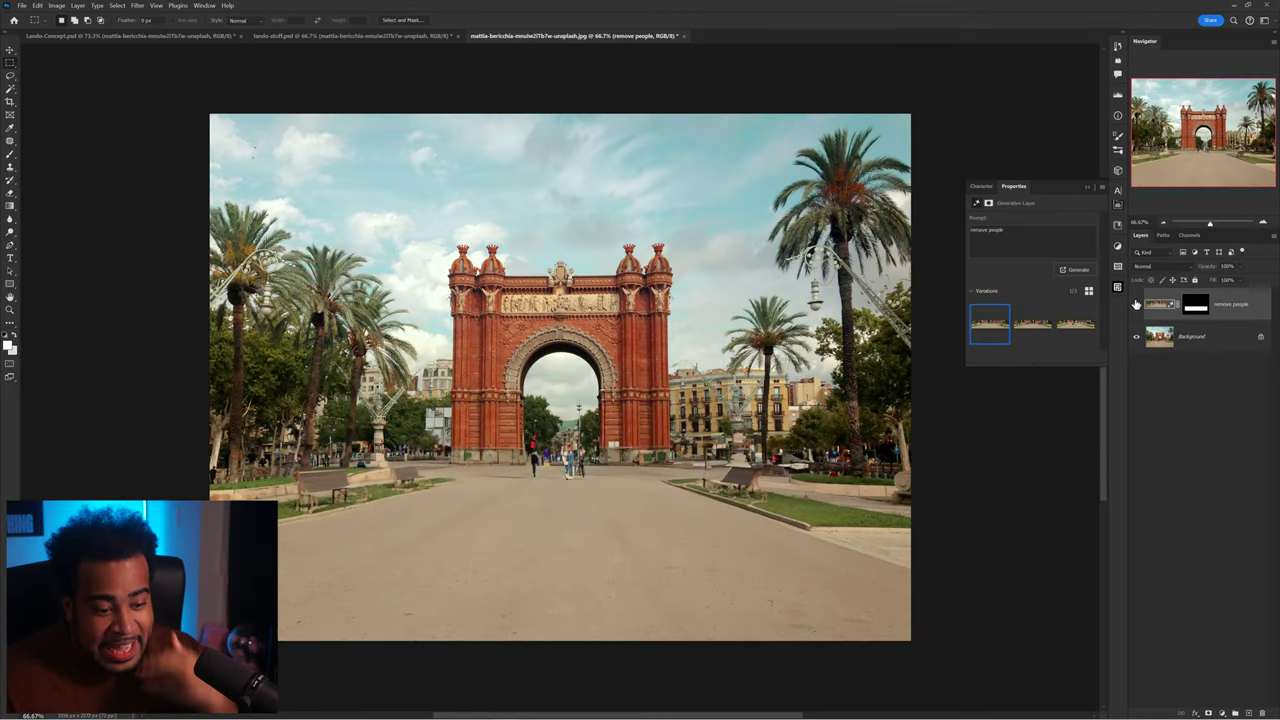
pyautogui.click(1135, 304)
pyautogui.click(1135, 304)
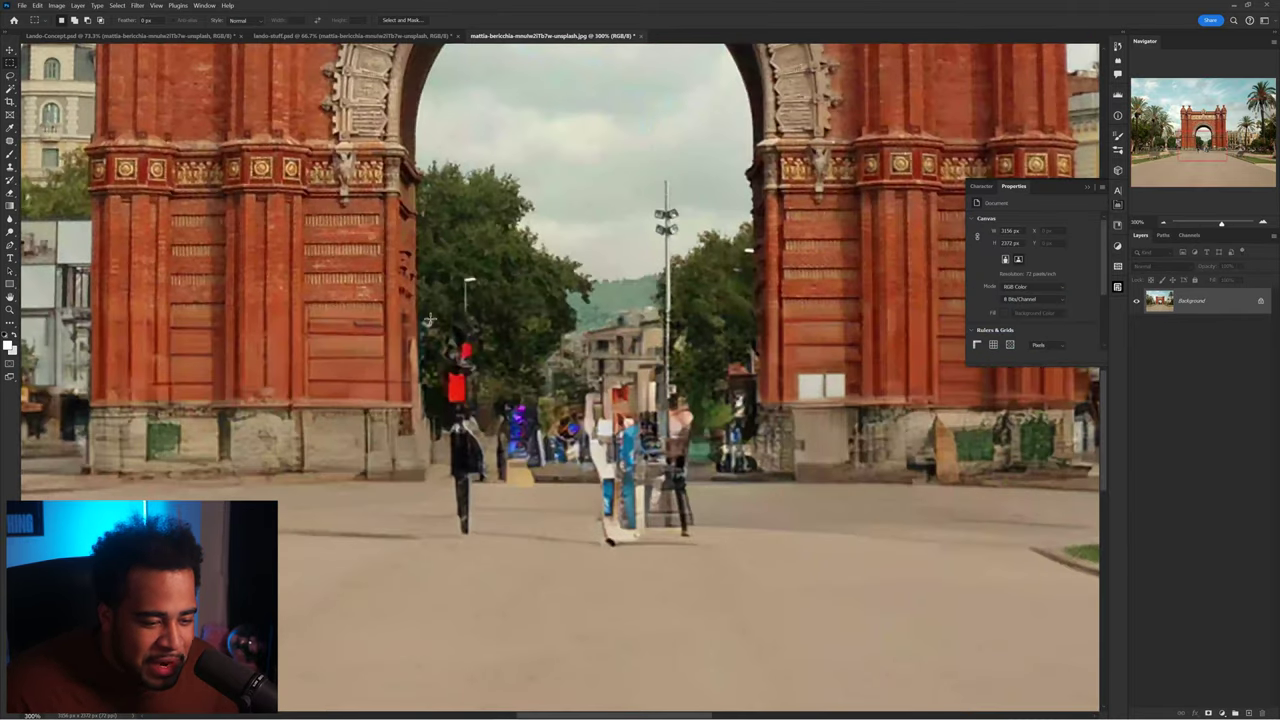
# Step: Generatively fill the leftover figures beneath the arch without a prompt, keep the second variation, and flatten the smart object's layers
pyautogui.moveTo(726, 558); pyautogui.dragTo(726, 558)
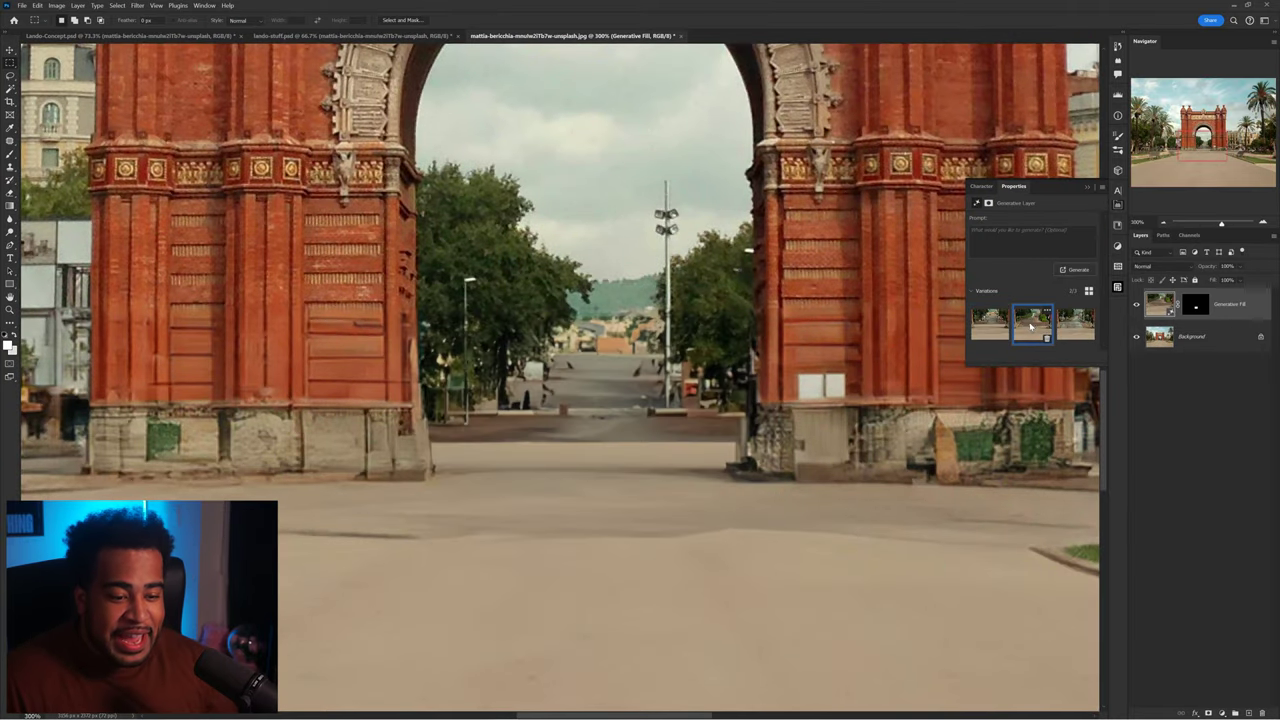
pyautogui.click(1062, 325)
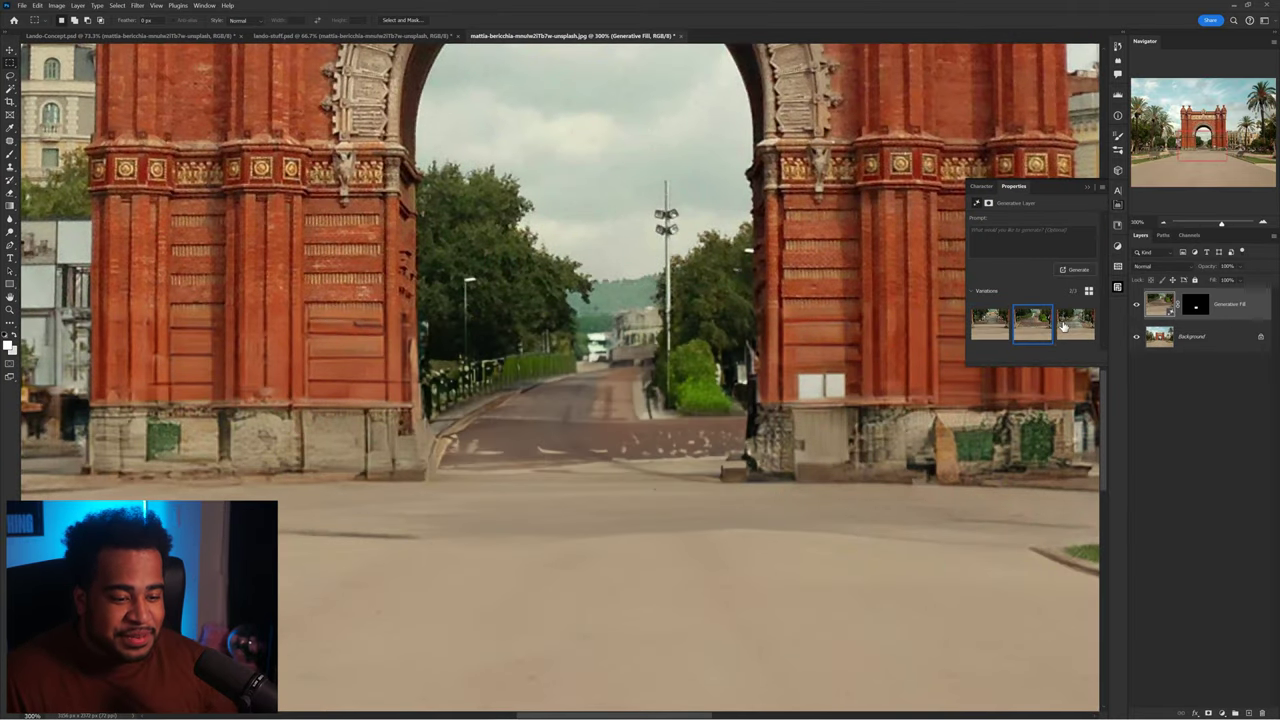
pyautogui.scroll(-4, 749, 379)
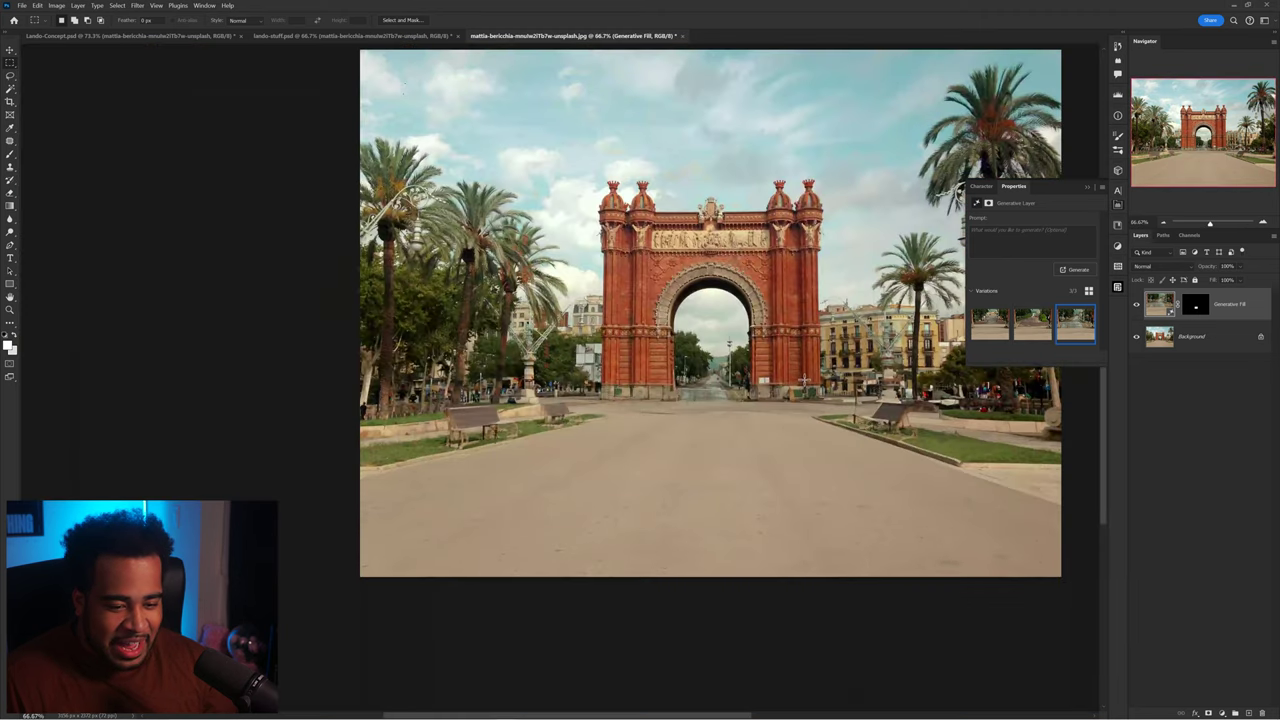
pyautogui.scroll(1, 804, 382)
pyautogui.click(1030, 330)
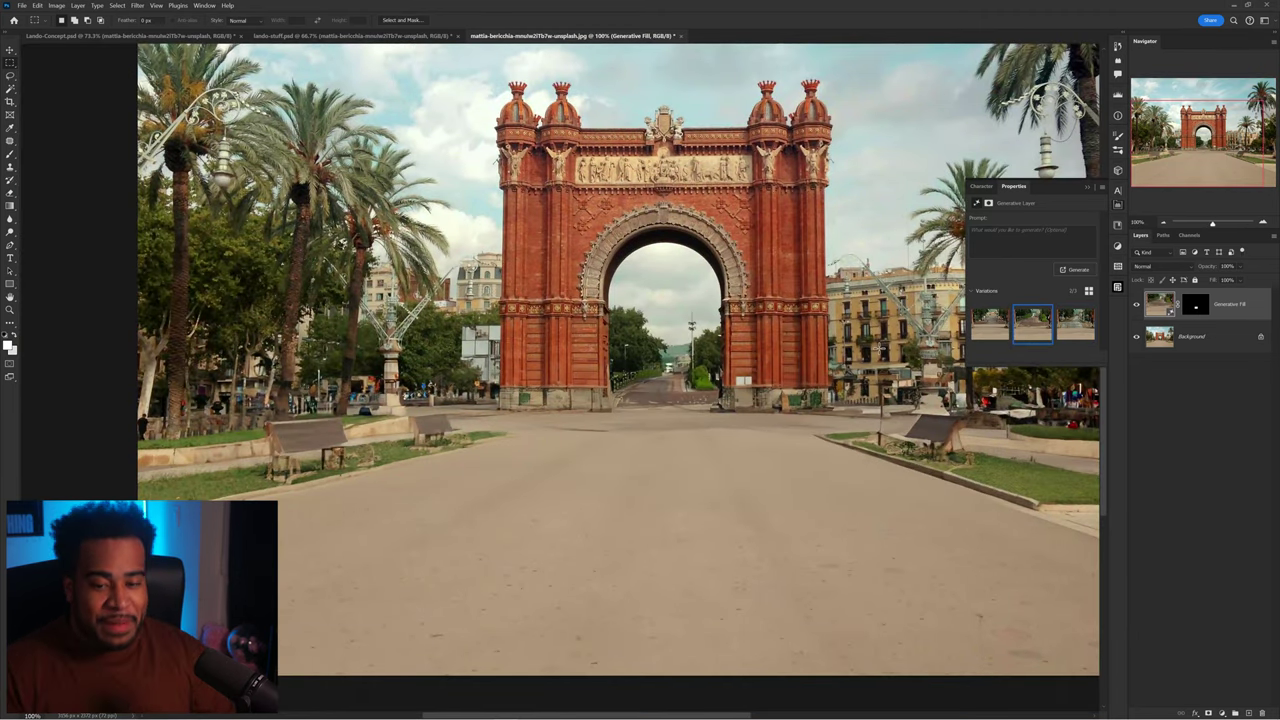
pyautogui.scroll(-1, 825, 332)
pyautogui.click(1208, 344)
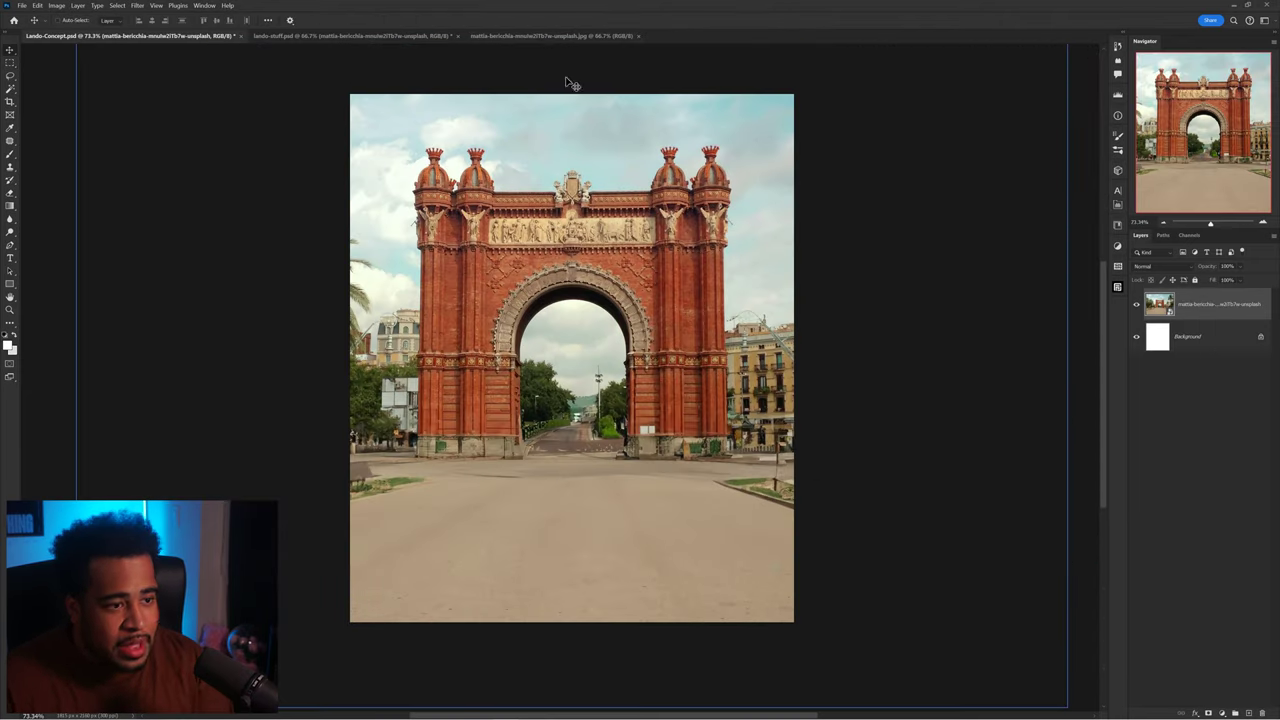
# Step: In lando-stuff.psd, move the helmeted driver photo to the empty canvas area, enlarge it, and mask out its background
pyautogui.click(538, 38)
pyautogui.click(397, 37)
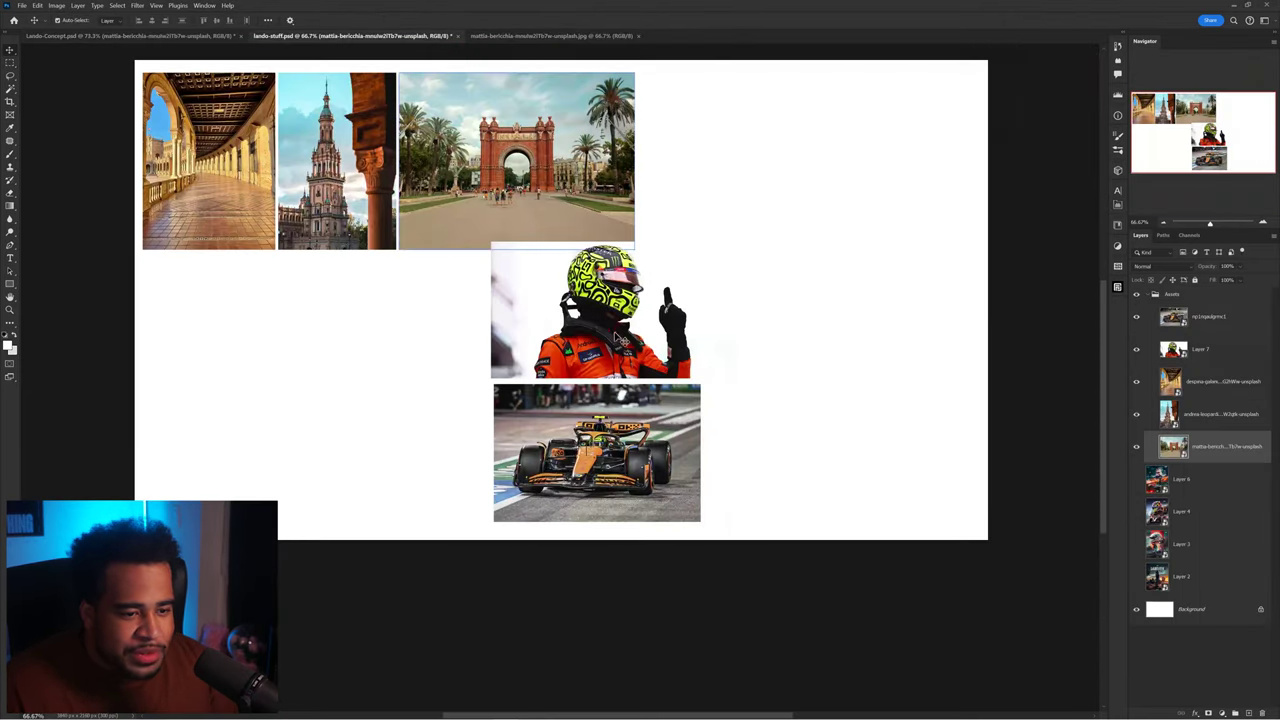
pyautogui.moveTo(690, 310); pyautogui.dragTo(848, 248)
pyautogui.scroll(1, 845, 254)
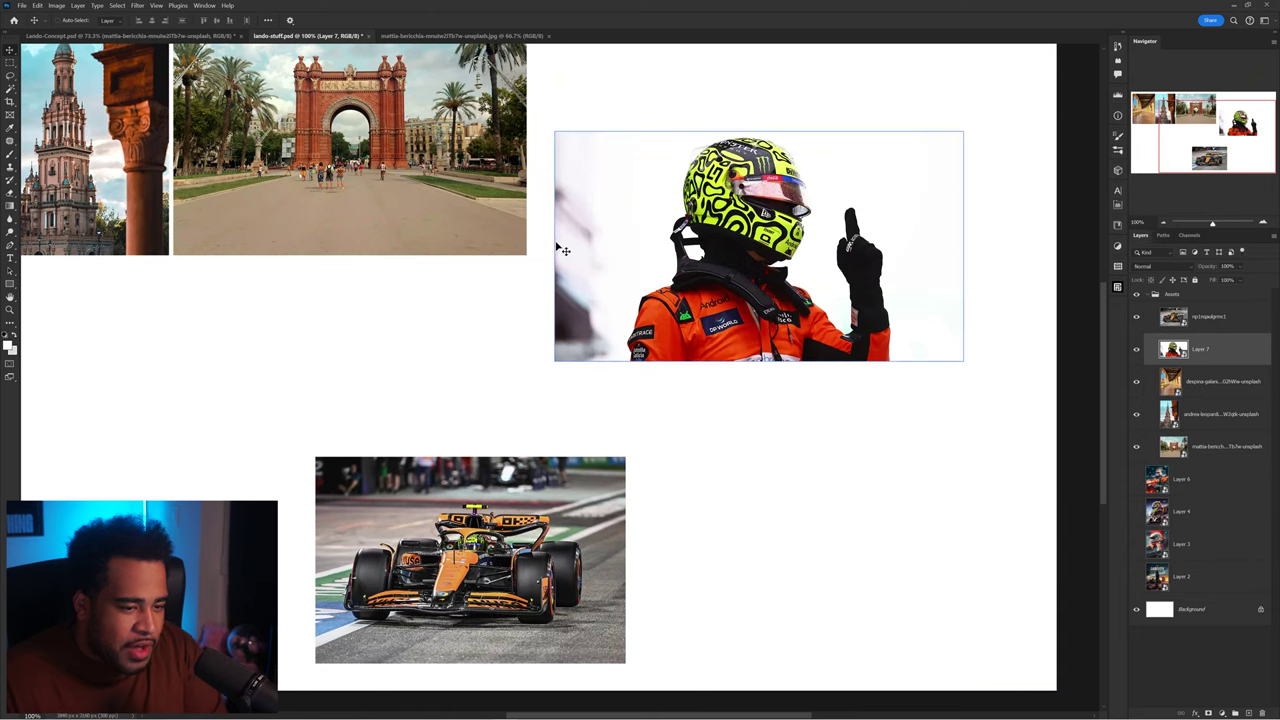
pyautogui.click(461, 248)
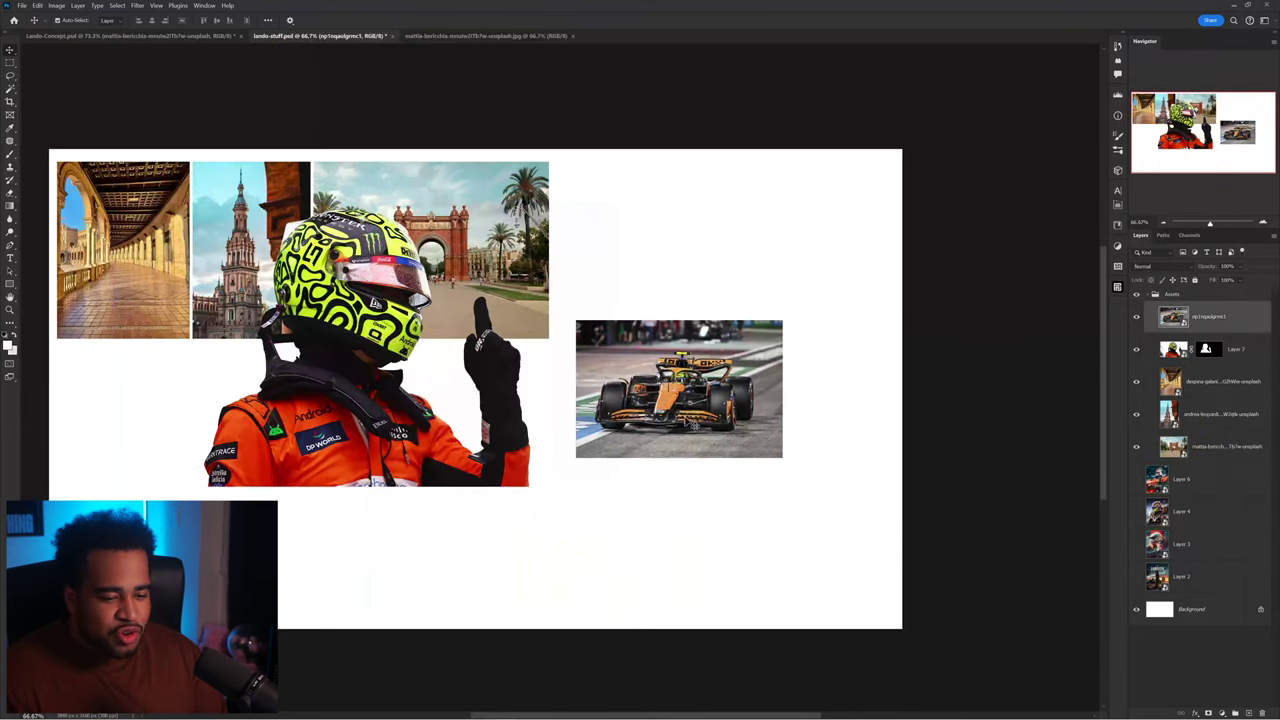
# Step: Enlarge the orange racing car photo, select the car with Select Subject, and switch the selection to Quick Mask
pyautogui.moveTo(574, 379); pyautogui.dragTo(231, 378)
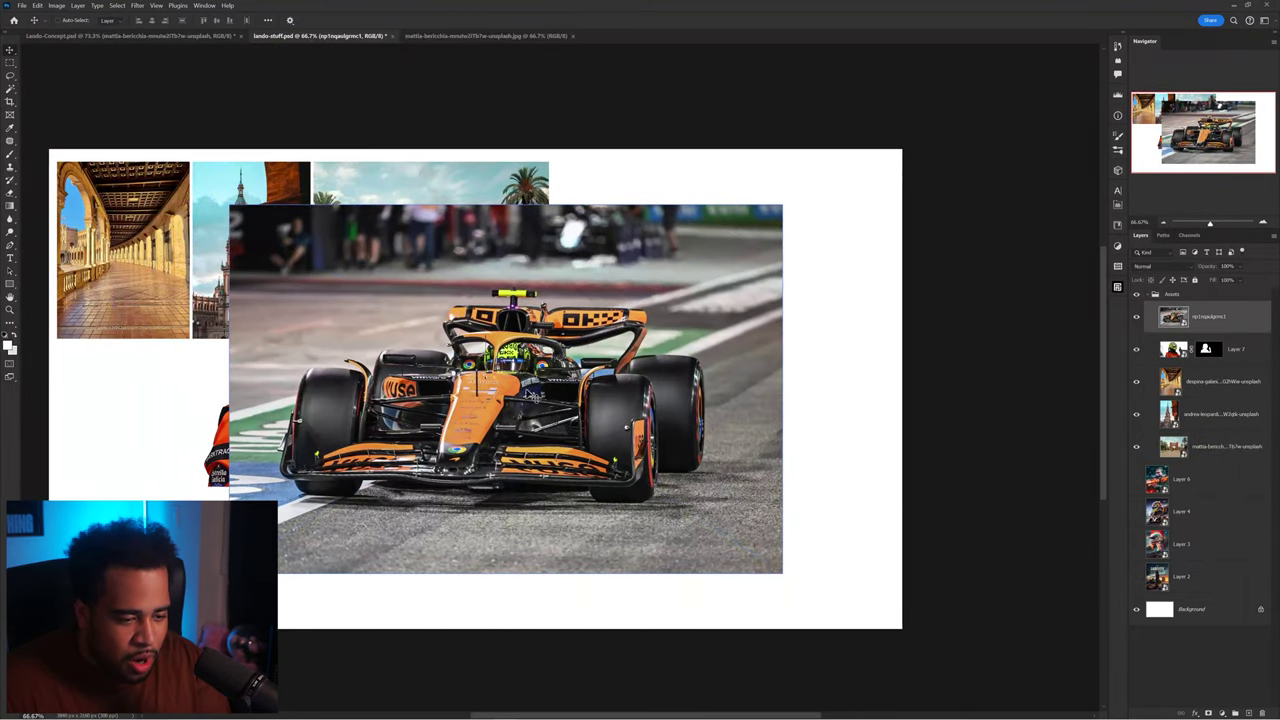
pyautogui.scroll(1, 507, 352)
pyautogui.press('w')
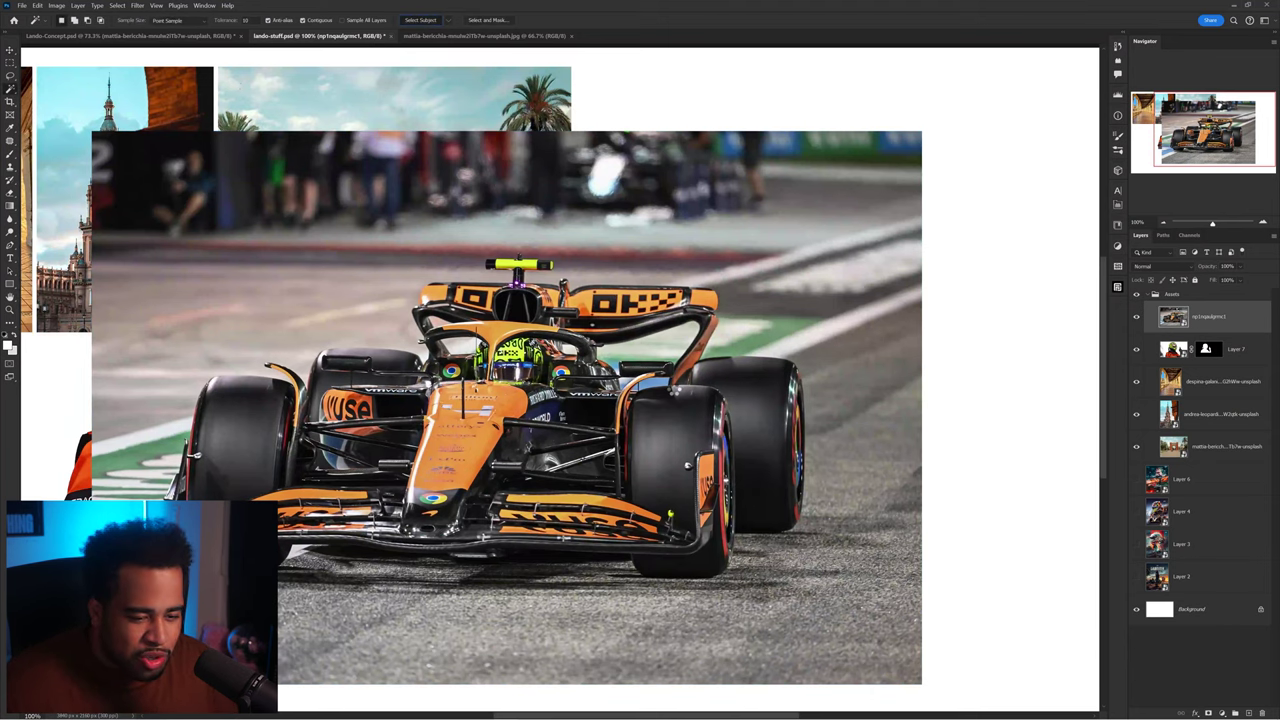
pyautogui.moveTo(567, 419); pyautogui.dragTo(664, 363)
pyautogui.press('q')
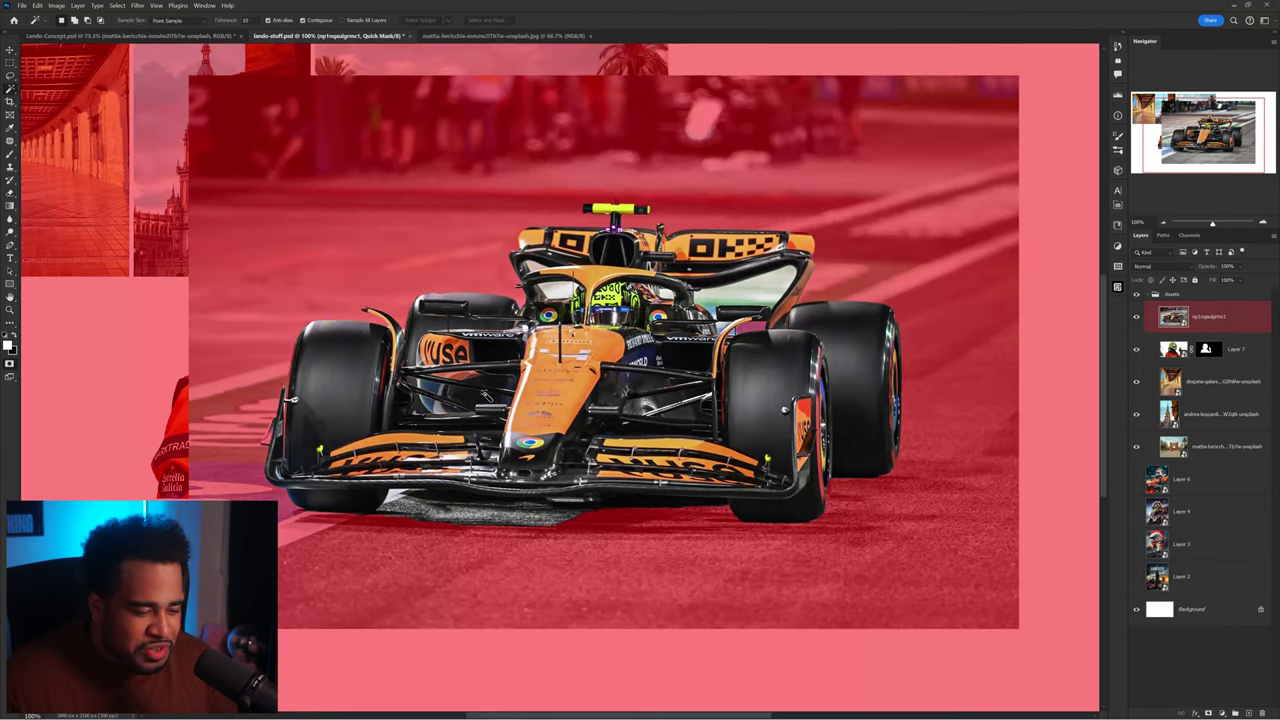
# Step: Paint along the underside of the car's front wing in the Quick Mask to exclude the asphalt from the selection
pyautogui.scroll(4, 466, 406)
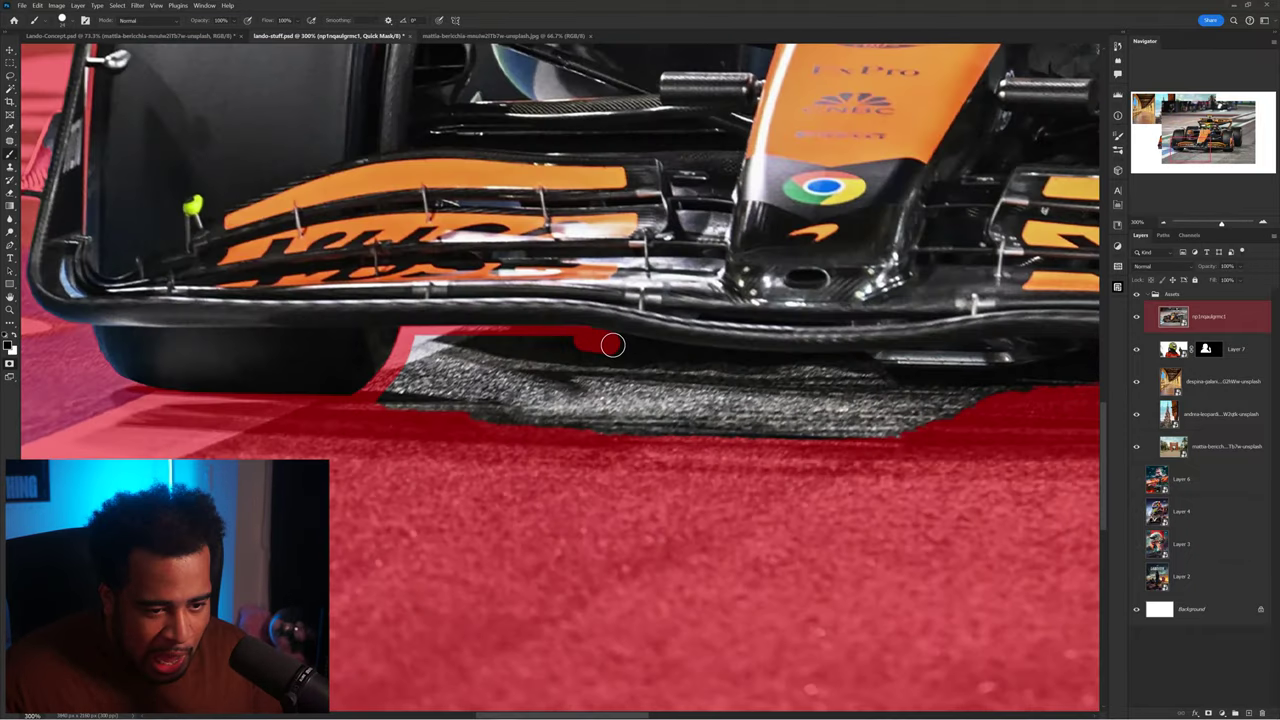
pyautogui.moveTo(612, 345)
pyautogui.mouseDown()
pyautogui.moveTo(743, 366)
pyautogui.moveTo(589, 337)
pyautogui.moveTo(868, 371)
pyautogui.moveTo(579, 373)
pyautogui.moveTo(570, 365)
pyautogui.moveTo(760, 366)
pyautogui.moveTo(486, 358)
pyautogui.moveTo(388, 368)
pyautogui.mouseUp()
pyautogui.scroll(2, 496, 359)
pyautogui.press('x')
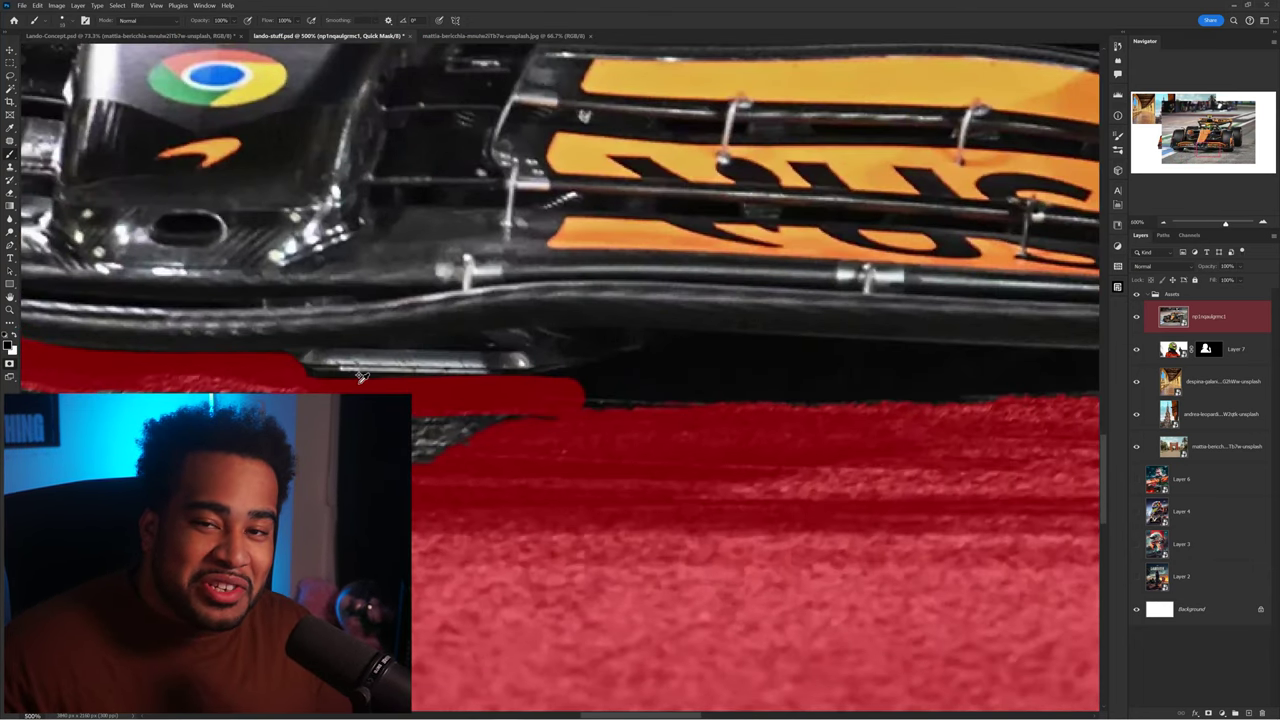
pyautogui.scroll(1, 358, 373)
pyautogui.moveTo(306, 366)
pyautogui.mouseDown()
pyautogui.moveTo(525, 371)
pyautogui.moveTo(578, 375)
pyautogui.moveTo(576, 390)
pyautogui.moveTo(782, 345)
pyautogui.mouseUp()
pyautogui.moveTo(800, 346); pyautogui.dragTo(300, 314)
pyautogui.scroll(-4, 466, 350)
pyautogui.scroll(3, 466, 352)
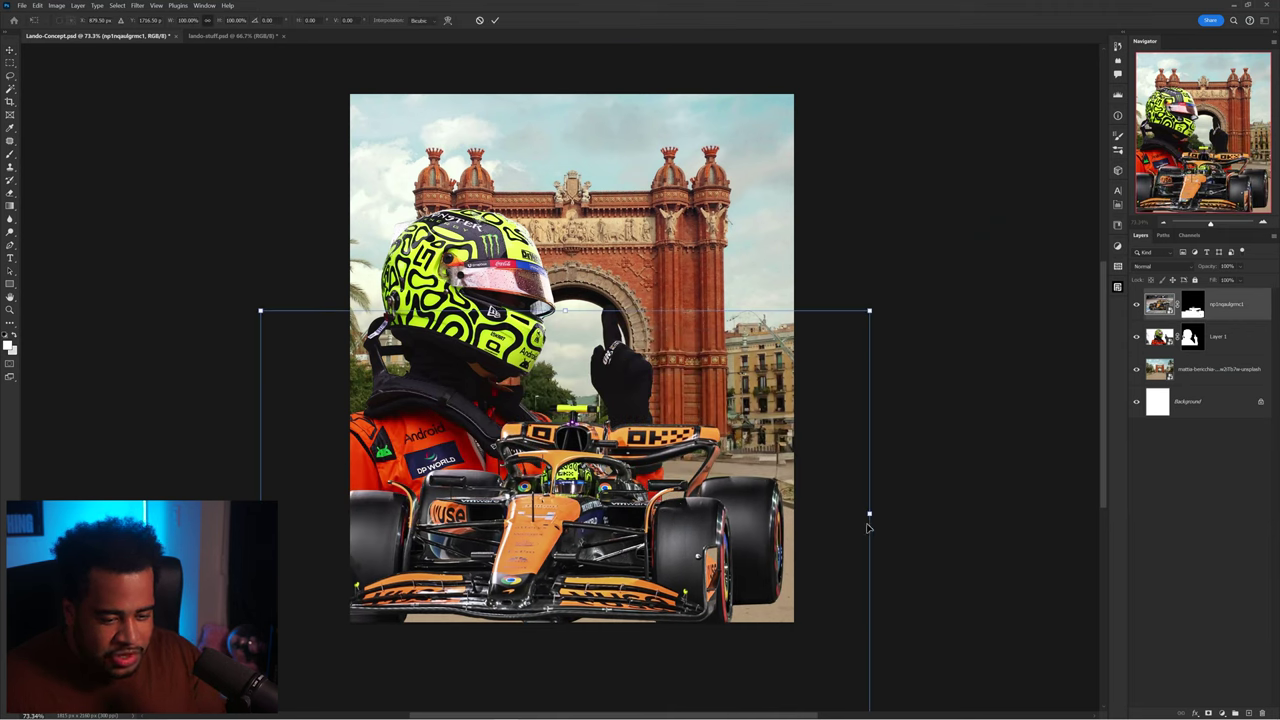
# Step: Scale the car to about 56.57% in Lando-Concept.psd and move the driver cutout in front of the arch
pyautogui.moveTo(868, 527); pyautogui.dragTo(665, 533)
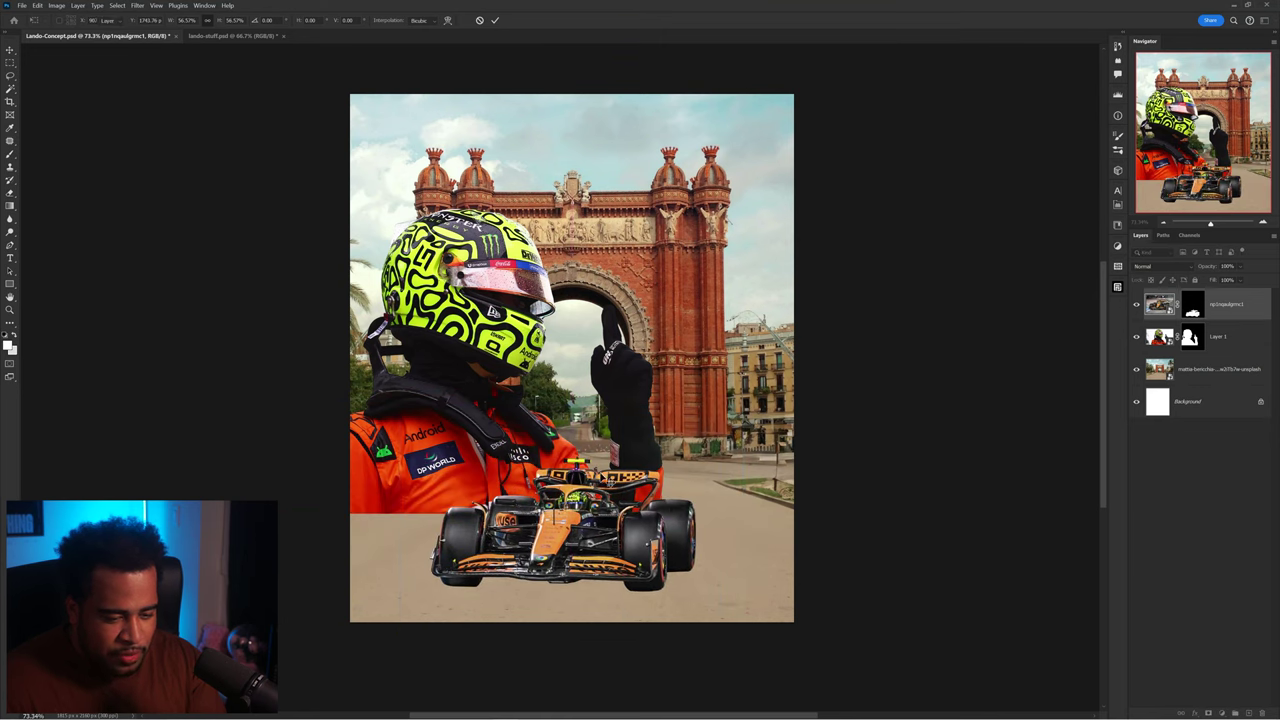
pyautogui.moveTo(508, 389); pyautogui.dragTo(607, 371)
pyautogui.hotkey('ctrl', 't')
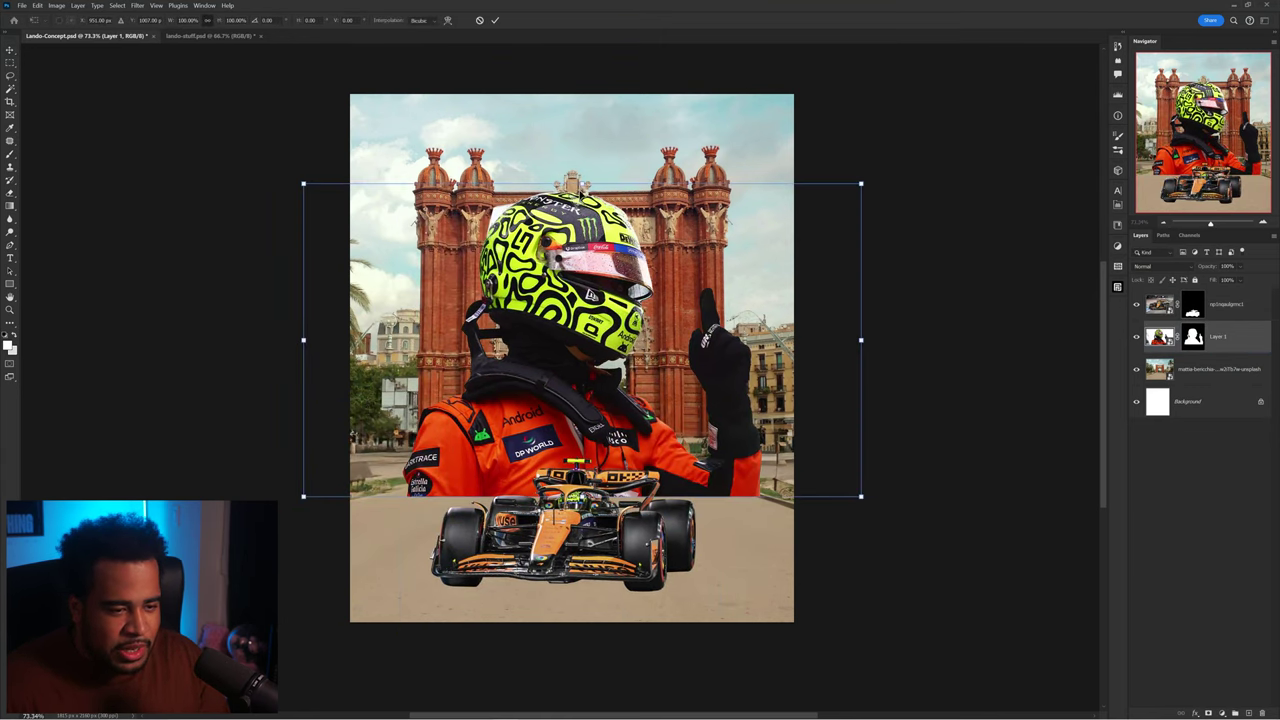
pyautogui.press('Return')
# Step: Brush black on the driver's layer mask to hide the white background remnant along the top of the helmet
pyautogui.scroll(5, 474, 213)
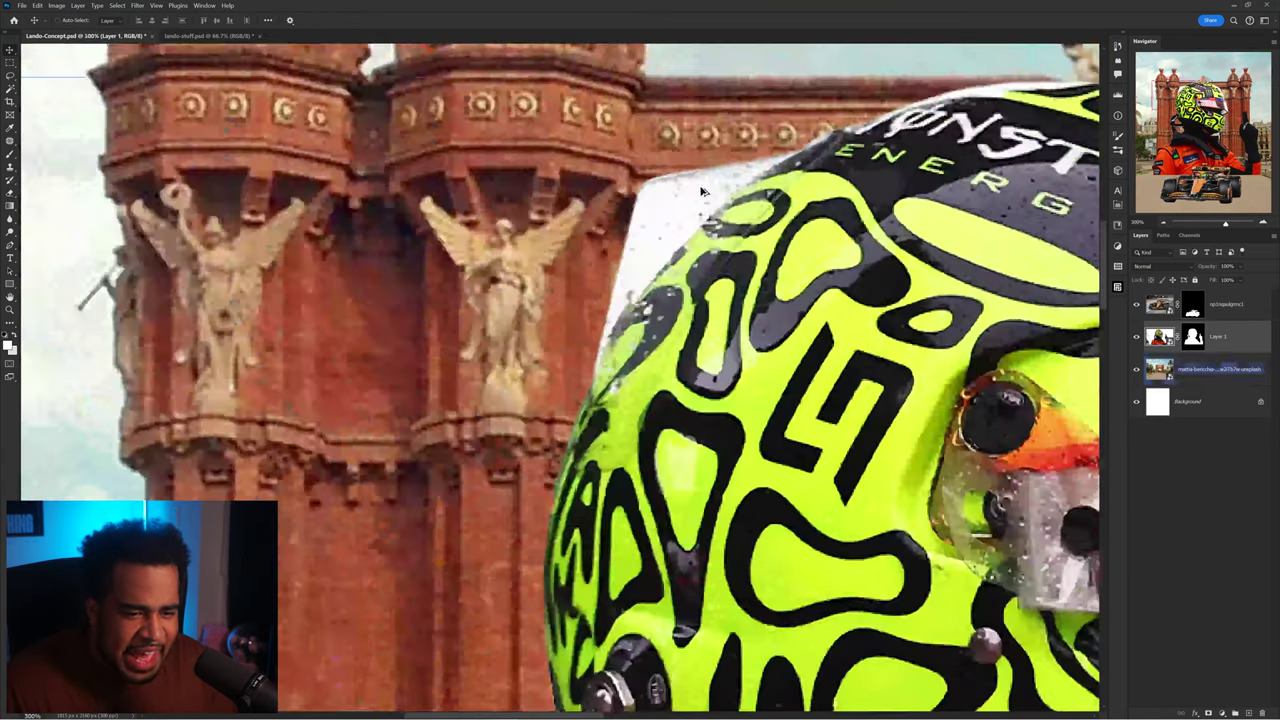
pyautogui.moveTo(739, 250); pyautogui.dragTo(741, 299)
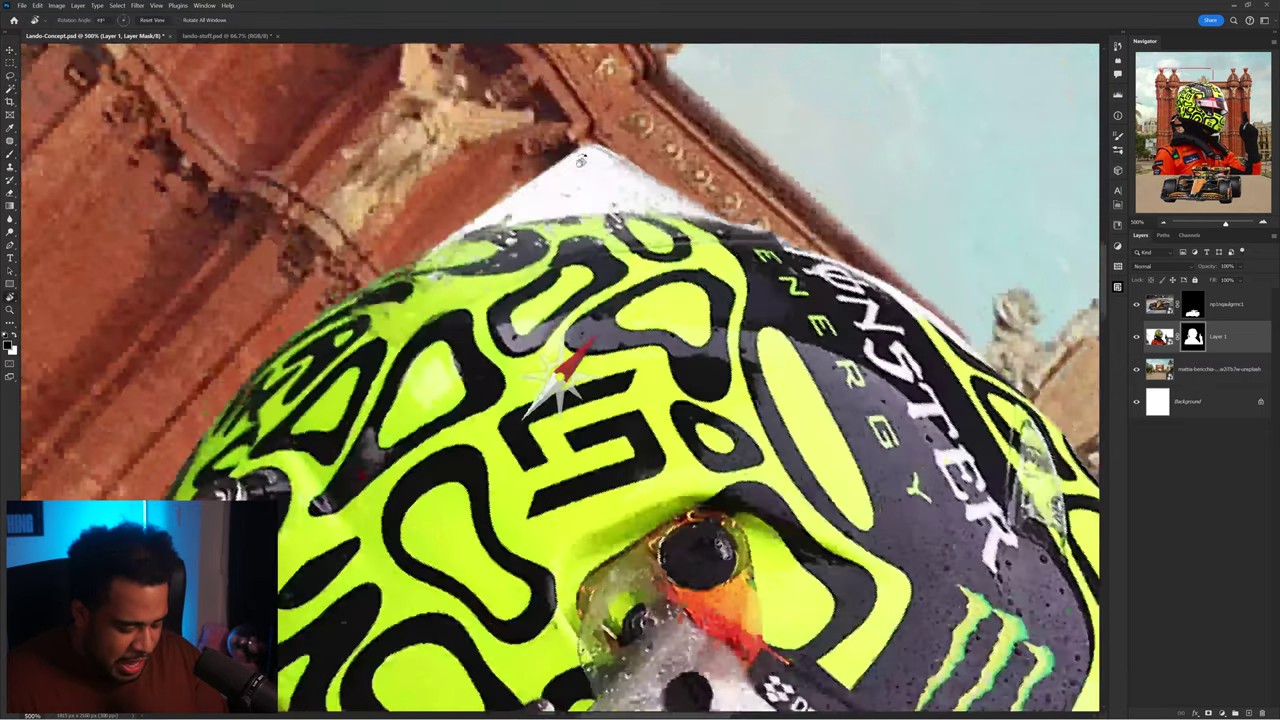
pyautogui.moveTo(582, 160); pyautogui.dragTo(608, 174)
pyautogui.scroll(1, 625, 115)
pyautogui.scroll(1, 630, 150)
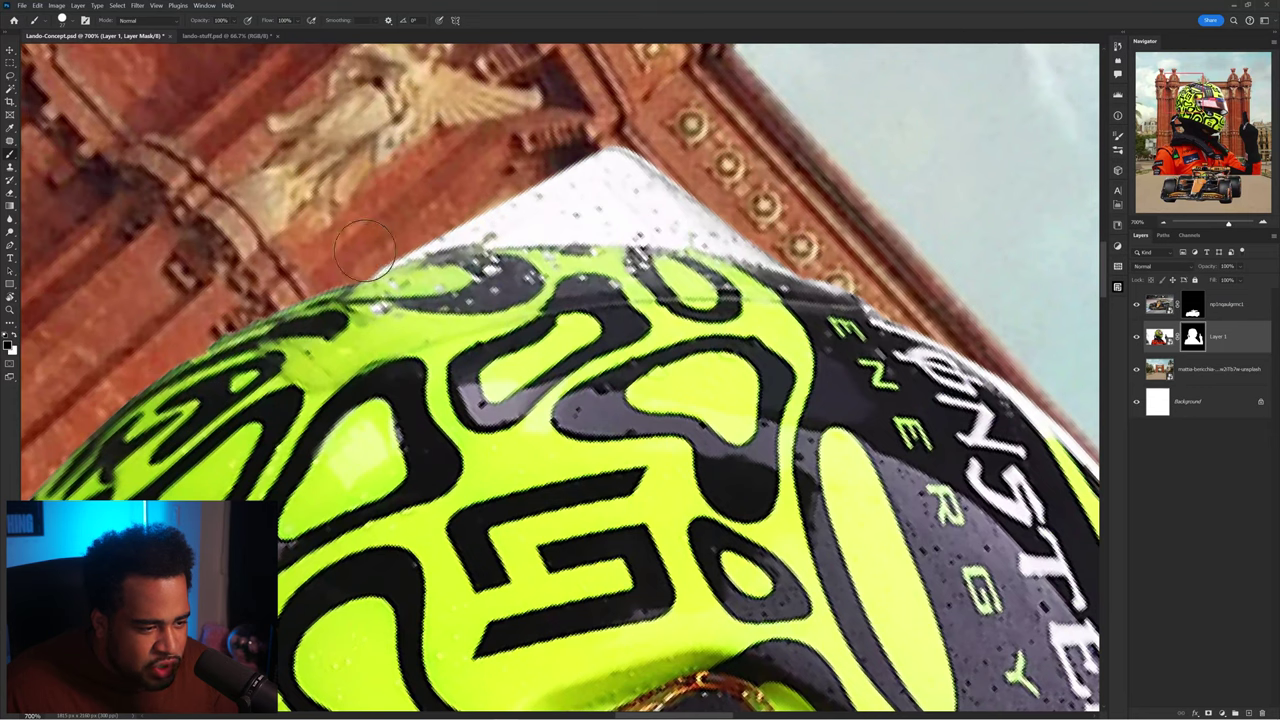
pyautogui.moveTo(364, 249)
pyautogui.mouseDown()
pyautogui.moveTo(520, 219)
pyautogui.moveTo(850, 265)
pyautogui.mouseUp()
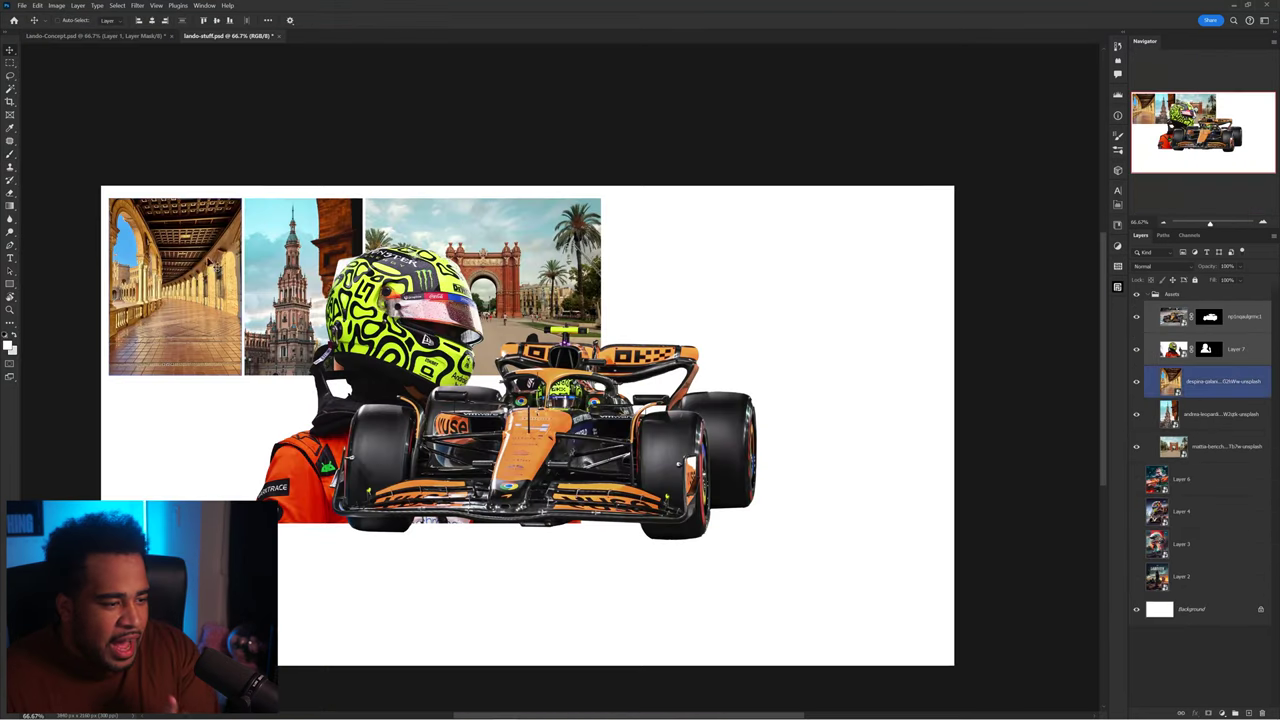
# Step: Bring the colonnade photo into Lando-Concept.psd and enlarge it to about 9.79% in front of the driver and arch
pyautogui.moveTo(210, 262); pyautogui.dragTo(650, 413)
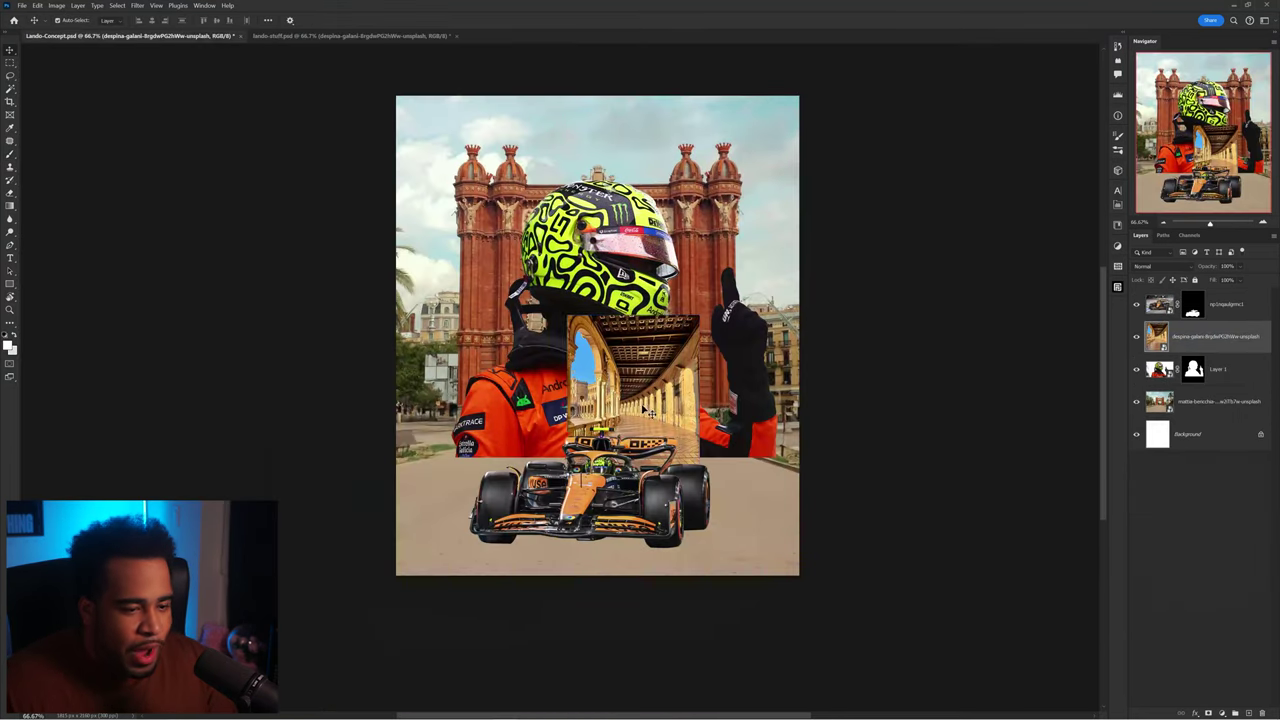
pyautogui.hotkey('ctrl', 't')
pyautogui.moveTo(699, 315); pyautogui.dragTo(770, 220)
pyautogui.press('Return')
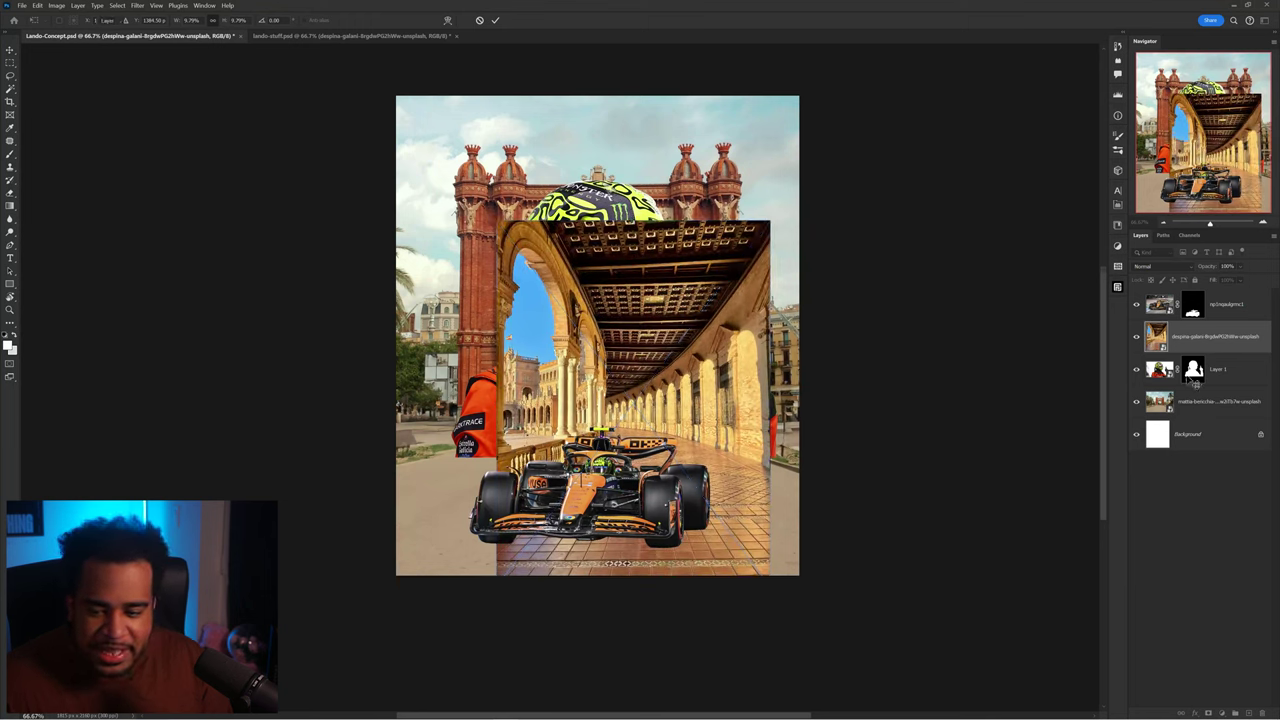
pyautogui.moveTo(1188, 340); pyautogui.dragTo(1185, 413)
pyautogui.hotkey('ctrl', 'z')
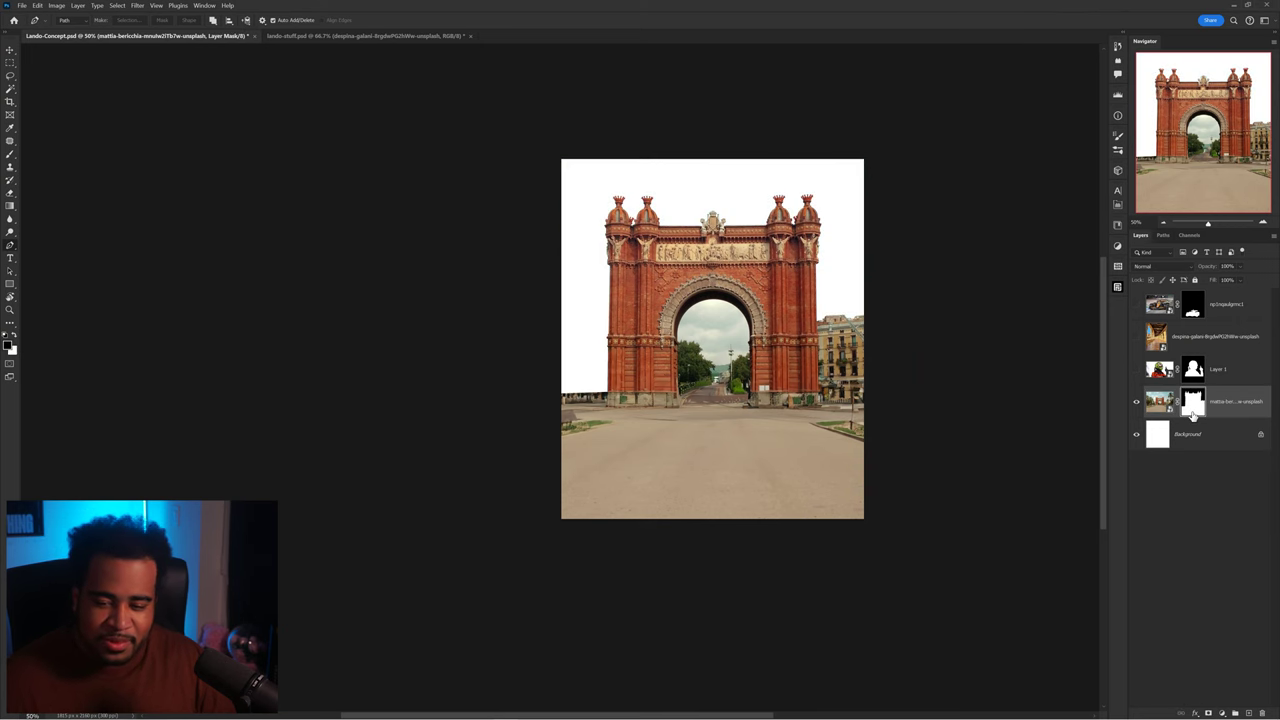
# Step: Mask out the background inside the arch opening and the buildings beside the arch on its photo layer
pyautogui.press('v')
pyautogui.hotkey('ctrl', 'i')
pyautogui.hotkey('ctrl', 'i')
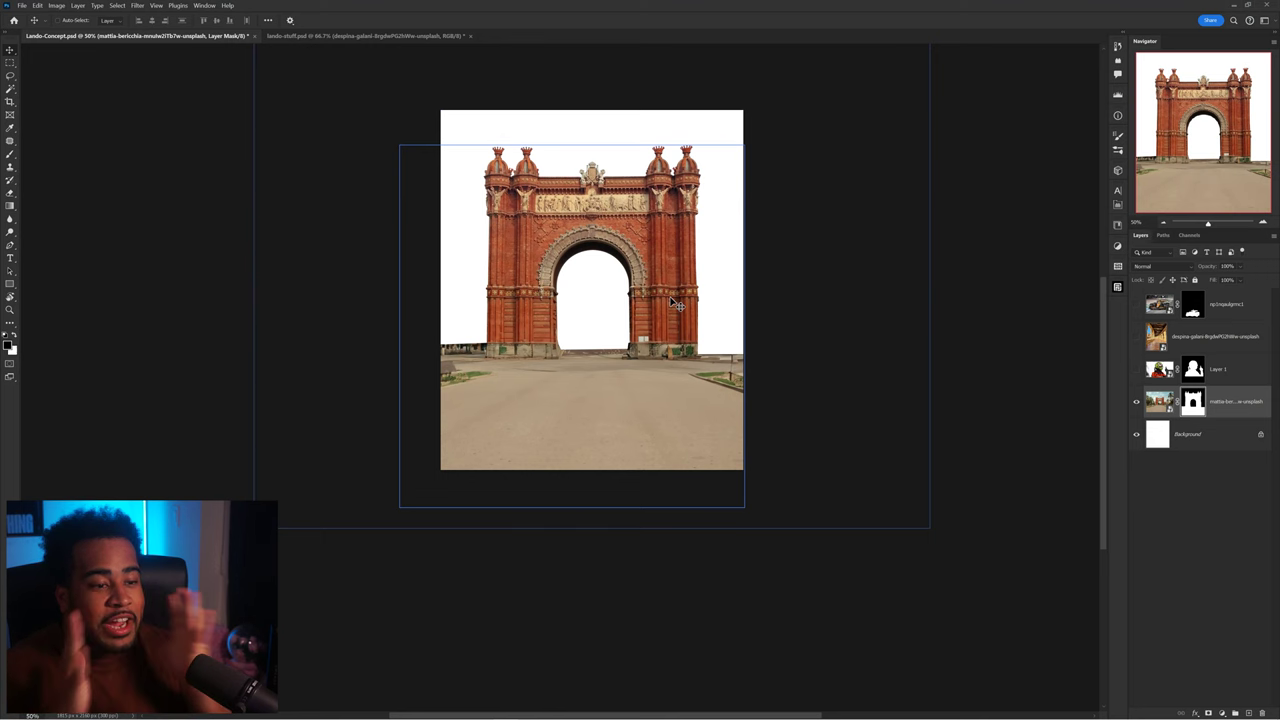
pyautogui.scroll(3, 643, 134)
pyautogui.scroll(-3, 758, 211)
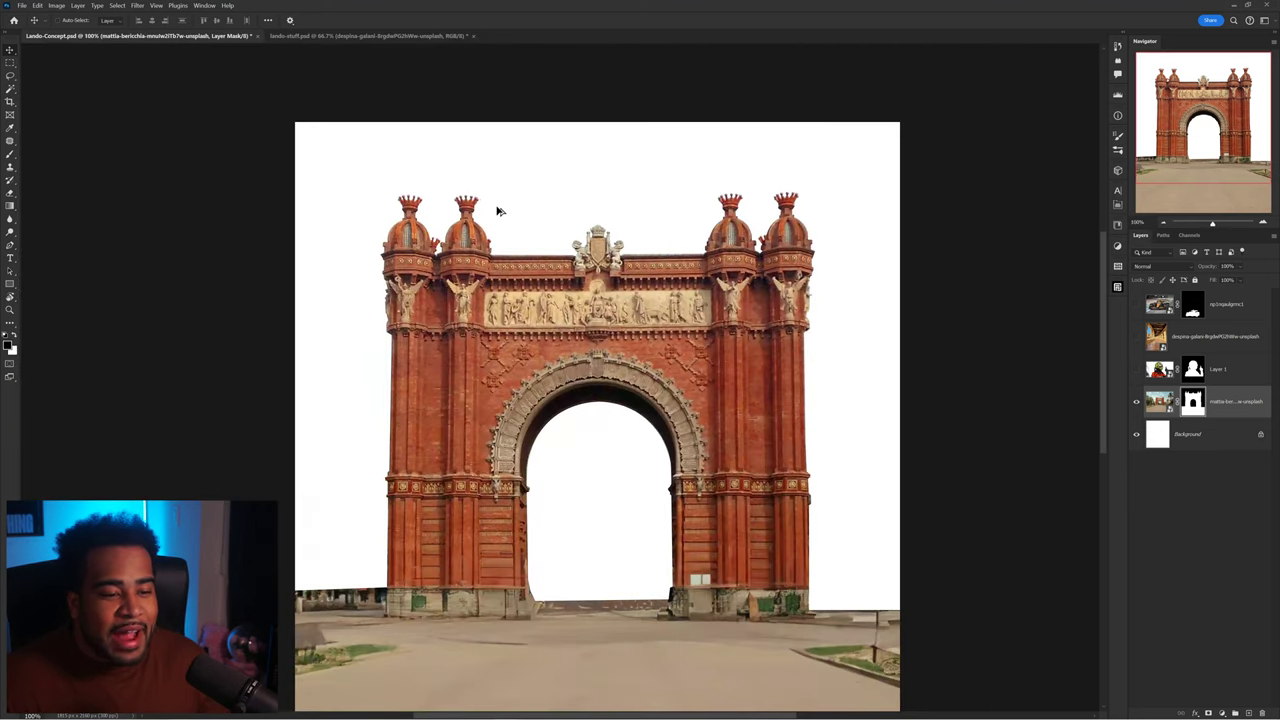
pyautogui.keyDown('ctrl'); pyautogui.click(808, 397); pyautogui.keyUp('ctrl')
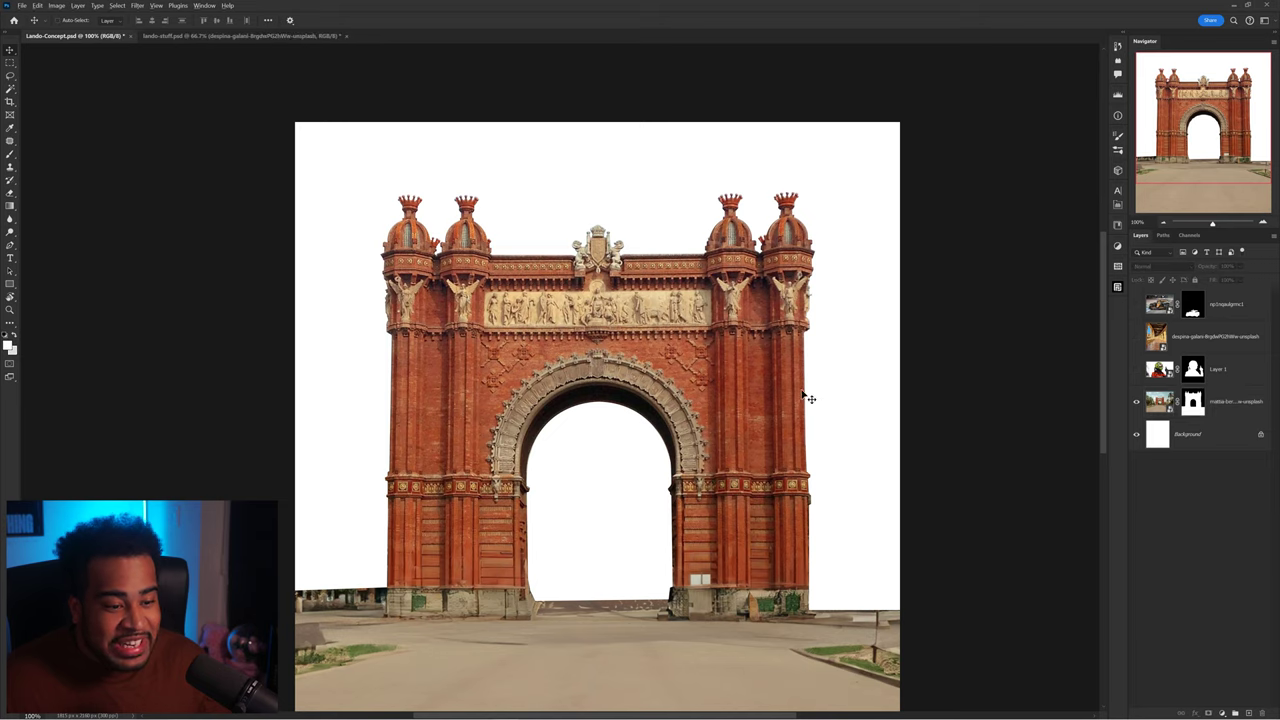
pyautogui.scroll(-2, 808, 397)
pyautogui.moveTo(808, 397); pyautogui.dragTo(803, 325)
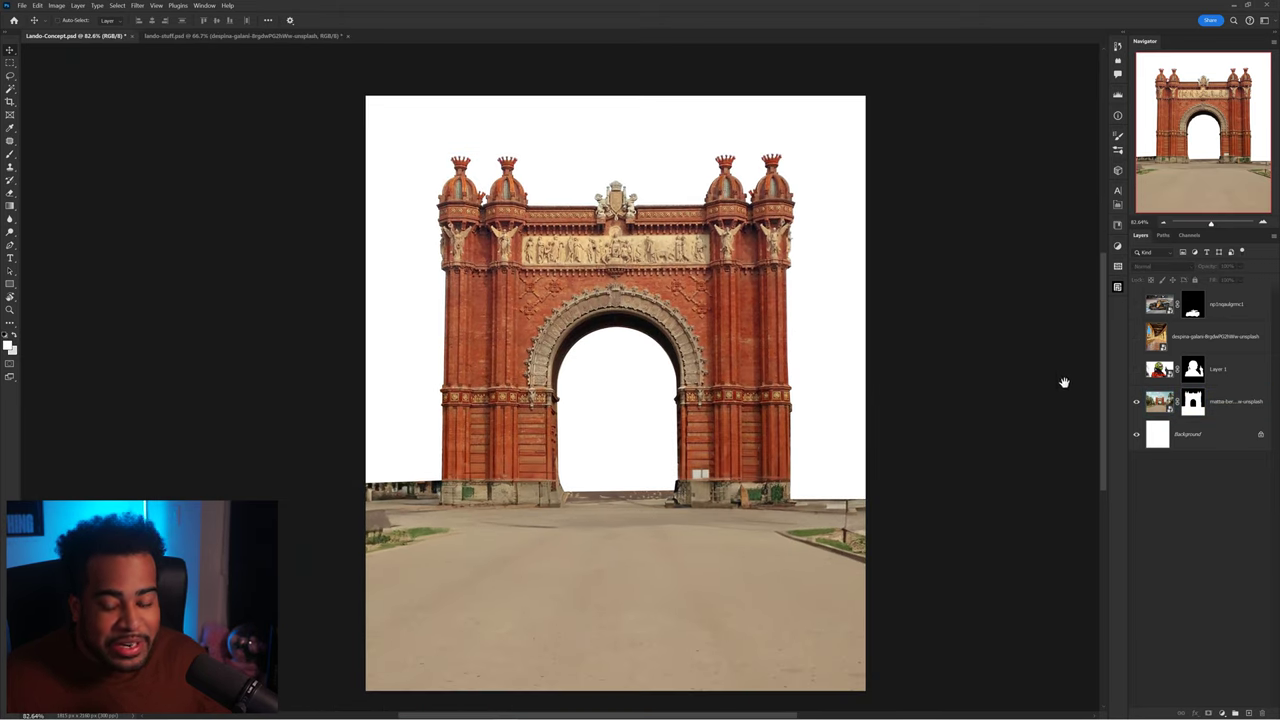
# Step: Show the colonnade photo, resize it, and centre it over the arch
pyautogui.click(1195, 338)
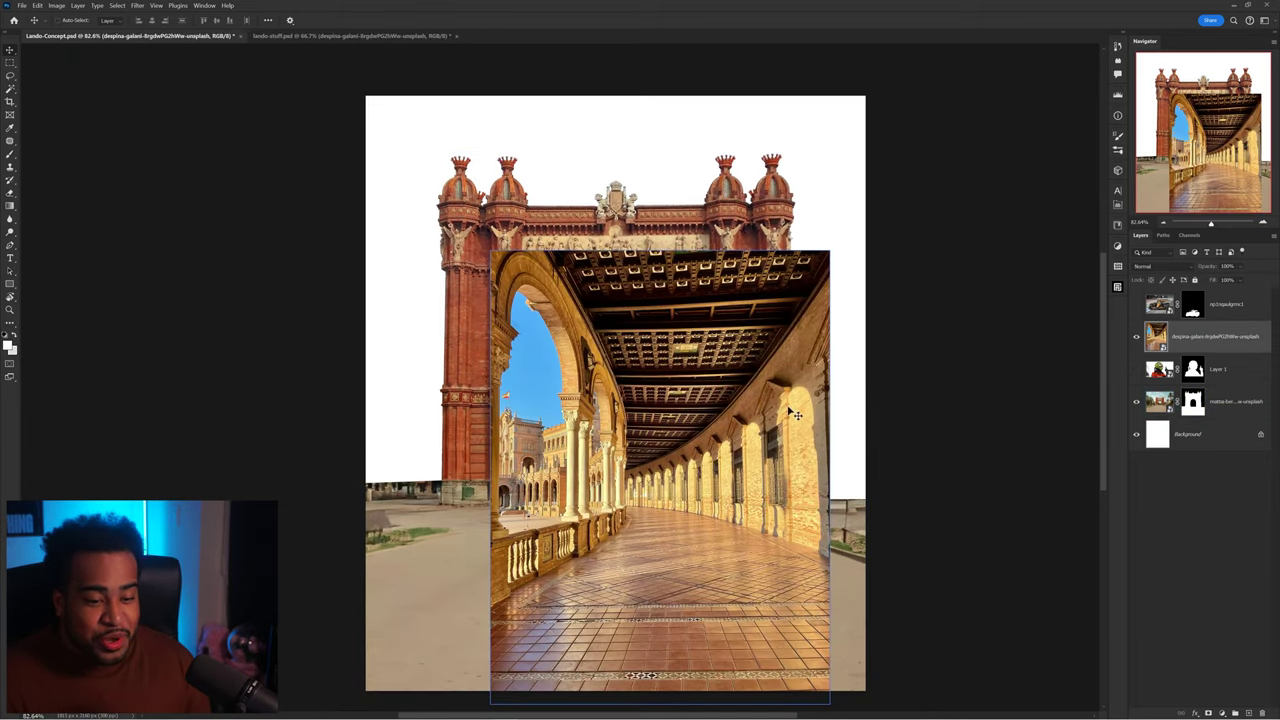
pyautogui.hotkey('ctrl', 't')
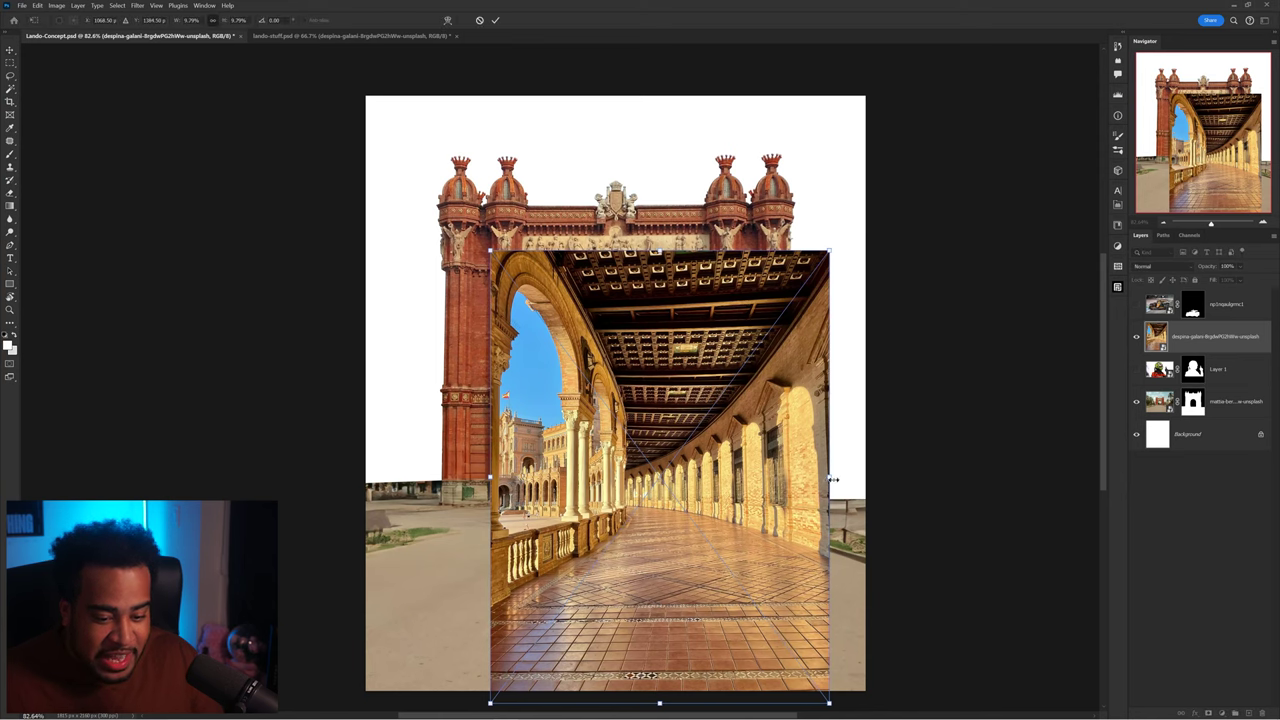
pyautogui.moveTo(833, 480); pyautogui.dragTo(1076, 431)
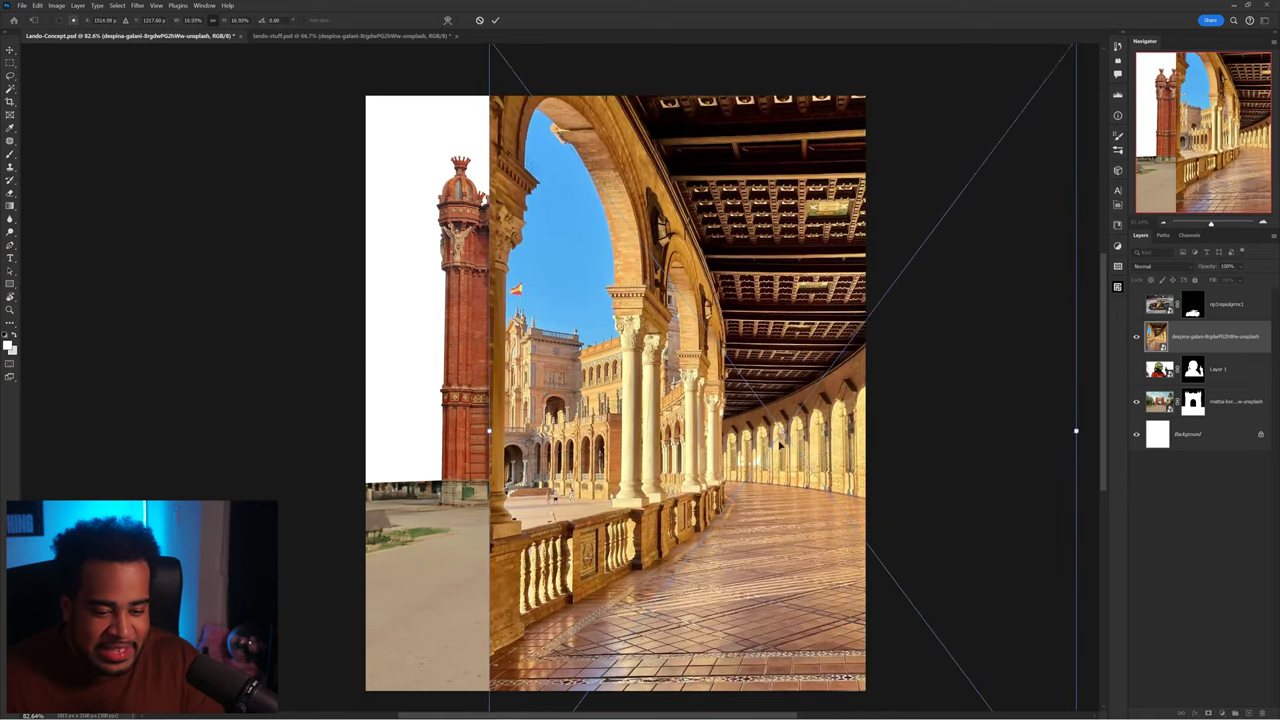
pyautogui.press('Return')
pyautogui.moveTo(765, 482); pyautogui.dragTo(1020, 452)
pyautogui.hotkey('ctrl', 'z')
pyautogui.hotkey('ctrl', 'z')
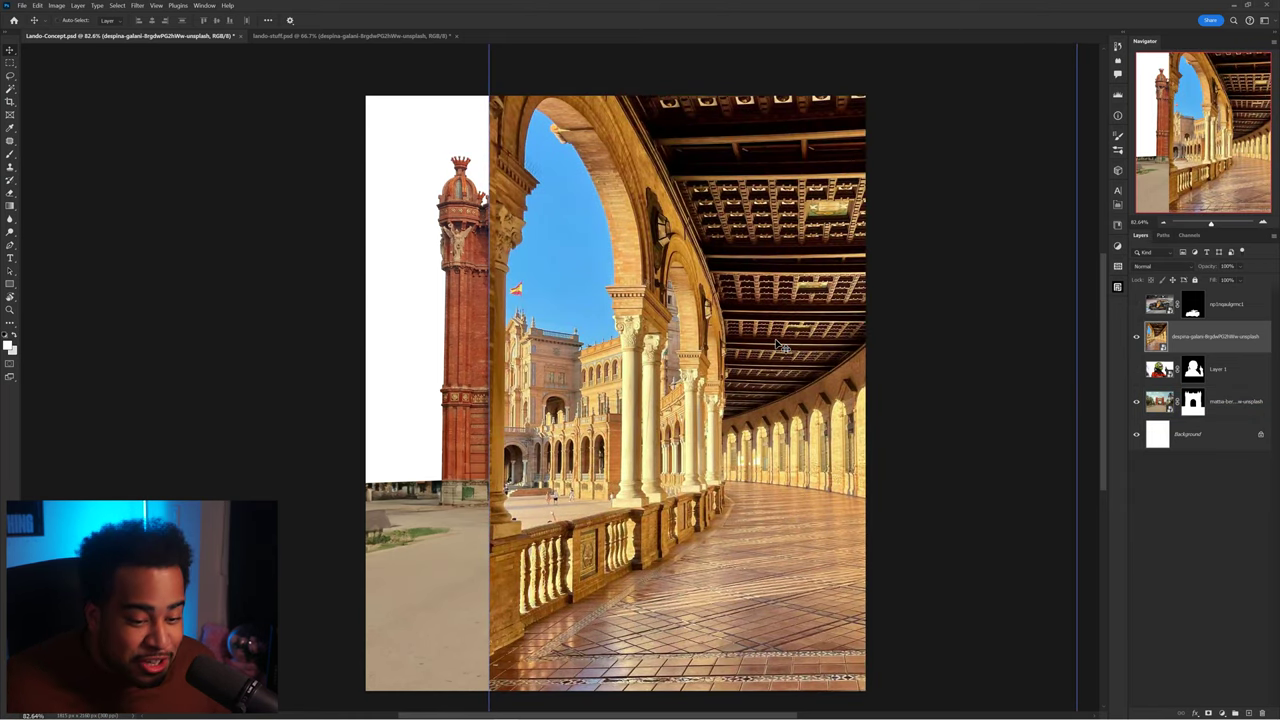
pyautogui.moveTo(777, 343); pyautogui.dragTo(633, 316)
pyautogui.hotkey('ctrl', 't')
pyautogui.moveTo(932, 407); pyautogui.dragTo(727, 375)
pyautogui.press('Return')
# Step: Trace the colonnade with the Pen tool and mask away its ceiling and open arcade, keeping the outer wall and tiled floor
pyautogui.press('p')
pyautogui.scroll(2, 761, 158)
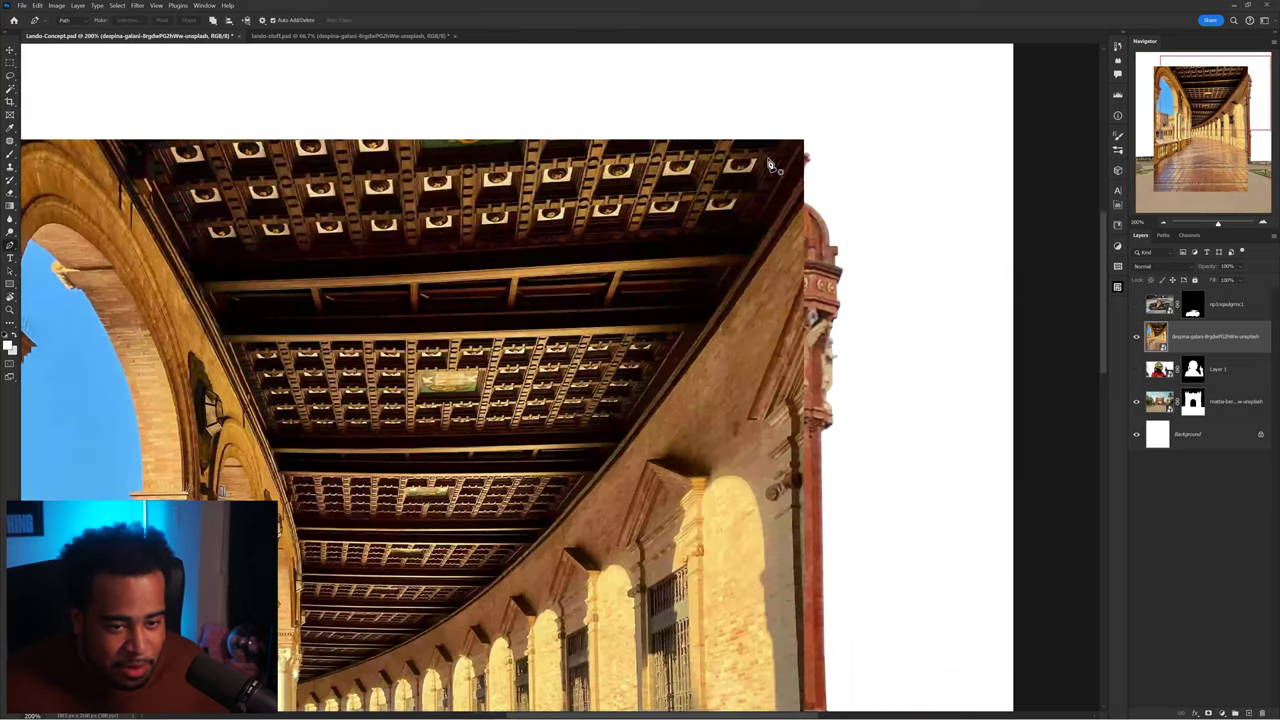
pyautogui.moveTo(741, 238); pyautogui.dragTo(846, 63)
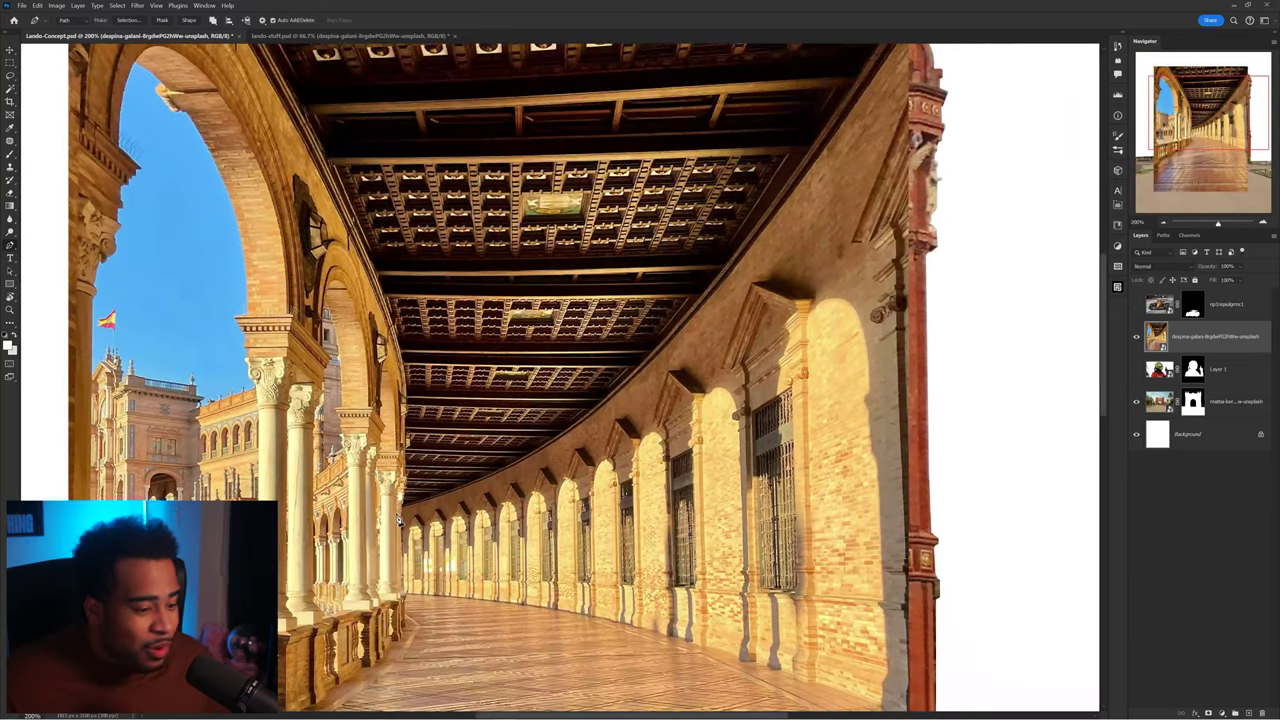
pyautogui.moveTo(418, 502); pyautogui.dragTo(430, 499)
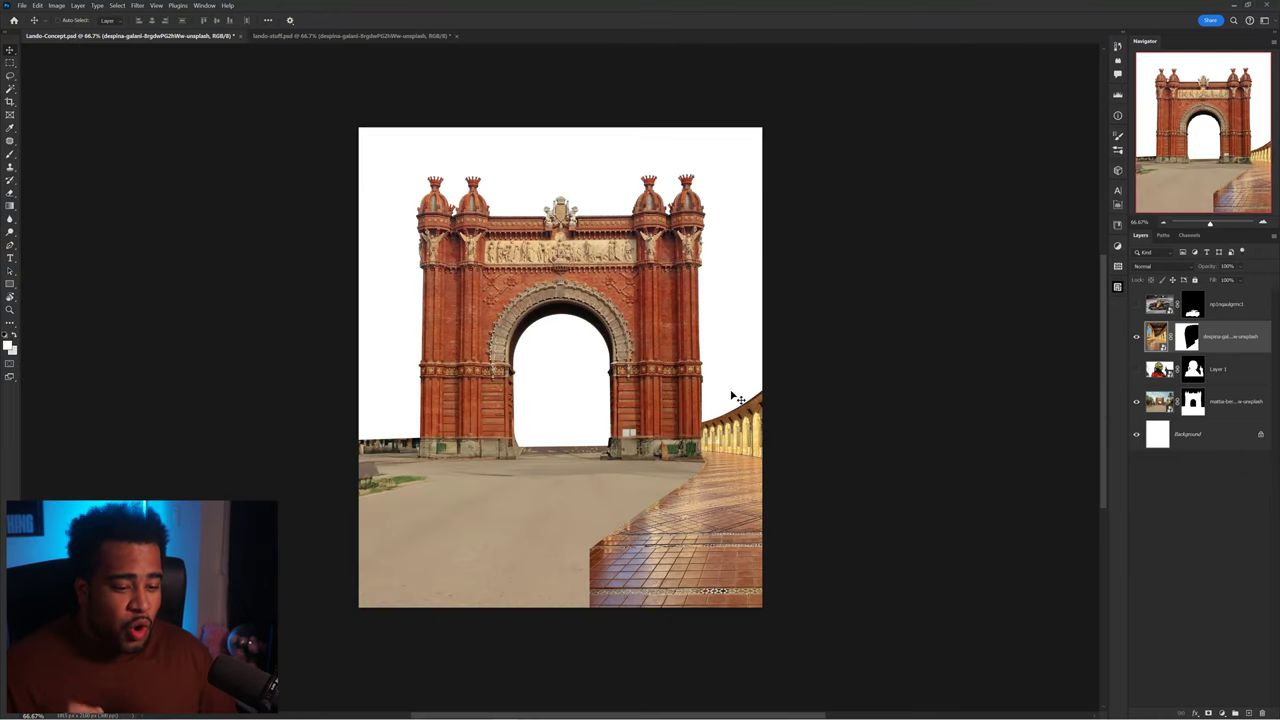
# Step: Move the masked colonnade to the arch's right side, scale it to about 117.83%, and show the car layer
pyautogui.moveTo(734, 400); pyautogui.dragTo(644, 445)
pyautogui.hotkey('ctrl', 't')
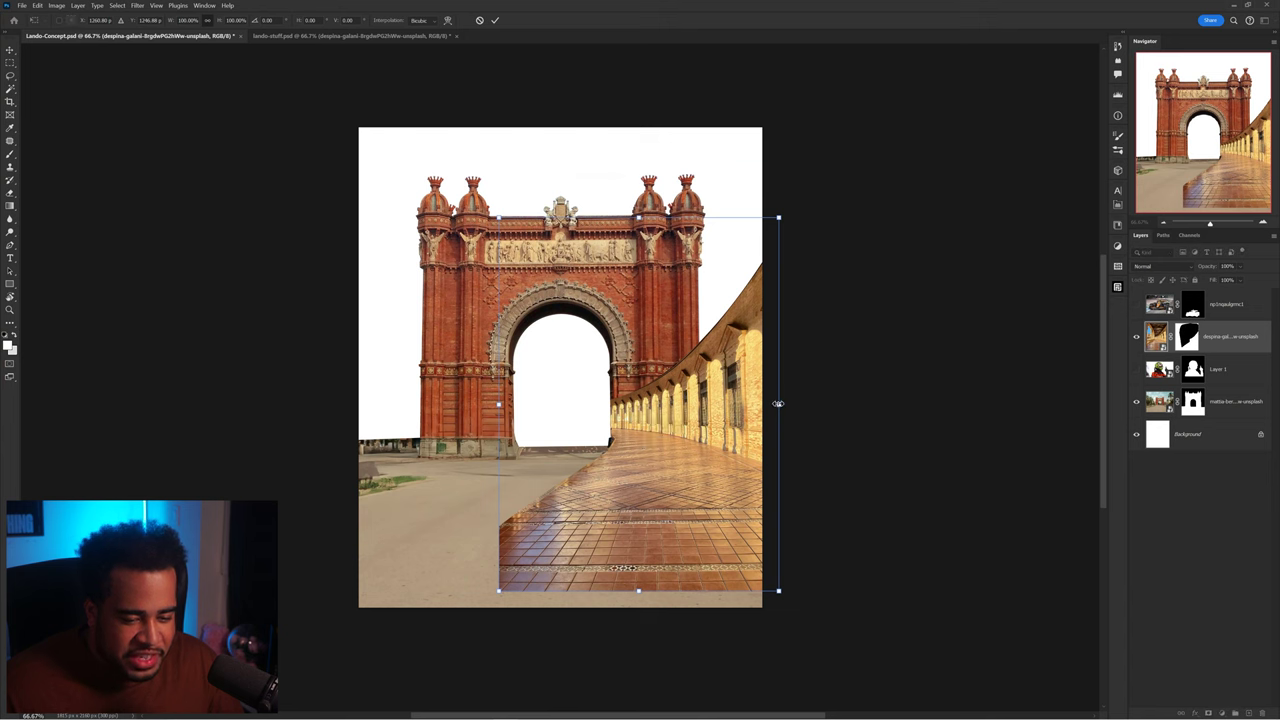
pyautogui.moveTo(778, 403); pyautogui.dragTo(827, 404)
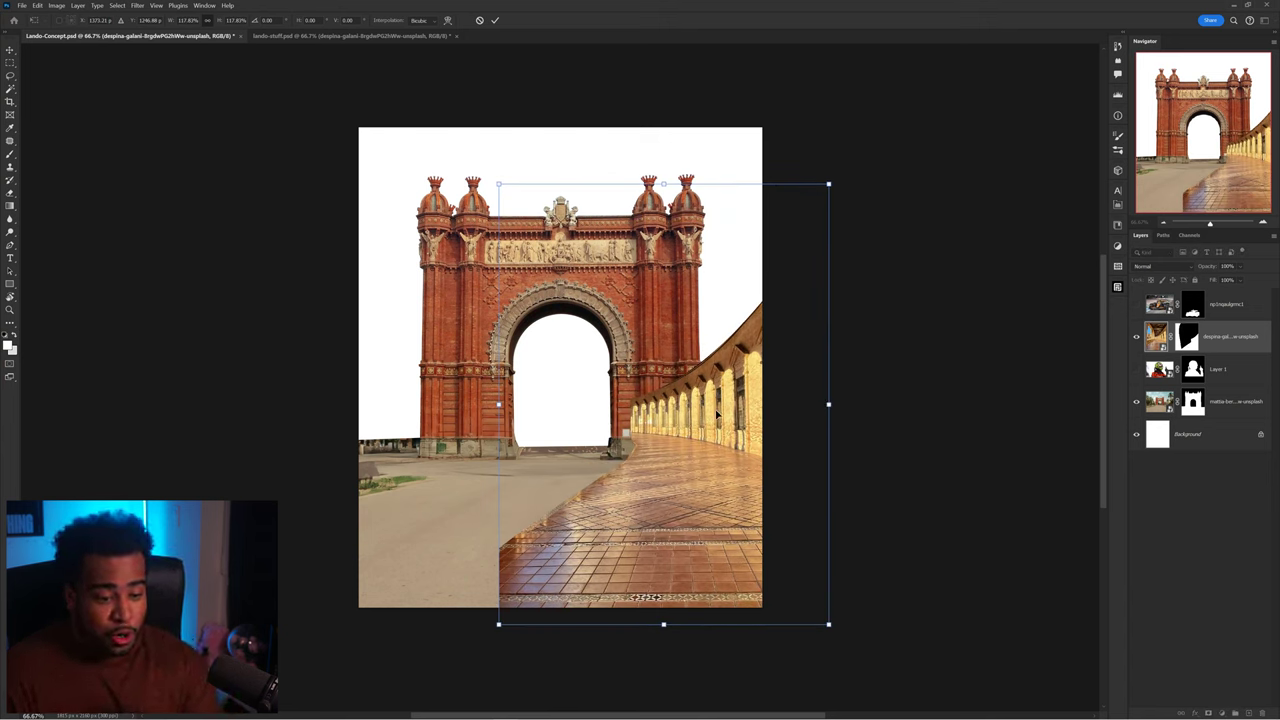
pyautogui.press('Return')
pyautogui.click(1136, 304)
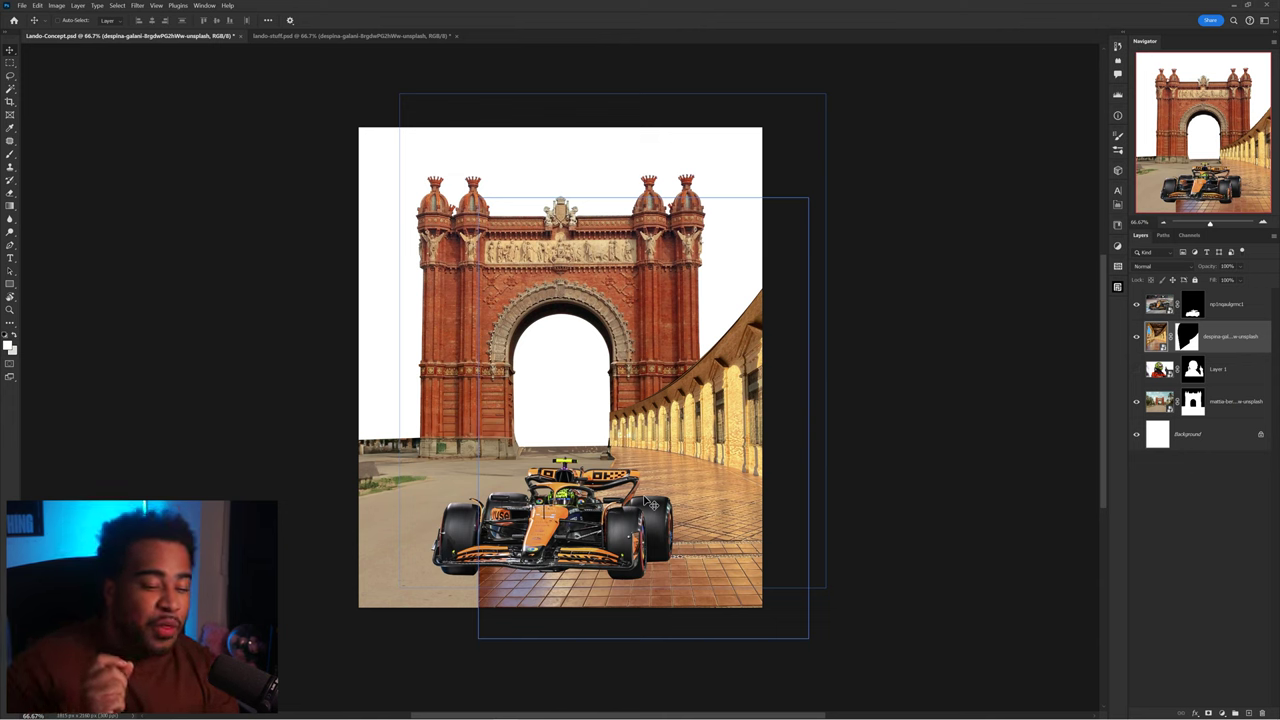
# Step: Switch to the browser, look through the Google image results for Spain, and bring another colonnade photo into the poster
pyautogui.hotkey('alt', 'Tab')
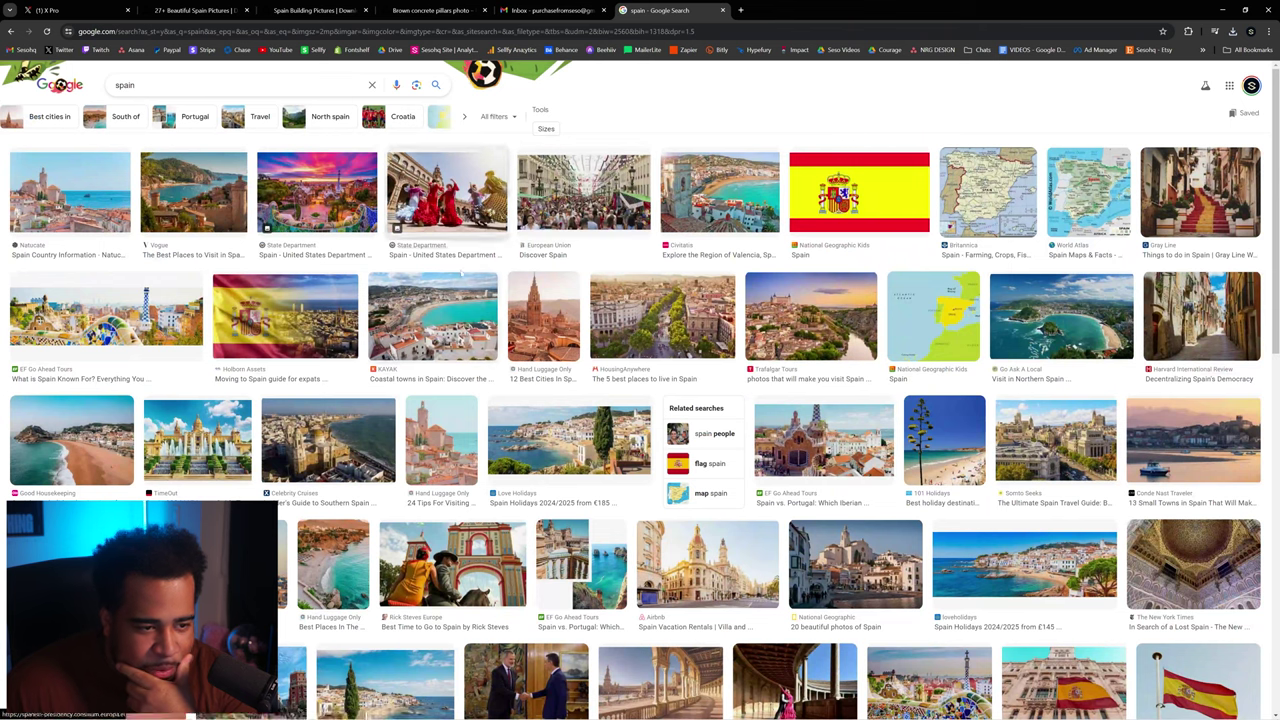
pyautogui.scroll(-3, 490, 338)
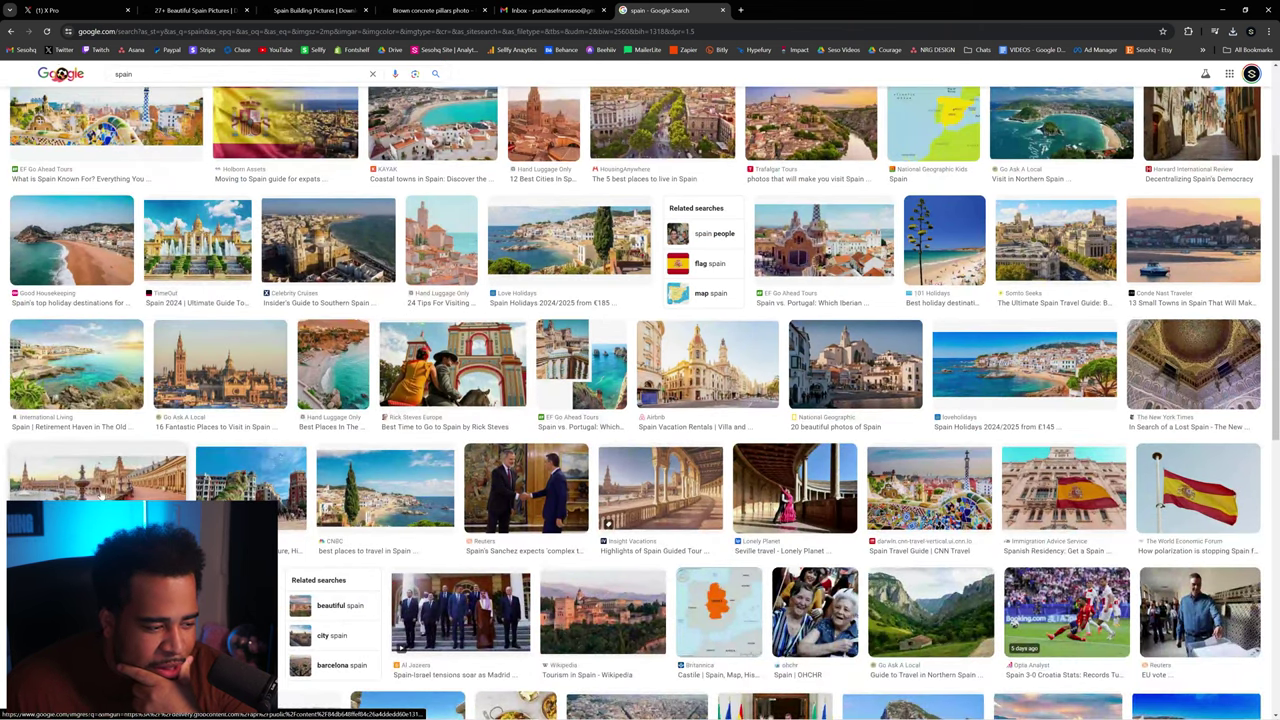
pyautogui.click(221, 485)
pyautogui.click(1236, 111)
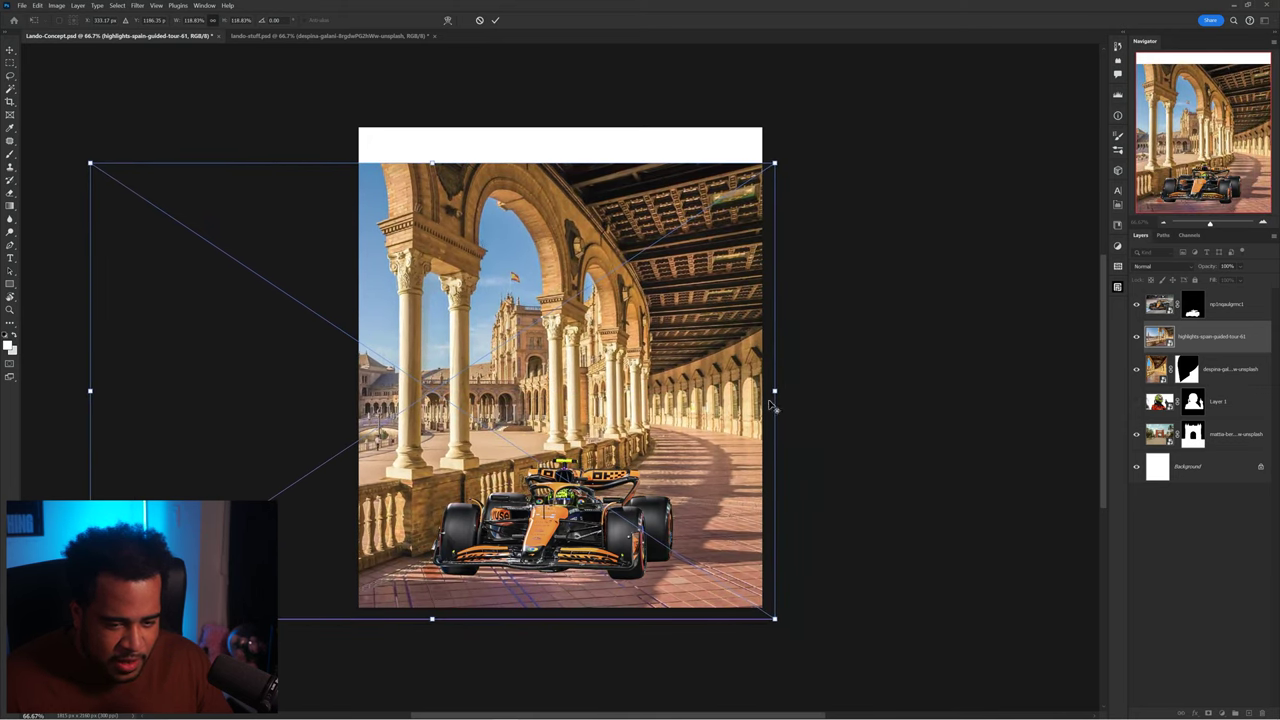
# Step: Mask the new colonnade photo down to its wall and walkway, and scale the cutout to about 196.59% beside the arch
pyautogui.moveTo(770, 405); pyautogui.dragTo(787, 395)
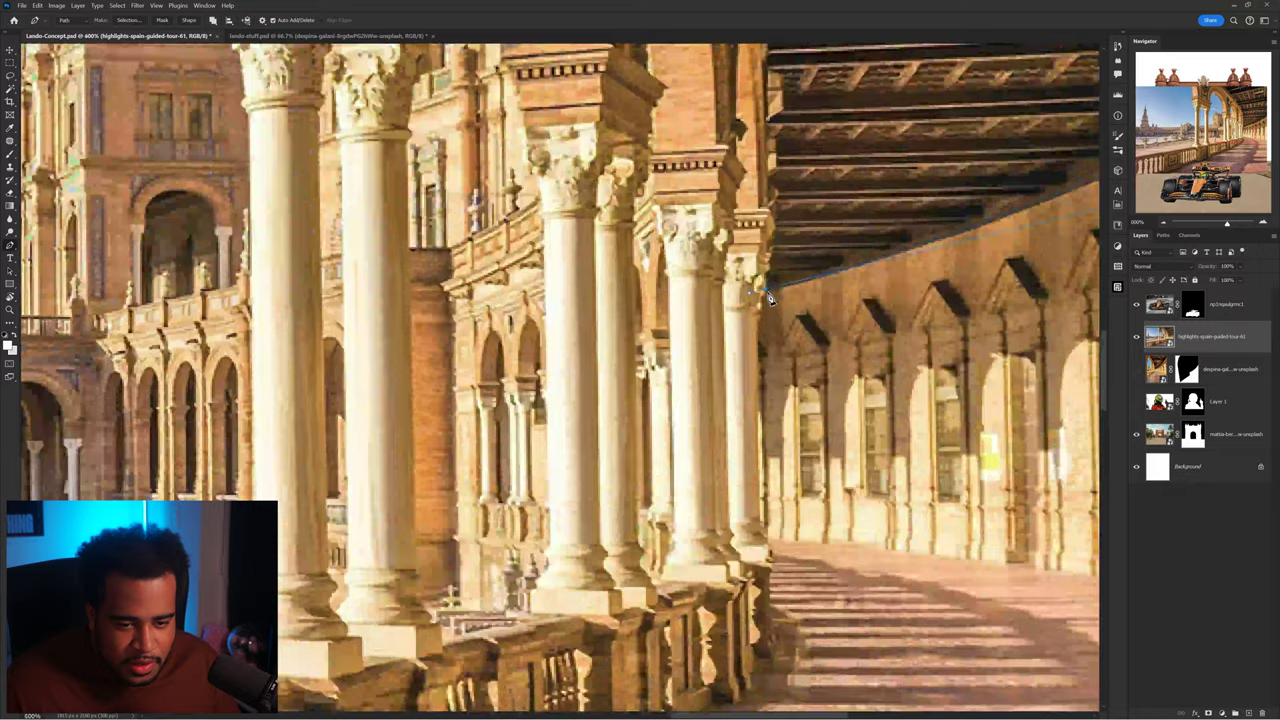
pyautogui.scroll(6, 768, 293)
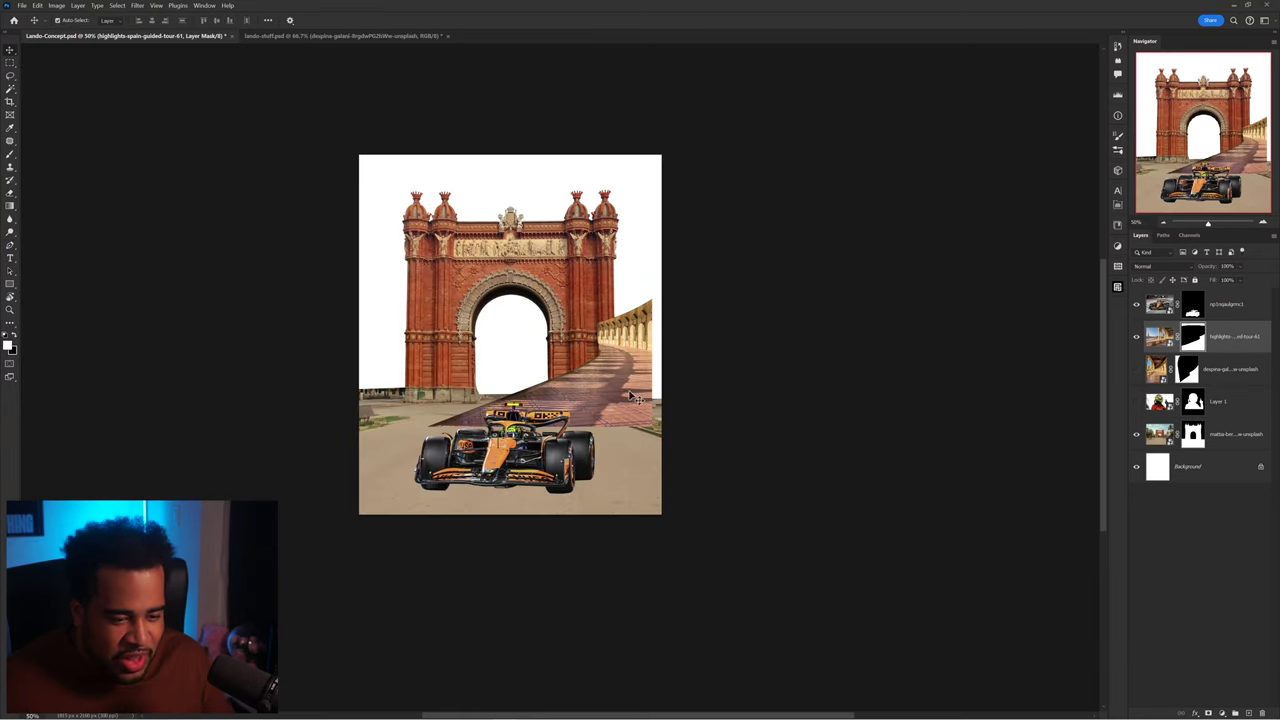
pyautogui.hotkey('ctrl', 't')
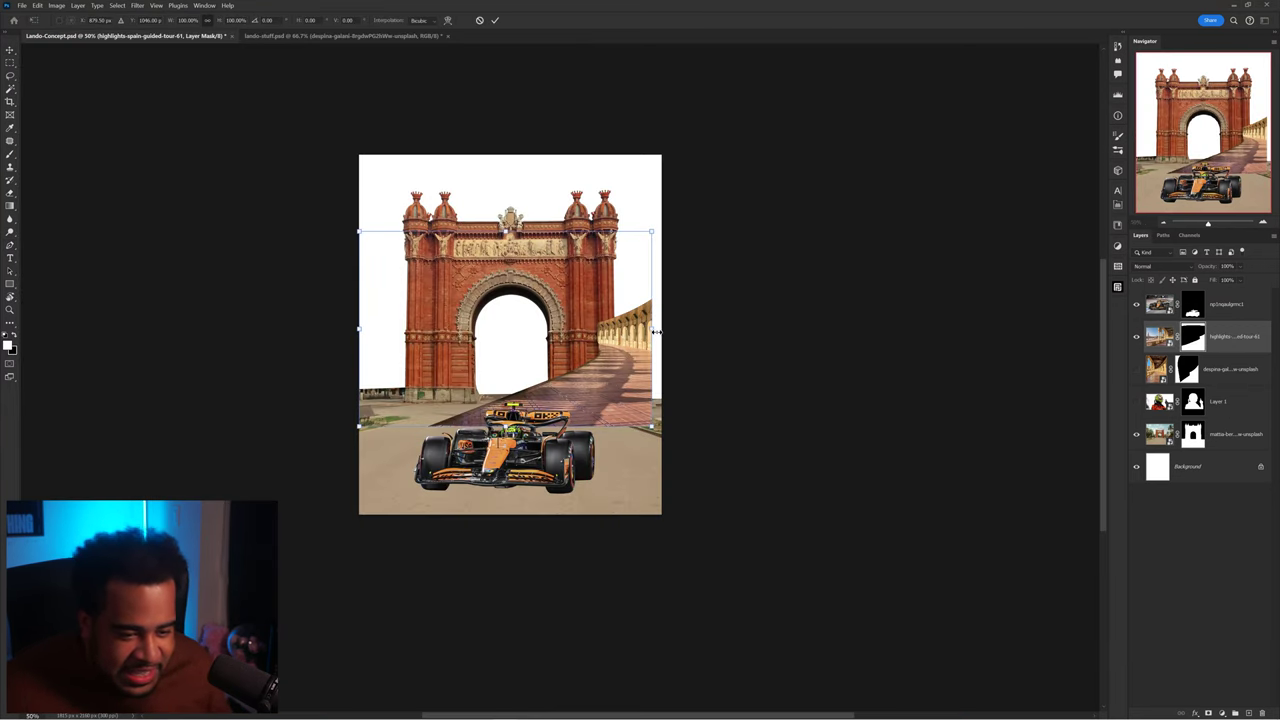
pyautogui.moveTo(655, 331); pyautogui.dragTo(645, 375)
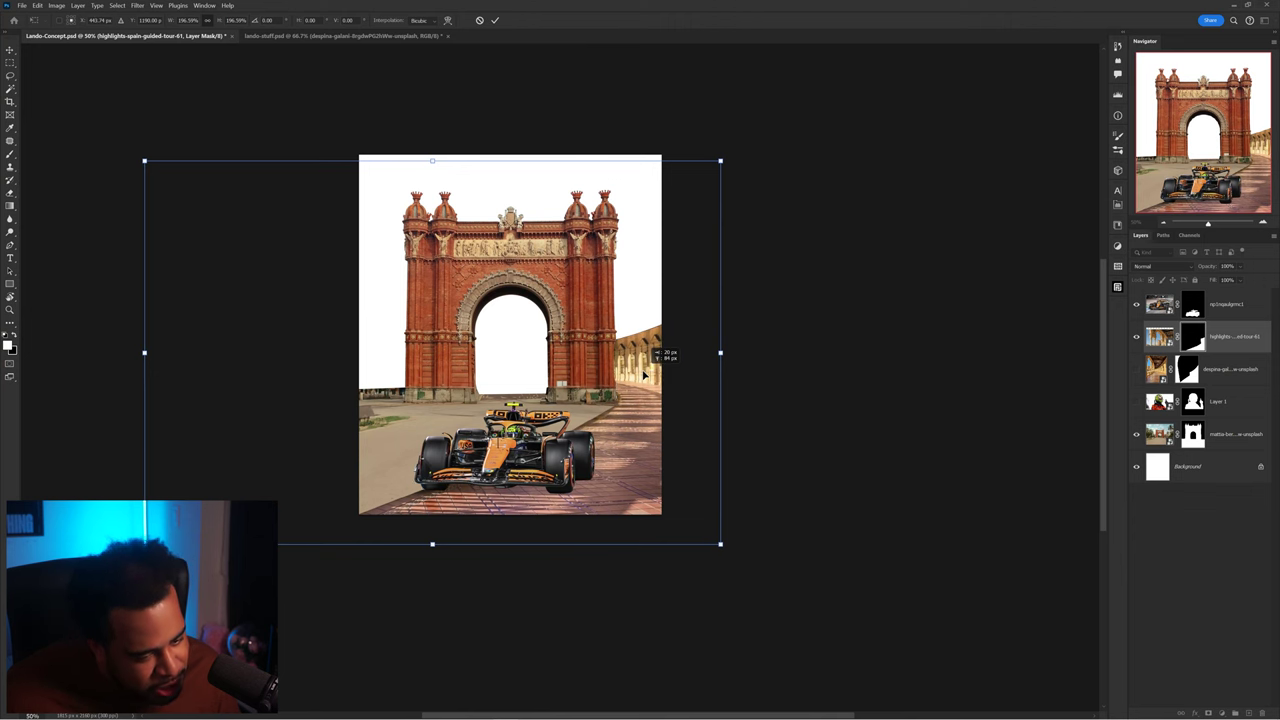
# Step: Brush the colonnade's layer mask along the arch's lower right edge to clean the seam, and reposition the cutout beside the arch
pyautogui.scroll(2, 622, 383)
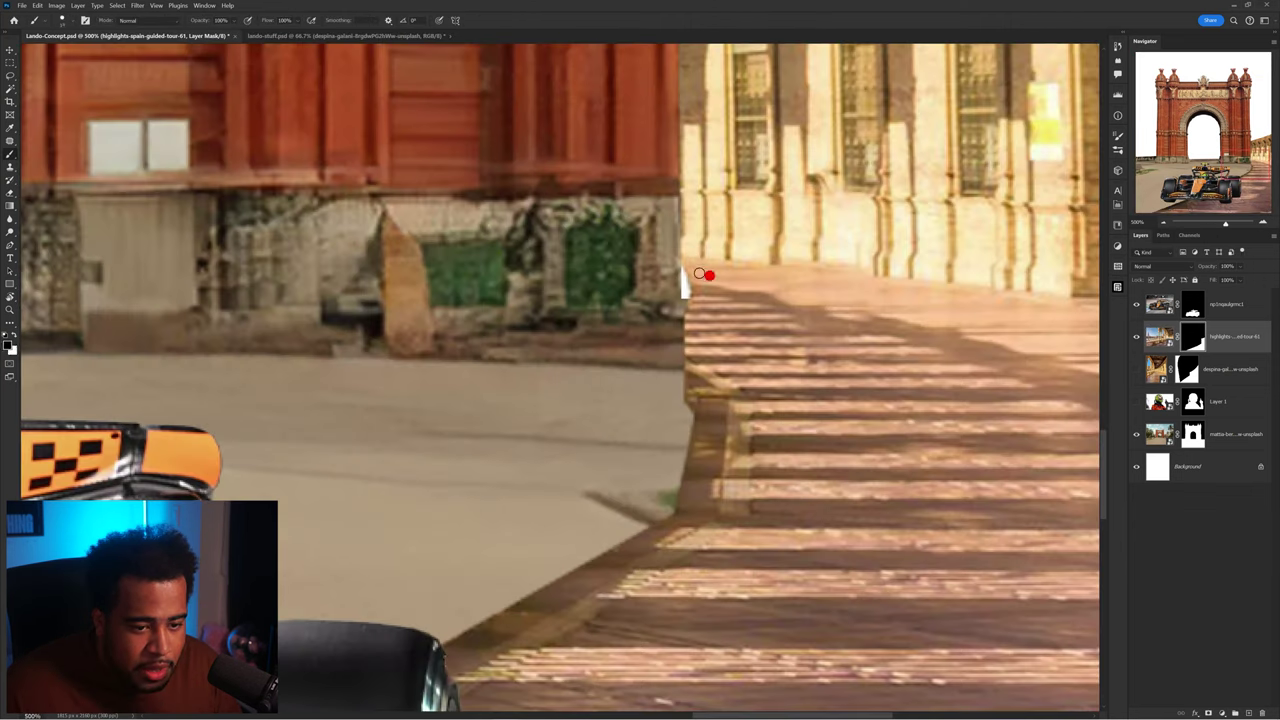
pyautogui.moveTo(684, 279); pyautogui.dragTo(684, 302)
pyautogui.keyDown('alt'); pyautogui.moveTo(681, 280); pyautogui.dragTo(694, 277); pyautogui.keyUp('alt')
pyautogui.moveTo(693, 322)
pyautogui.mouseDown()
pyautogui.moveTo(673, 396)
pyautogui.moveTo(705, 322)
pyautogui.mouseUp()
pyautogui.press('x')
pyautogui.moveTo(667, 279)
pyautogui.mouseDown()
pyautogui.moveTo(660, 381)
pyautogui.moveTo(644, 406)
pyautogui.moveTo(671, 281)
pyautogui.moveTo(661, 398)
pyautogui.mouseUp()
pyautogui.hotkey('ctrl', 'z')
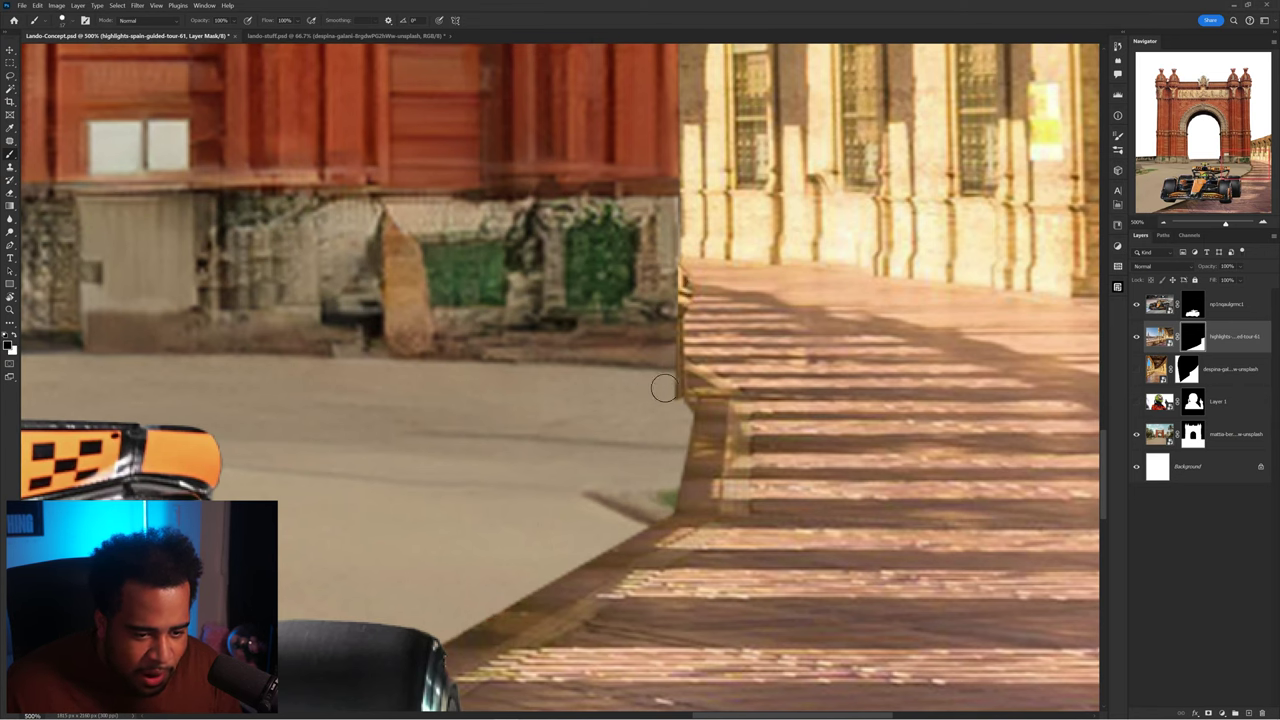
pyautogui.scroll(-1, 670, 372)
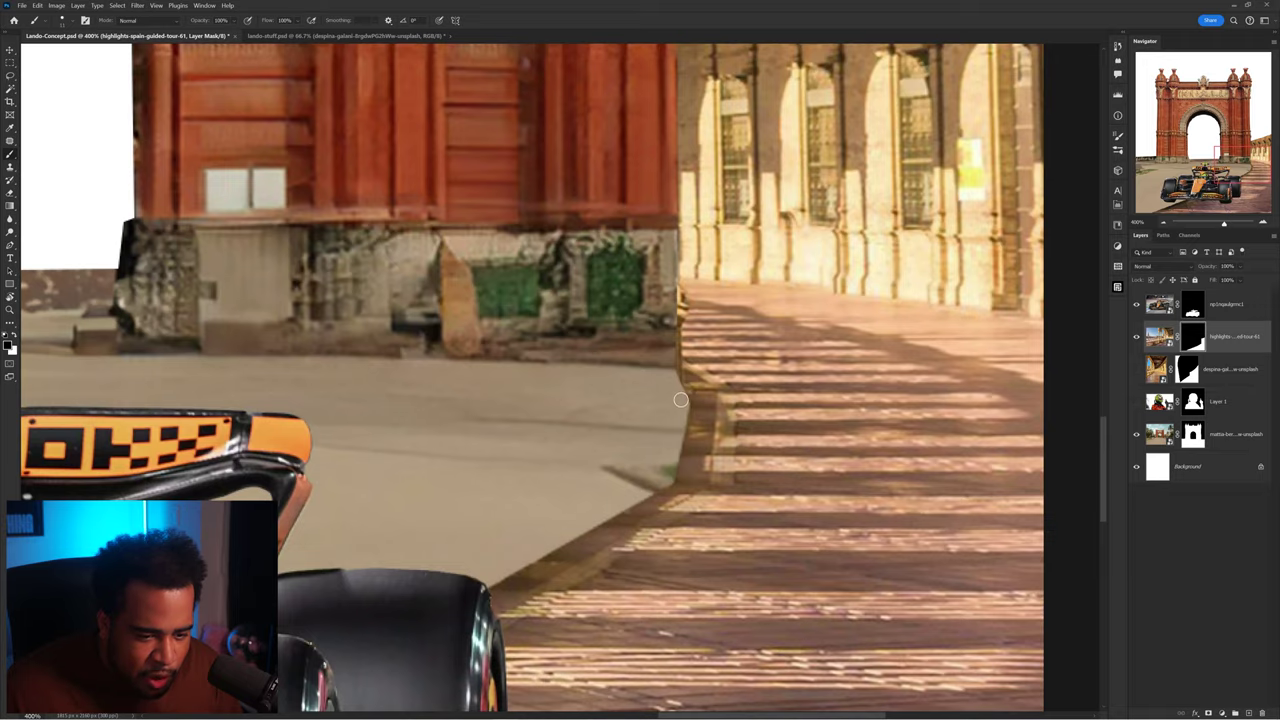
pyautogui.scroll(-4, 652, 337)
pyautogui.press('v')
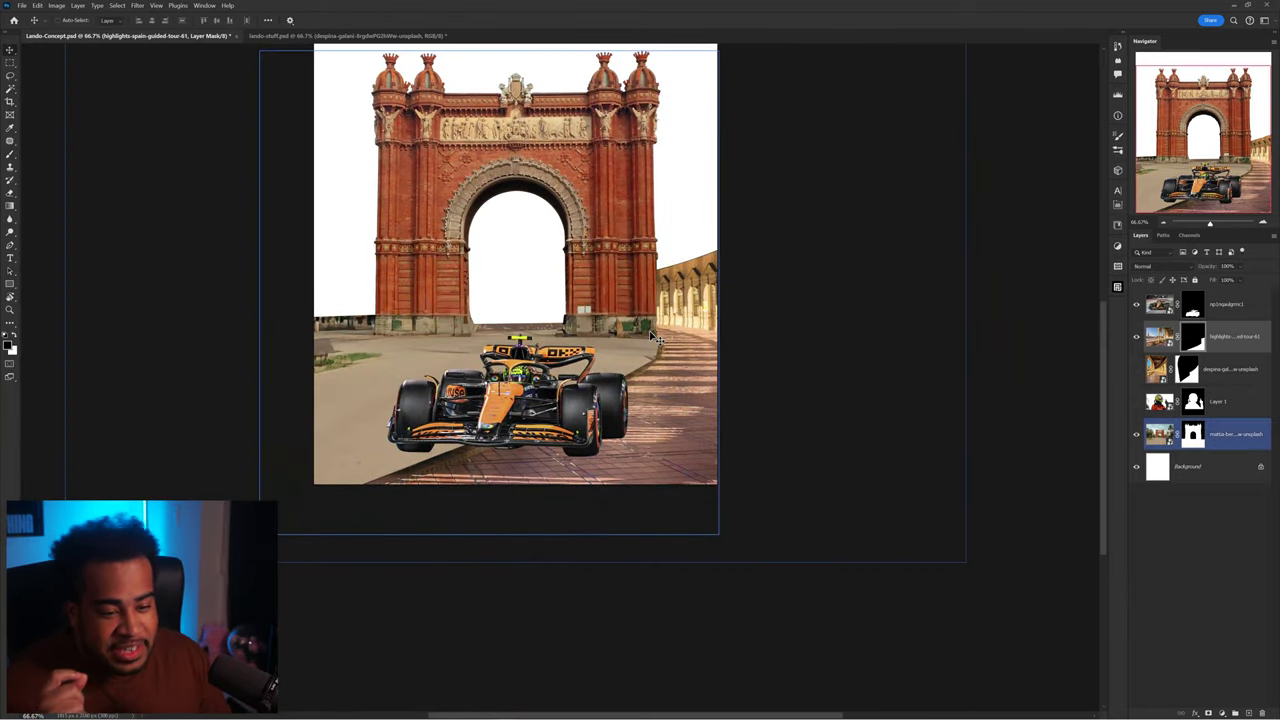
pyautogui.moveTo(767, 359); pyautogui.dragTo(773, 375)
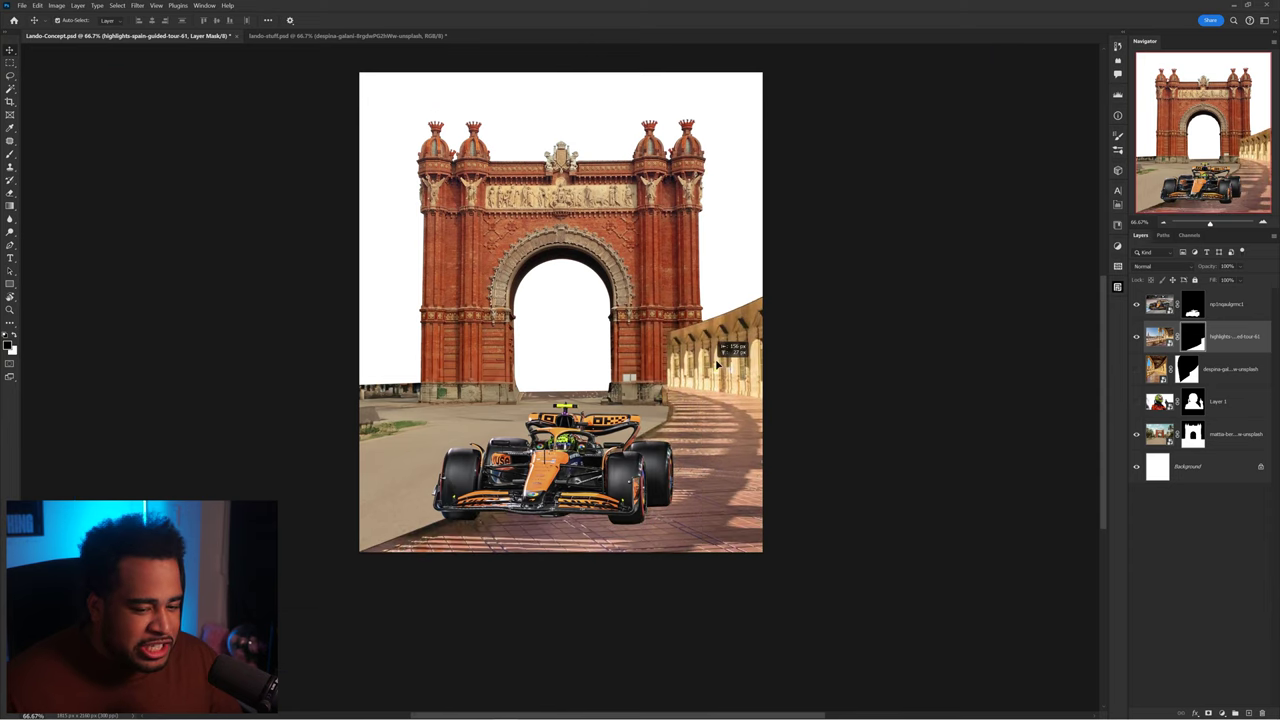
# Step: Try tinting the colonnade's midtones toward red and magenta with a clipped Color Balance adjustment, and hide that adjustment
pyautogui.click(1245, 338)
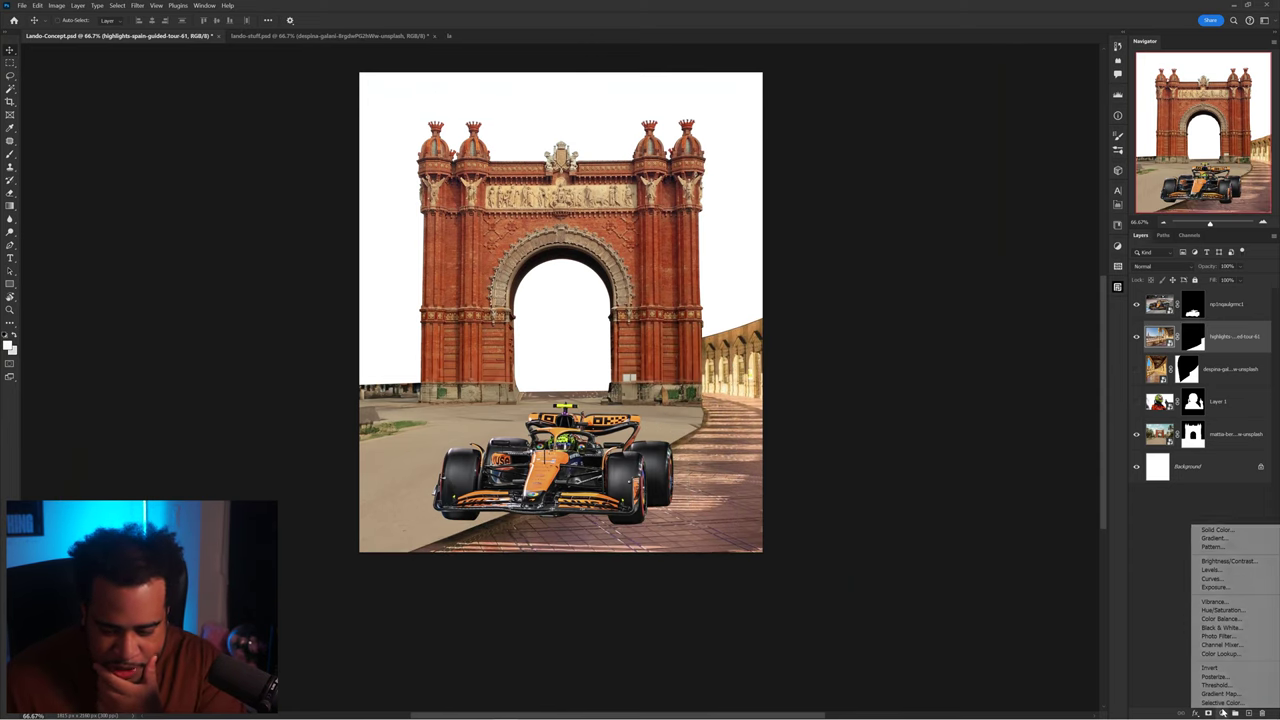
pyautogui.click(1222, 713)
pyautogui.click(1222, 619)
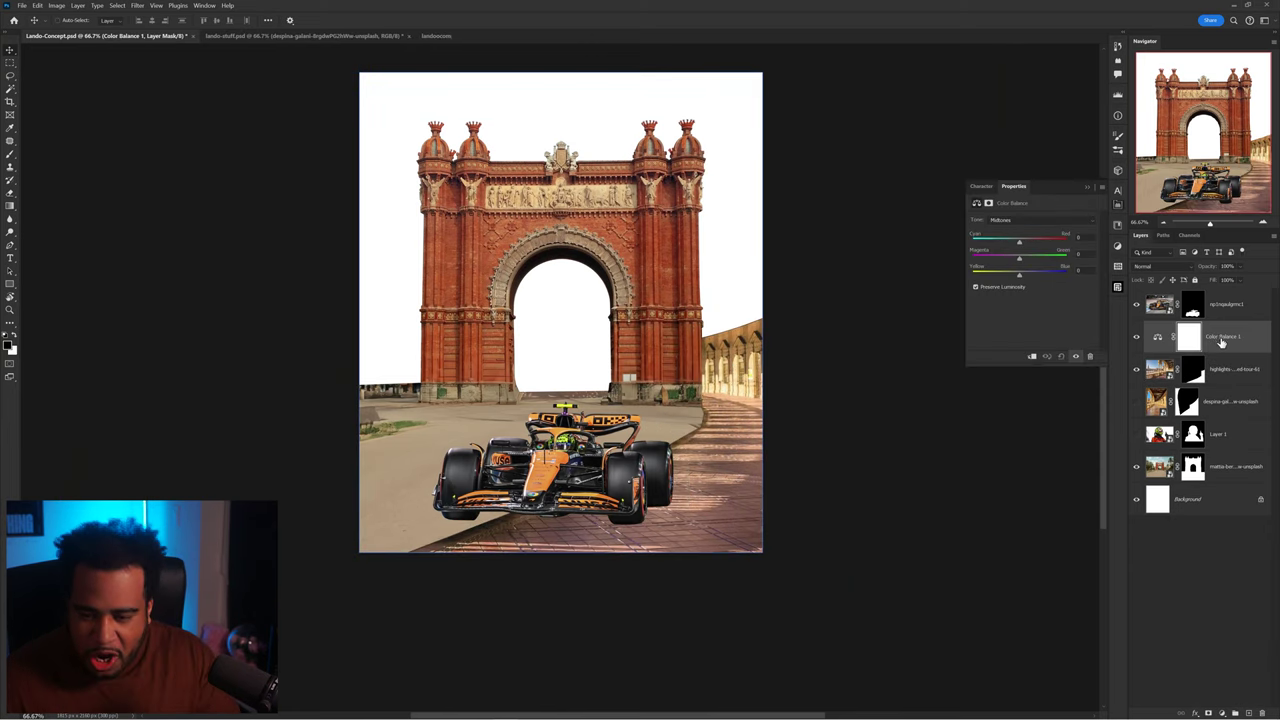
pyautogui.moveTo(1019, 258); pyautogui.dragTo(1046, 242)
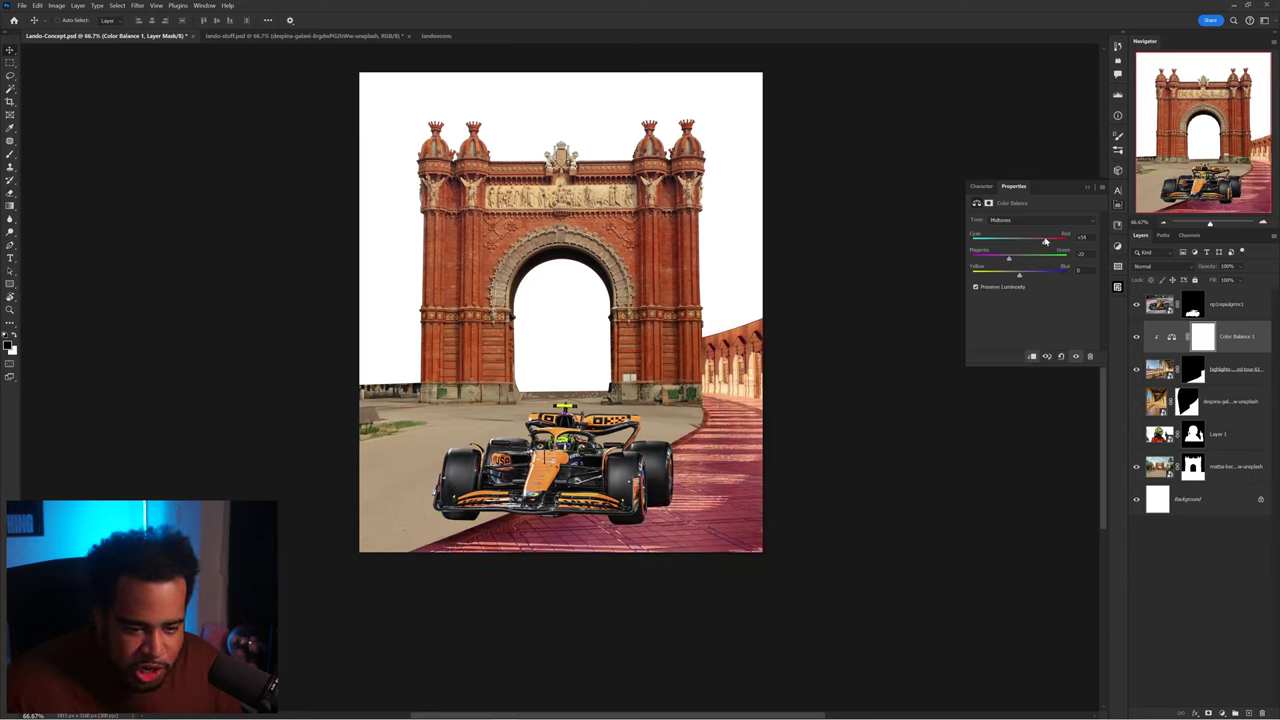
pyautogui.click(720, 301)
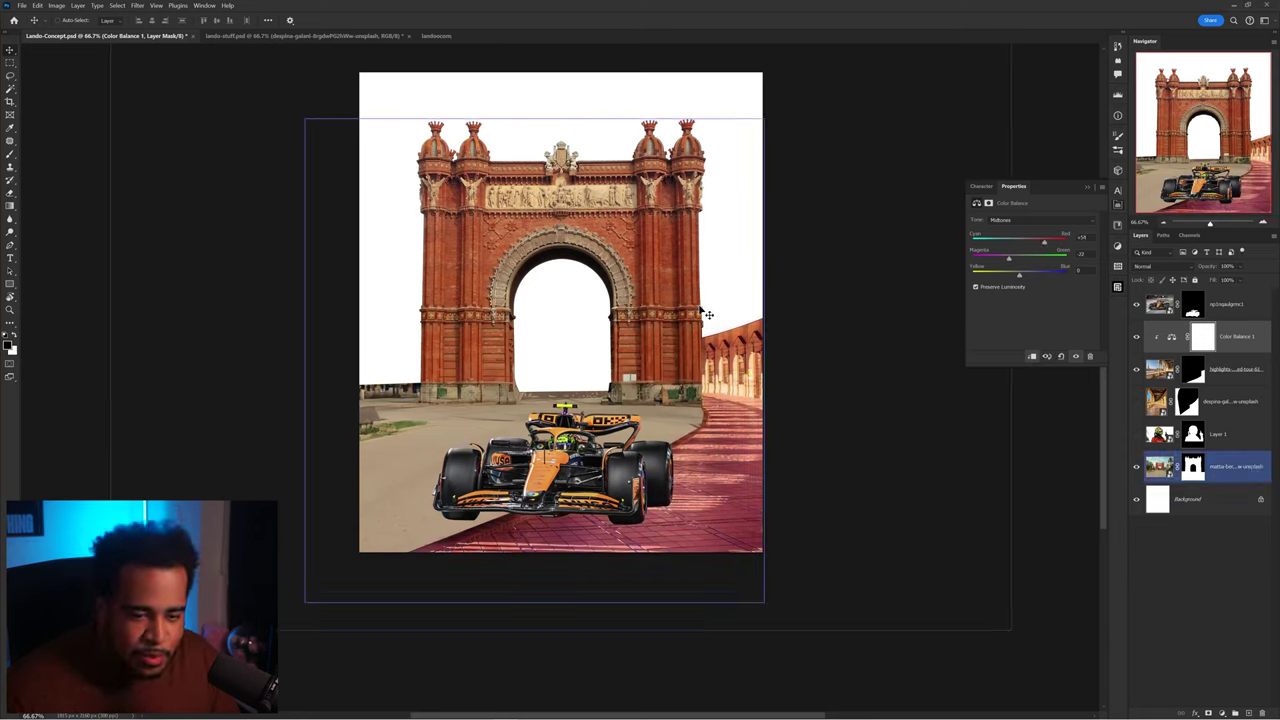
pyautogui.click(850, 290)
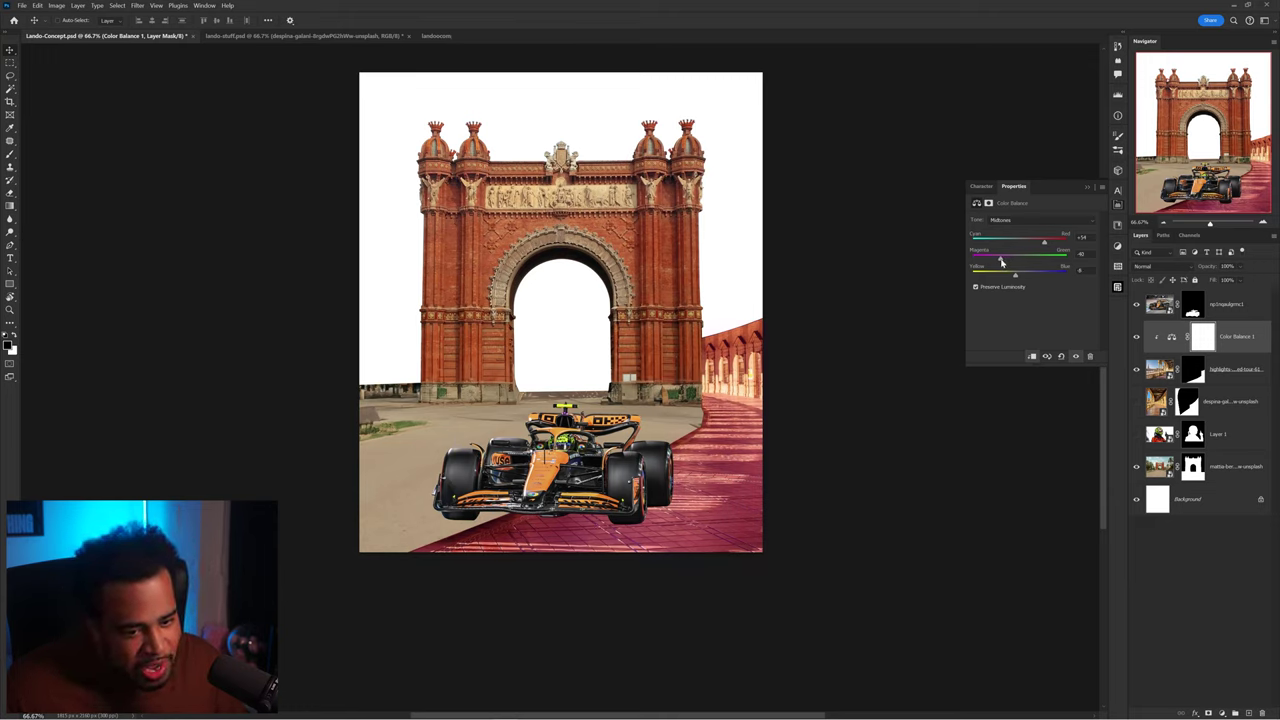
pyautogui.click(1137, 337)
pyautogui.click(1230, 369)
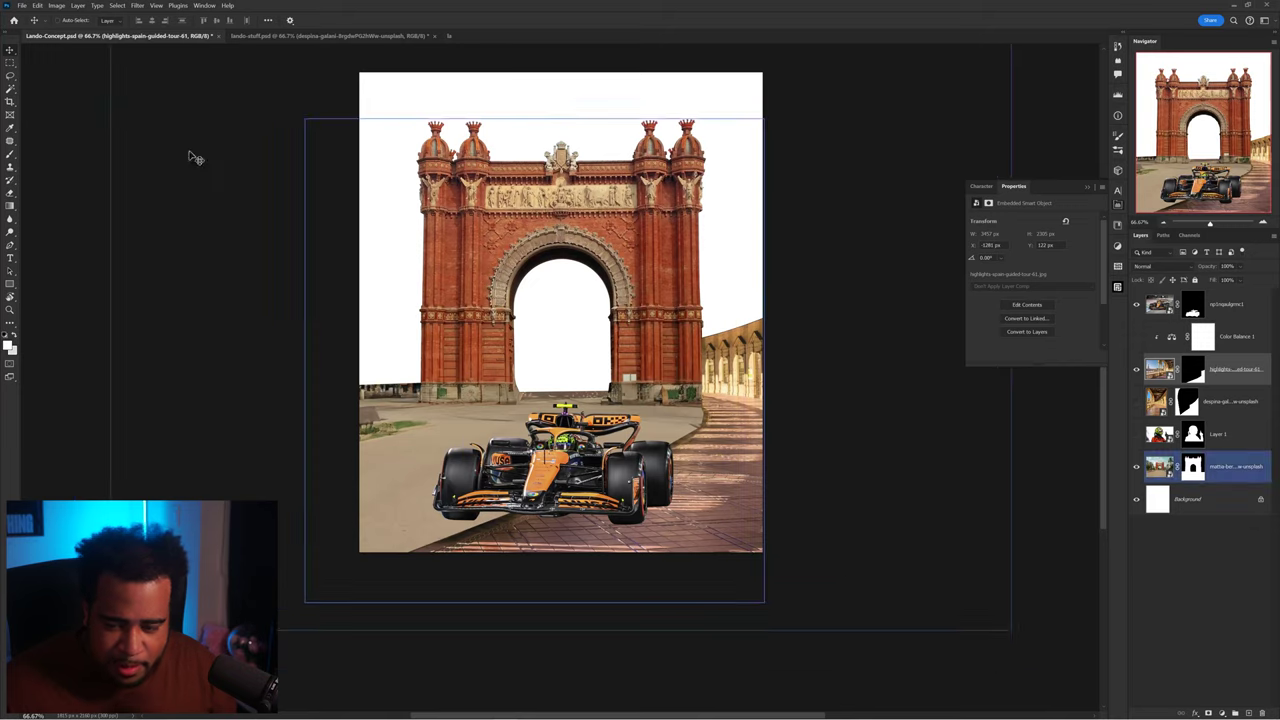
# Step: Apply a Camera Raw filter to the colonnade with the oranges hue at -50, sharpening at 89 and noise reduction at 22
pyautogui.click(150, 5)
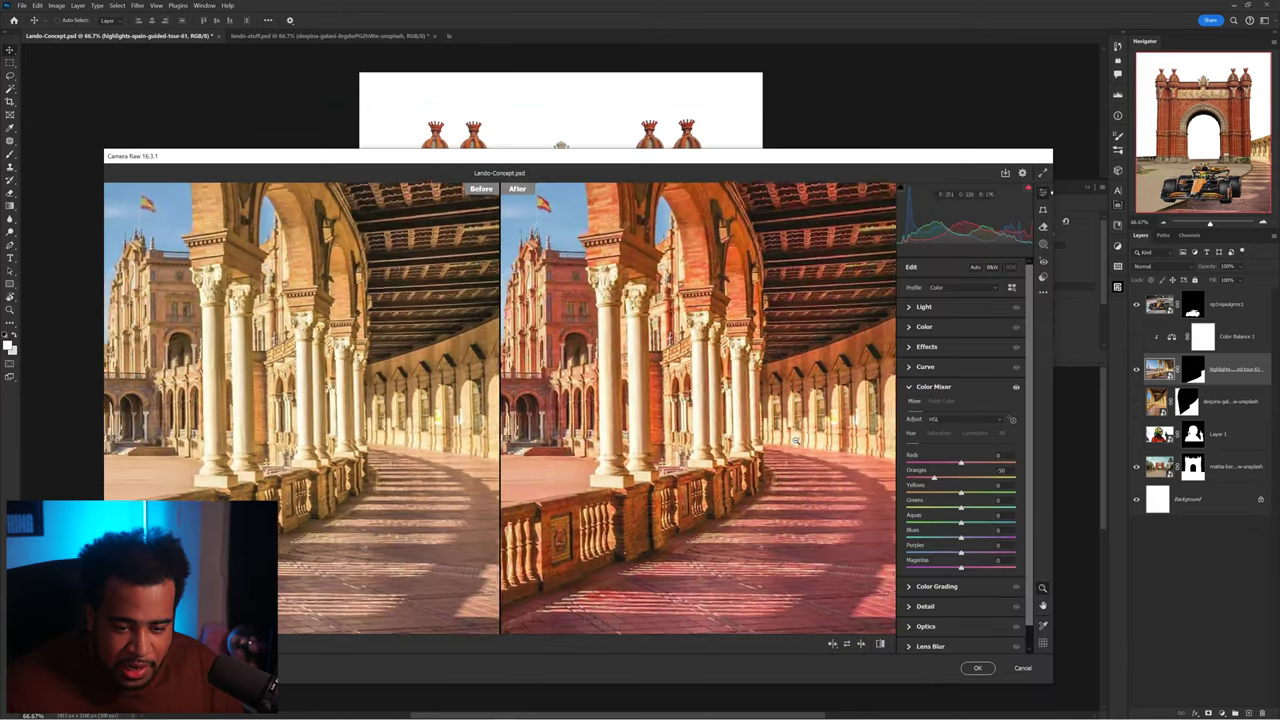
pyautogui.moveTo(800, 500); pyautogui.dragTo(706, 386)
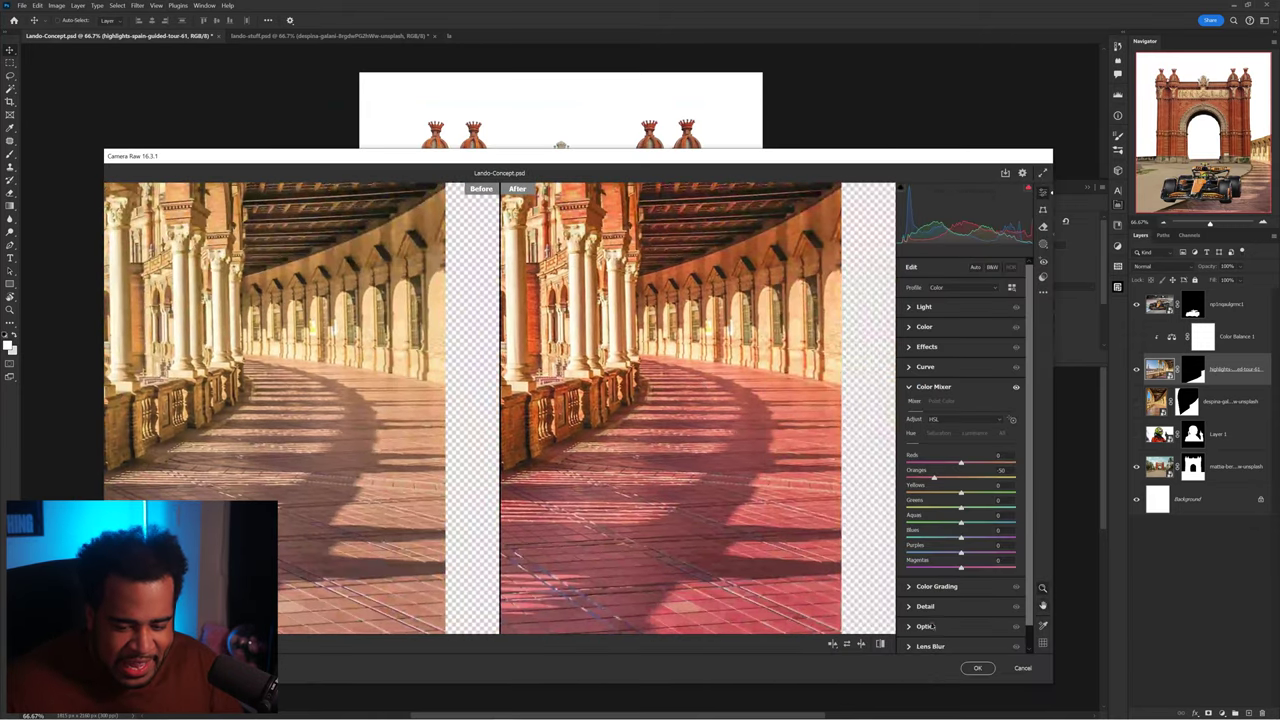
pyautogui.click(923, 607)
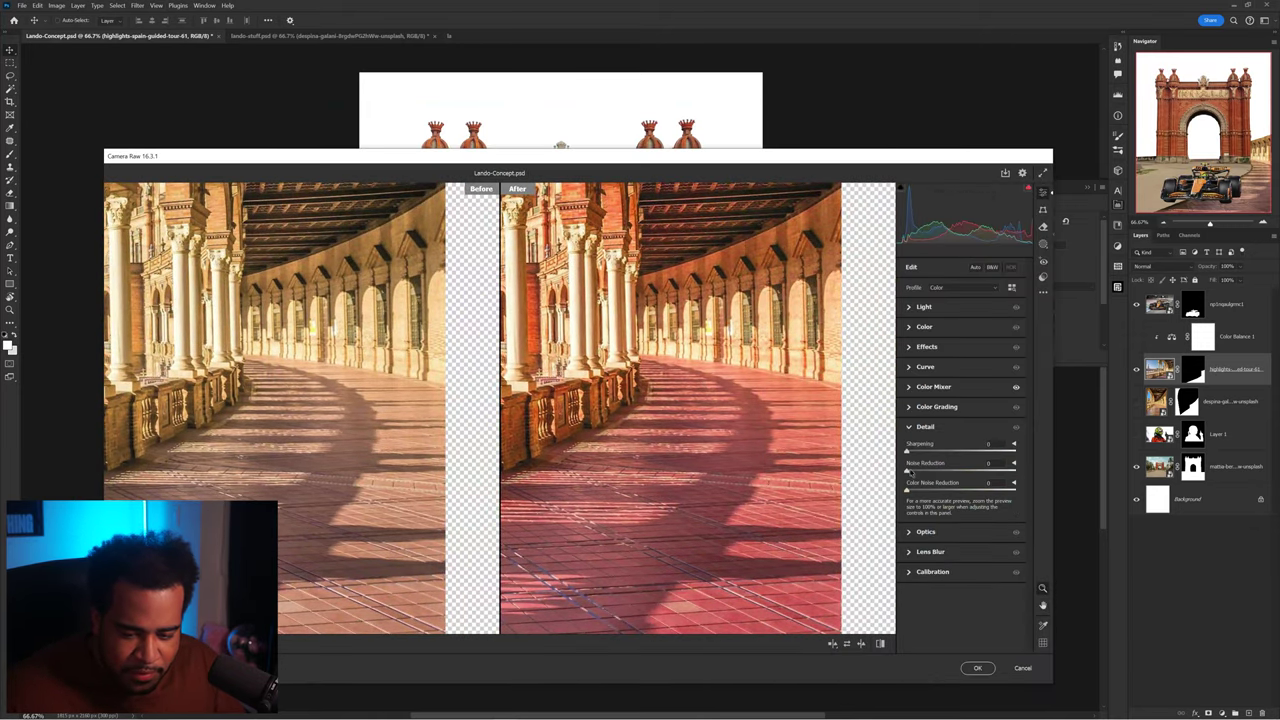
pyautogui.click(805, 380)
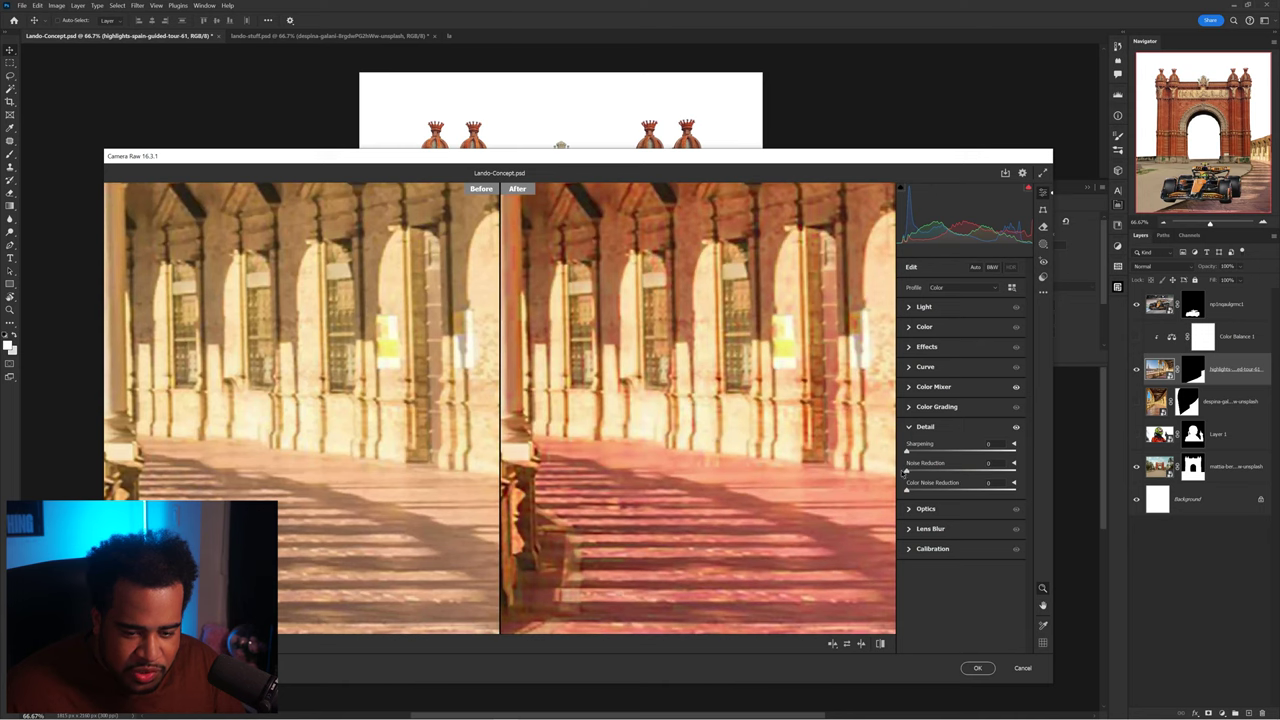
pyautogui.moveTo(956, 451); pyautogui.dragTo(970, 452)
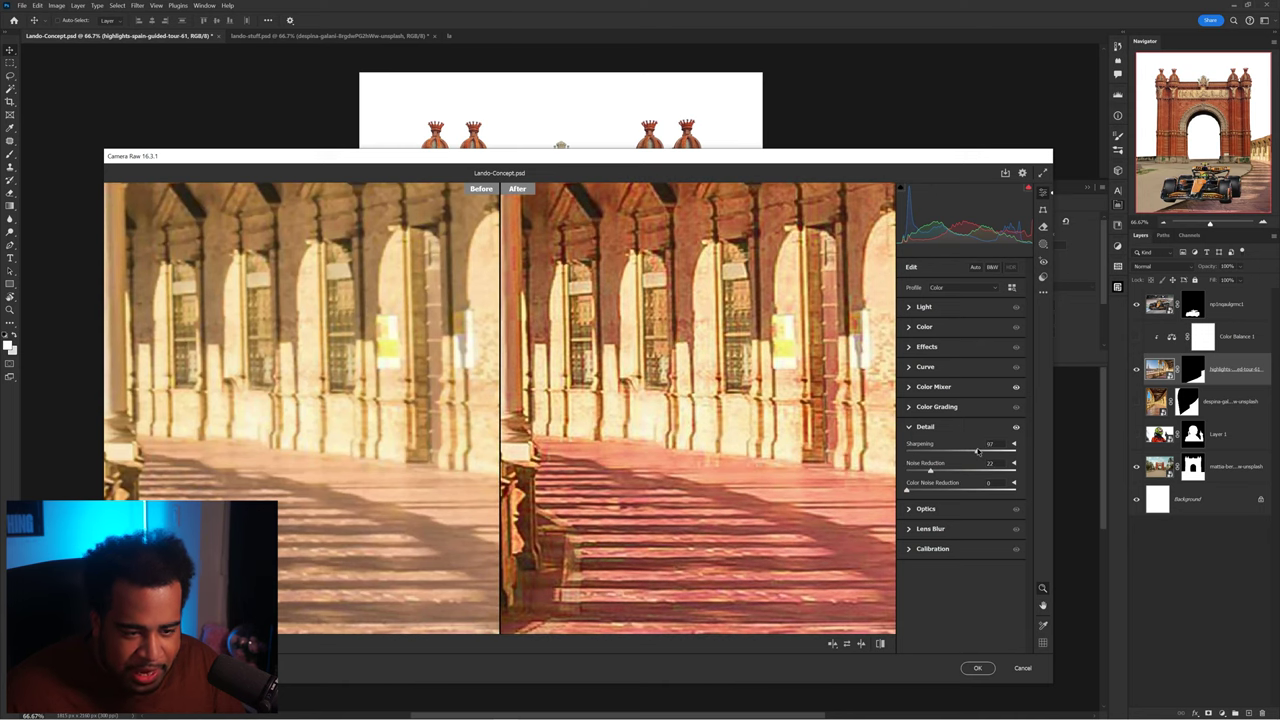
pyautogui.scroll(-3, 772, 424)
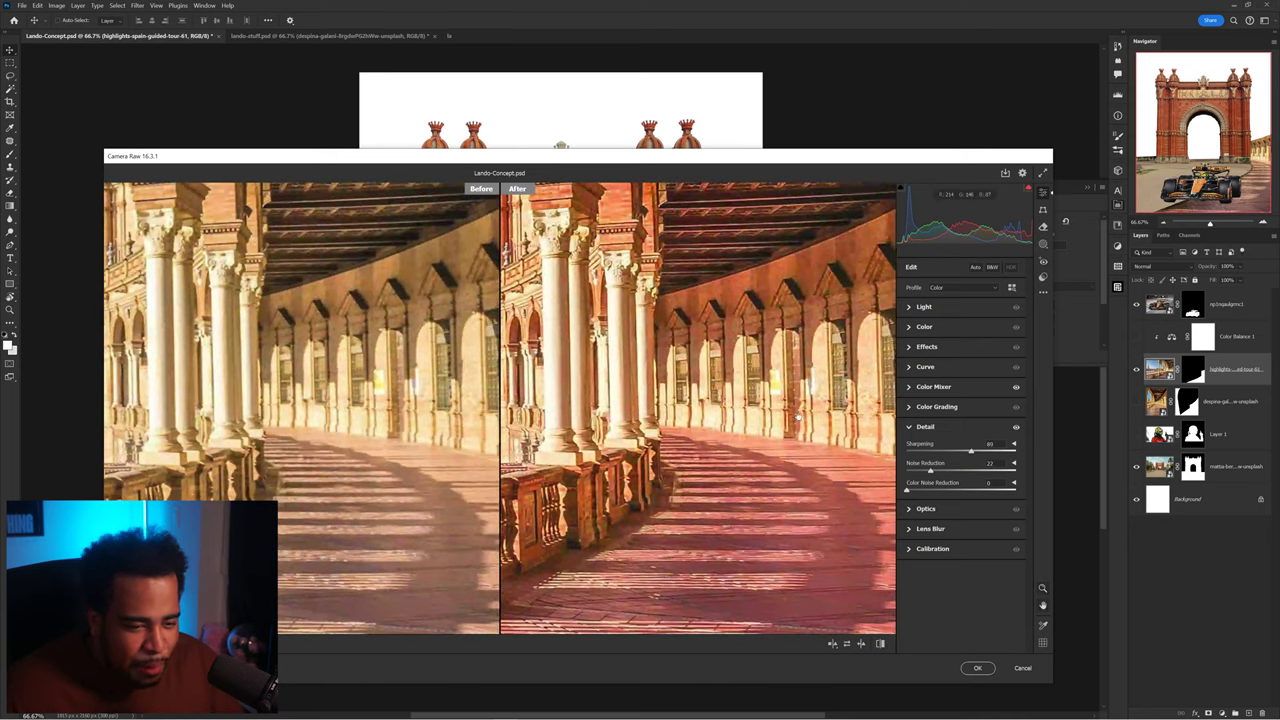
pyautogui.press('Return')
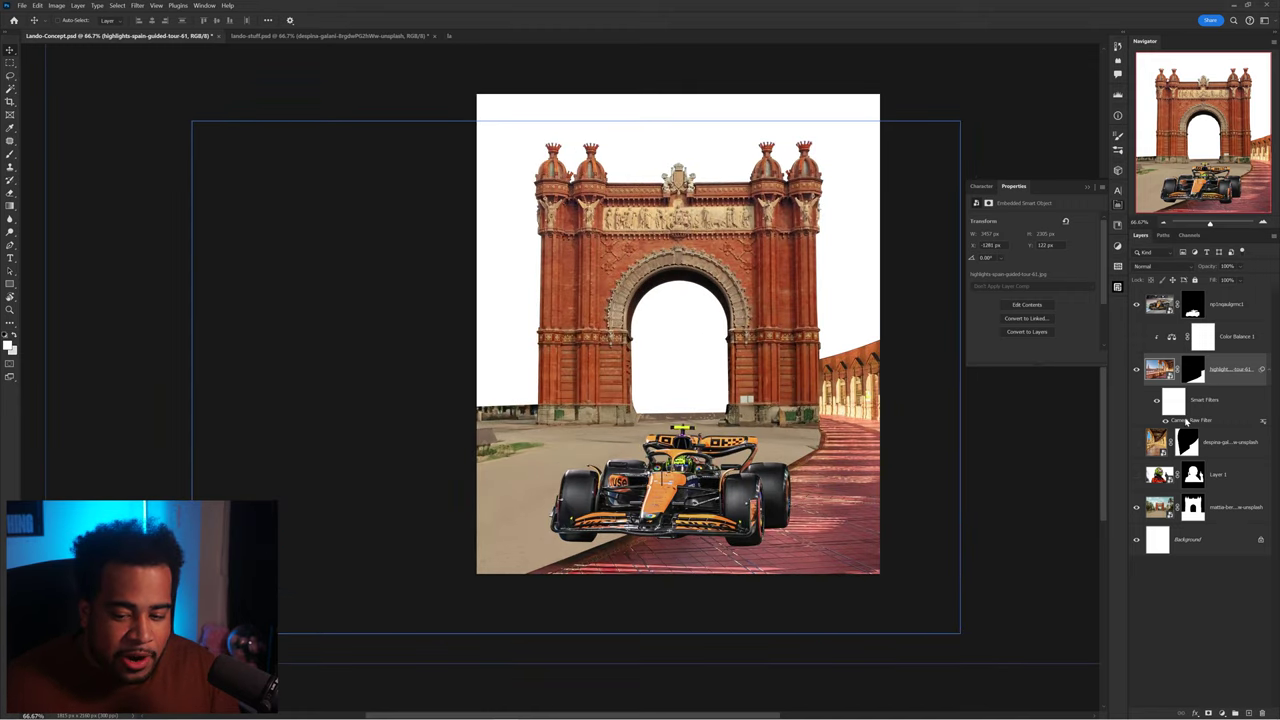
# Step: Reopen the colonnade's Camera Raw filter and shift the oranges hue further toward red, to about -65
pyautogui.doubleClick(1190, 420)
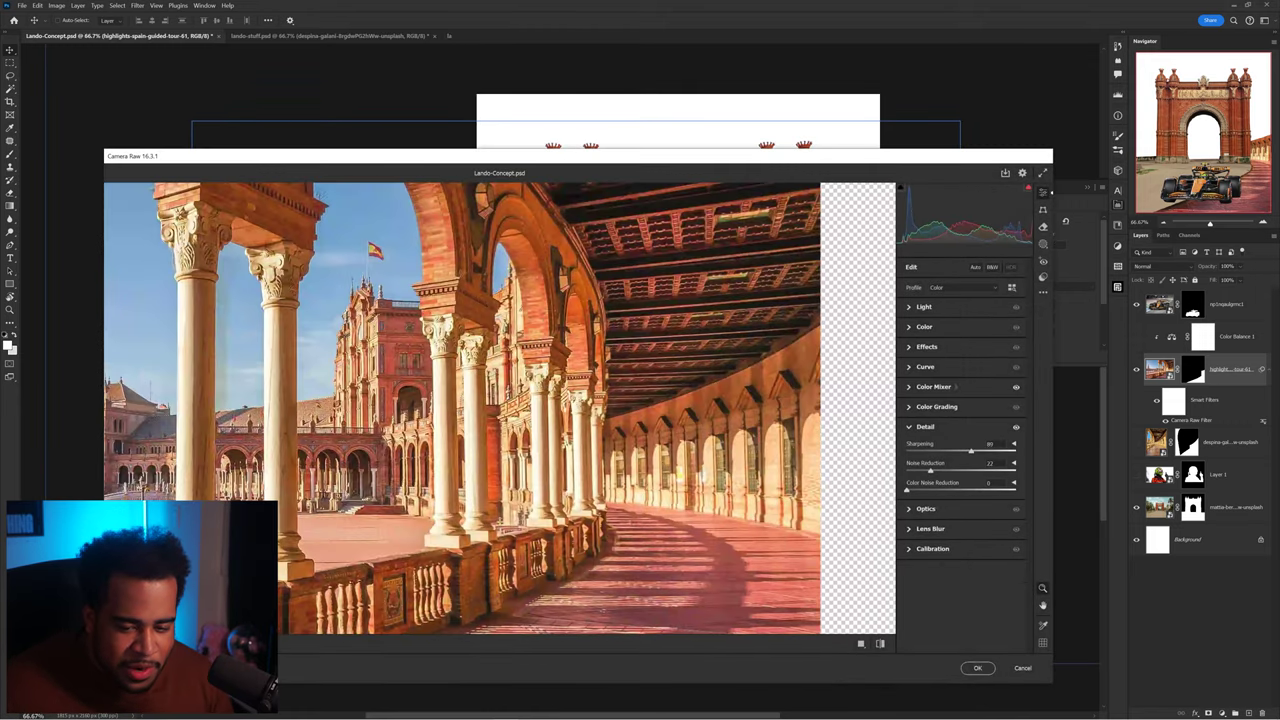
pyautogui.click(937, 406)
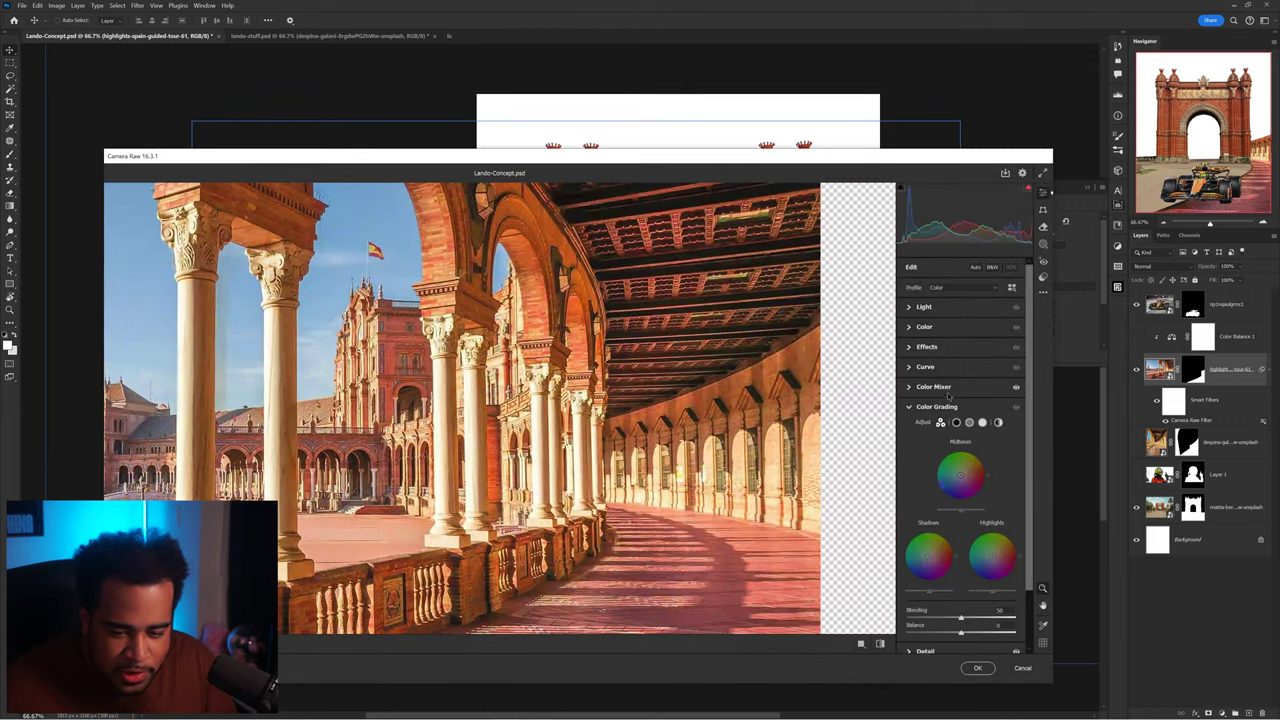
pyautogui.click(934, 386)
pyautogui.click(978, 440)
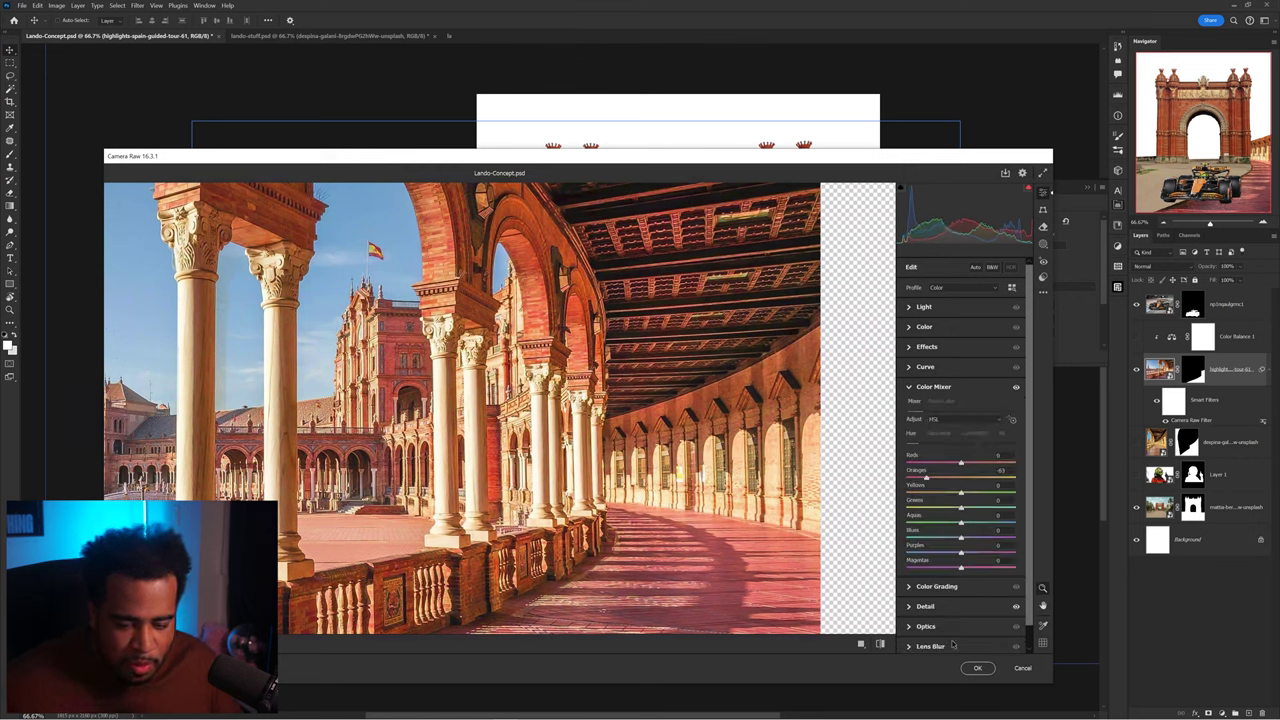
# Step: Raise the colonnade's Clarity to +17, increase its Texture, and apply the Camera Raw changes
pyautogui.click(929, 347)
pyautogui.moveTo(961, 370); pyautogui.dragTo(978, 370)
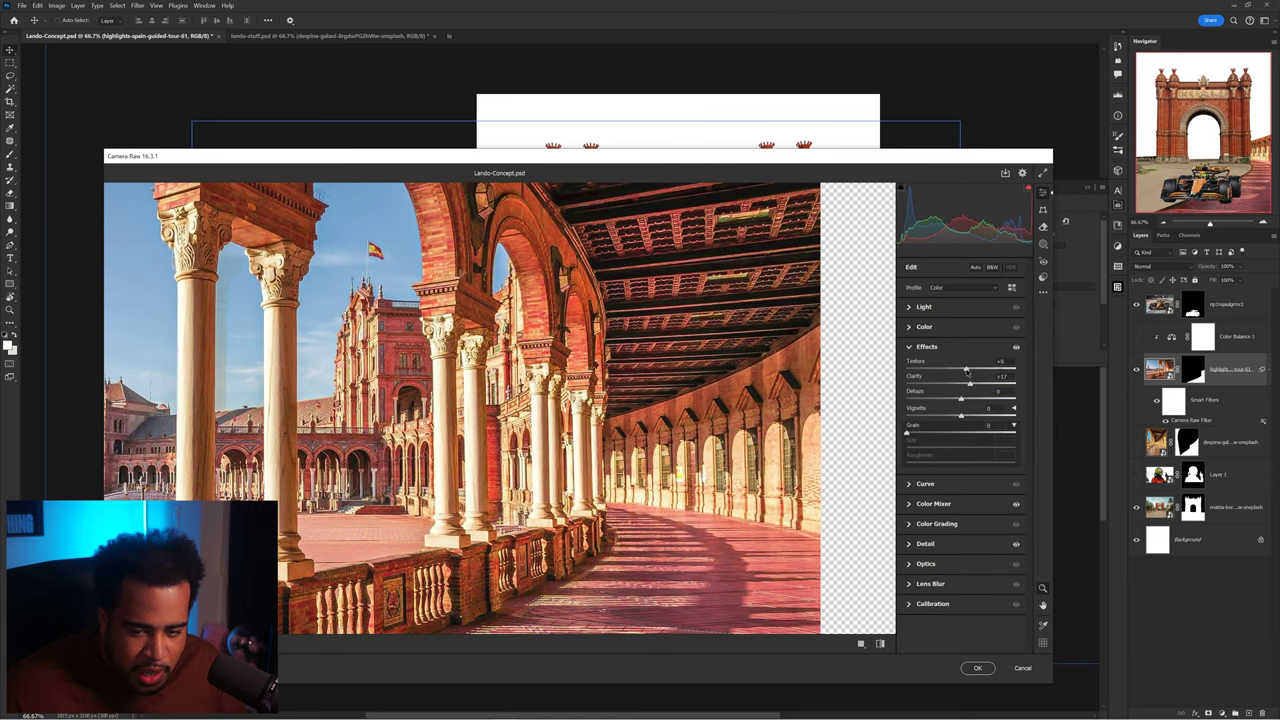
pyautogui.click(977, 669)
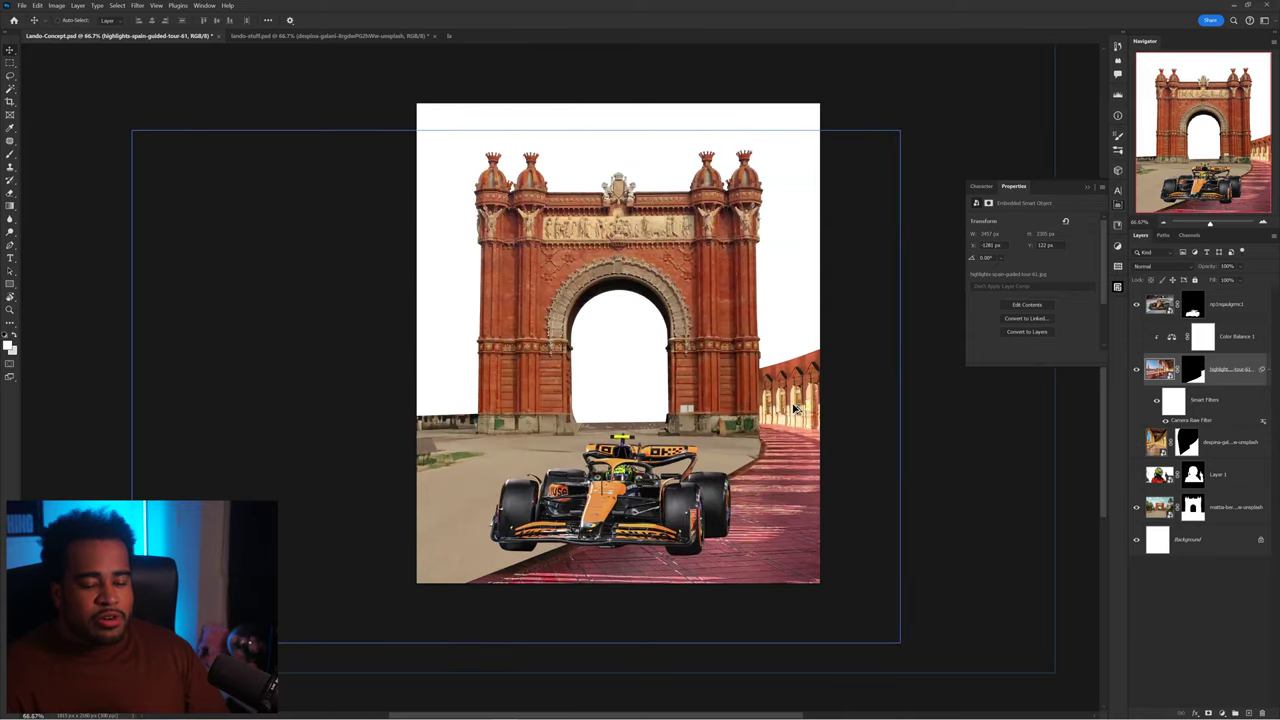
# Step: Show the colonnade's clipped Color Balance adjustment again, reduce its red shift, and add a clipped Curves adjustment above it
pyautogui.scroll(3, 811, 417)
pyautogui.scroll(-3, 765, 356)
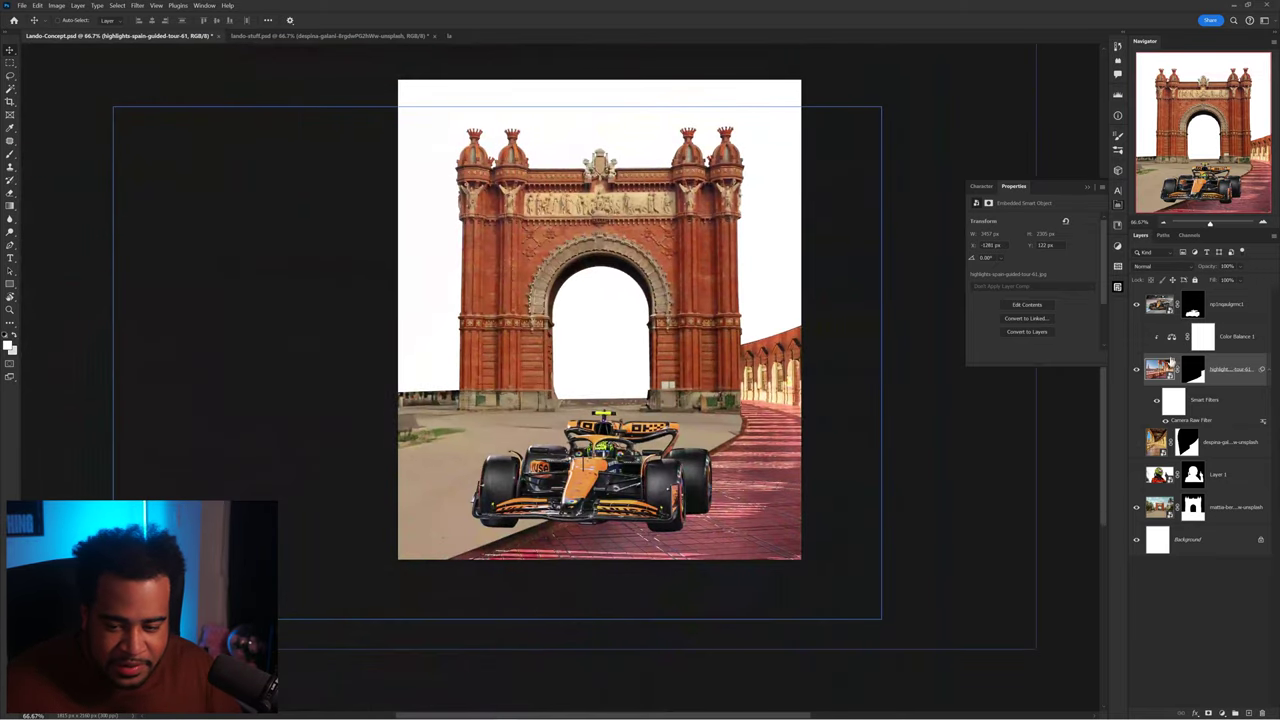
pyautogui.click(1175, 339)
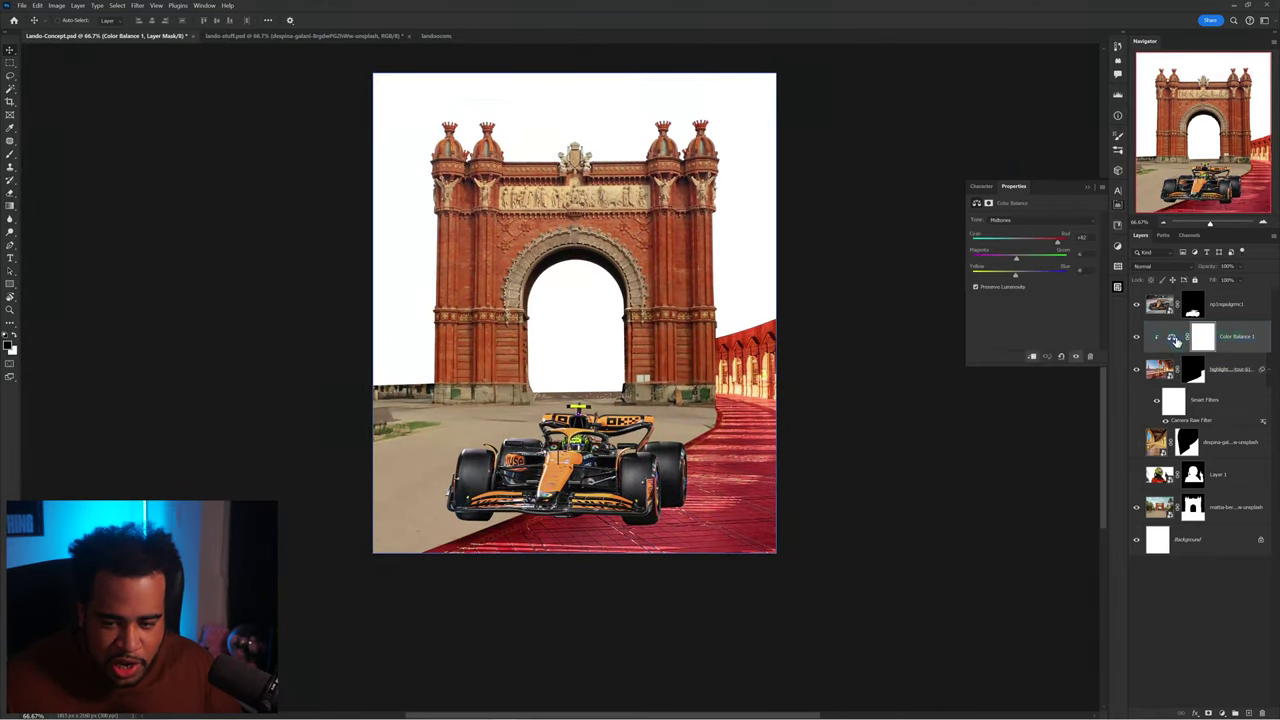
pyautogui.click(1024, 244)
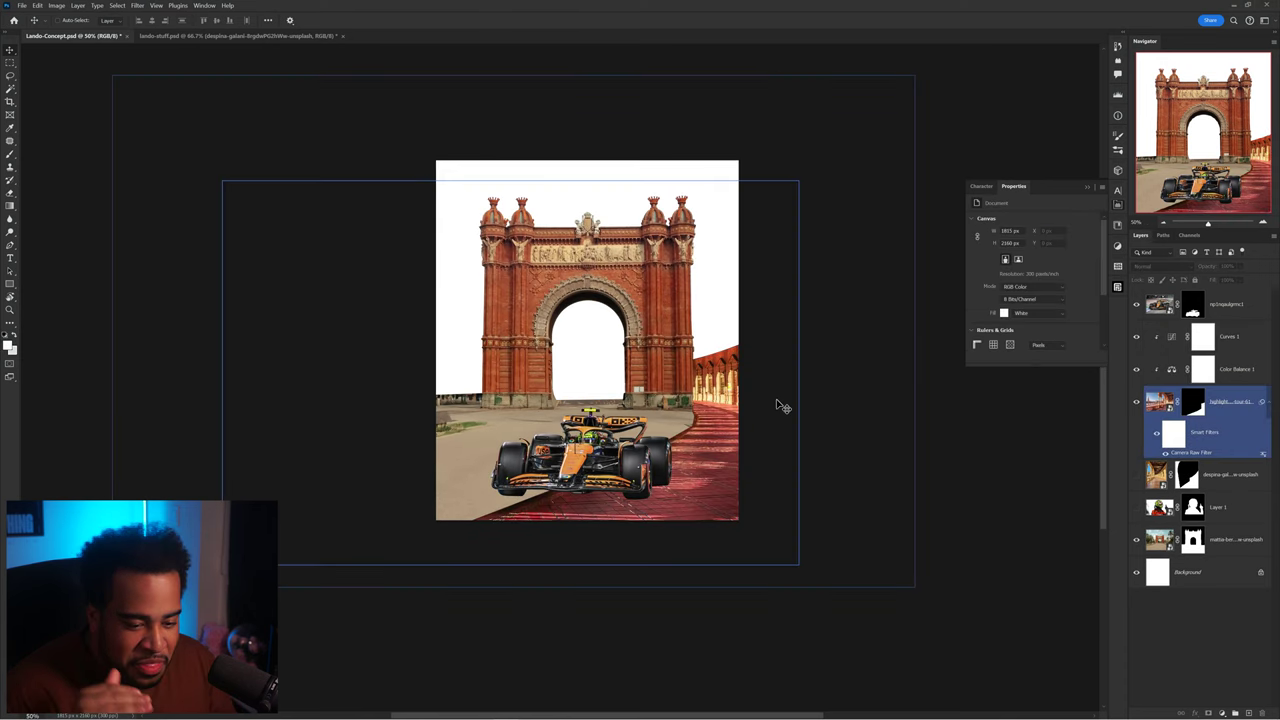
pyautogui.keyDown('ctrl'); pyautogui.click(568, 484); pyautogui.keyUp('ctrl')
pyautogui.scroll(1, 563, 489)
pyautogui.keyDown('ctrl'); pyautogui.click(458, 499); pyautogui.keyUp('ctrl')
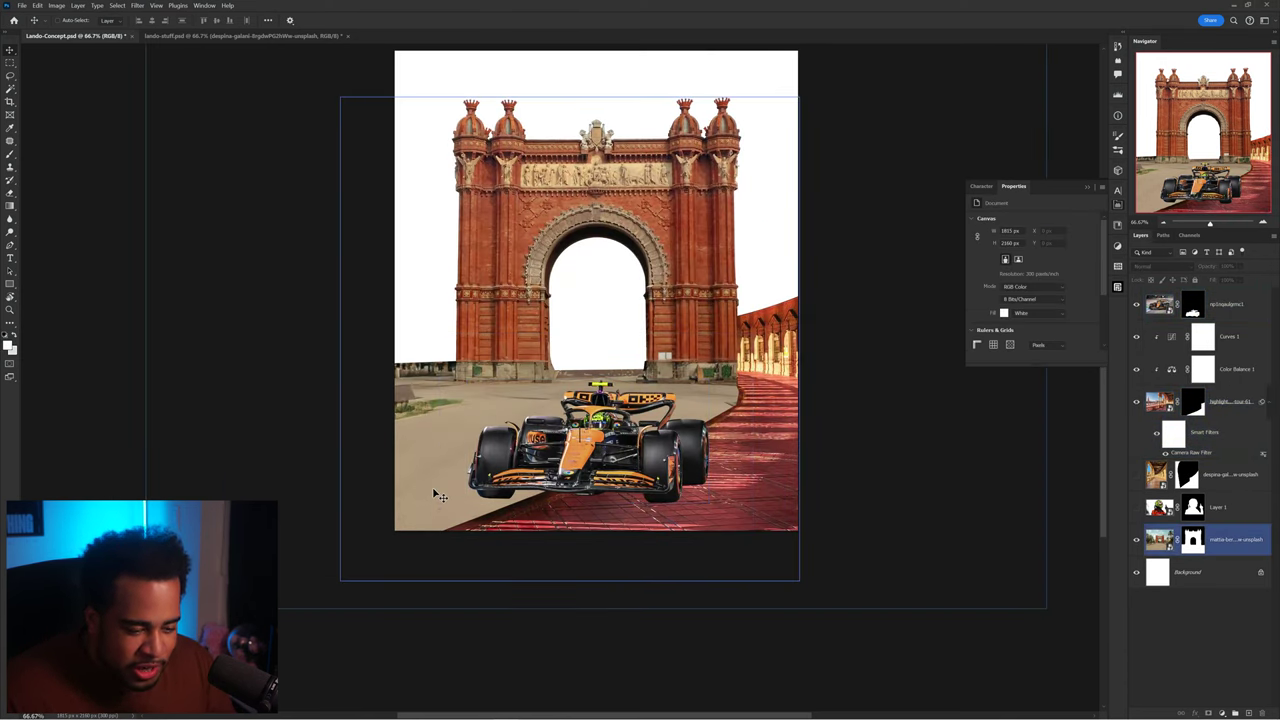
pyautogui.keyDown('ctrl'); pyautogui.click(590, 508); pyautogui.keyUp('ctrl')
pyautogui.keyDown('ctrl'); pyautogui.click(460, 482); pyautogui.keyUp('ctrl')
pyautogui.scroll(1, 463, 479)
pyautogui.keyDown('ctrl'); pyautogui.click(630, 450); pyautogui.keyUp('ctrl')
# Step: Add an empty layer above the colonnade's adjustments and start a Pen path along the seam beside the arch
pyautogui.keyDown('ctrl'); pyautogui.click(866, 420); pyautogui.keyUp('ctrl')
pyautogui.moveTo(885, 398); pyautogui.dragTo(872, 394)
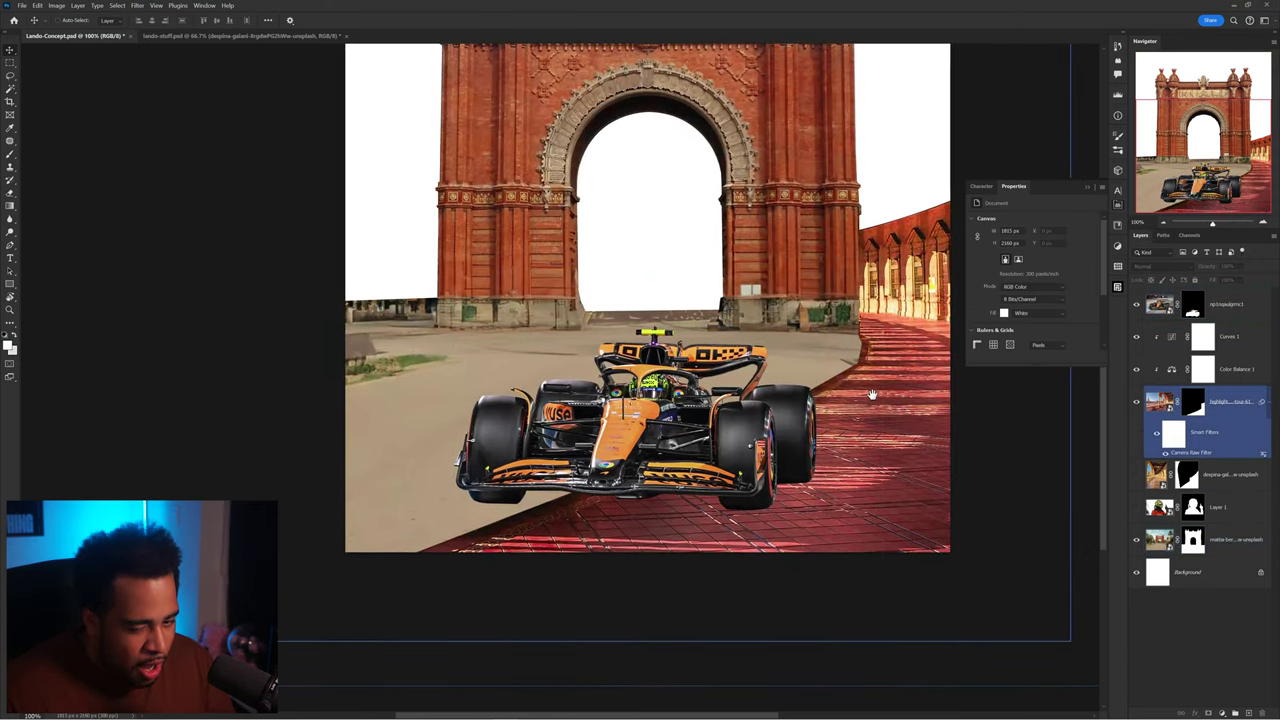
pyautogui.hotkey('ctrl', 'shift', 'alt', 'n')
pyautogui.press('p')
pyautogui.scroll(1, 849, 349)
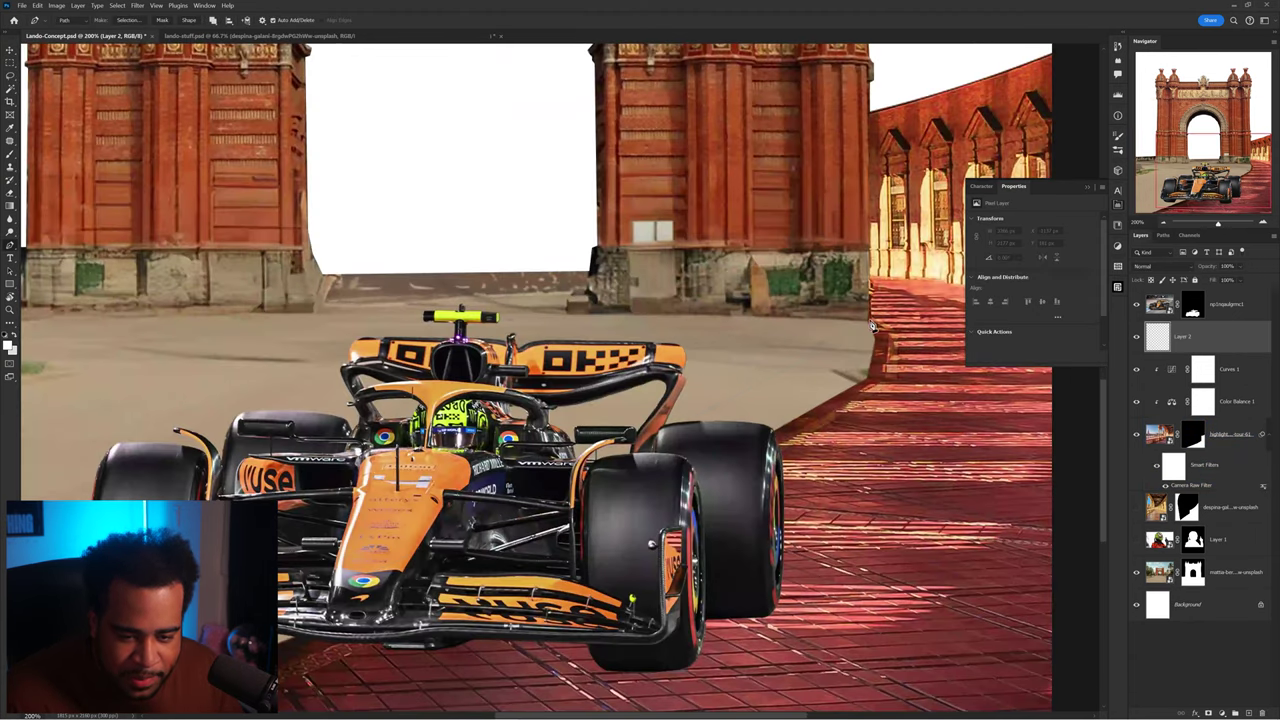
pyautogui.moveTo(757, 177); pyautogui.dragTo(834, 156)
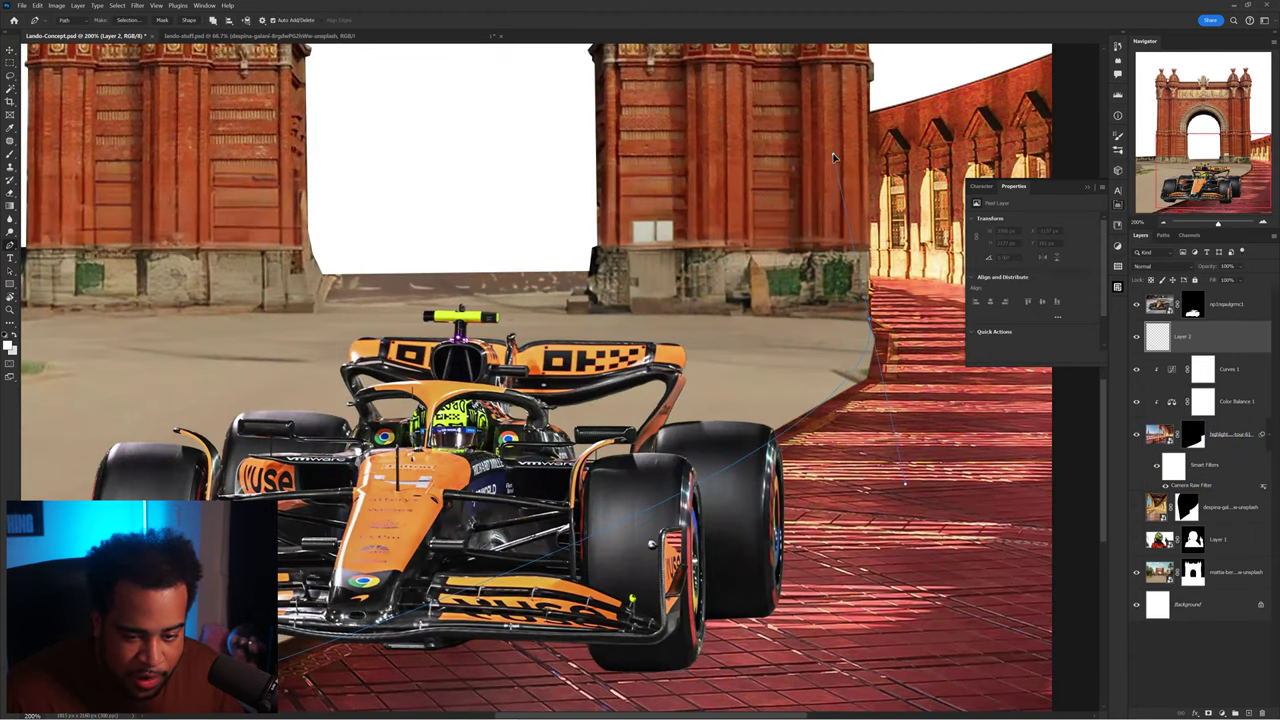
# Step: Switch to the browser and search Google Images for "f1 track out of bounds"
pyautogui.moveTo(132, 74); pyautogui.dragTo(62, 74)
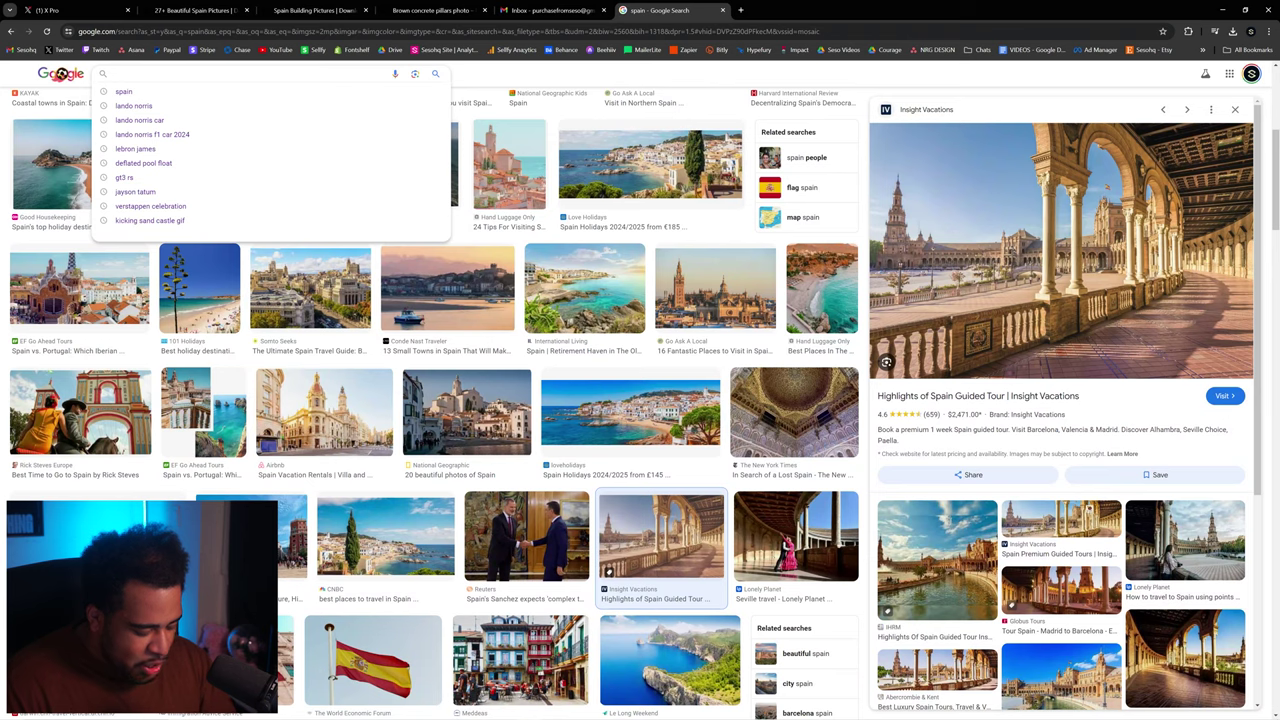
pyautogui.press('BackSpace')
pyautogui.press('BackSpace')
pyautogui.write('f1 trea')
pyautogui.press('BackSpace')
pyautogui.press('BackSpace')
pyautogui.press('BackSpace')
pyautogui.press('BackSpace')
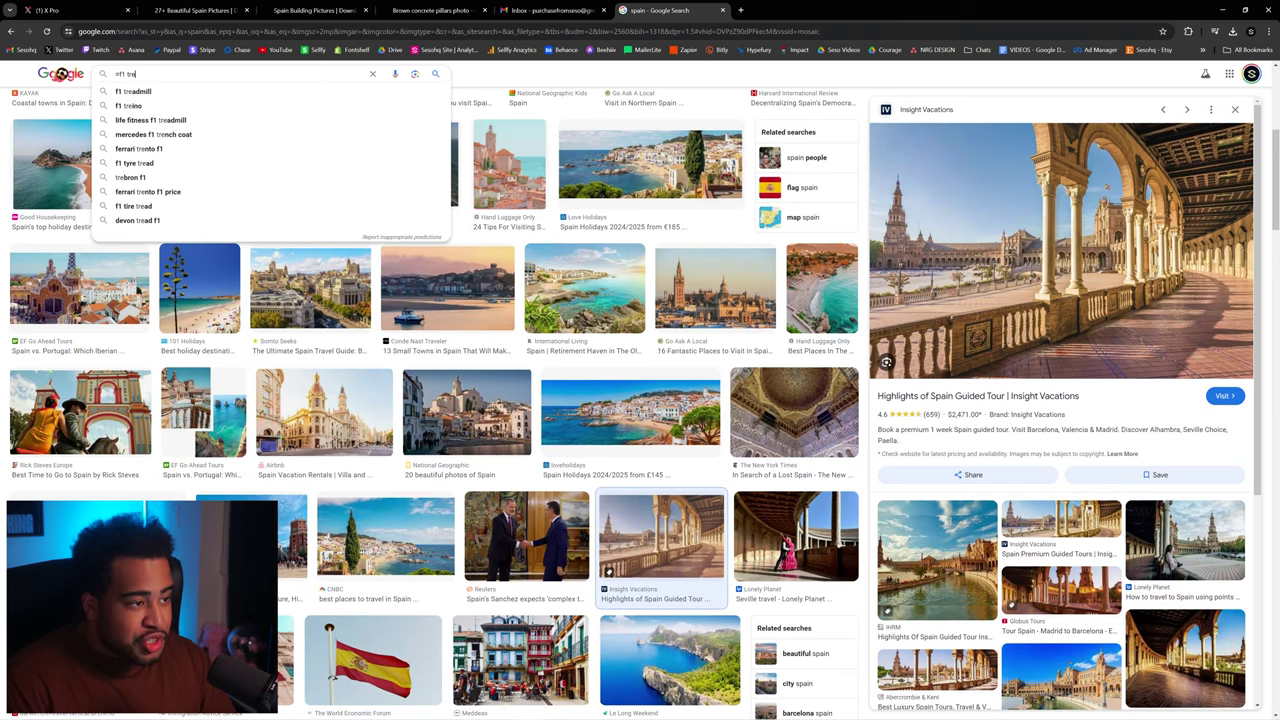
pyautogui.write('track out of bounds')
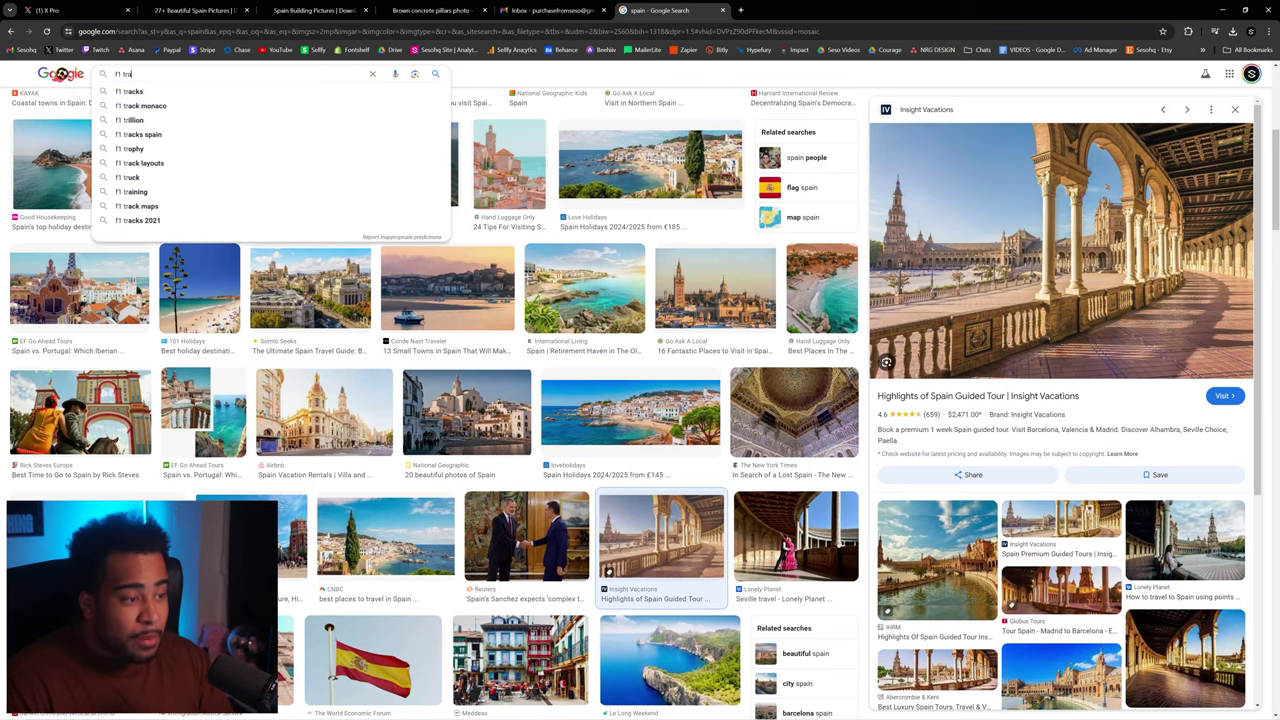
pyautogui.press('Return')
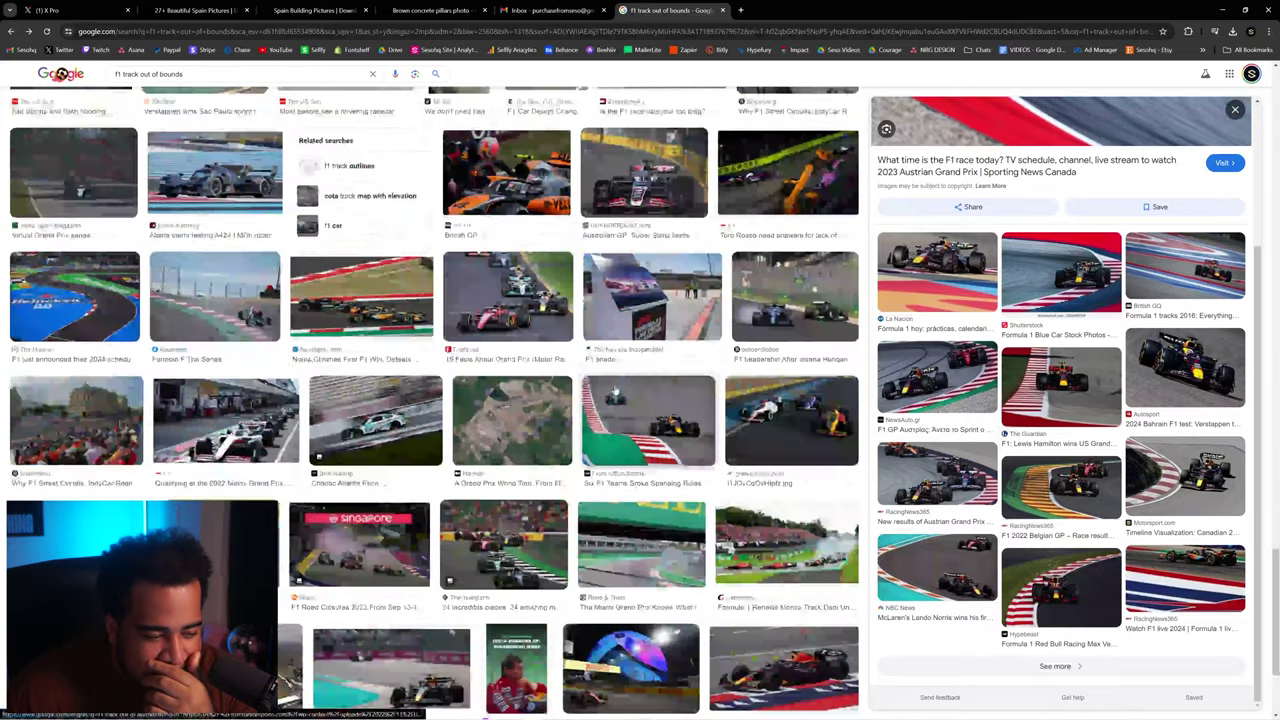
# Step: Look through the F1 track photos and open several previews to study how the kerbs run along the track edge
pyautogui.scroll(-1, 614, 393)
pyautogui.click(640, 330)
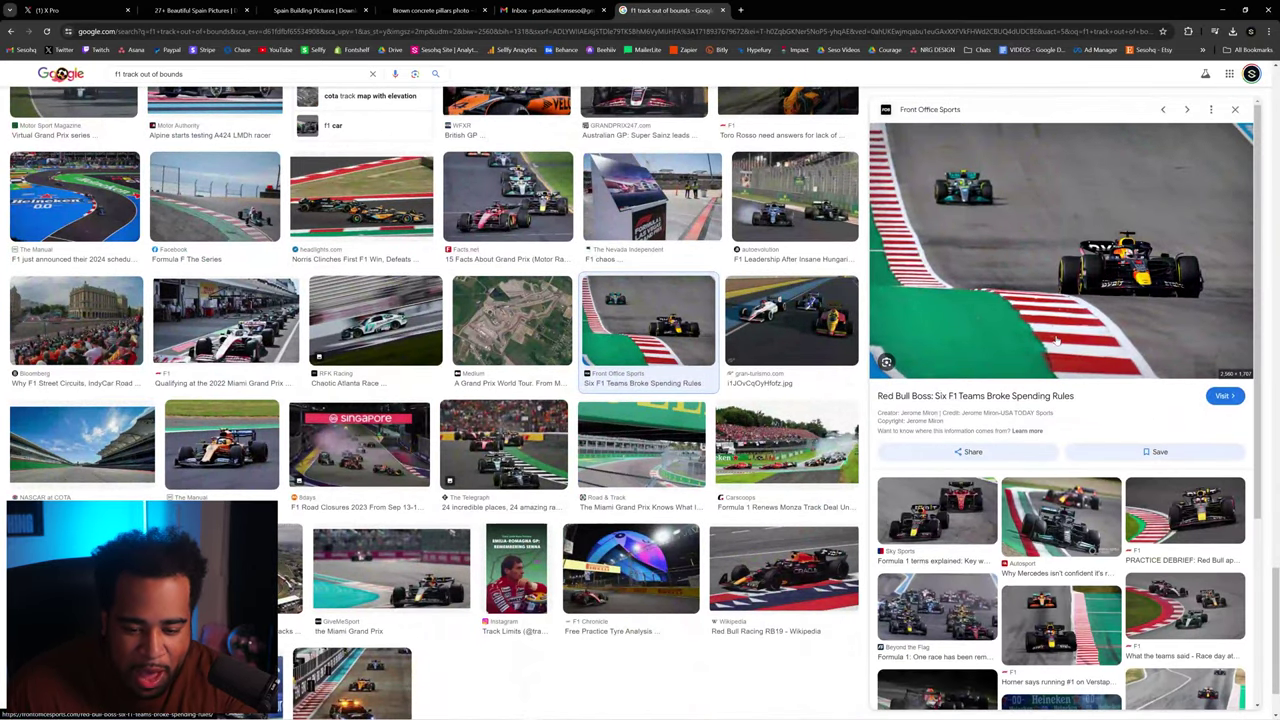
pyautogui.scroll(-1, 1056, 341)
pyautogui.click(1158, 427)
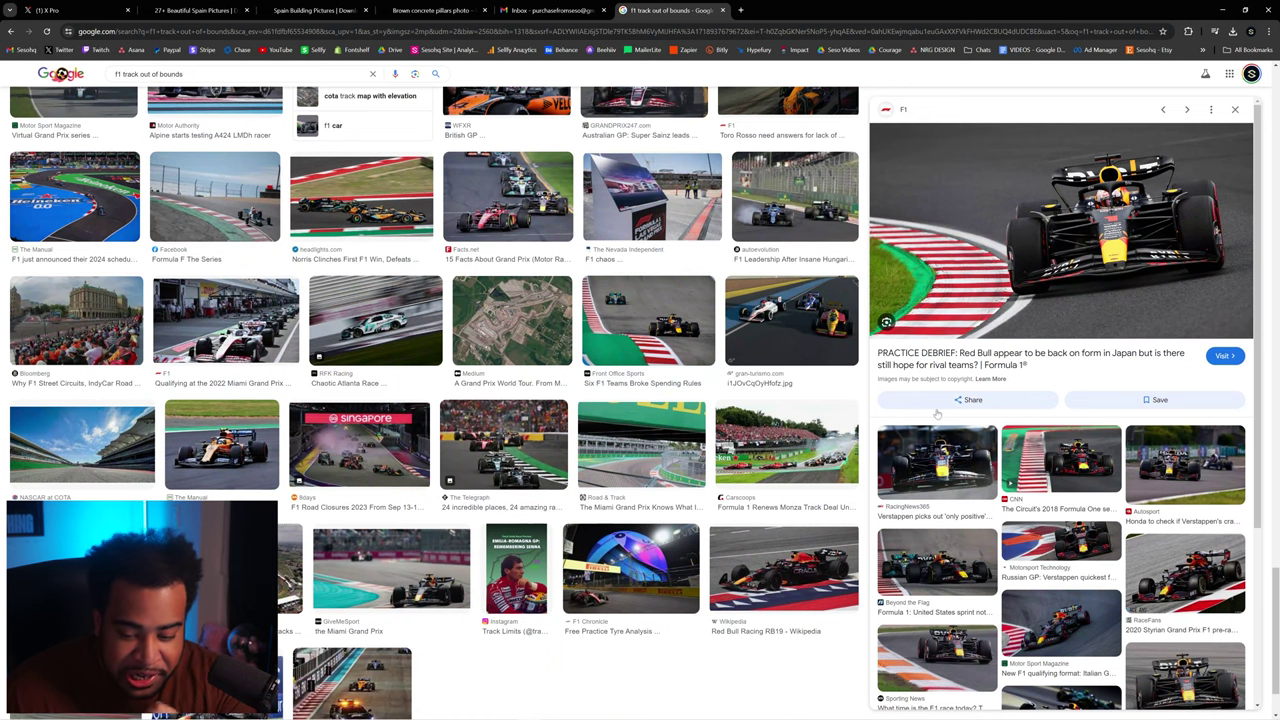
pyautogui.scroll(-2, 580, 547)
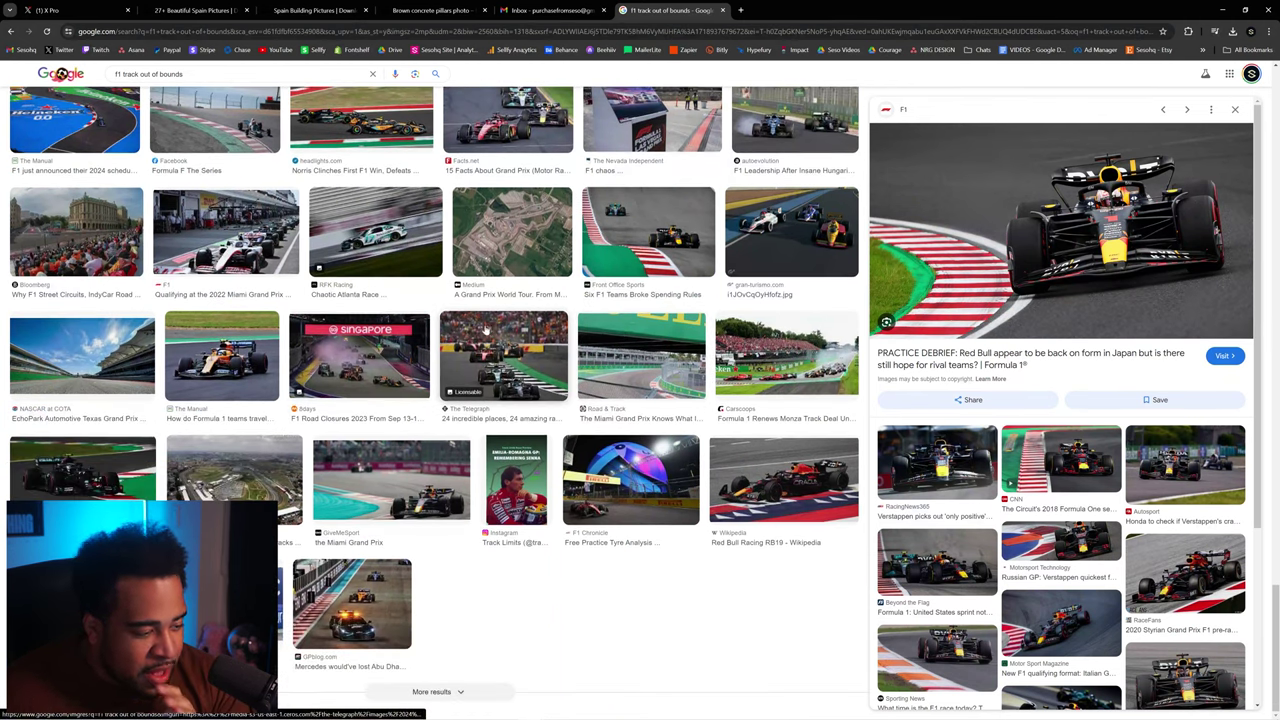
pyautogui.scroll(20, 580, 547)
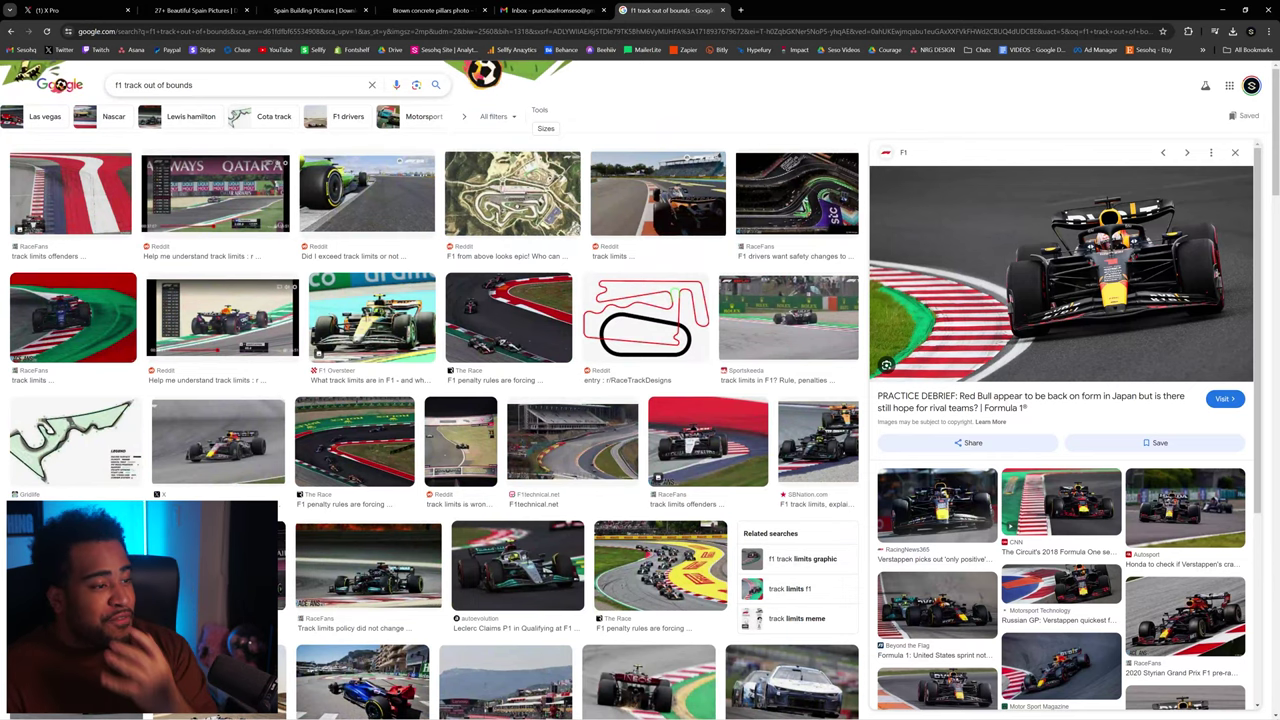
pyautogui.click(536, 296)
pyautogui.scroll(-3, 1031, 251)
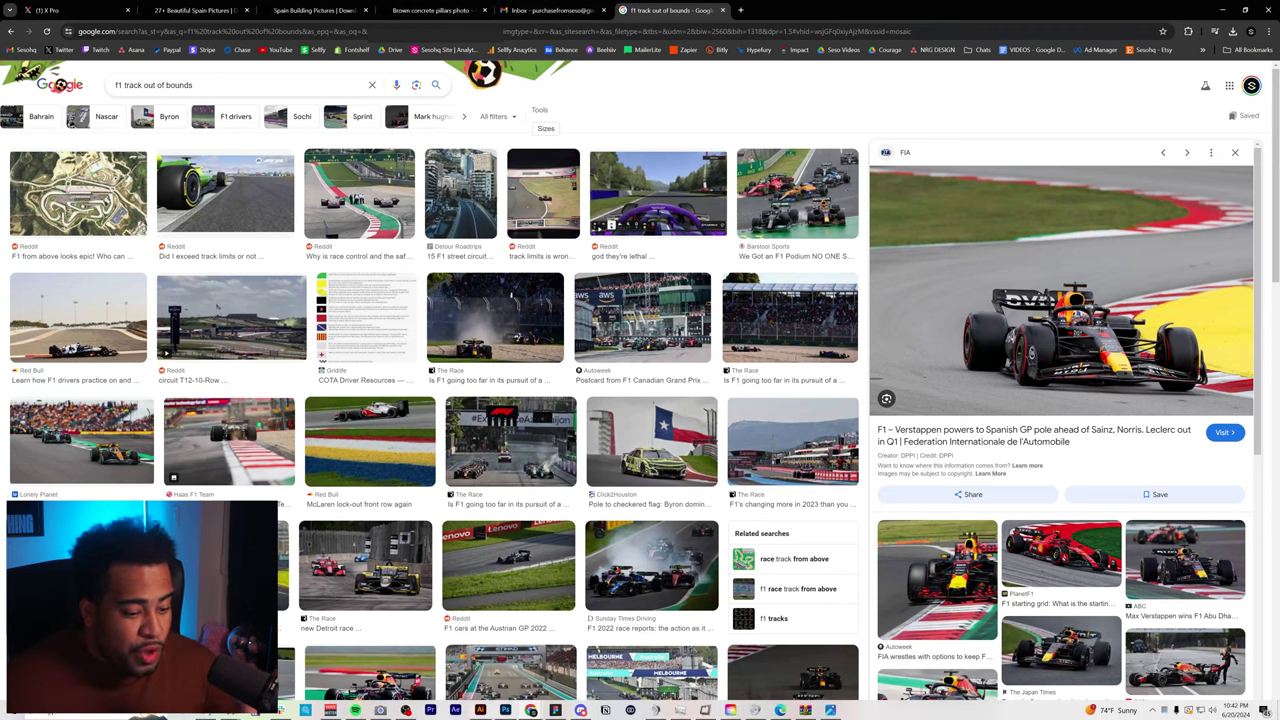
# Step: Return to Photoshop and draw a closed curved Pen path outlining a kerb strip between the arch's ground and the red walkway
pyautogui.click(505, 710)
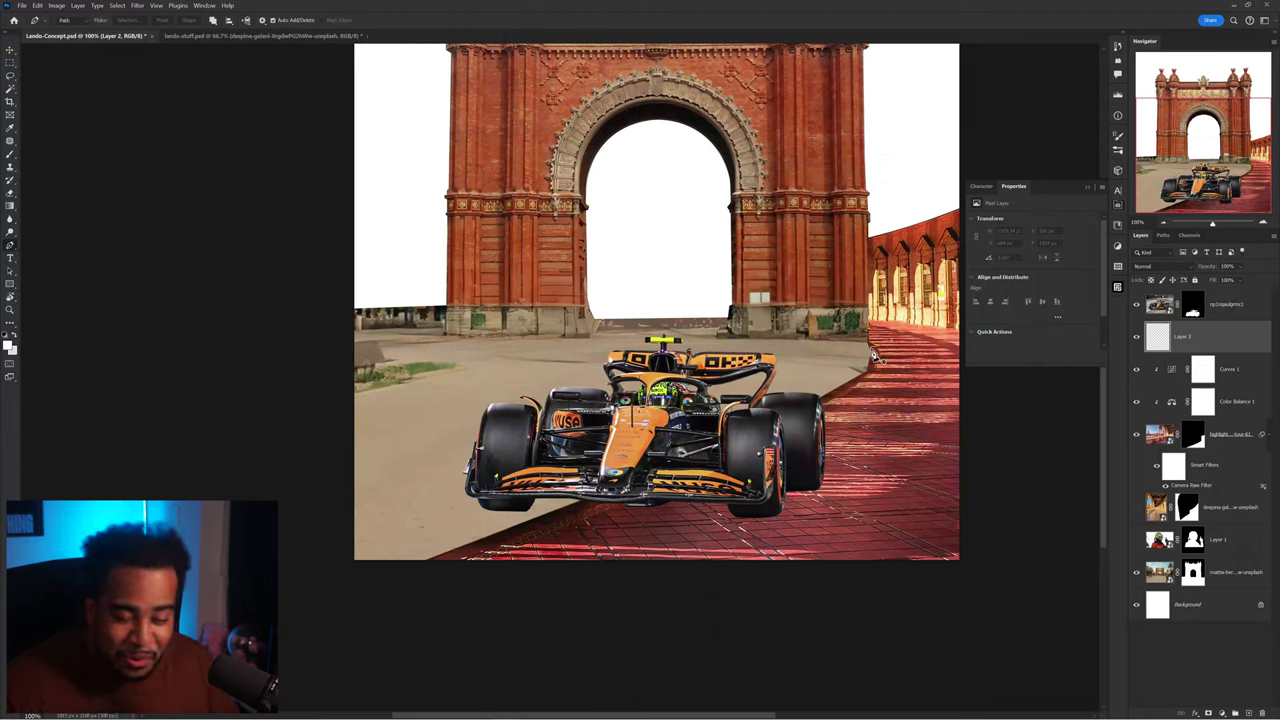
pyautogui.moveTo(408, 572); pyautogui.dragTo(466, 545)
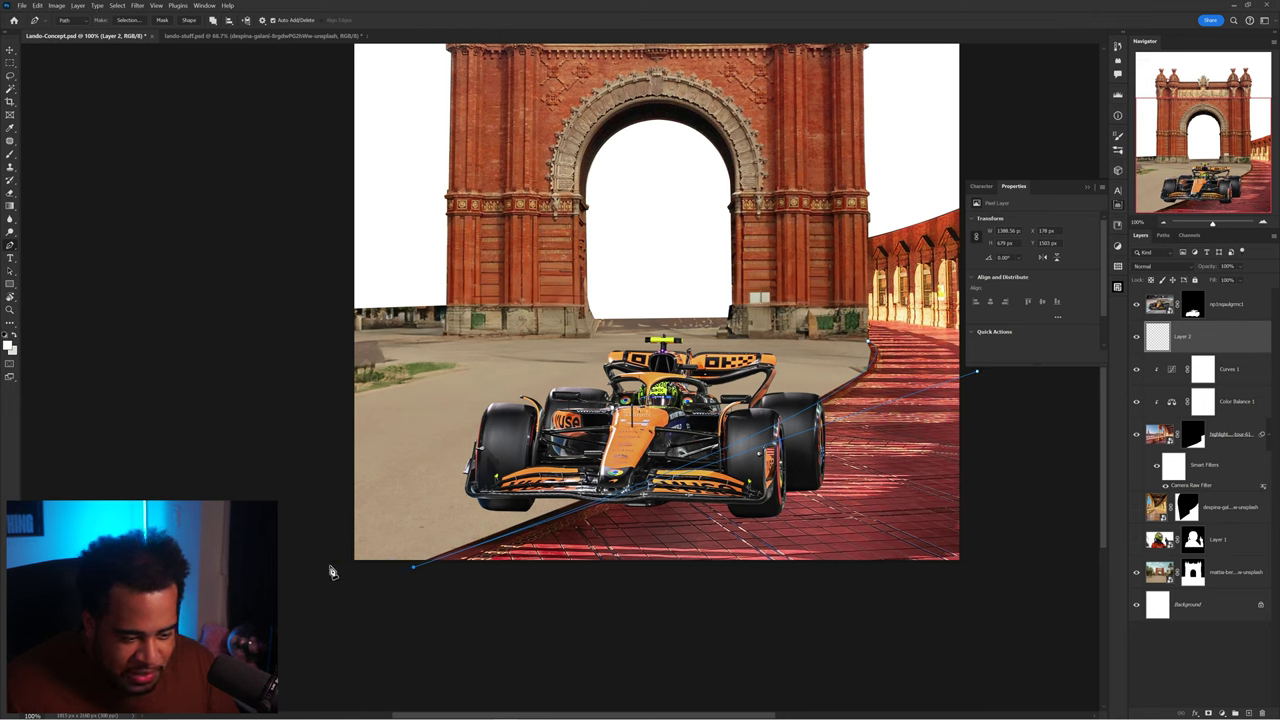
pyautogui.click(312, 567)
pyautogui.moveTo(842, 338); pyautogui.dragTo(844, 400)
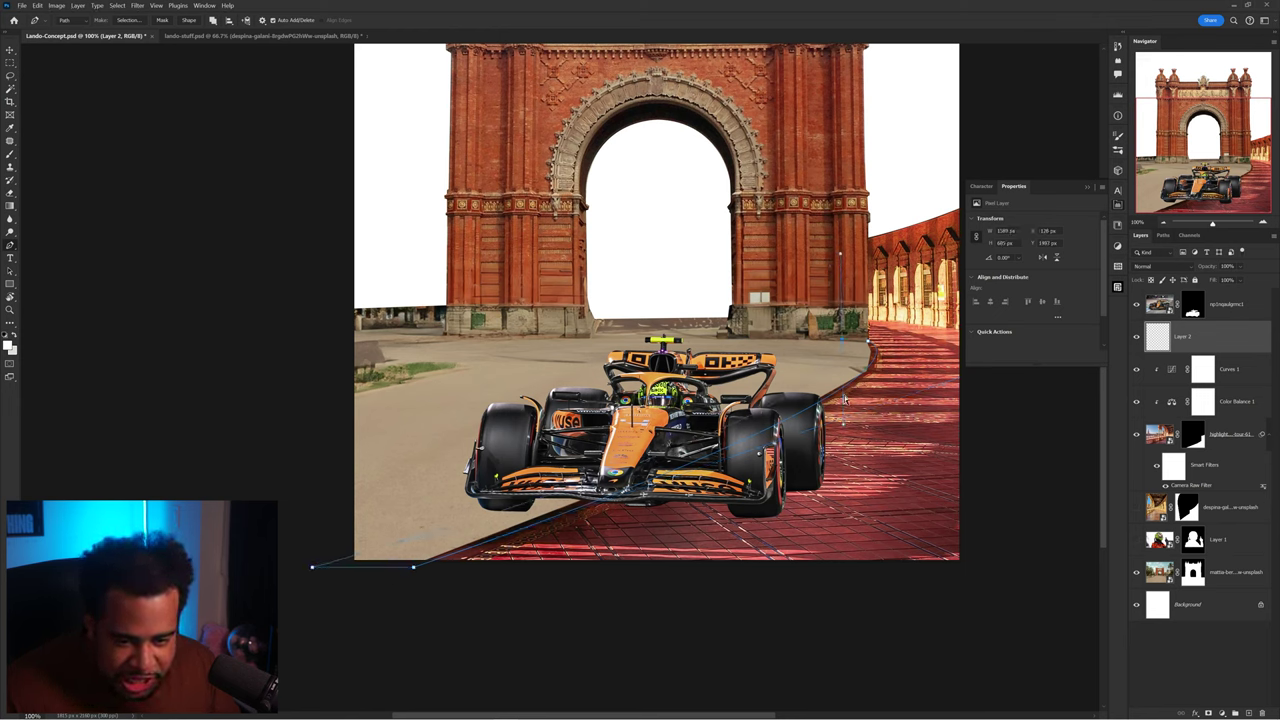
pyautogui.moveTo(760, 423); pyautogui.dragTo(785, 435)
pyautogui.moveTo(312, 567); pyautogui.dragTo(274, 551)
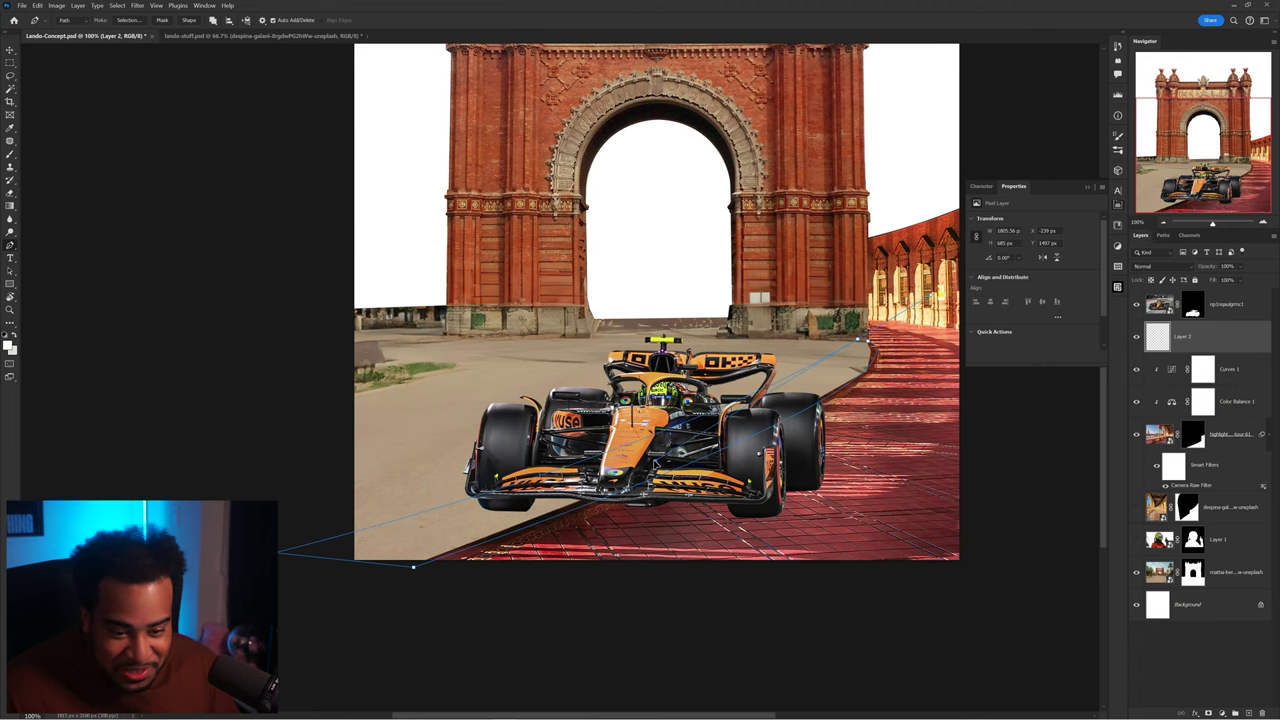
# Step: Convert the kerb path to a selection, fill it with white on the new layer, and deselect
pyautogui.scroll(-2, 858, 347)
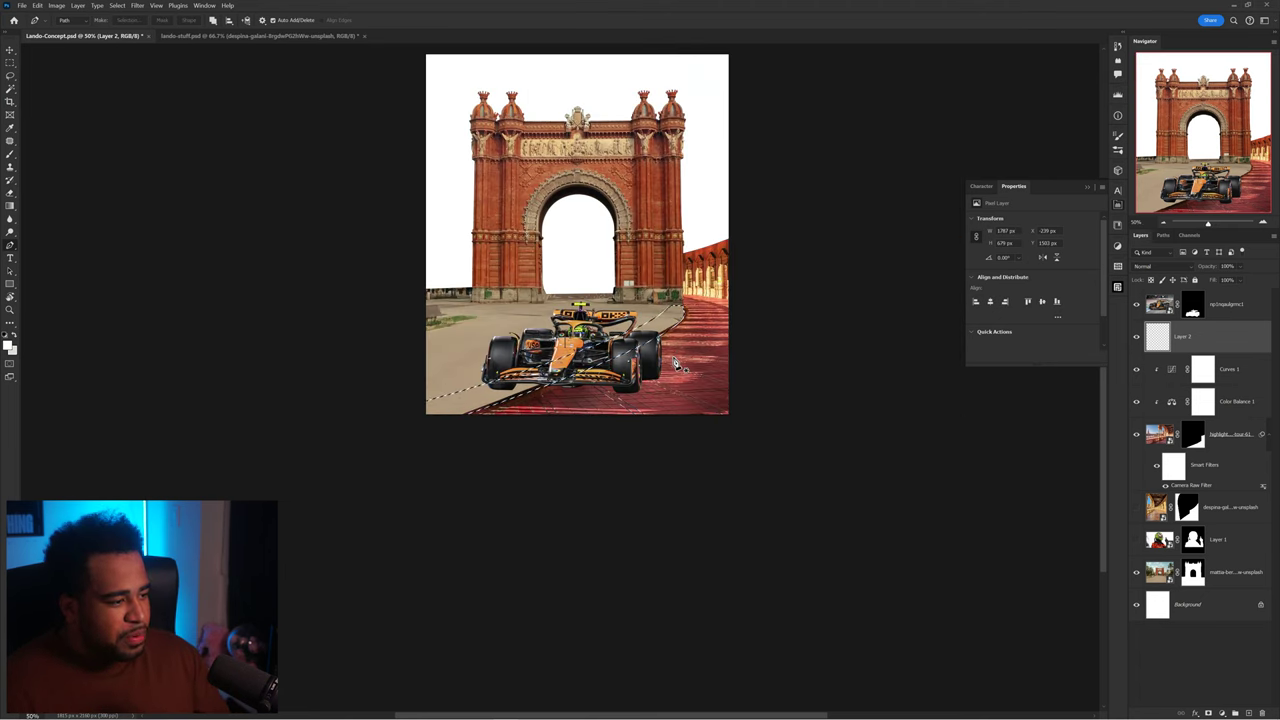
pyautogui.hotkey('alt', 'BackSpace')
pyautogui.hotkey('ctrl', 'd')
pyautogui.press('v')
pyautogui.moveTo(708, 345); pyautogui.dragTo(743, 367)
pyautogui.scroll(1, 718, 336)
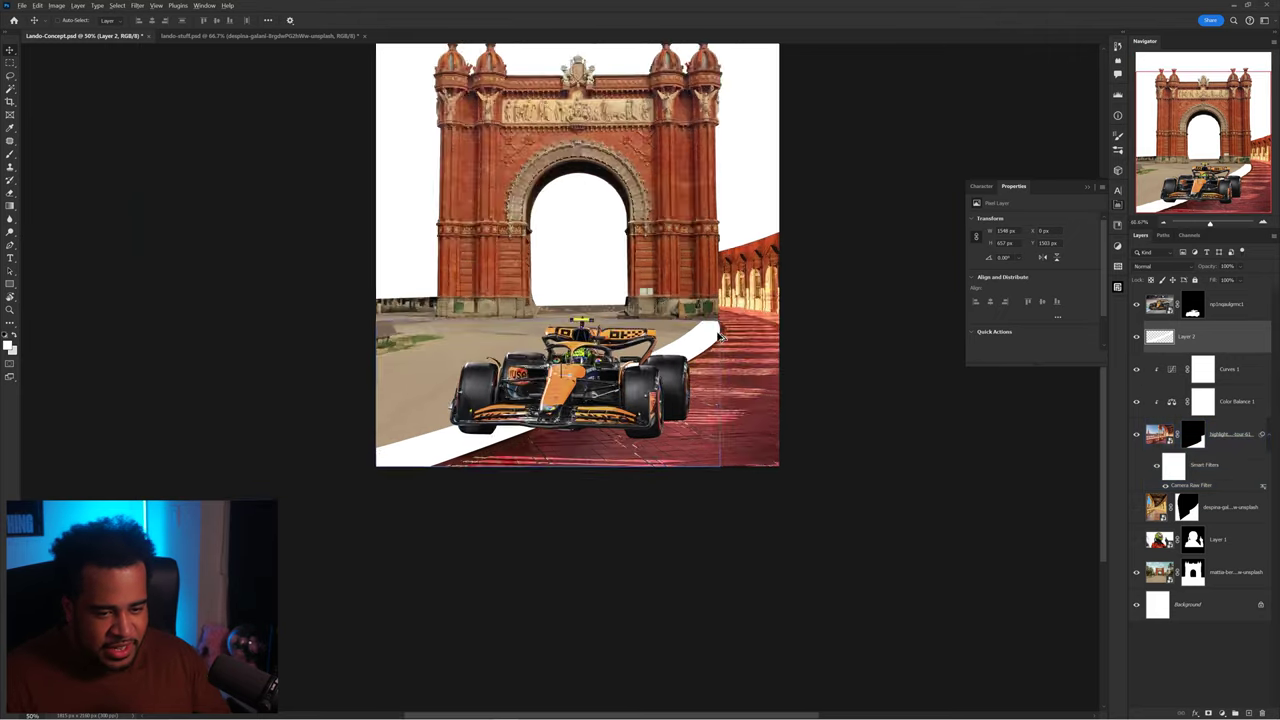
pyautogui.click(719, 338)
pyautogui.scroll(4, 719, 338)
pyautogui.scroll(-1, 757, 341)
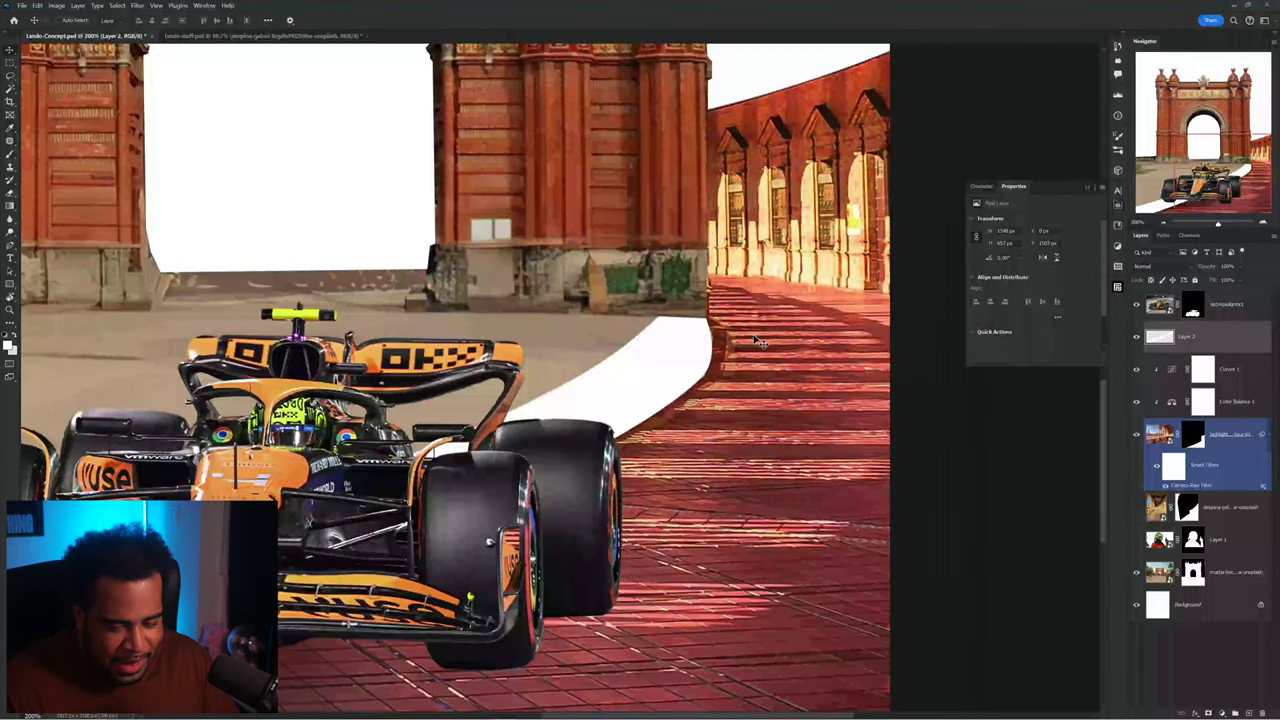
# Step: Draw a red rectangle about 772 by 130 px above the kerb layer and duplicate it vertically into evenly spaced stripes
pyautogui.moveTo(675, 400); pyautogui.dragTo(683, 400)
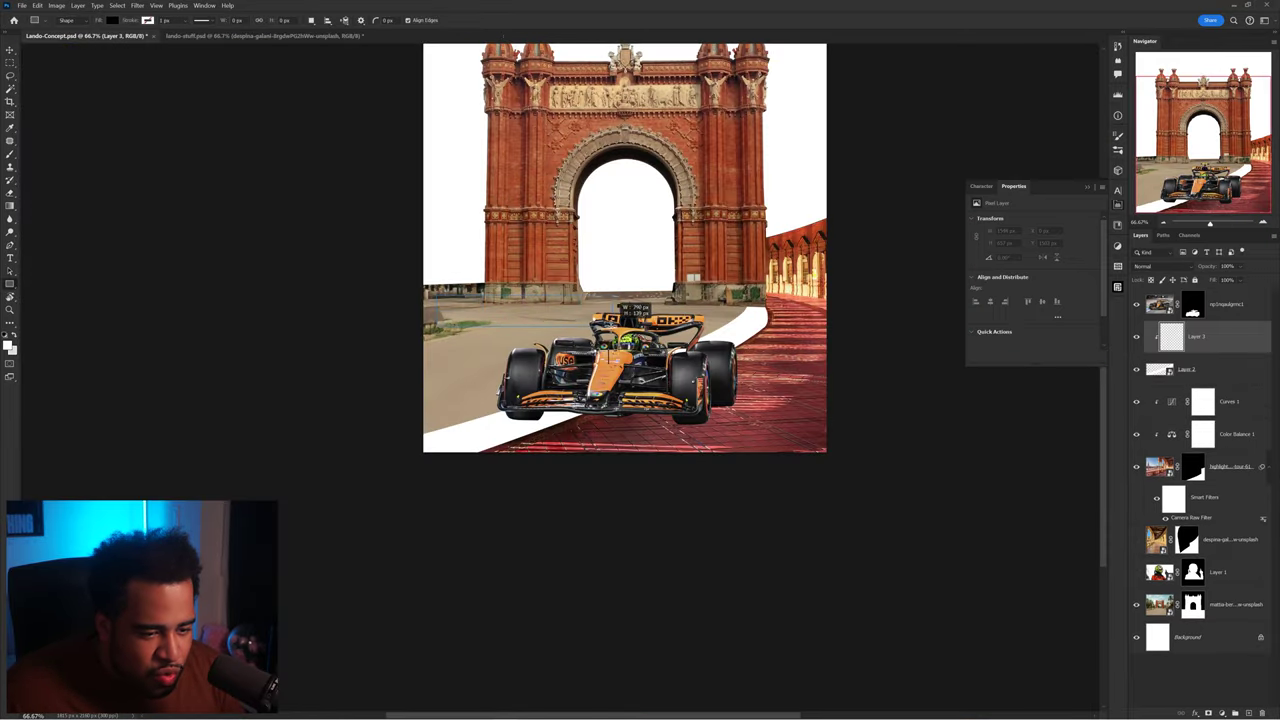
pyautogui.moveTo(607, 323); pyautogui.dragTo(607, 323)
pyautogui.click(111, 21)
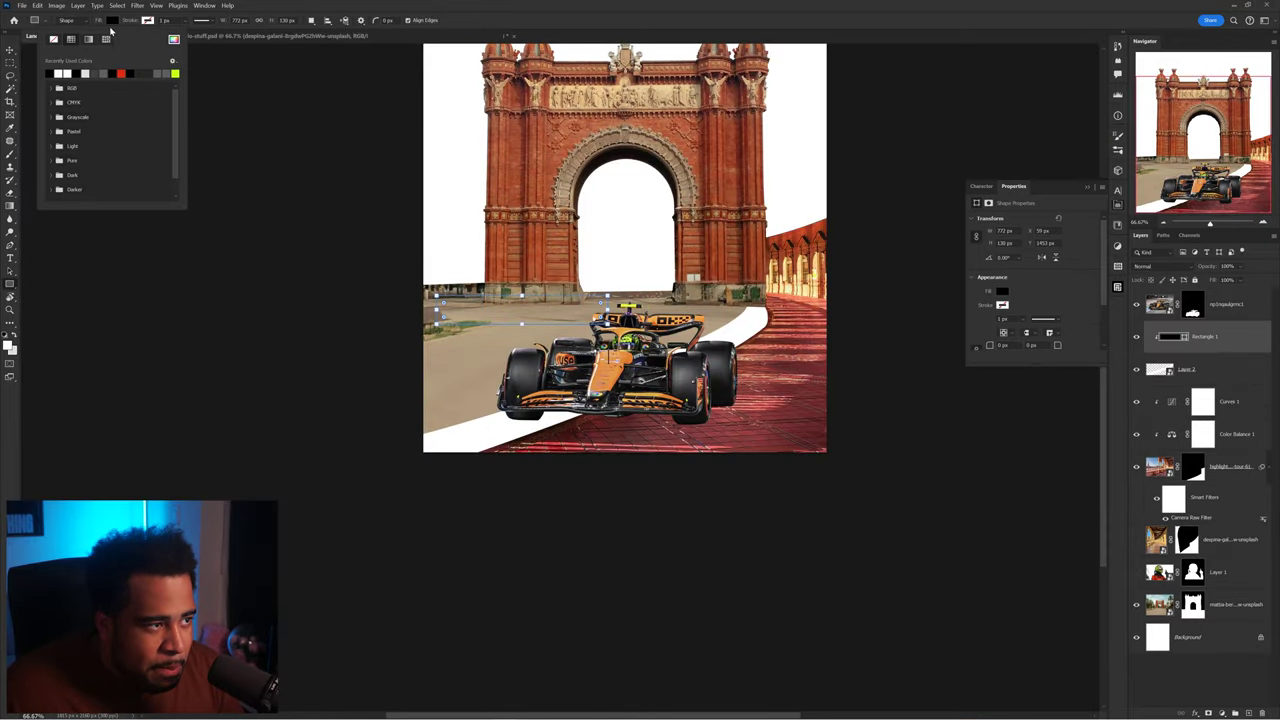
pyautogui.click(173, 39)
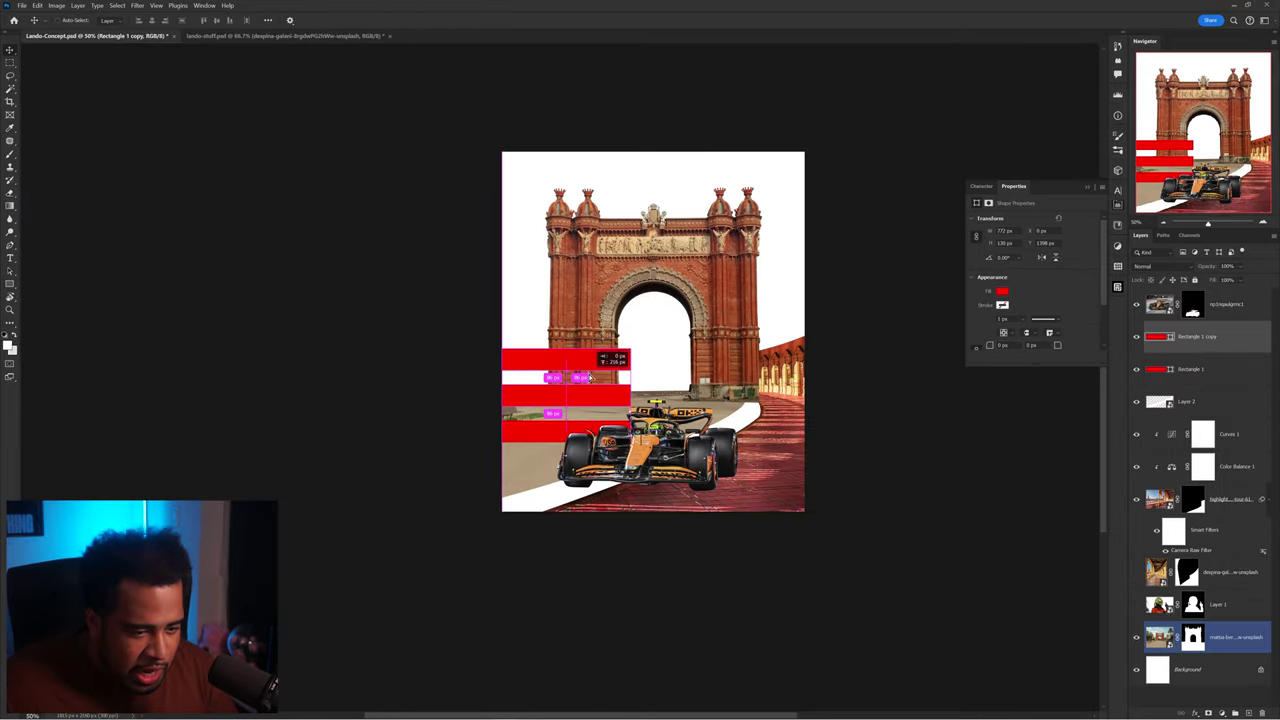
pyautogui.moveTo(611, 354); pyautogui.dragTo(583, 340)
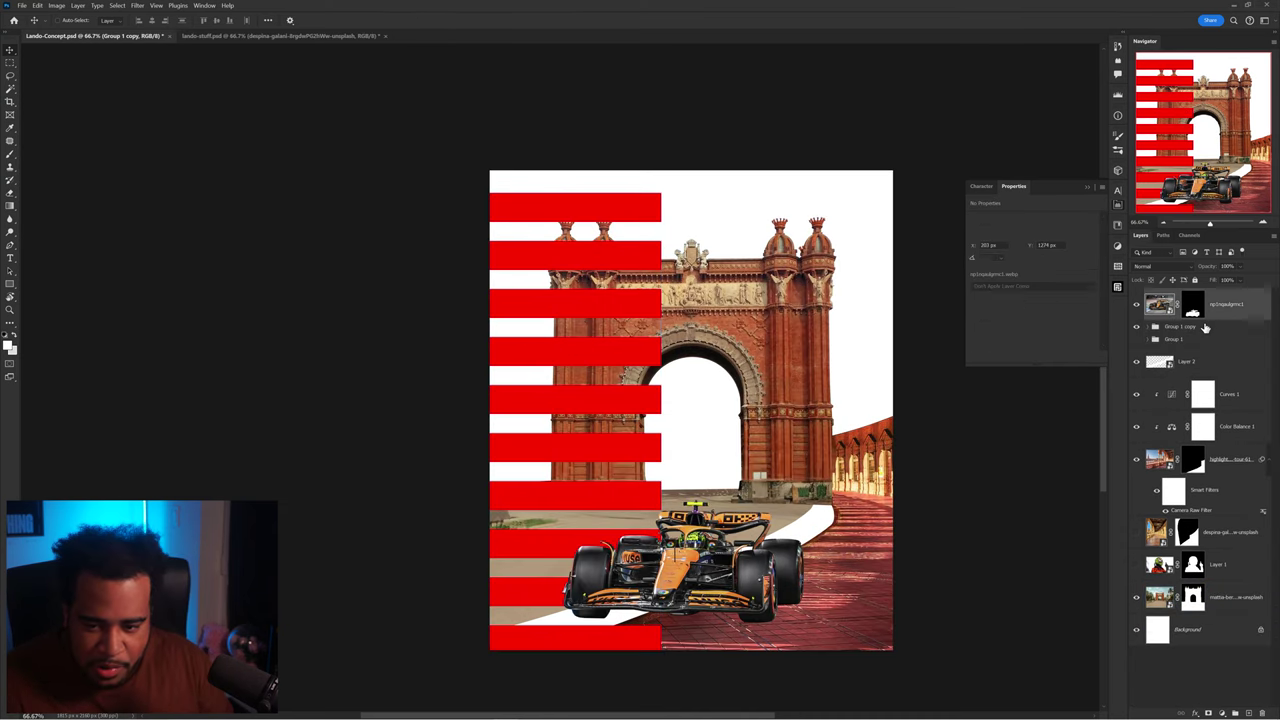
# Step: Convert the duplicated stripe group to a smart object and clip it to the white kerb layer
pyautogui.rightClick(1200, 338)
pyautogui.click(1143, 371)
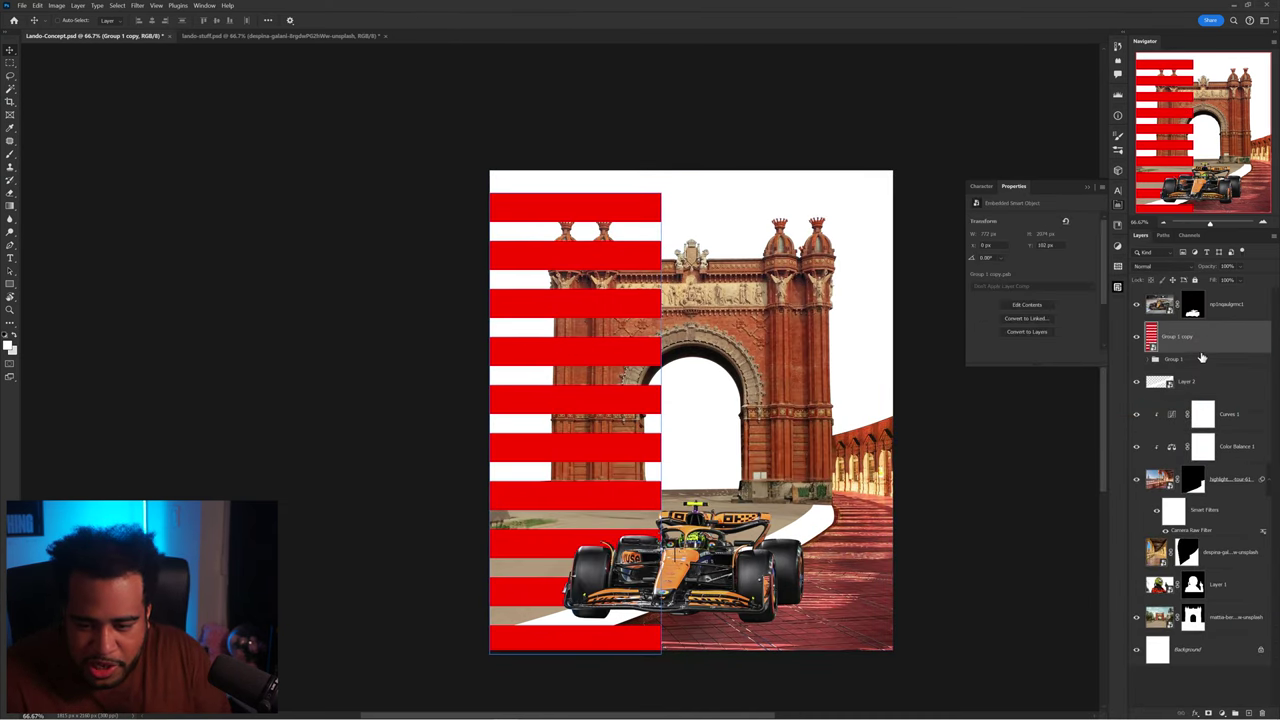
pyautogui.moveTo(1206, 344); pyautogui.dragTo(1208, 367)
pyautogui.keyDown('alt'); pyautogui.click(1214, 365); pyautogui.keyUp('alt')
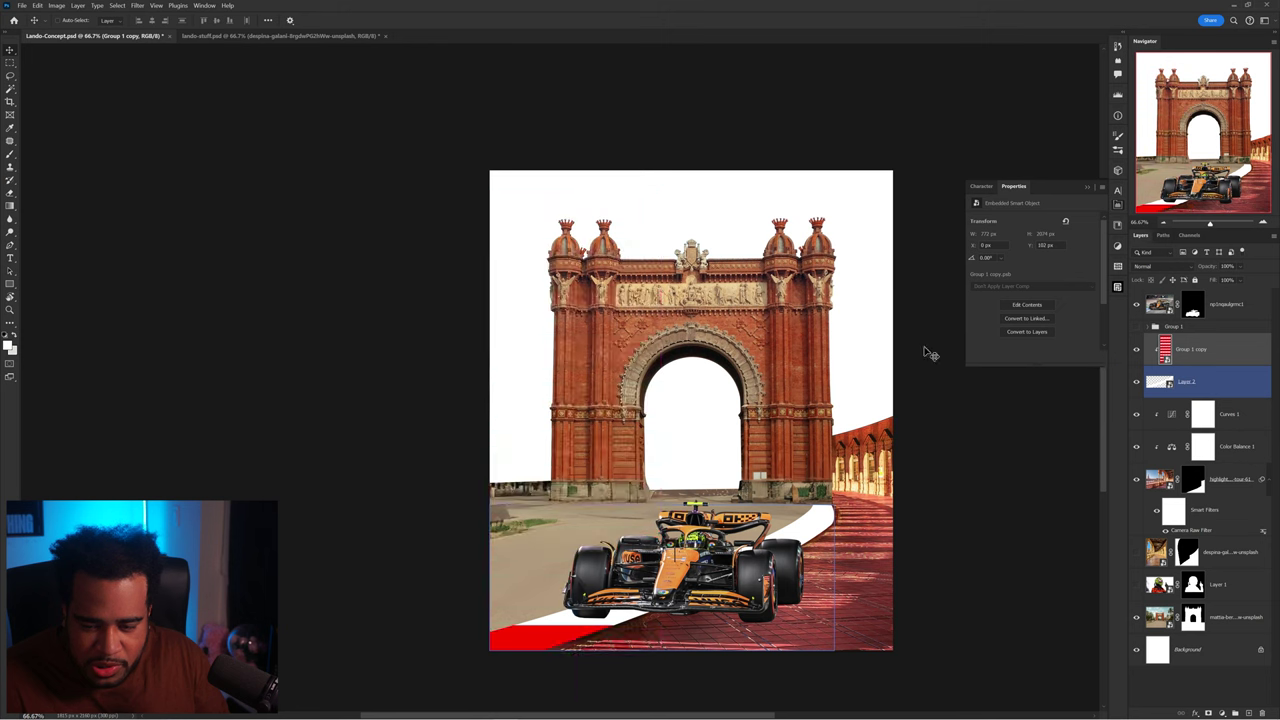
# Step: Transform the clipped red stripes so they slant across the kerb and follow its perspective
pyautogui.hotkey('ctrl', 't')
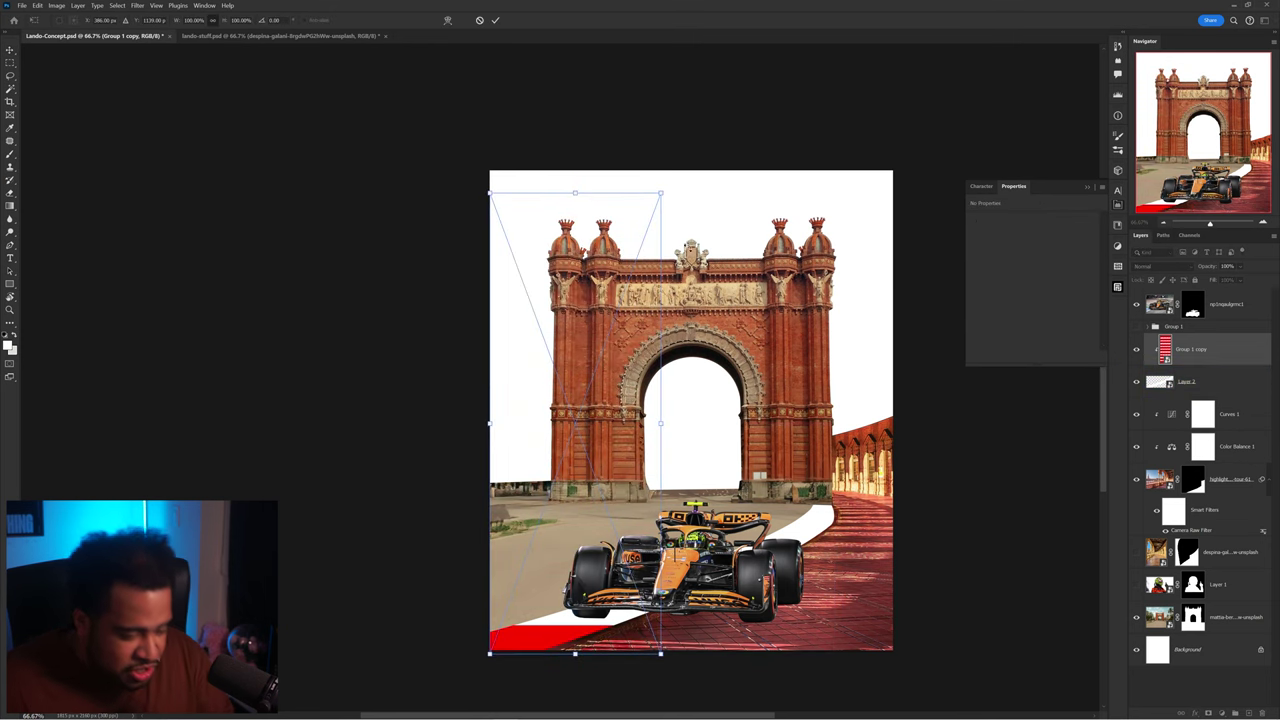
pyautogui.rightClick(629, 264)
pyautogui.click(660, 327)
pyautogui.moveTo(576, 194); pyautogui.dragTo(953, 472)
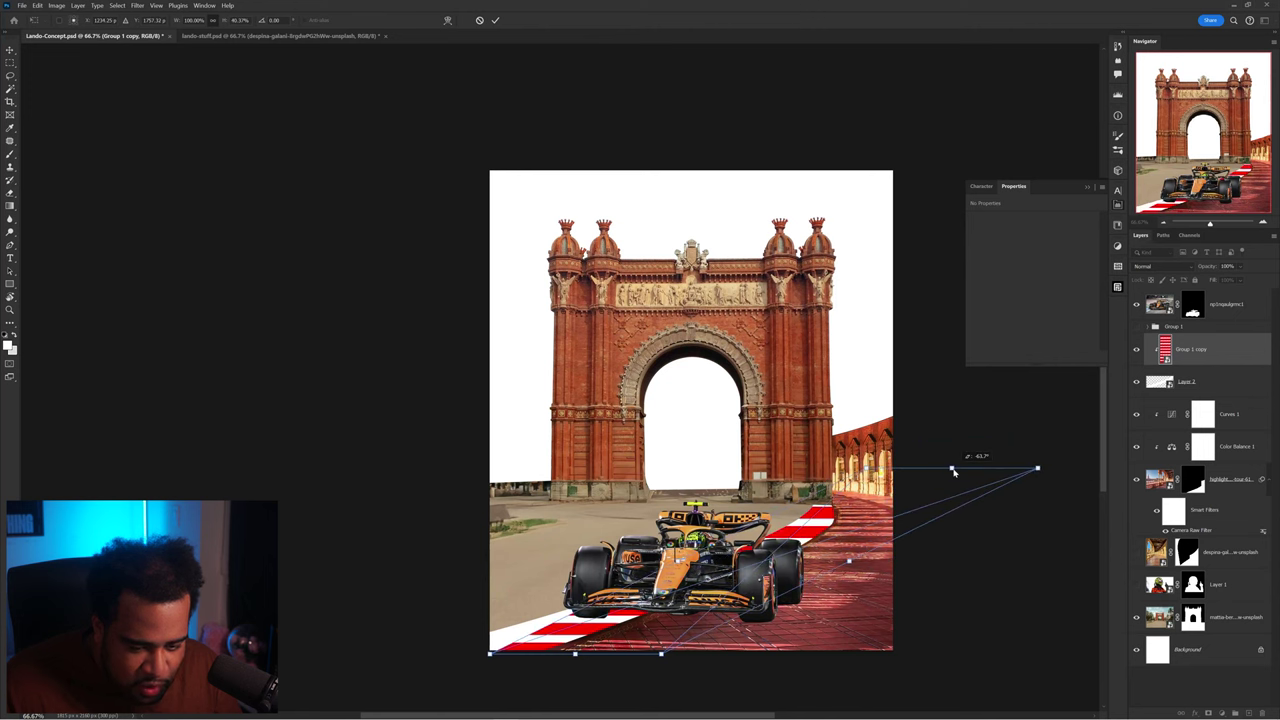
pyautogui.moveTo(490, 655); pyautogui.dragTo(457, 617)
pyautogui.press('Return')
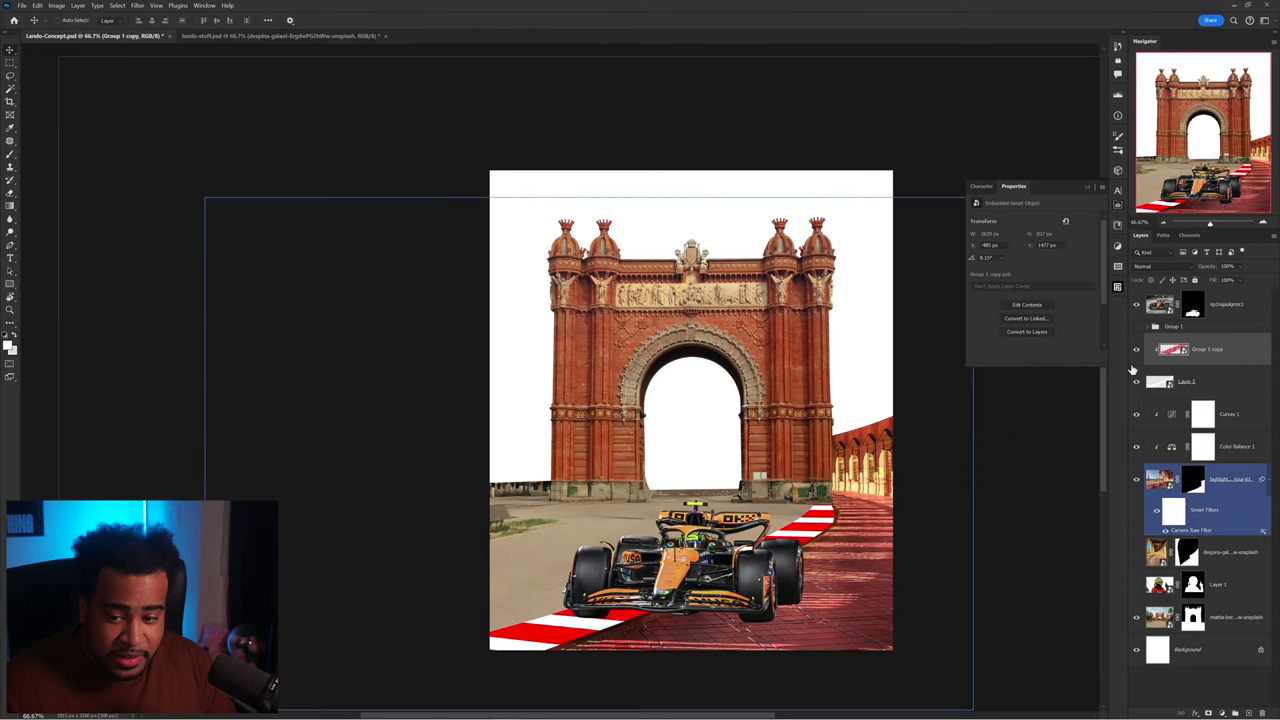
# Step: Add a clipped layer above the stripes and paint soft black shading at 52% opacity along the kerb's edge
pyautogui.click(1249, 713)
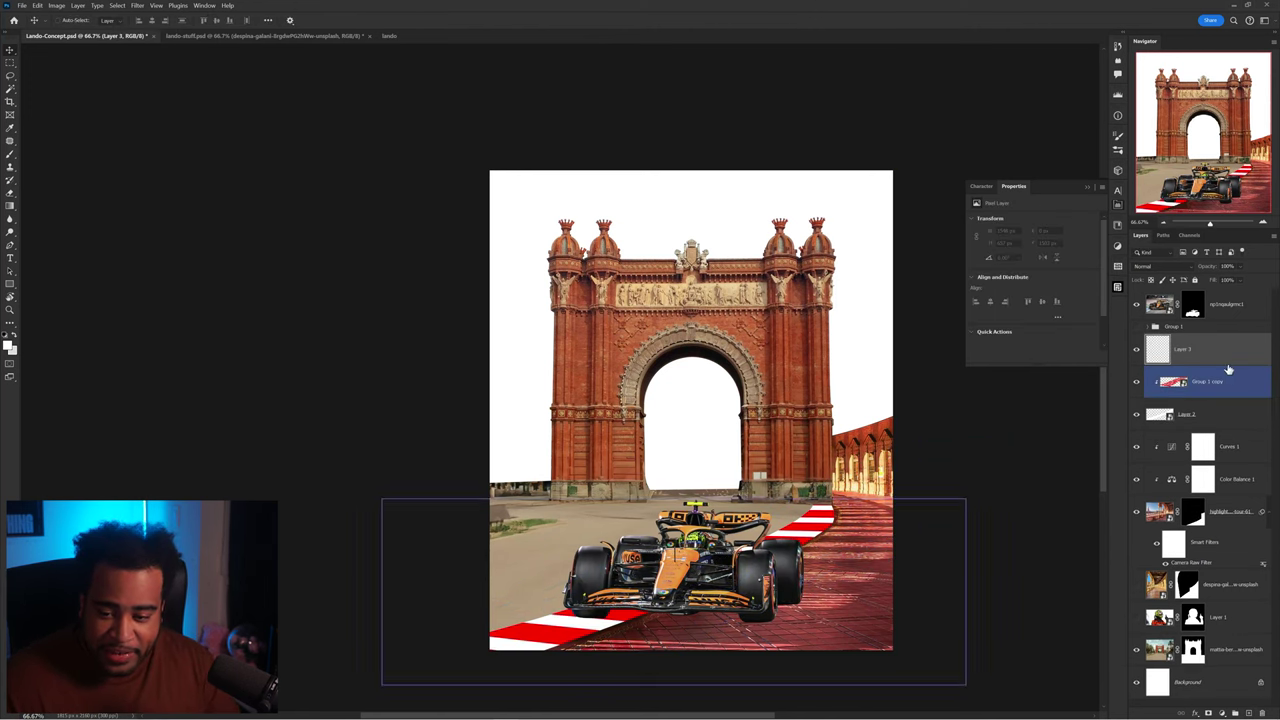
pyautogui.scroll(2, 760, 450)
pyautogui.scroll(-1, 766, 435)
pyautogui.press('b')
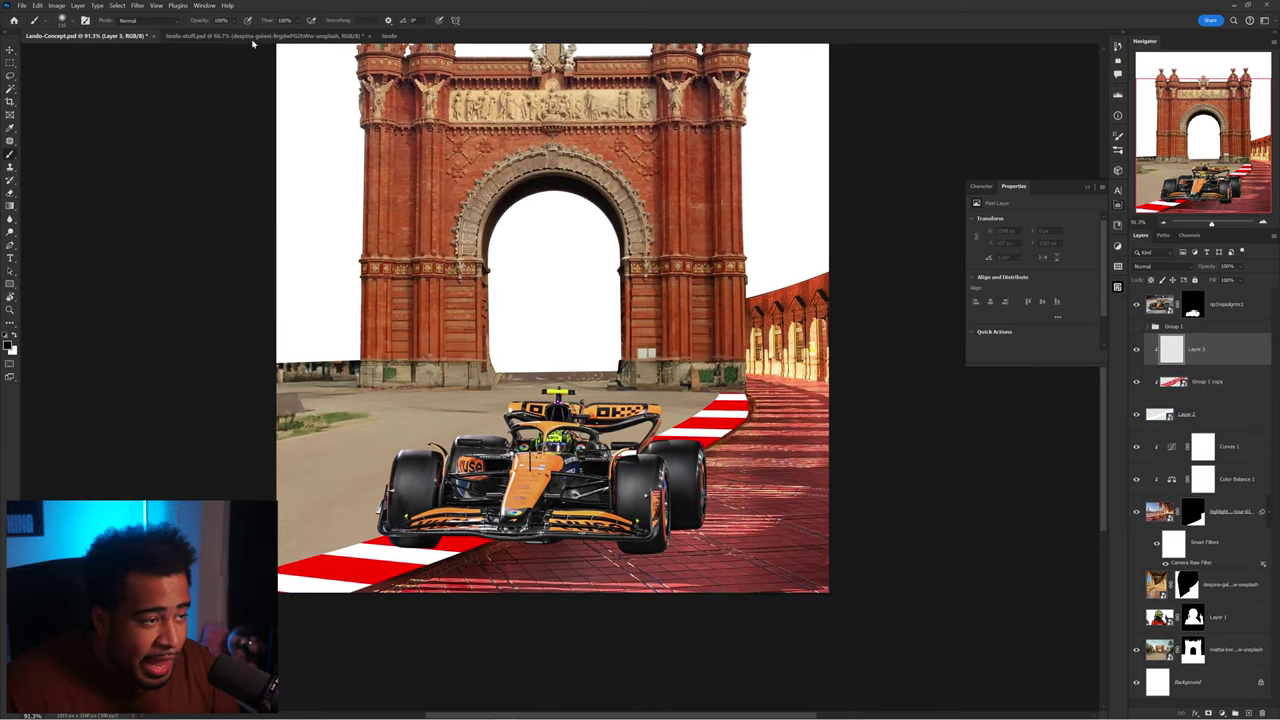
pyautogui.moveTo(491, 501); pyautogui.dragTo(484, 504)
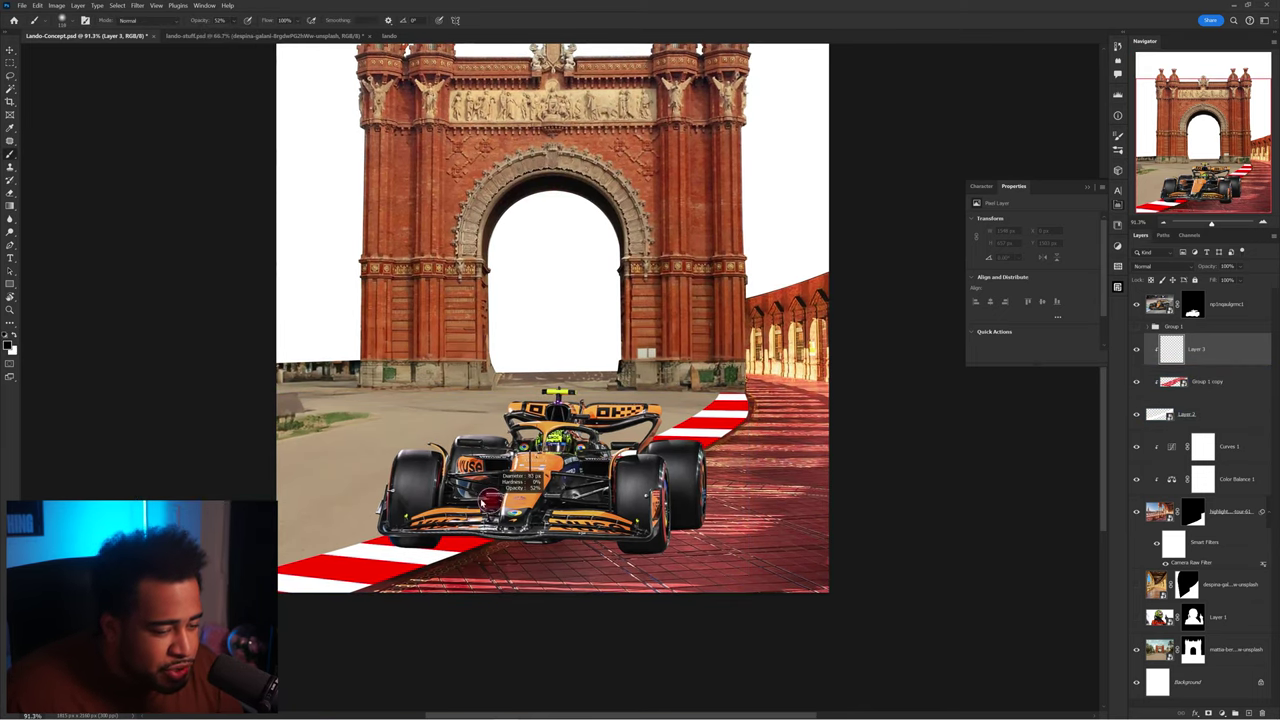
pyautogui.moveTo(315, 618)
pyautogui.mouseDown()
pyautogui.moveTo(407, 593)
pyautogui.moveTo(536, 527)
pyautogui.mouseUp()
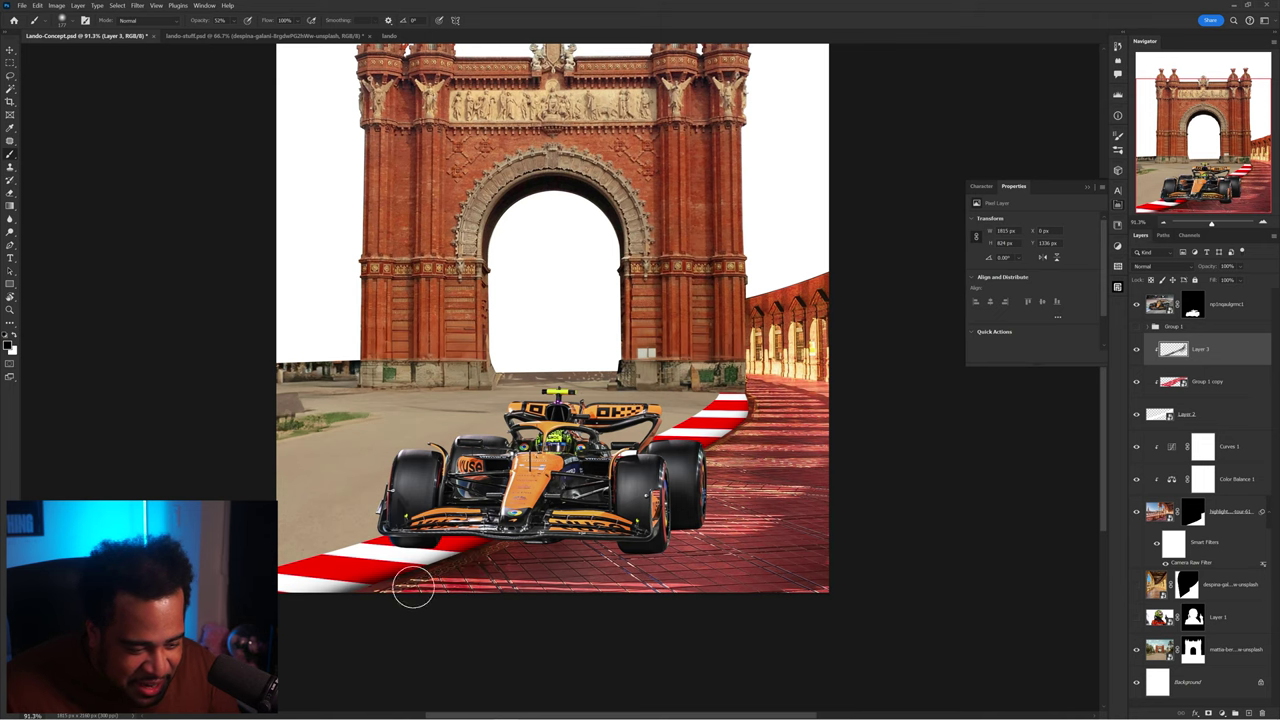
# Step: Brush more dark shading onto the kerb's far stripes and near edge, and lower the shading layer's opacity
pyautogui.scroll(5, 750, 418)
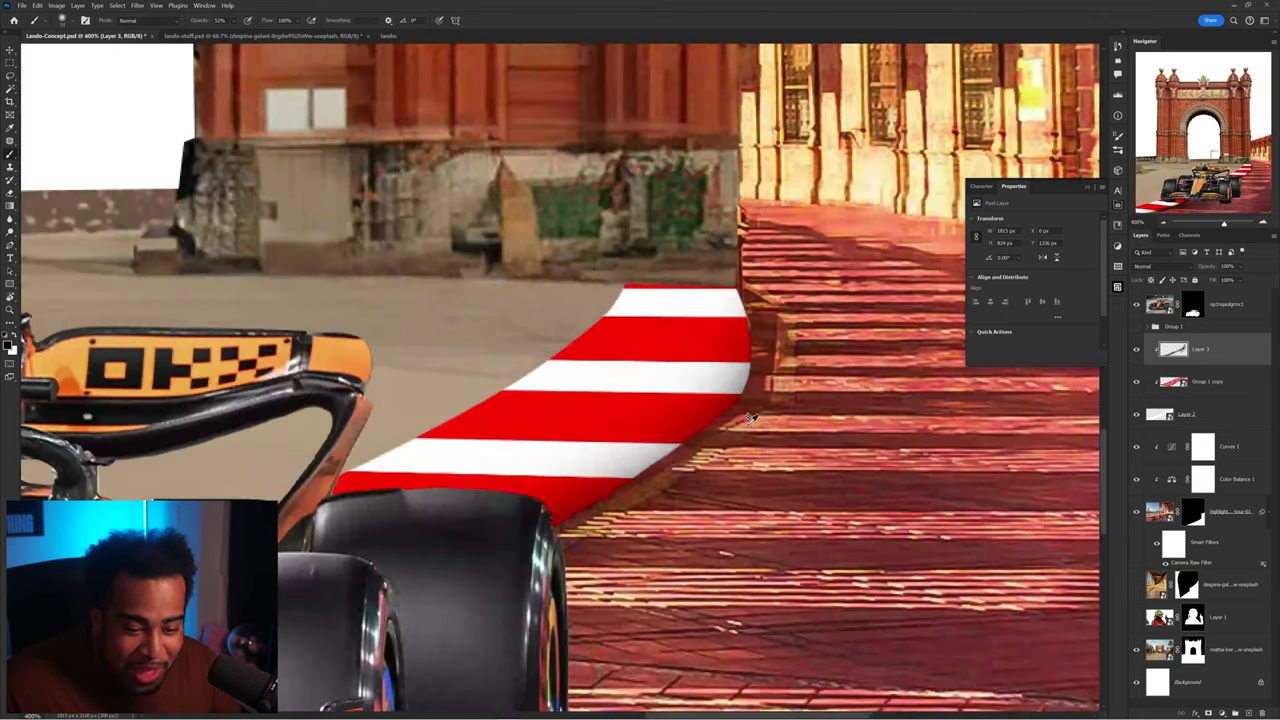
pyautogui.moveTo(757, 408); pyautogui.dragTo(520, 395)
pyautogui.moveTo(735, 322); pyautogui.dragTo(608, 322)
pyautogui.moveTo(620, 483); pyautogui.dragTo(360, 466)
pyautogui.scroll(-3, 355, 457)
pyautogui.hotkey('ctrl', '0')
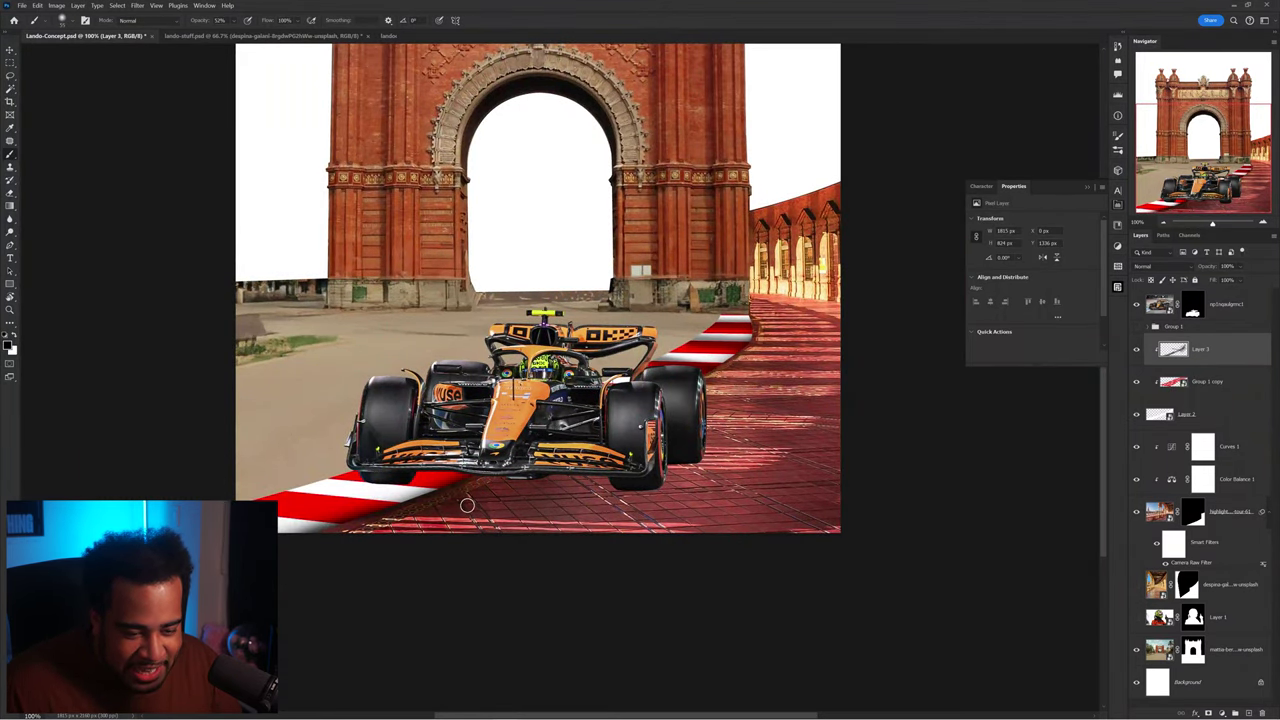
pyautogui.moveTo(406, 516); pyautogui.dragTo(223, 471)
pyautogui.moveTo(459, 481); pyautogui.dragTo(527, 509)
pyautogui.click(1240, 266)
pyautogui.moveTo(1257, 280); pyautogui.dragTo(1240, 280)
pyautogui.press('v')
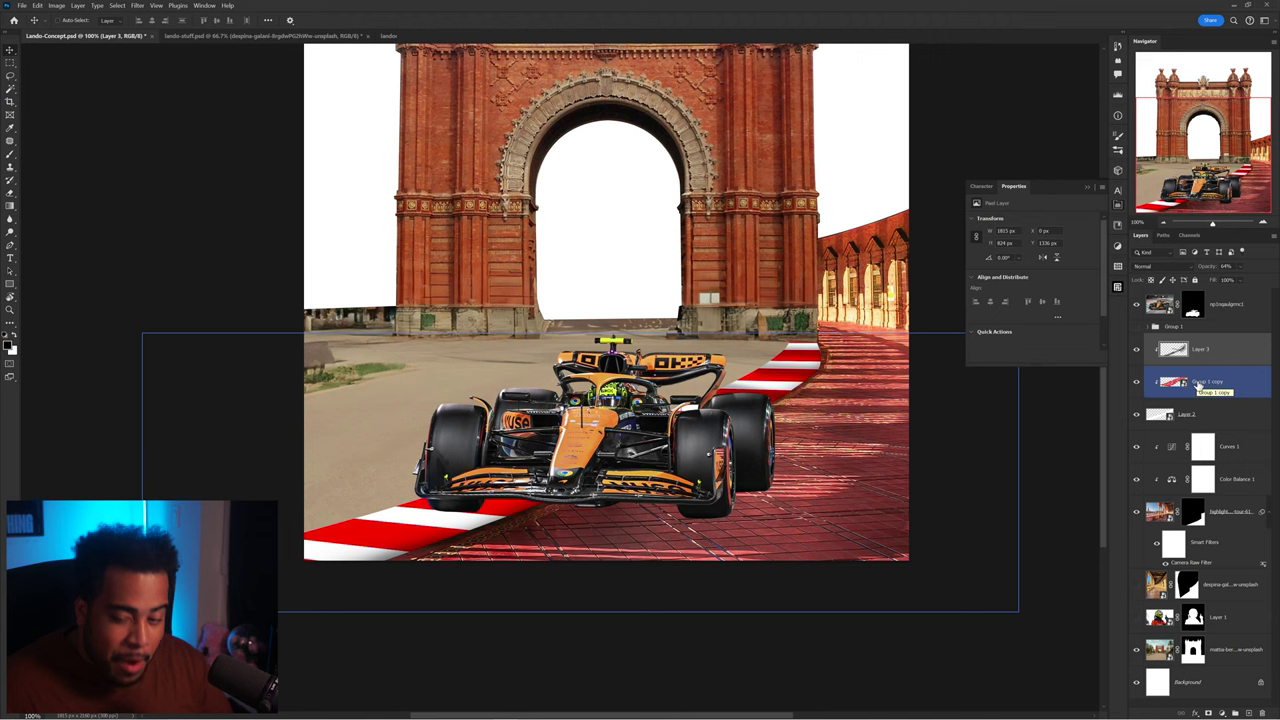
# Step: Duplicate the original stripe group, make it visible, scale it to about 198% width and 36% height, and place it behind the car
pyautogui.moveTo(1189, 376); pyautogui.dragTo(1157, 326)
pyautogui.click(1148, 328)
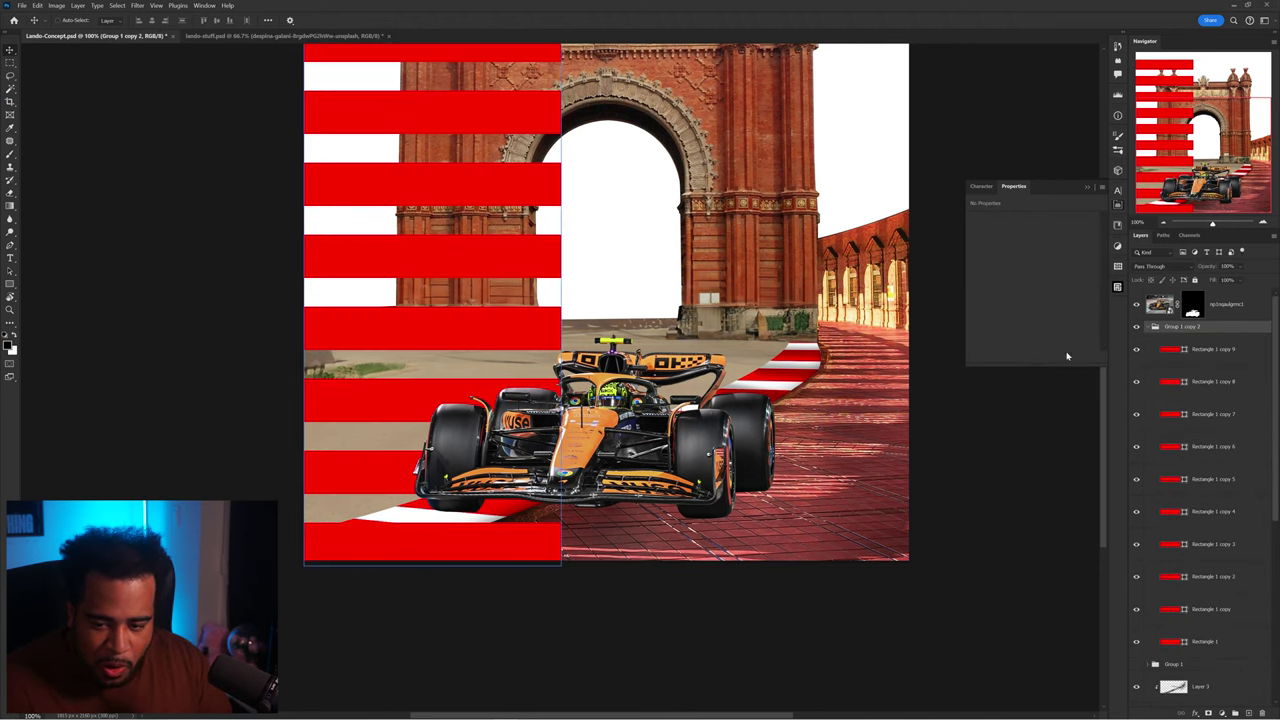
pyautogui.hotkey('ctrl', '-')
pyautogui.hotkey('ctrl', '-')
pyautogui.hotkey('ctrl', 't')
pyautogui.moveTo(572, 138); pyautogui.dragTo(571, 278)
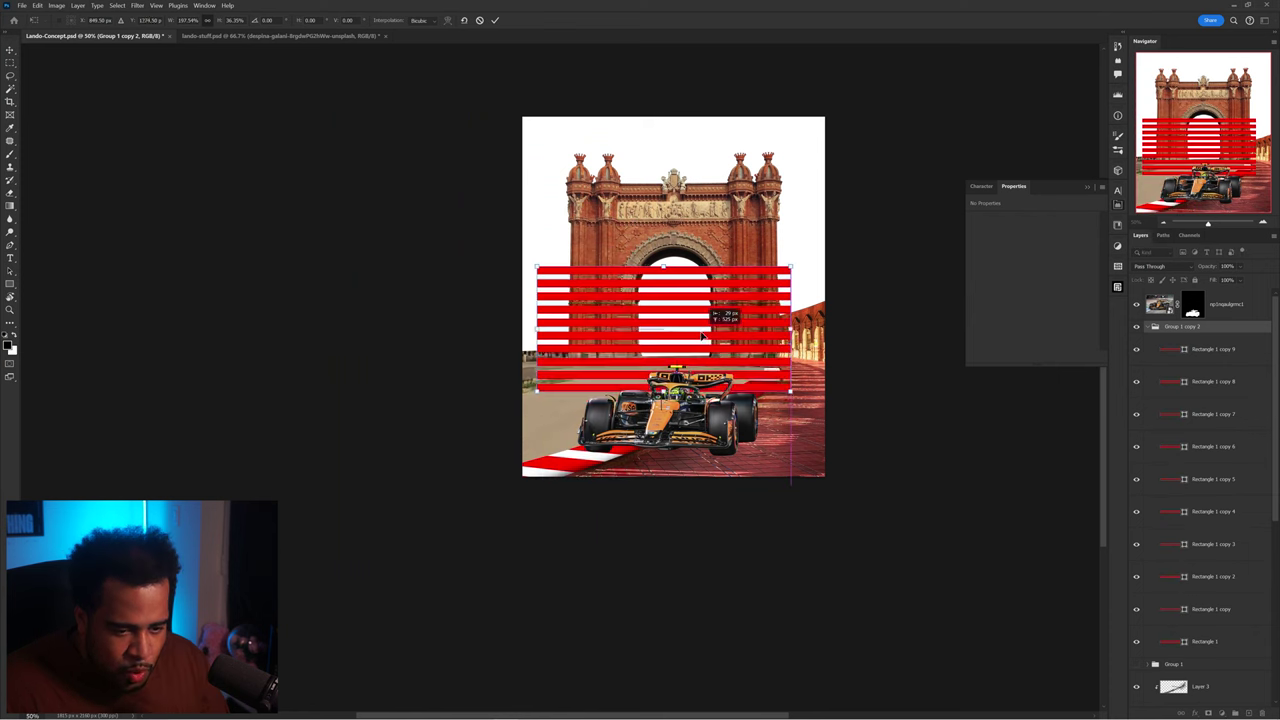
pyautogui.moveTo(704, 335); pyautogui.dragTo(704, 358)
pyautogui.press('Return')
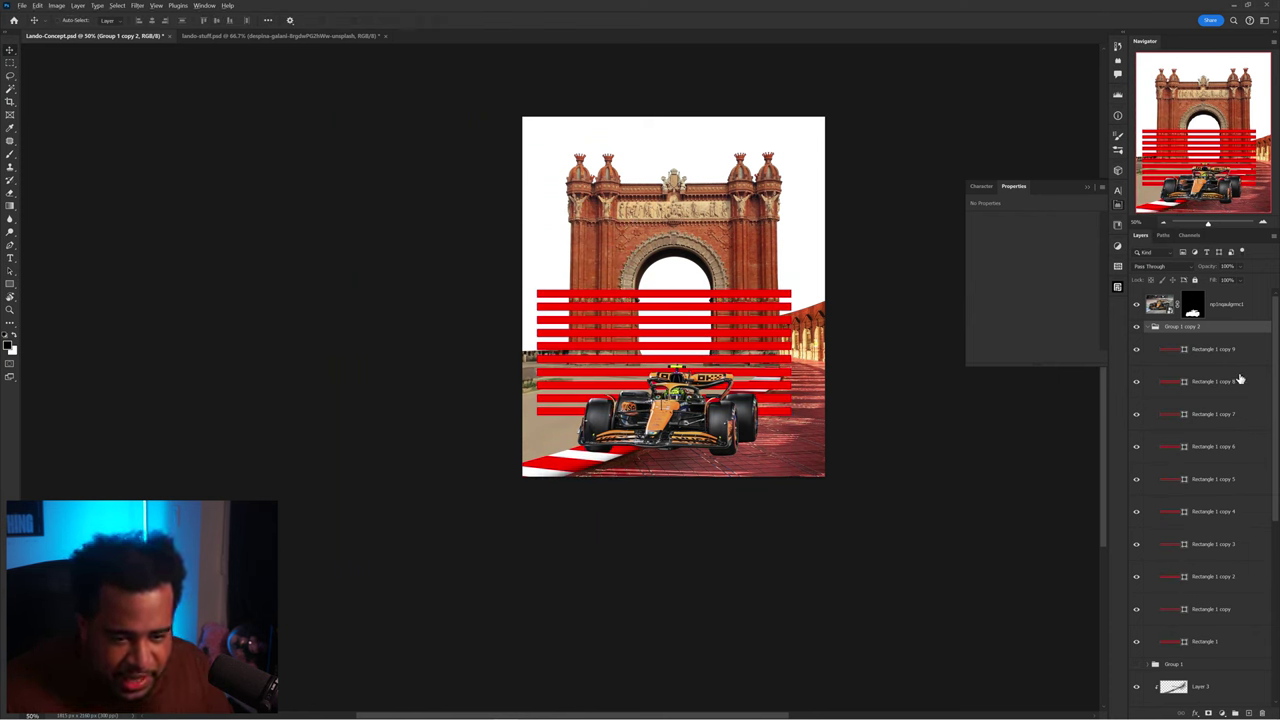
# Step: Select all rectangles in the scaled group and duplicate them upward to extend the stripe pattern over the arch
pyautogui.click(1240, 350)
pyautogui.keyDown('shift'); pyautogui.click(1229, 641); pyautogui.keyUp('shift')
pyautogui.moveTo(686, 462); pyautogui.dragTo(686, 328)
# Step: Set all the stripes' fill to 0% and give one a thin black Inner Shadow with 0% choke
pyautogui.click(1200, 350)
pyautogui.scroll(-2, 1225, 433)
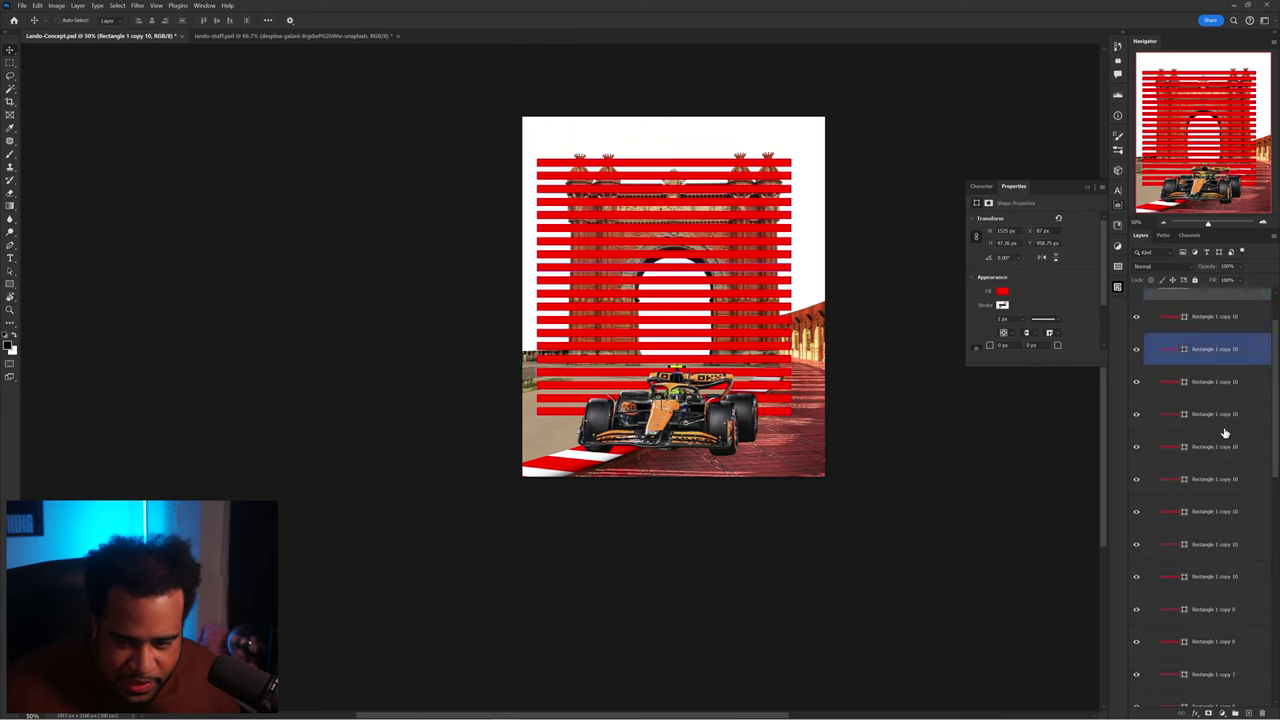
pyautogui.scroll(-5, 1210, 520)
pyautogui.keyDown('shift'); pyautogui.click(1206, 577); pyautogui.keyUp('shift')
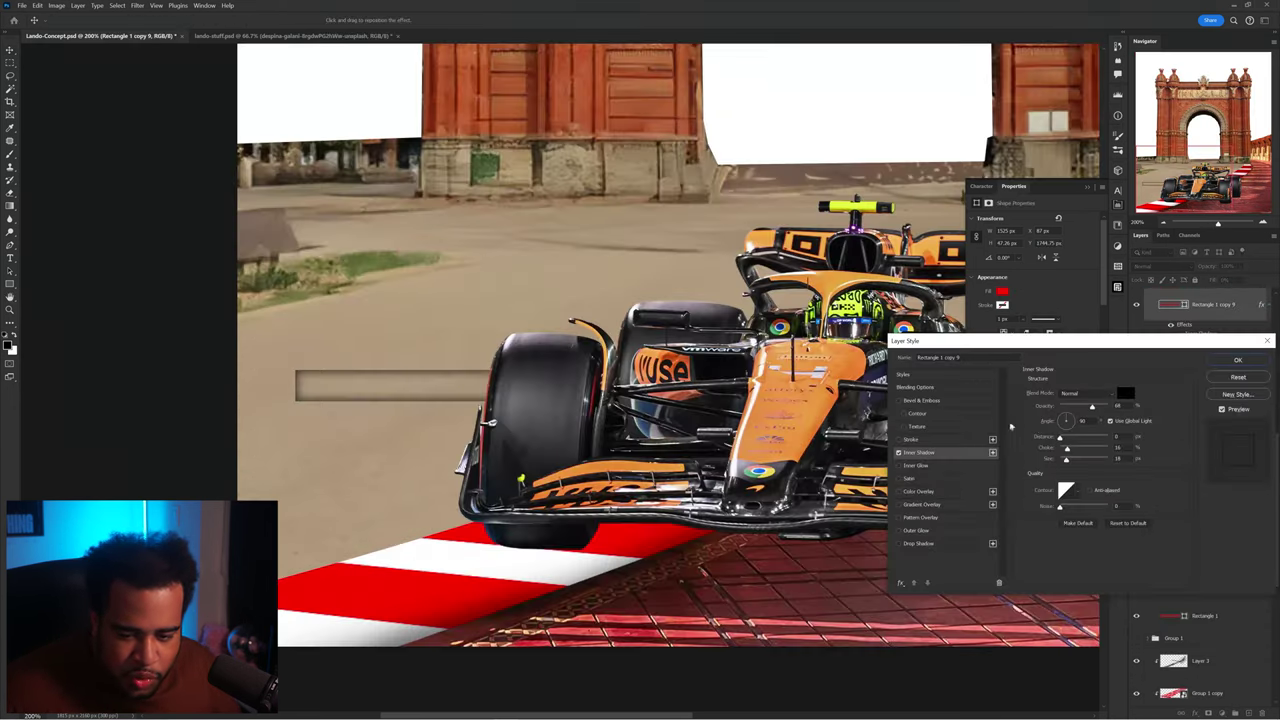
pyautogui.moveTo(1067, 449); pyautogui.dragTo(1050, 458)
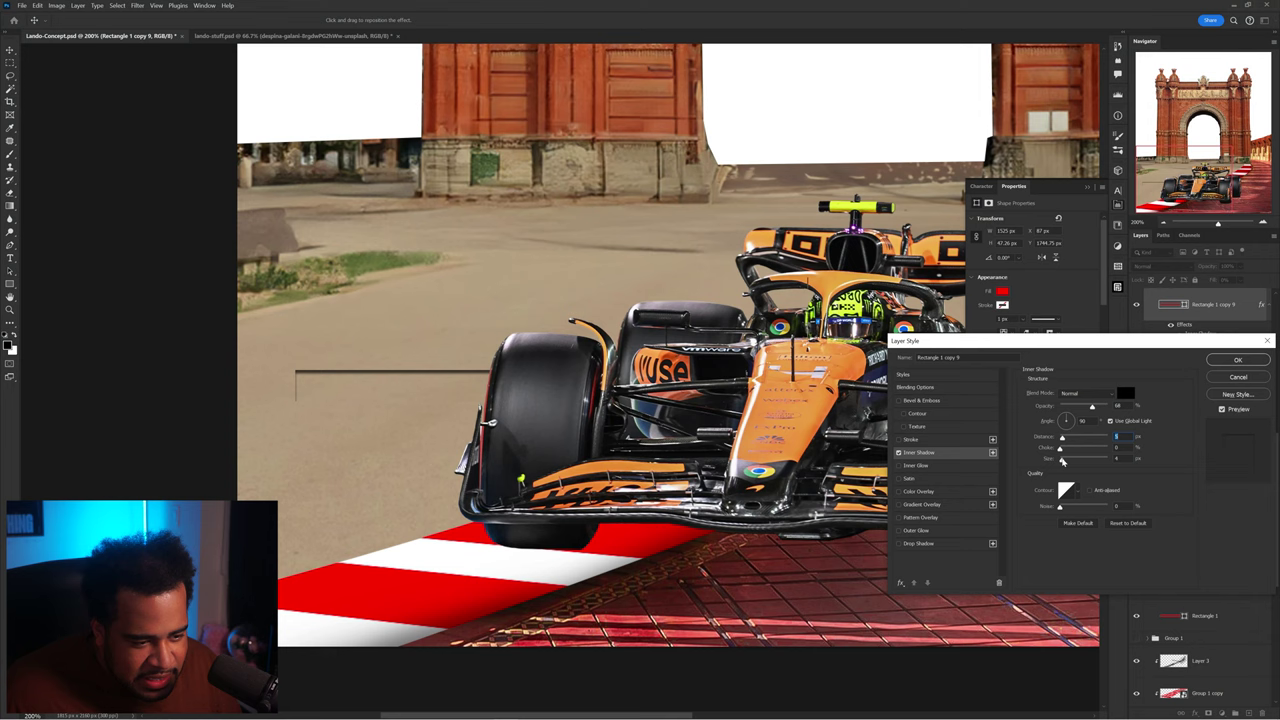
# Step: Copy the Inner Shadow layer style from the styled stripe and paste it onto all the other rectangles
pyautogui.rightClick(1224, 304)
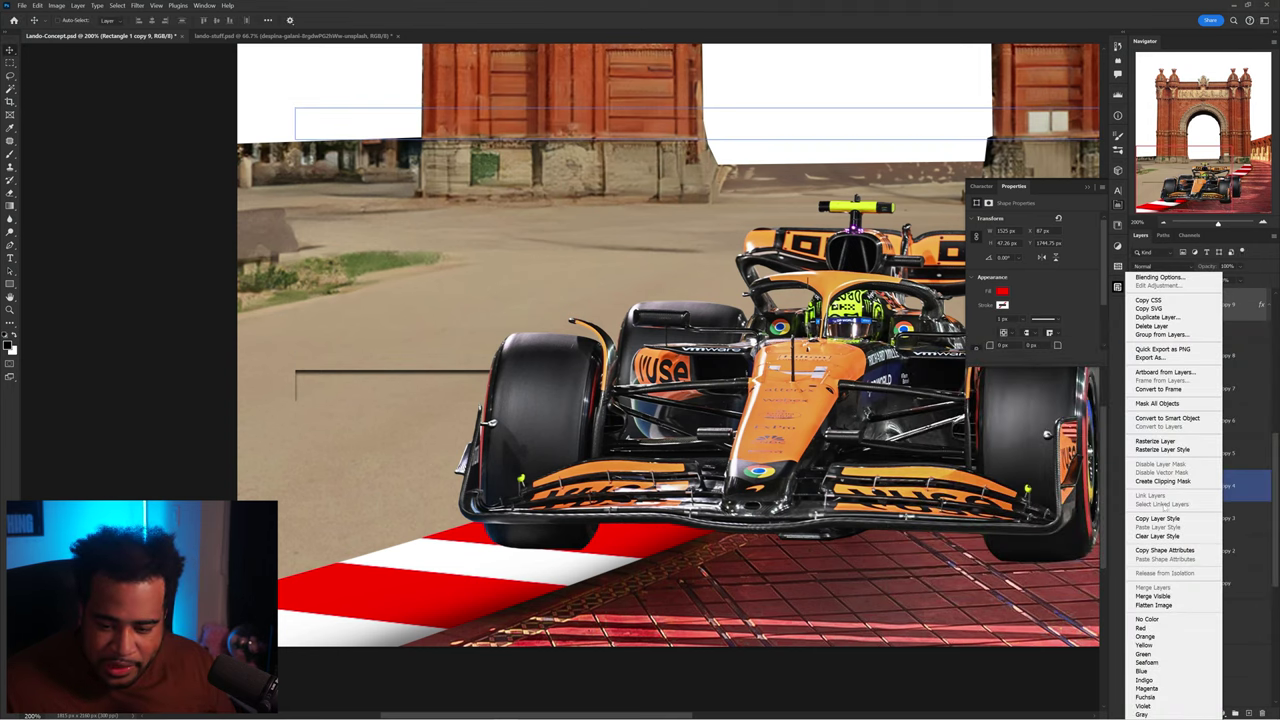
pyautogui.click(1166, 517)
pyautogui.scroll(5, 1220, 402)
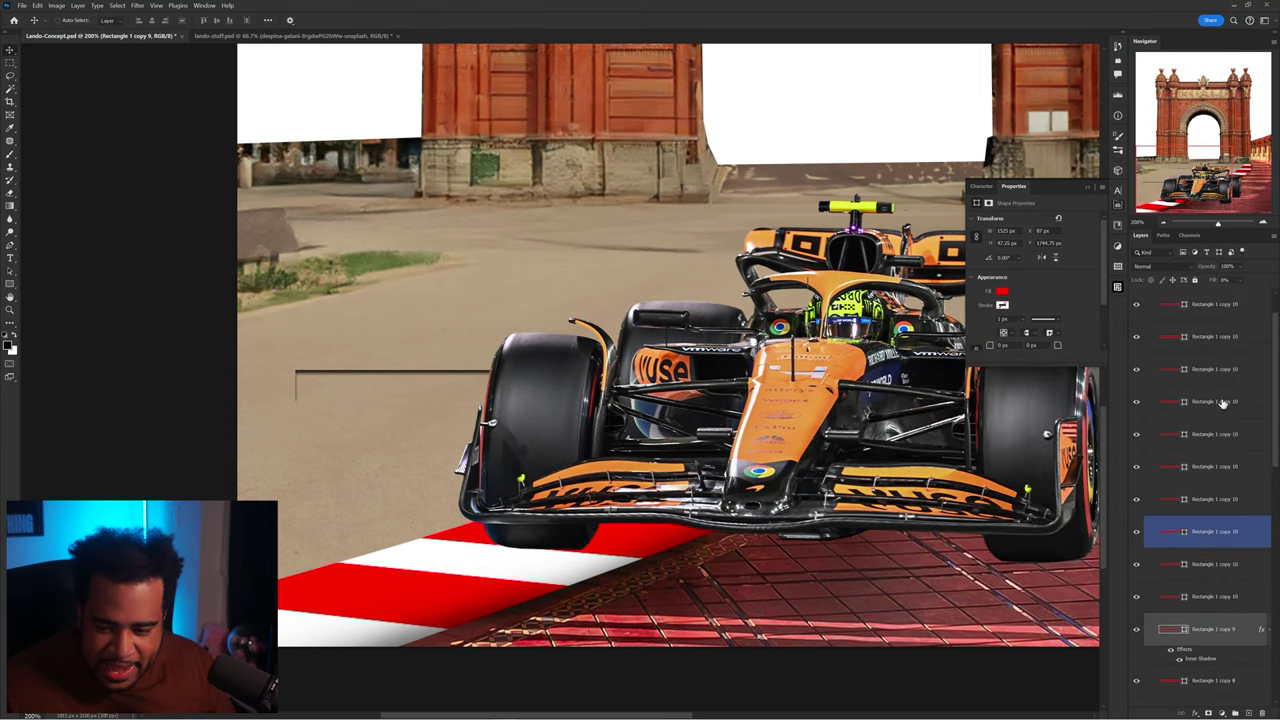
pyautogui.scroll(2, 1221, 402)
pyautogui.click(1218, 352)
pyautogui.scroll(-10, 1223, 437)
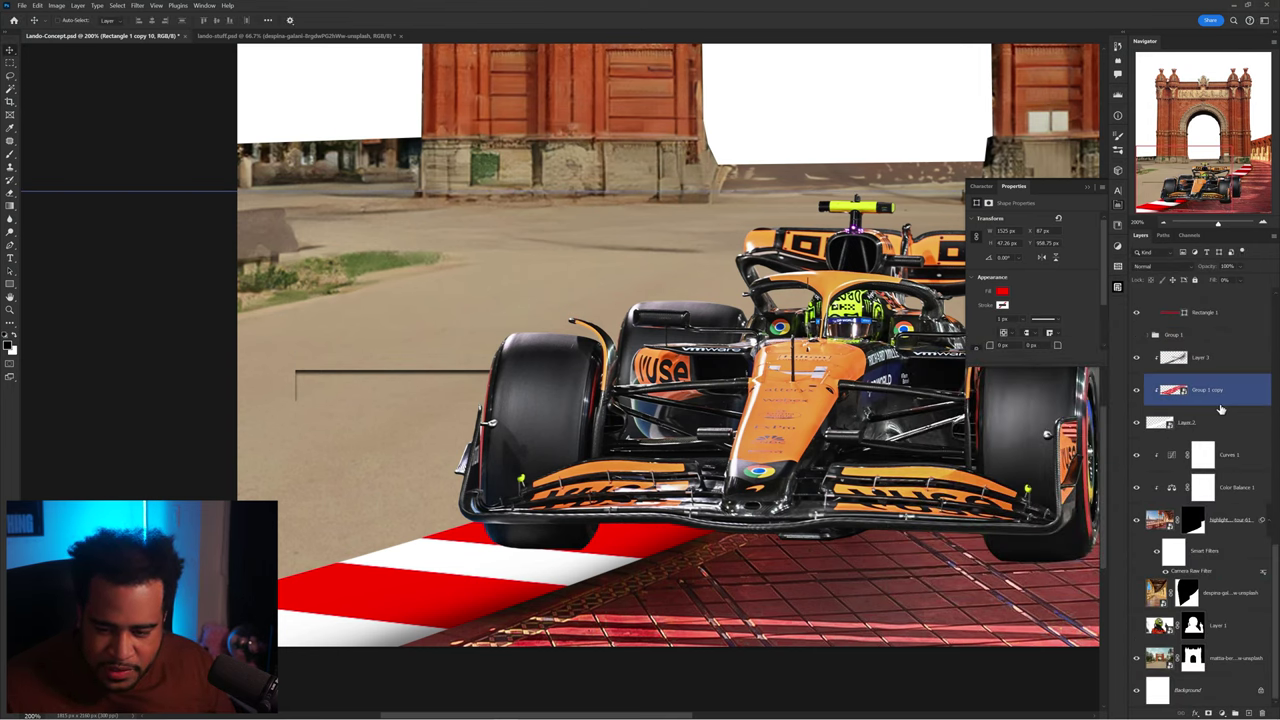
pyautogui.hotkey('ctrl', '-')
pyautogui.hotkey('ctrl', '-')
pyautogui.scroll(10, 1220, 409)
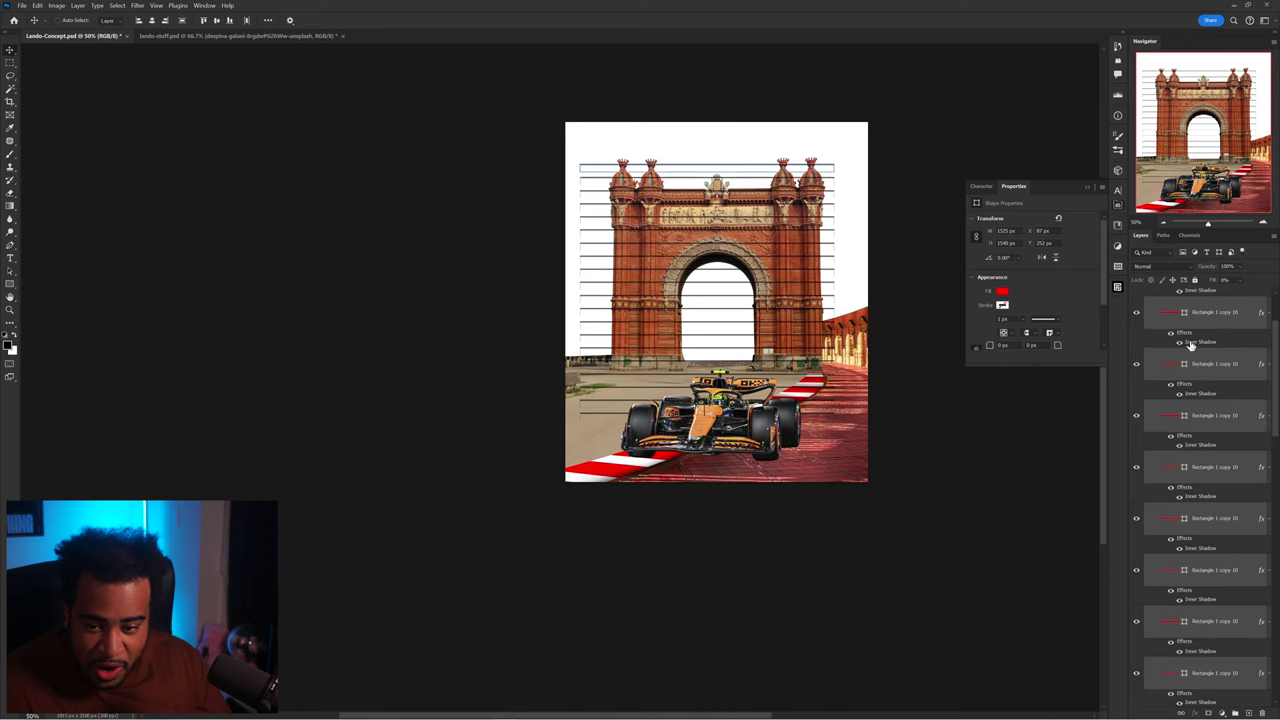
# Step: Duplicate the group of shadowed lines, hide the original, and convert the copy to a smart object
pyautogui.scroll(3, 1190, 344)
pyautogui.click(1148, 328)
pyautogui.hotkey('ctrl', 'j')
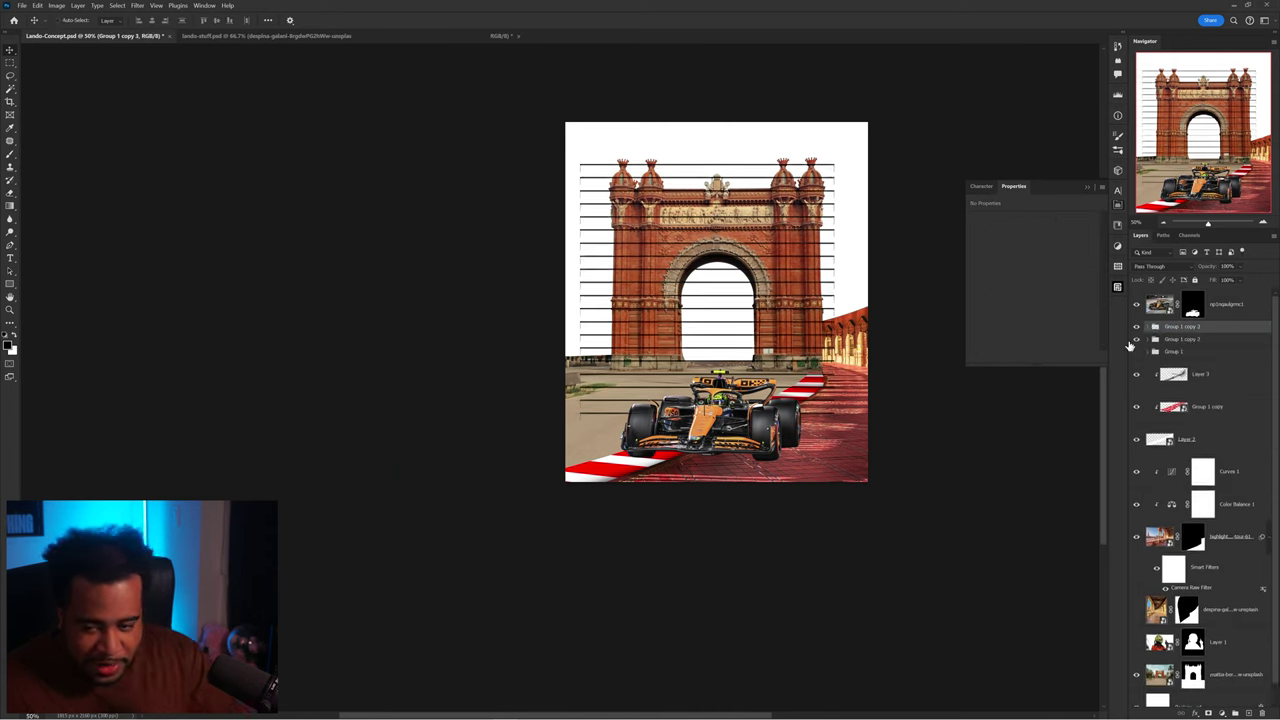
pyautogui.rightClick(1208, 406)
pyautogui.click(1216, 403)
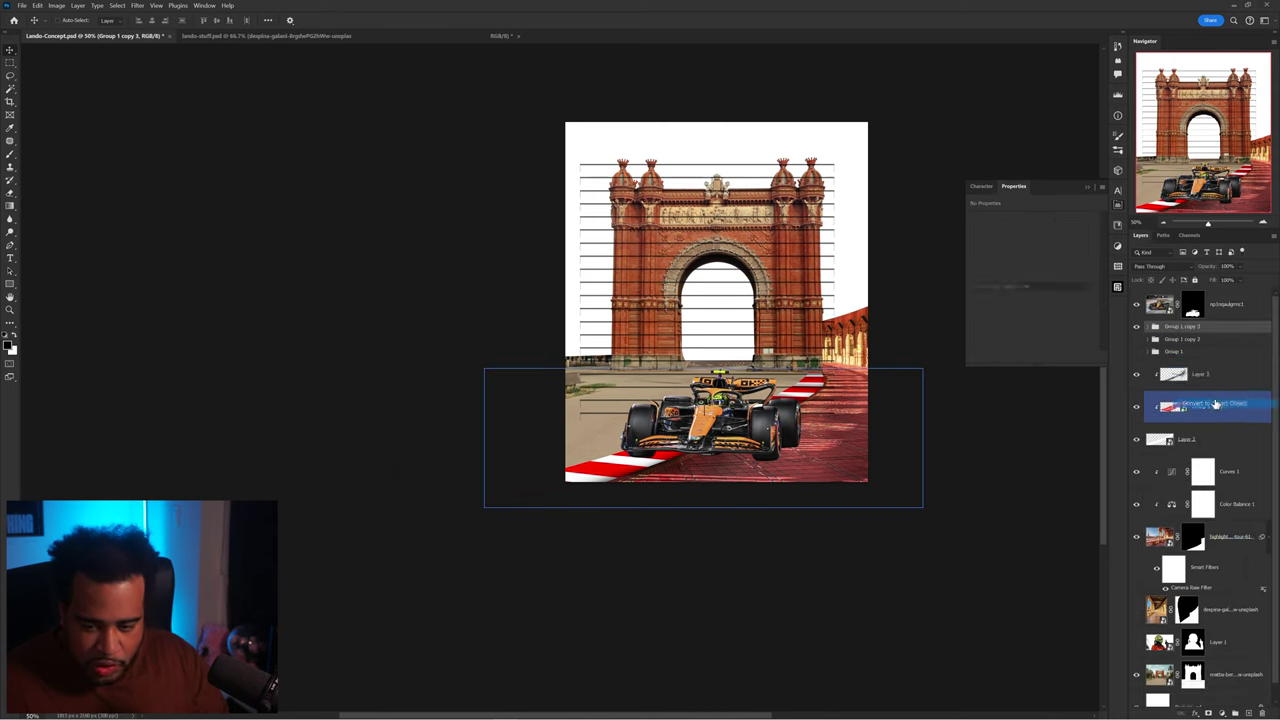
# Step: Place the line smart object between the shading and red stripe layers, clipped to the kerb
pyautogui.hotkey('ctrl', 't')
pyautogui.rightClick(766, 229)
pyautogui.click(1224, 347)
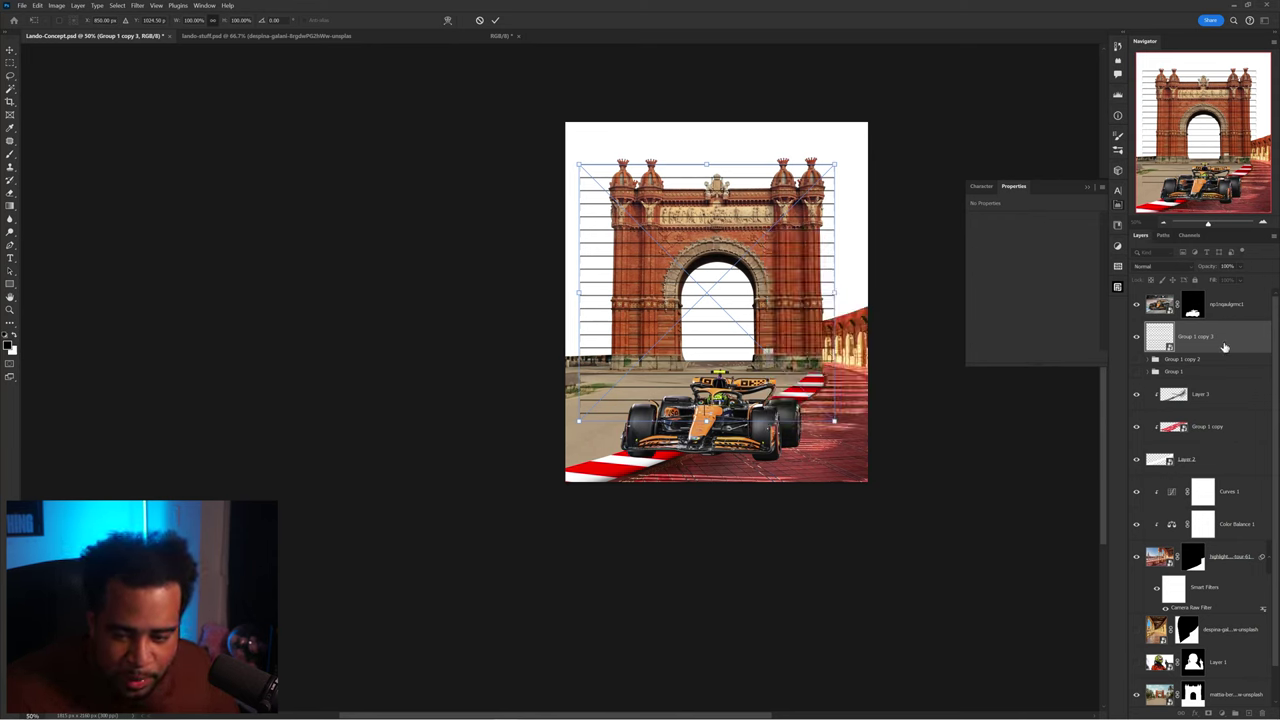
pyautogui.moveTo(1224, 346); pyautogui.dragTo(1212, 410)
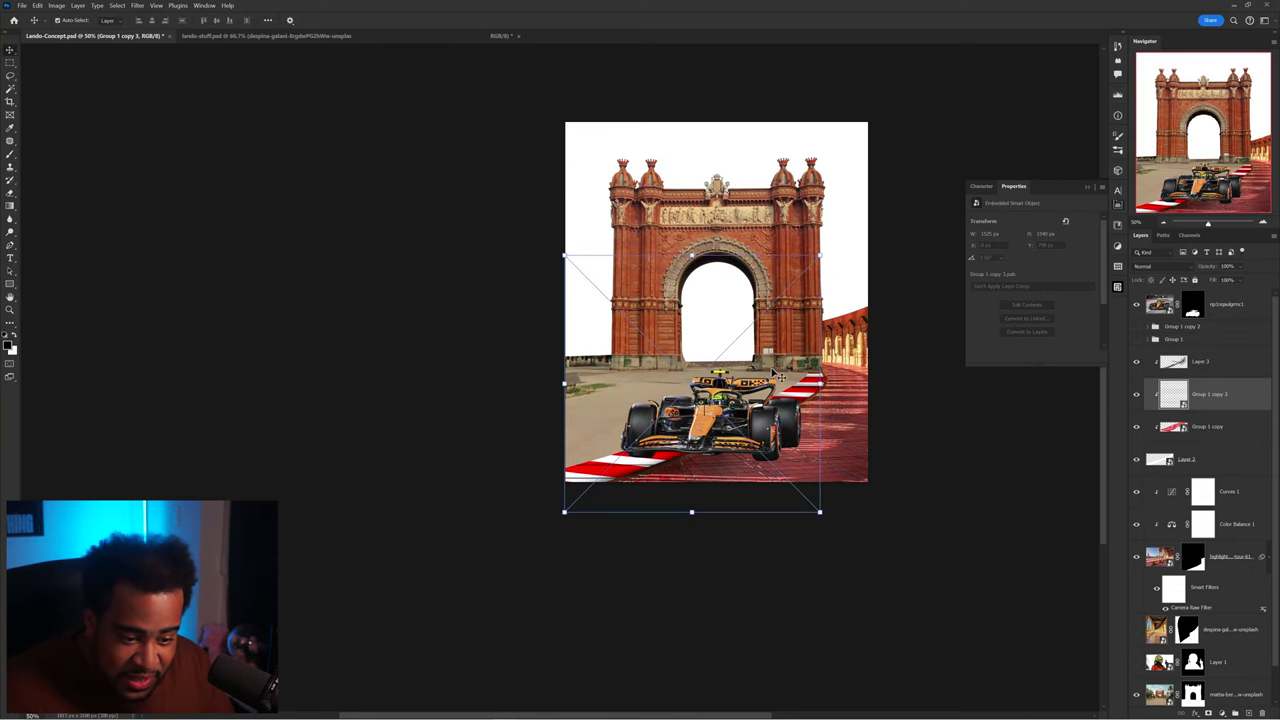
# Step: Distort the clipped line layer so its thin lines follow the kerb's perspective
pyautogui.rightClick(737, 377)
pyautogui.click(770, 442)
pyautogui.moveTo(692, 256); pyautogui.dragTo(940, 298)
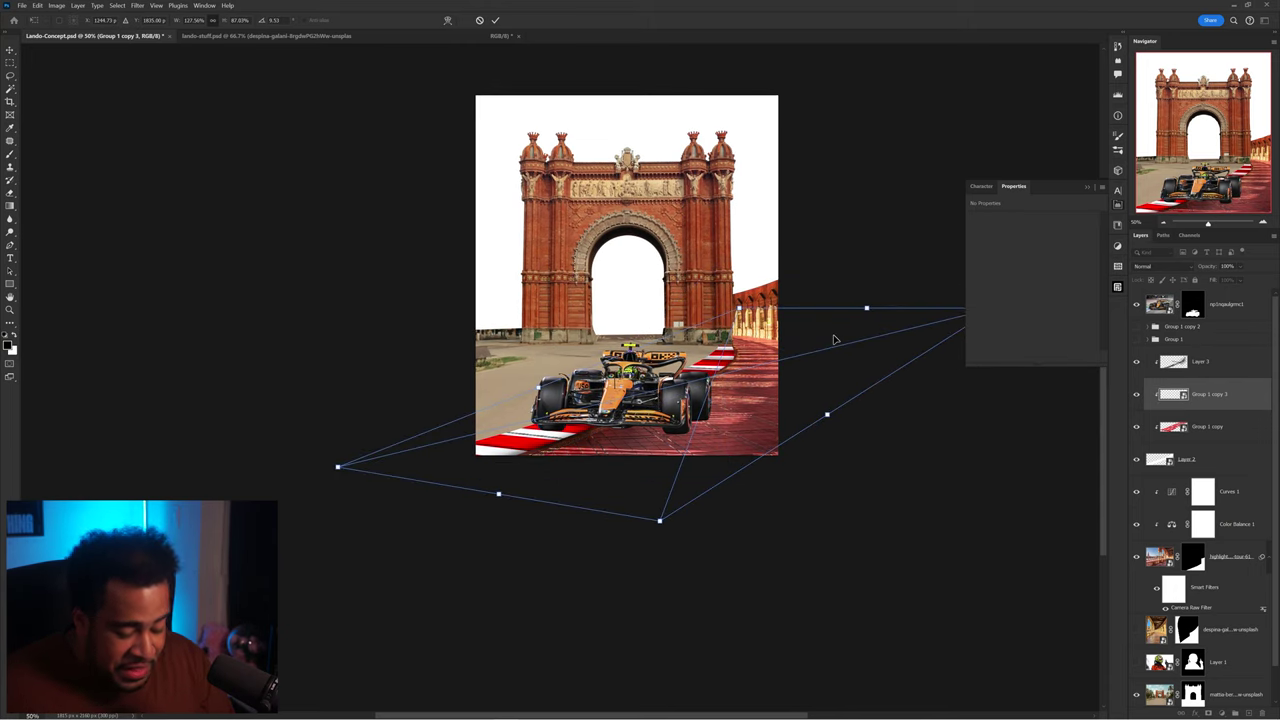
pyautogui.press('Return')
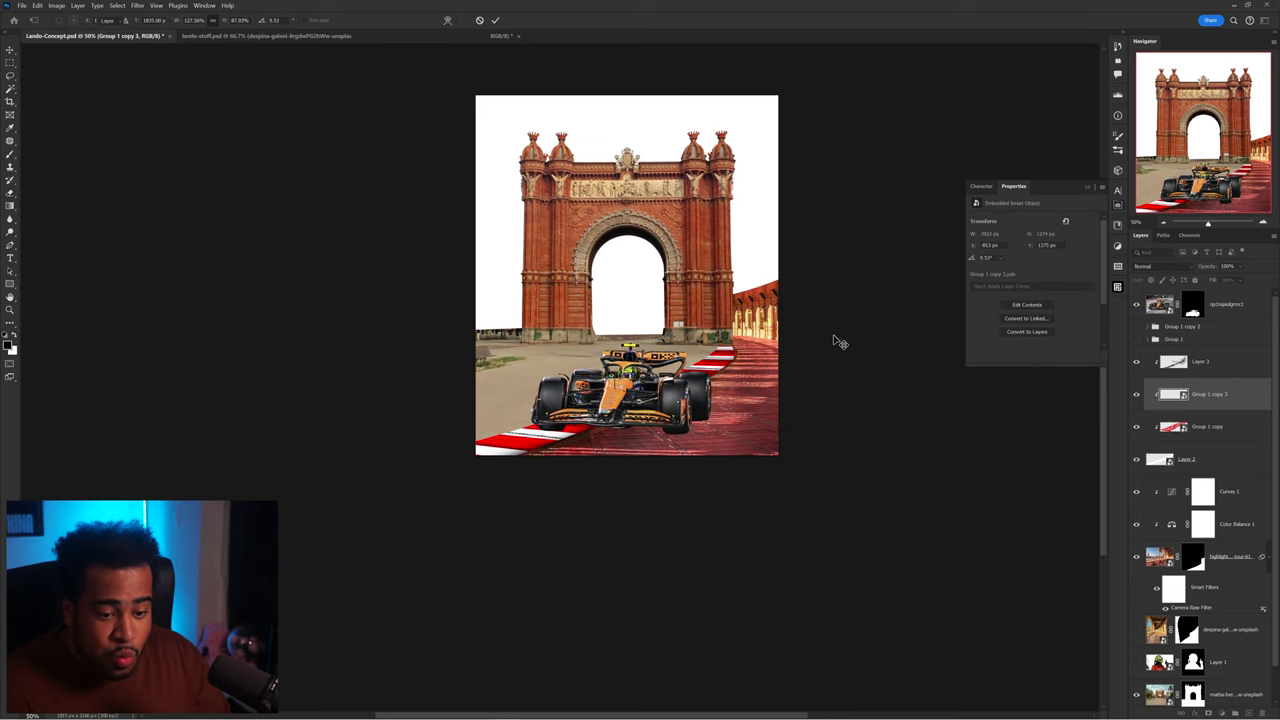
# Step: Duplicate the line layer and transform the copy to add another set of lines over the kerb
pyautogui.hotkey('ctrl', 't')
pyautogui.click(1088, 187)
pyautogui.moveTo(994, 308); pyautogui.dragTo(700, 405)
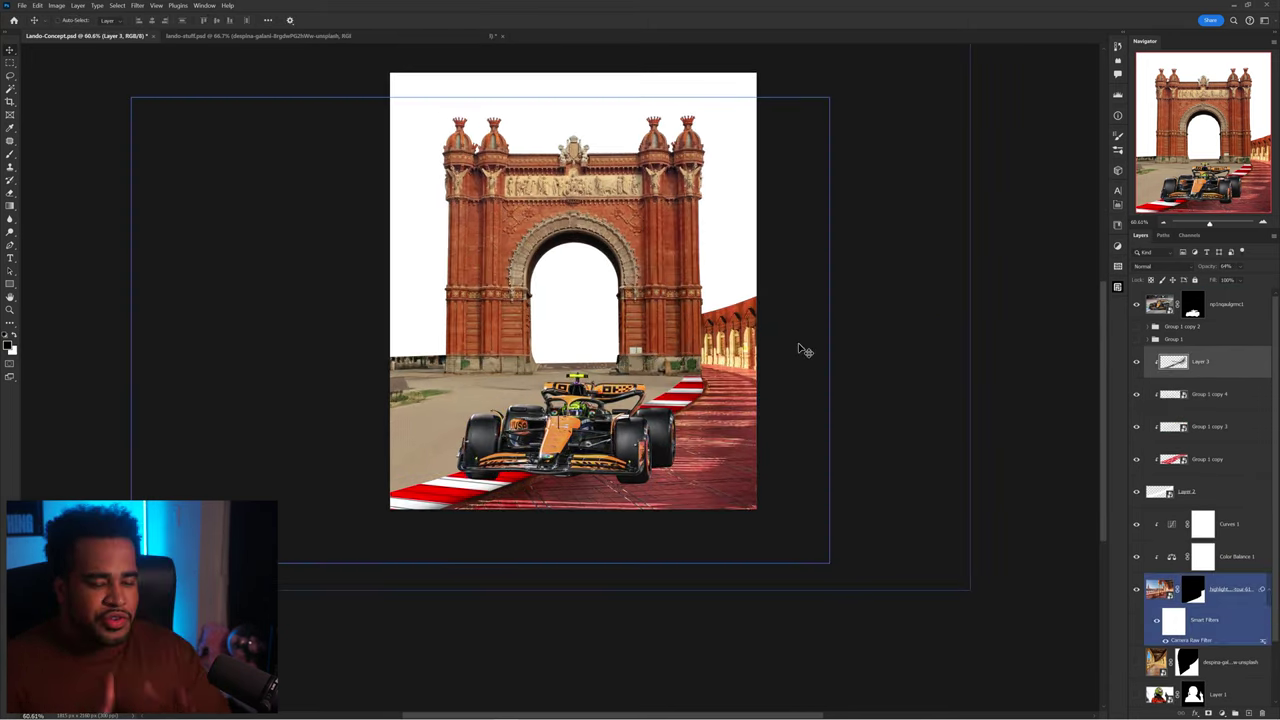
pyautogui.moveTo(598, 423); pyautogui.dragTo(607, 421)
pyautogui.hotkey('ctrl', 'z')
# Step: Show the helmeted driver layer, raise it above the kerb layers but below the car, and position him in front of the arch
pyautogui.scroll(-3, 1168, 557)
pyautogui.click(1136, 625)
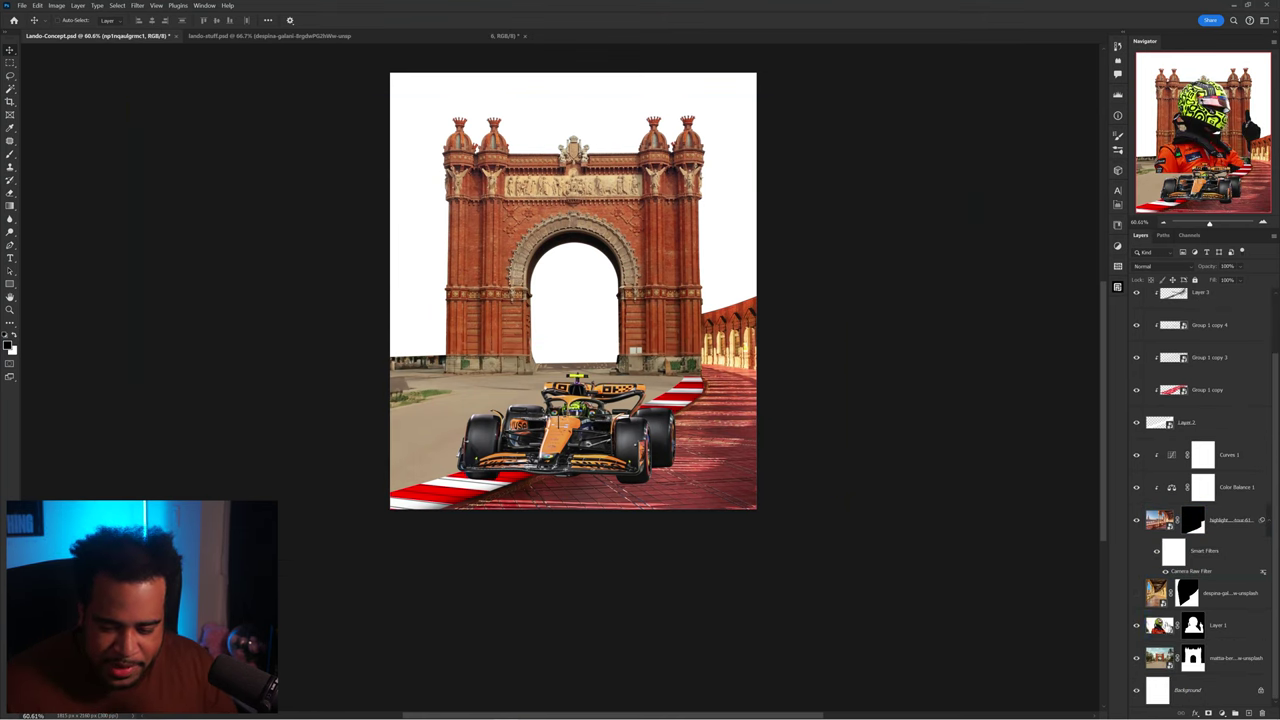
pyautogui.click(1236, 627)
pyautogui.moveTo(636, 339)
pyautogui.mouseDown()
pyautogui.moveTo(647, 357)
pyautogui.moveTo(646, 346)
pyautogui.mouseUp()
pyautogui.moveTo(1226, 631); pyautogui.dragTo(1203, 348)
pyautogui.moveTo(692, 342); pyautogui.dragTo(690, 337)
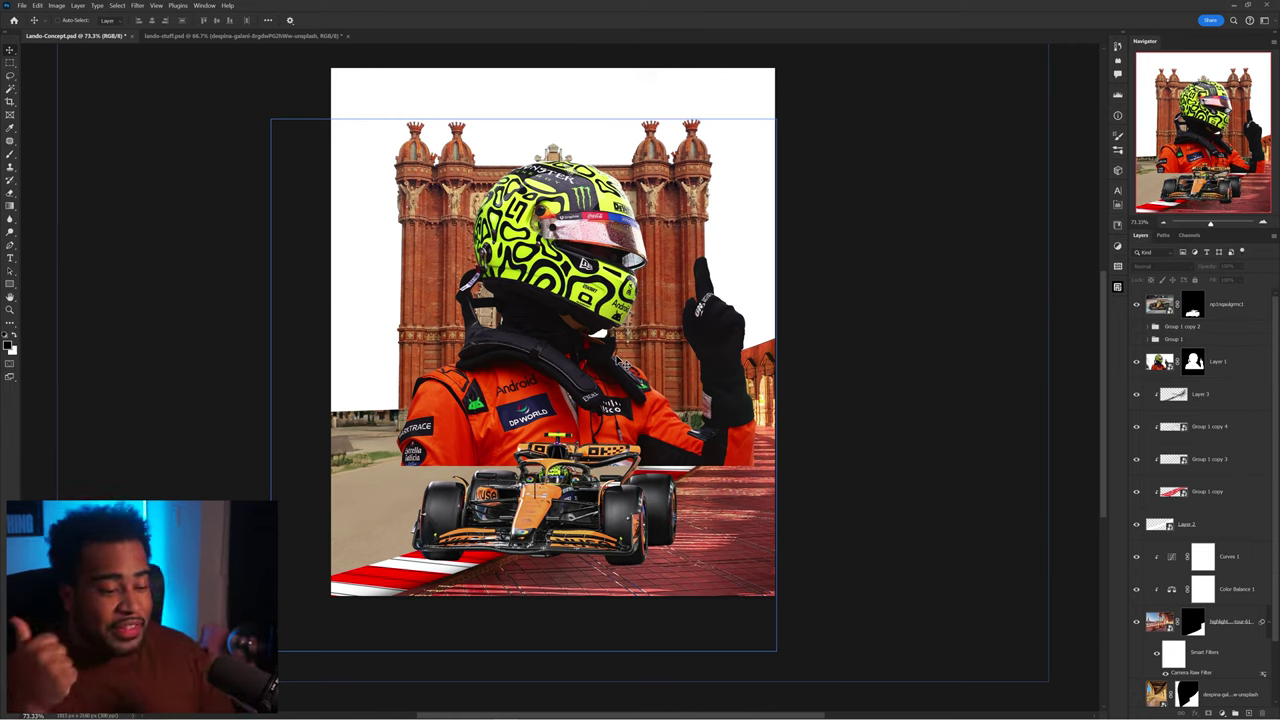
# Step: Add the white titles "LANDO" and "NORRIS" over the driver's chest, beneath the car layer, with the smaller "NORRIS" above "LANDO"
pyautogui.press('t')
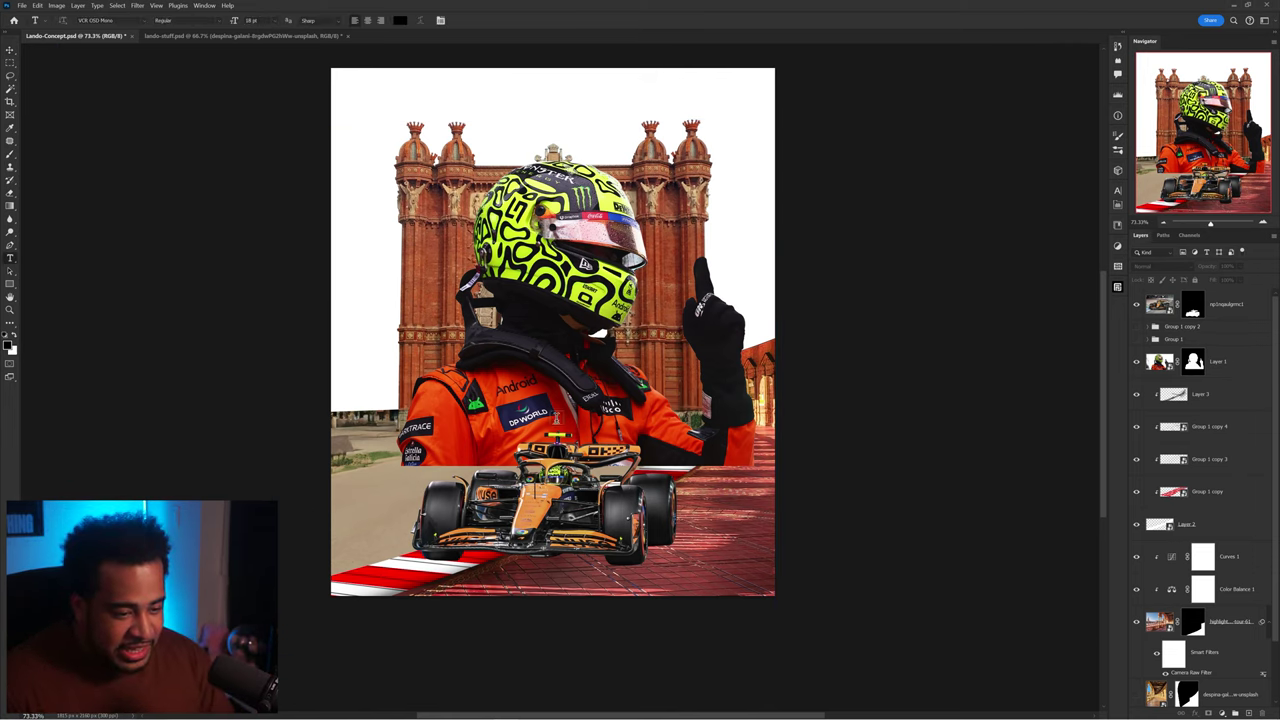
pyautogui.click(539, 399)
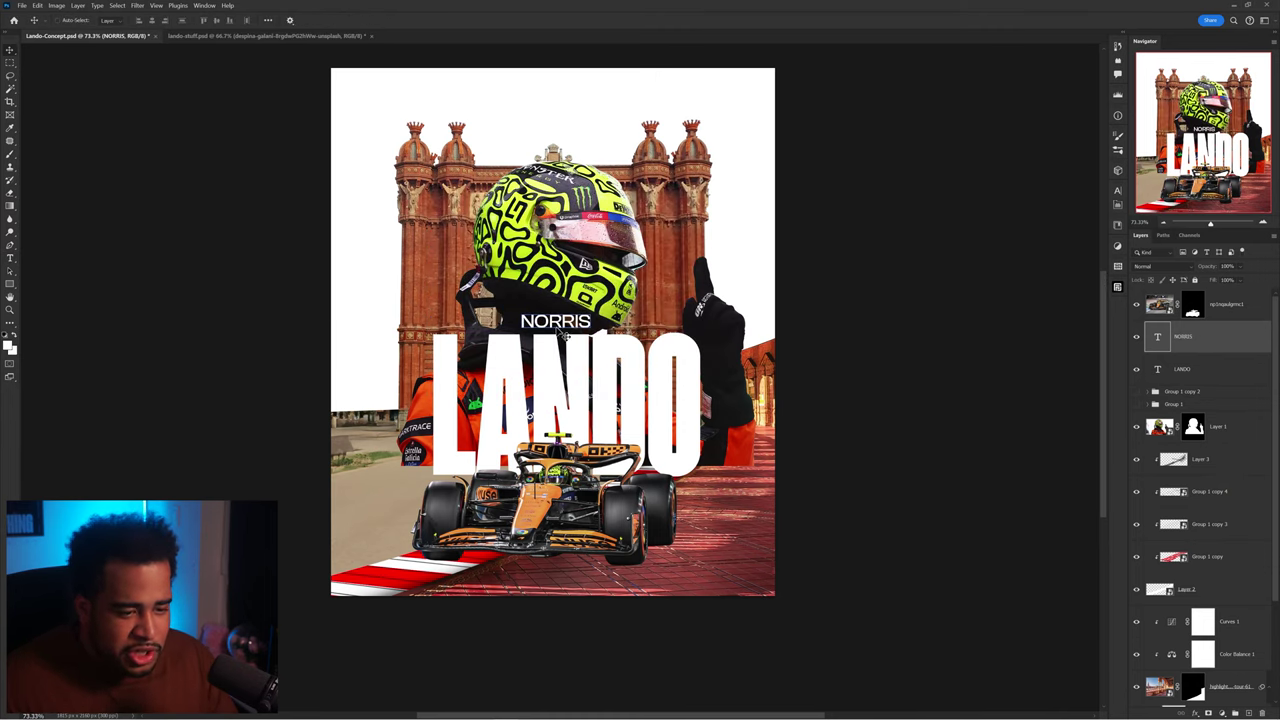
pyautogui.hotkey('ctrl', '+')
pyautogui.hotkey('ctrl', '+')
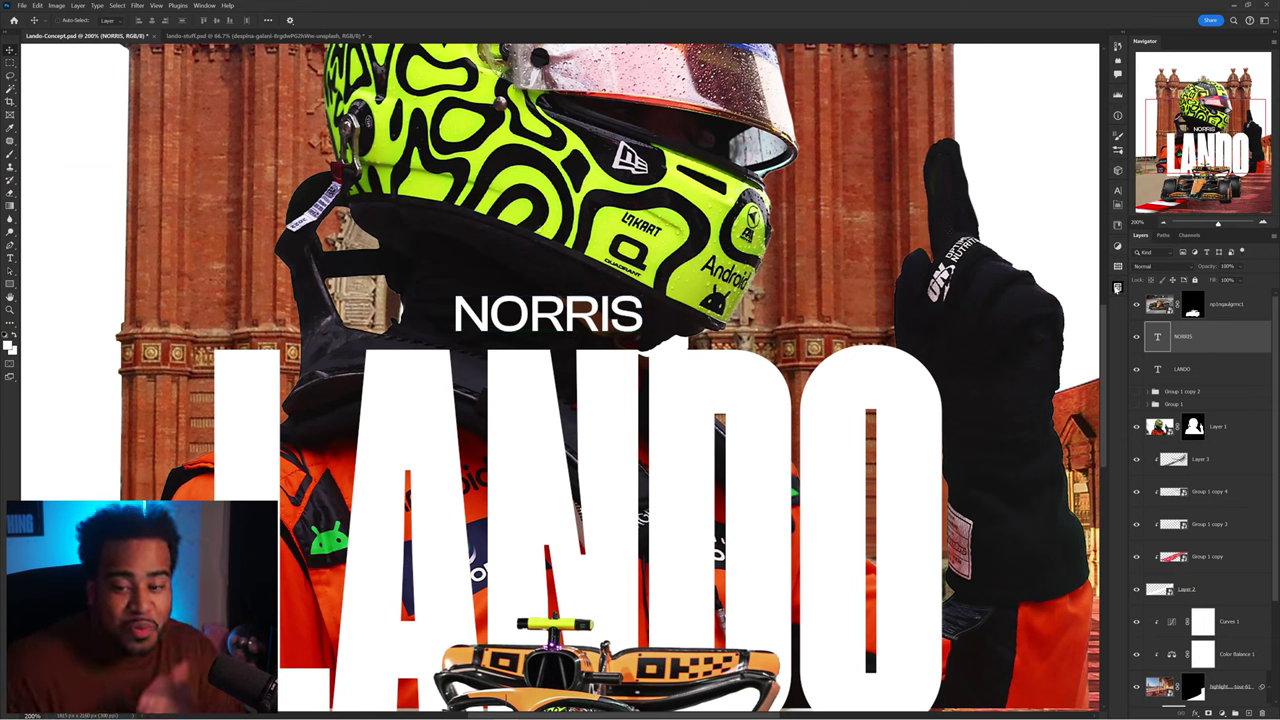
pyautogui.click(1117, 288)
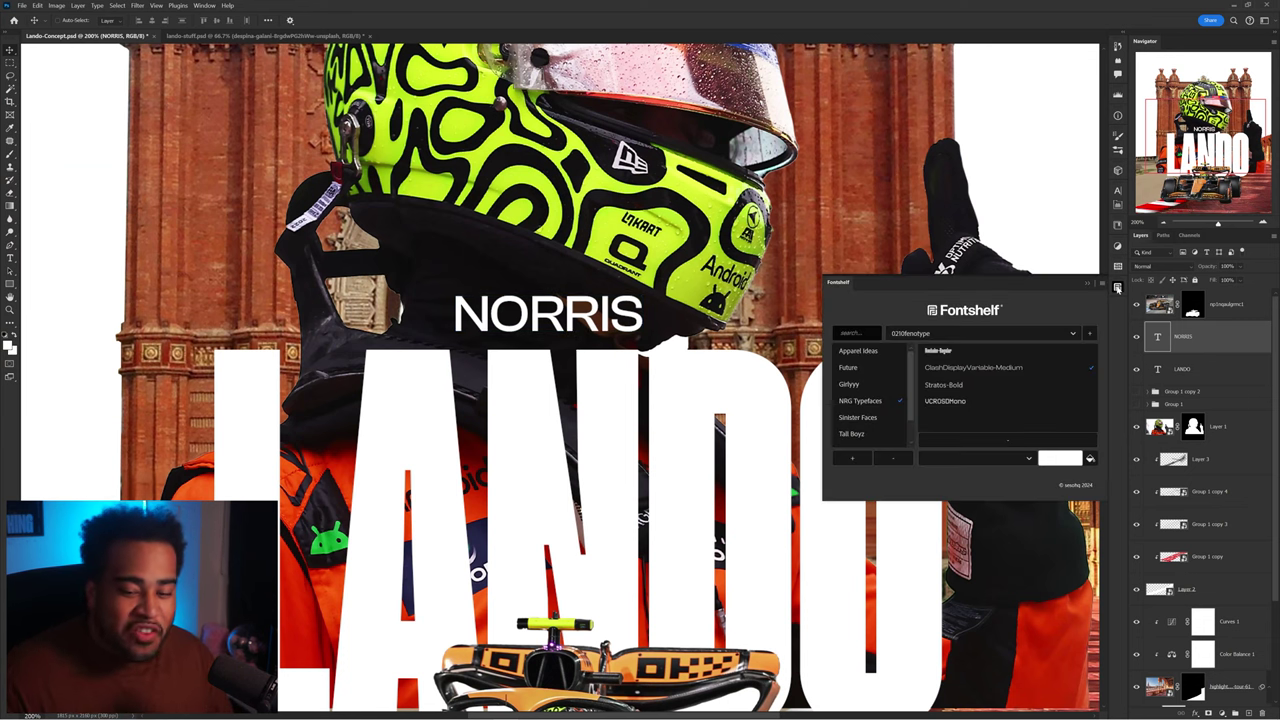
pyautogui.click(1118, 288)
pyautogui.moveTo(607, 313); pyautogui.dragTo(637, 317)
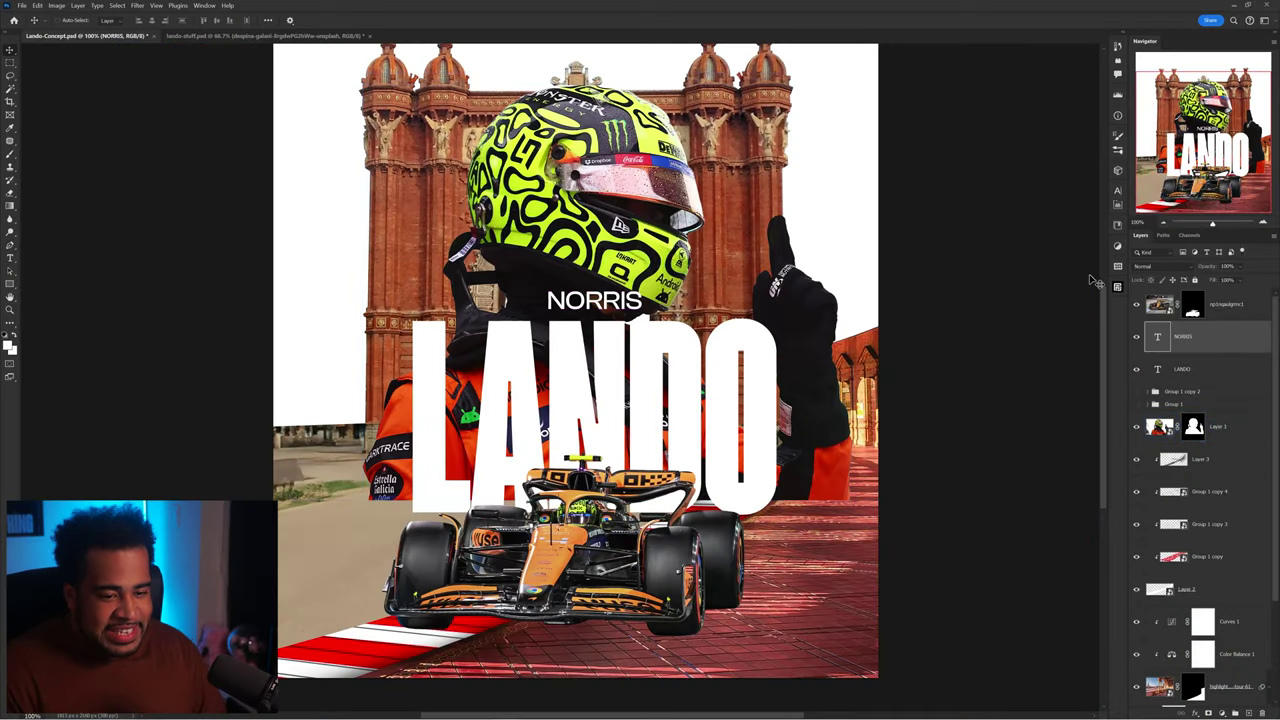
# Step: Set the tracking of the "NORRIS" title to 400 and centre it above "LANDO"
pyautogui.click(1117, 192)
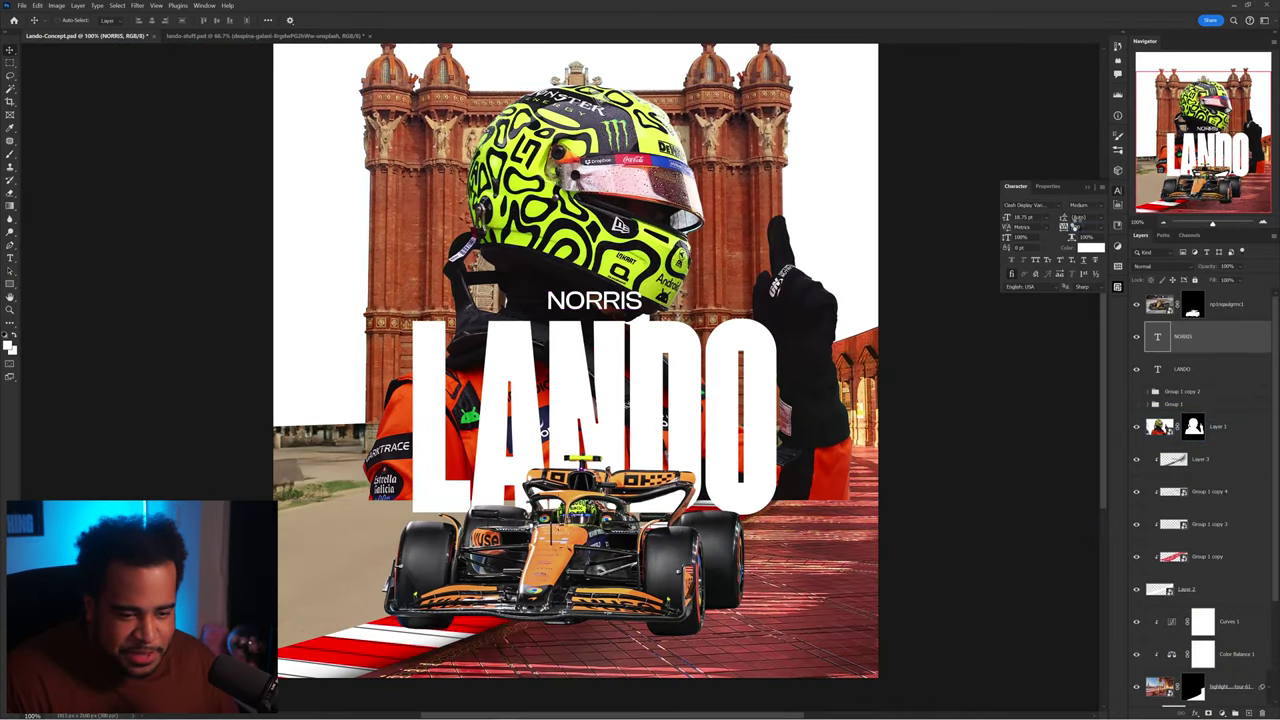
pyautogui.moveTo(1066, 227); pyautogui.dragTo(1078, 228)
pyautogui.moveTo(731, 292); pyautogui.dragTo(690, 291)
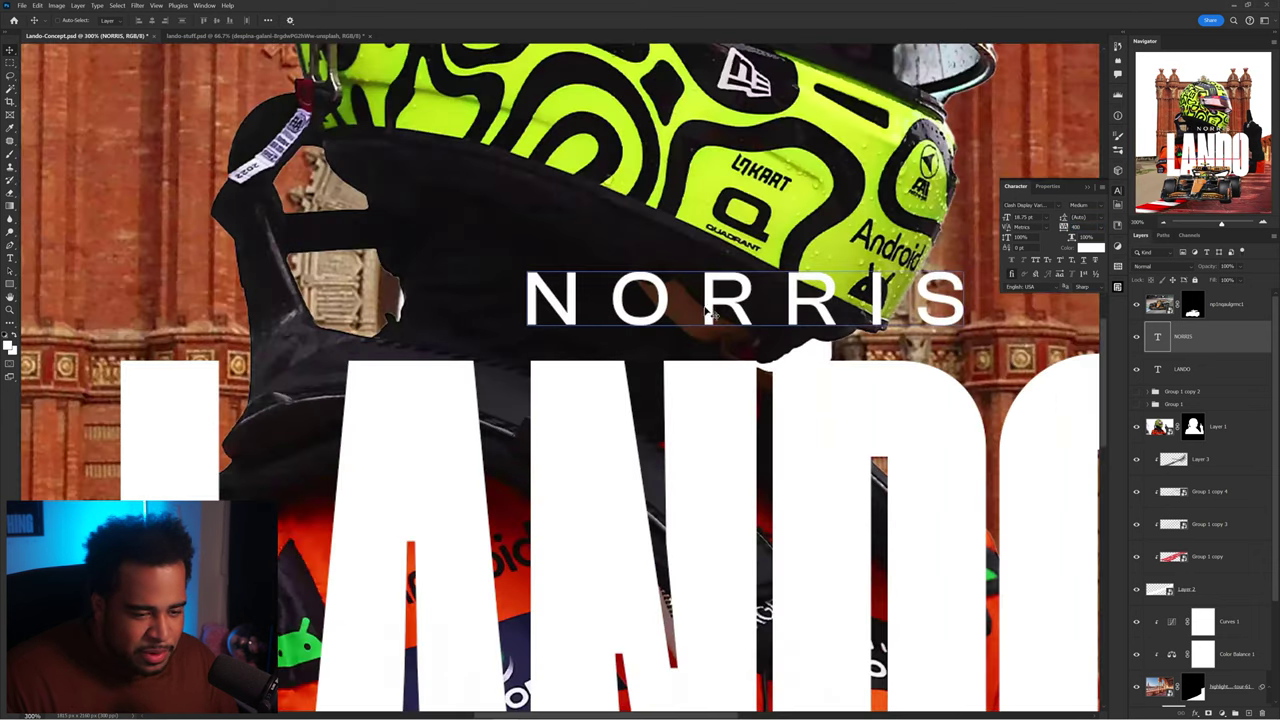
pyautogui.moveTo(712, 314); pyautogui.dragTo(732, 314)
pyautogui.moveTo(826, 380); pyautogui.dragTo(725, 376)
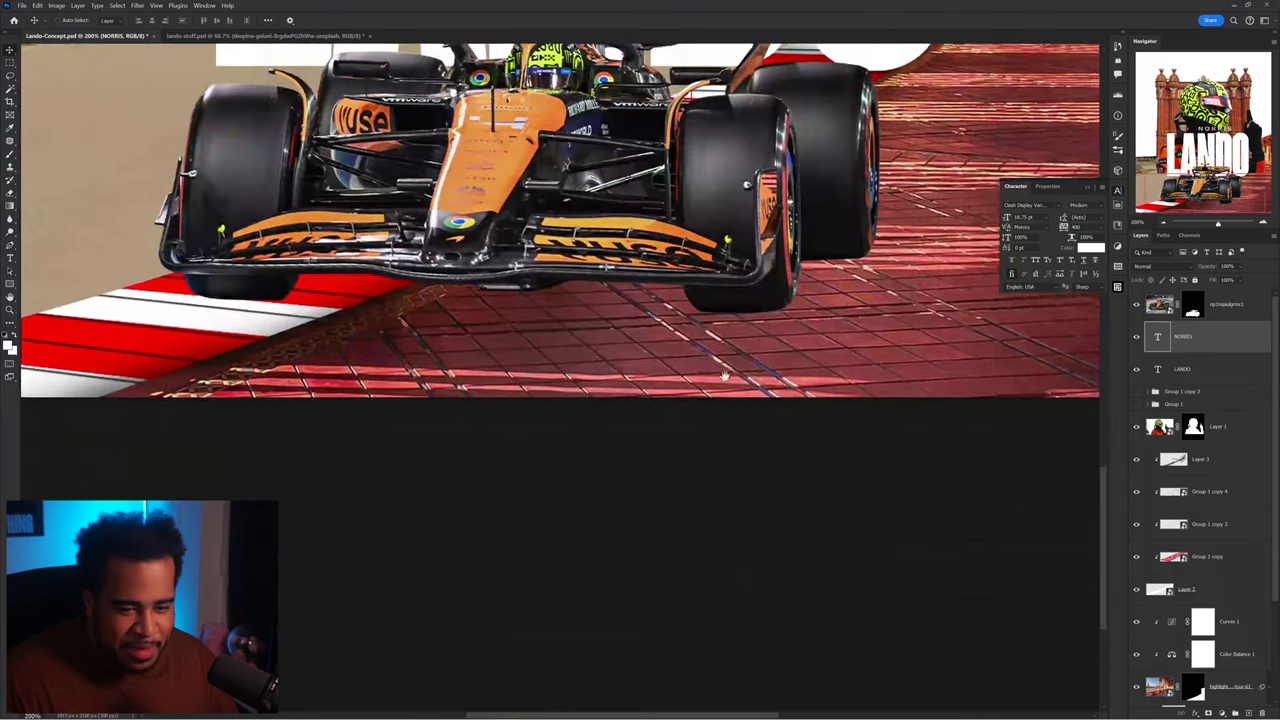
pyautogui.scroll(10, 724, 375)
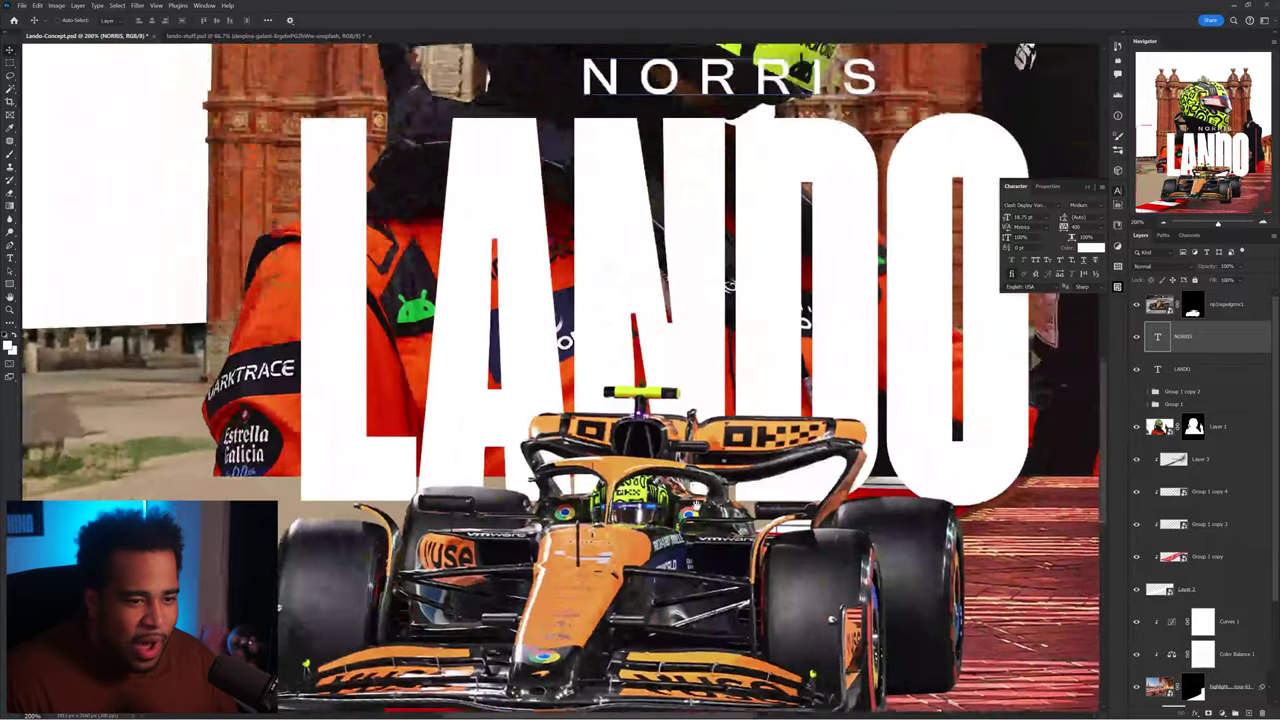
pyautogui.scroll(-3, 722, 338)
pyautogui.moveTo(759, 327); pyautogui.dragTo(752, 326)
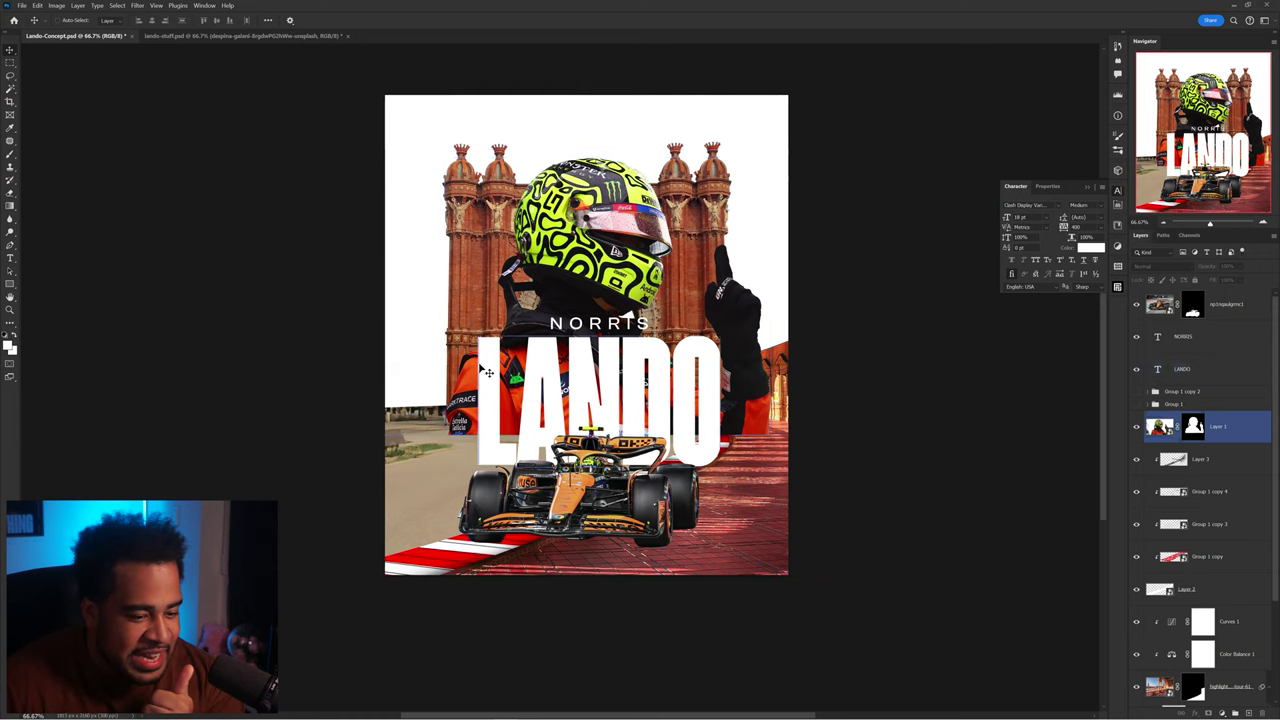
pyautogui.keyDown('ctrl'); pyautogui.click(485, 370); pyautogui.keyUp('ctrl')
pyautogui.keyDown('ctrl'); pyautogui.click(497, 480); pyautogui.keyUp('ctrl')
pyautogui.keyDown('ctrl'); pyautogui.click(456, 546); pyautogui.keyUp('ctrl')
pyautogui.scroll(3, 441, 551)
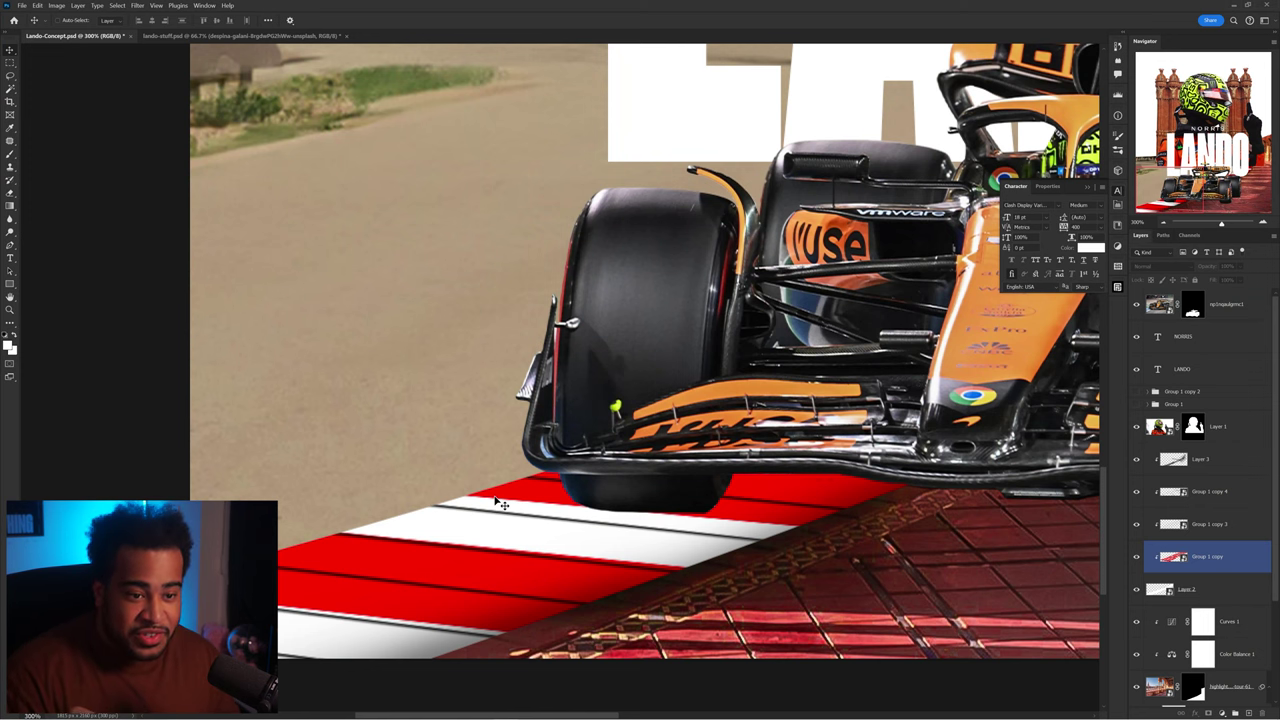
# Step: Place the racetrack photo above the car layer, enlarge it and position its curved barrier across the poster
pyautogui.click(1226, 304)
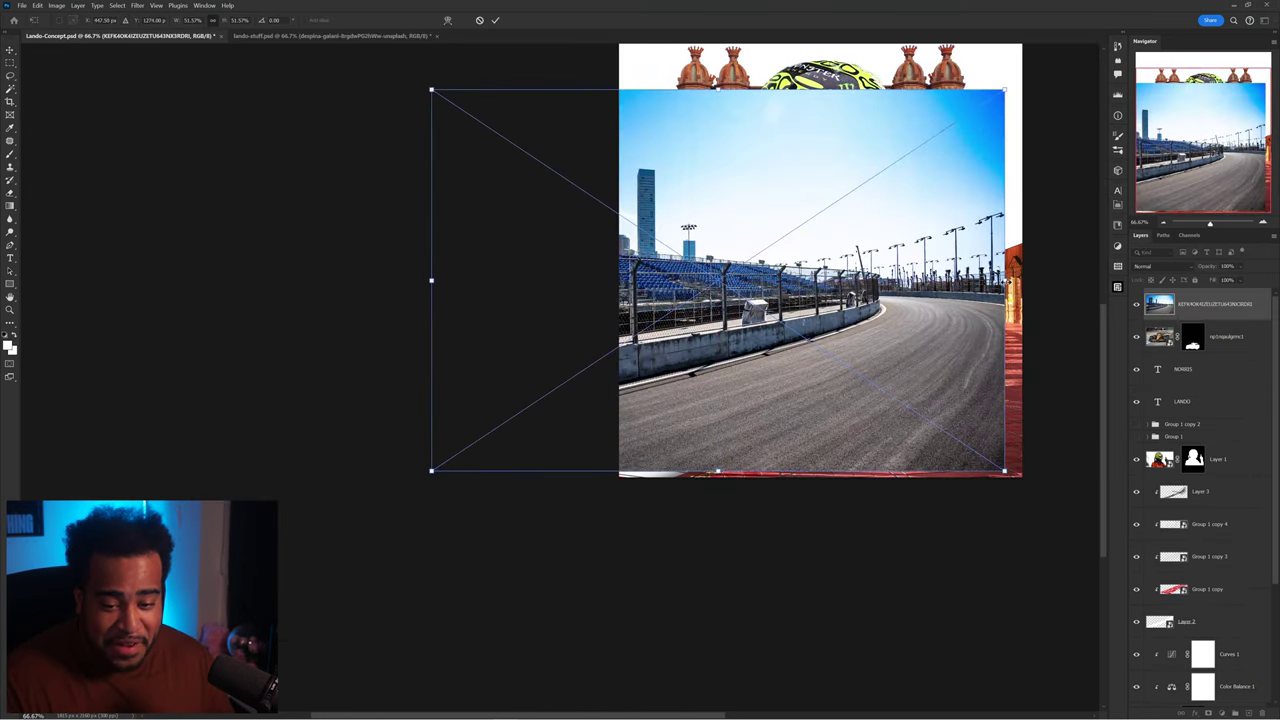
pyautogui.moveTo(1005, 280); pyautogui.dragTo(1091, 281)
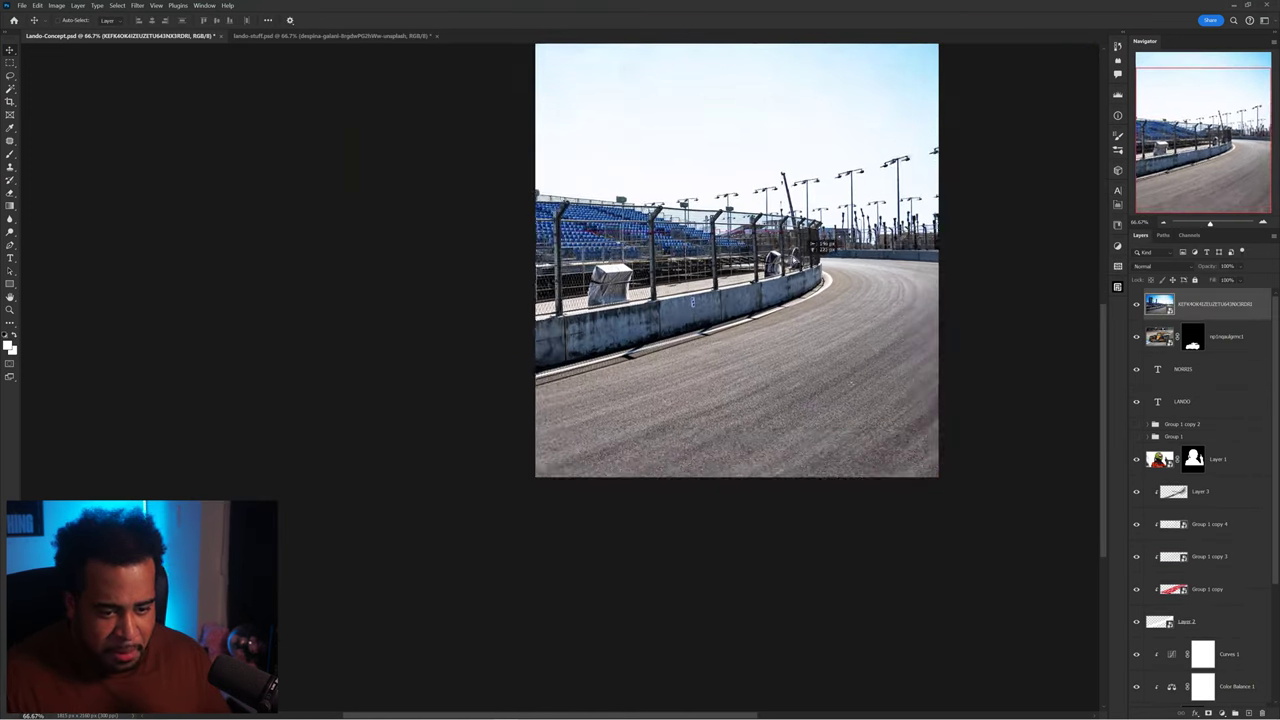
pyautogui.moveTo(911, 277); pyautogui.dragTo(760, 328)
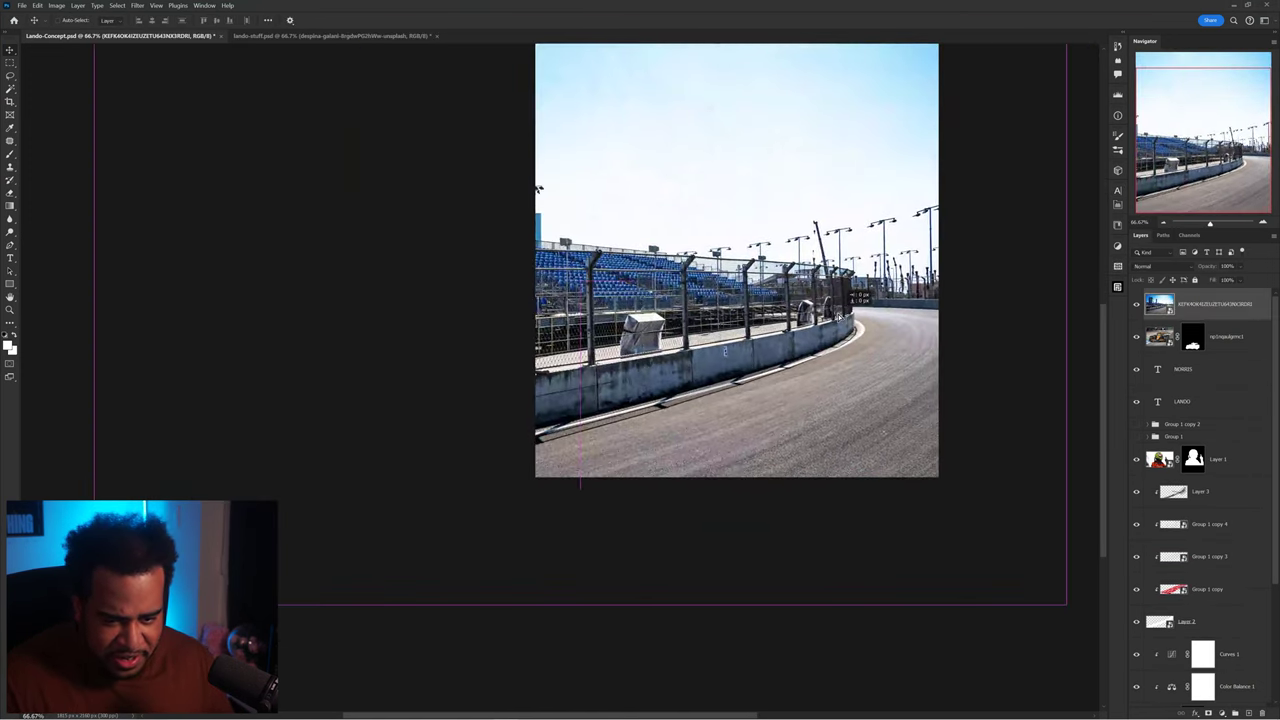
# Step: Mask the racetrack photo down to its barrier and grandstand, and fit it into the scene beneath the car layer
pyautogui.press('p')
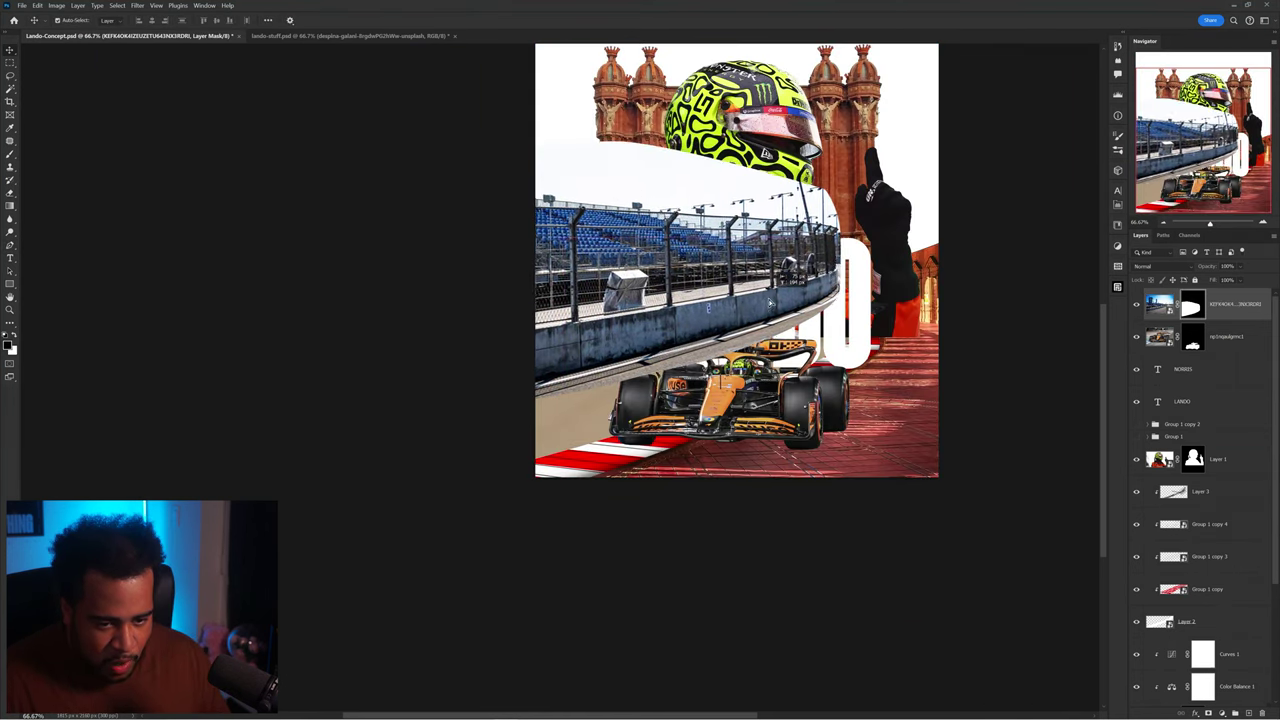
pyautogui.moveTo(790, 300); pyautogui.dragTo(800, 335)
pyautogui.hotkey('ctrl', 'z')
pyautogui.moveTo(1226, 306); pyautogui.dragTo(1218, 353)
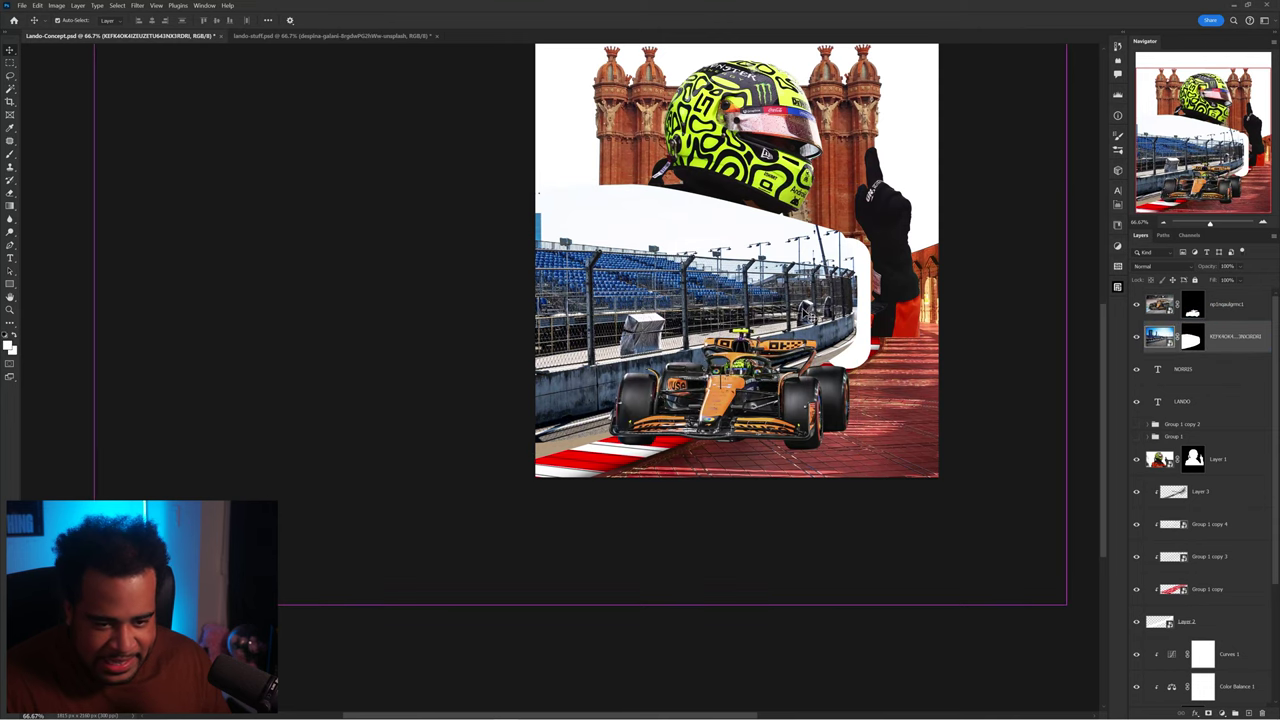
pyautogui.hotkey('ctrl', 't')
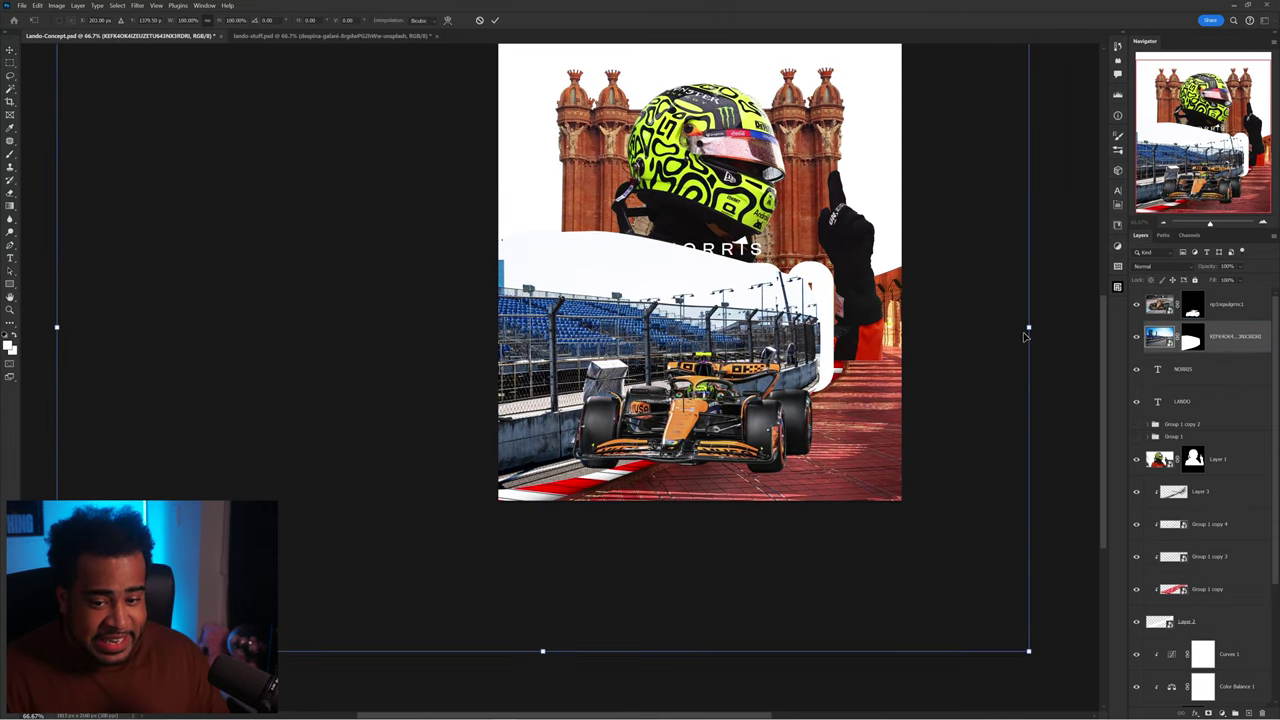
pyautogui.moveTo(1025, 336); pyautogui.dragTo(912, 330)
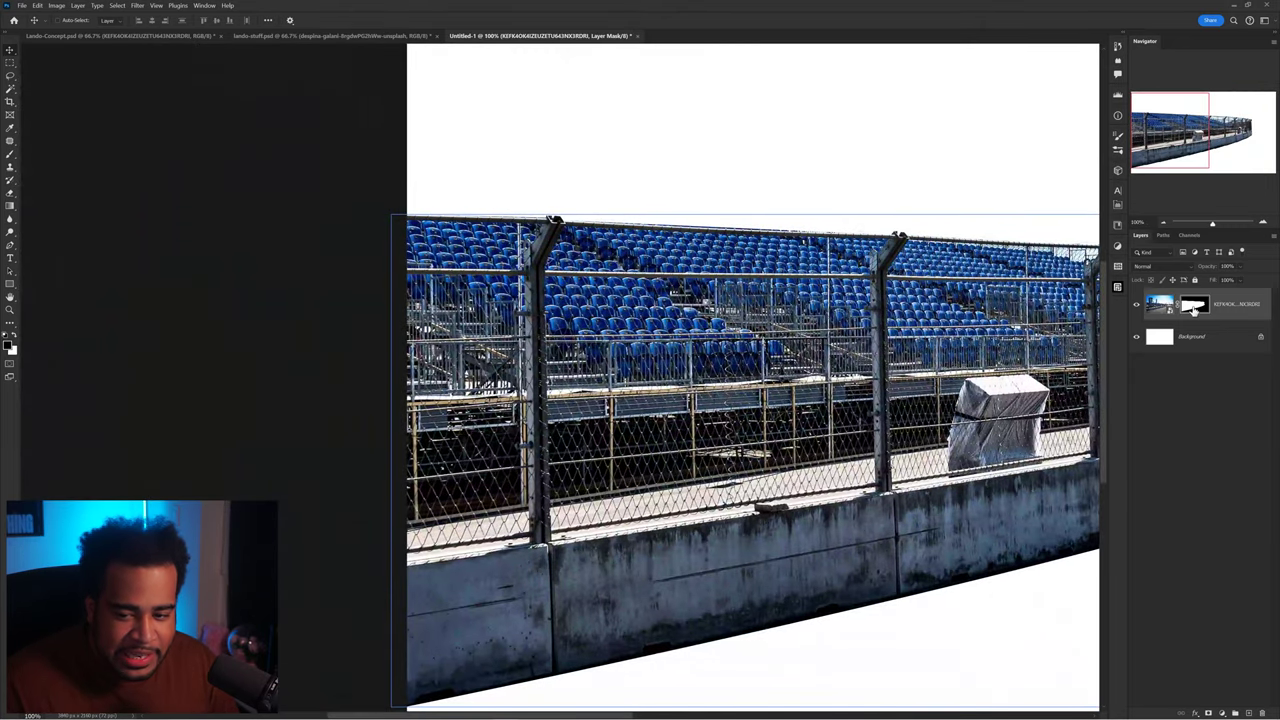
# Step: In the separate fence document, mask out the grandstand and background, leaving only the posts, wires and concrete wall
pyautogui.press('b')
pyautogui.scroll(-2, 646, 335)
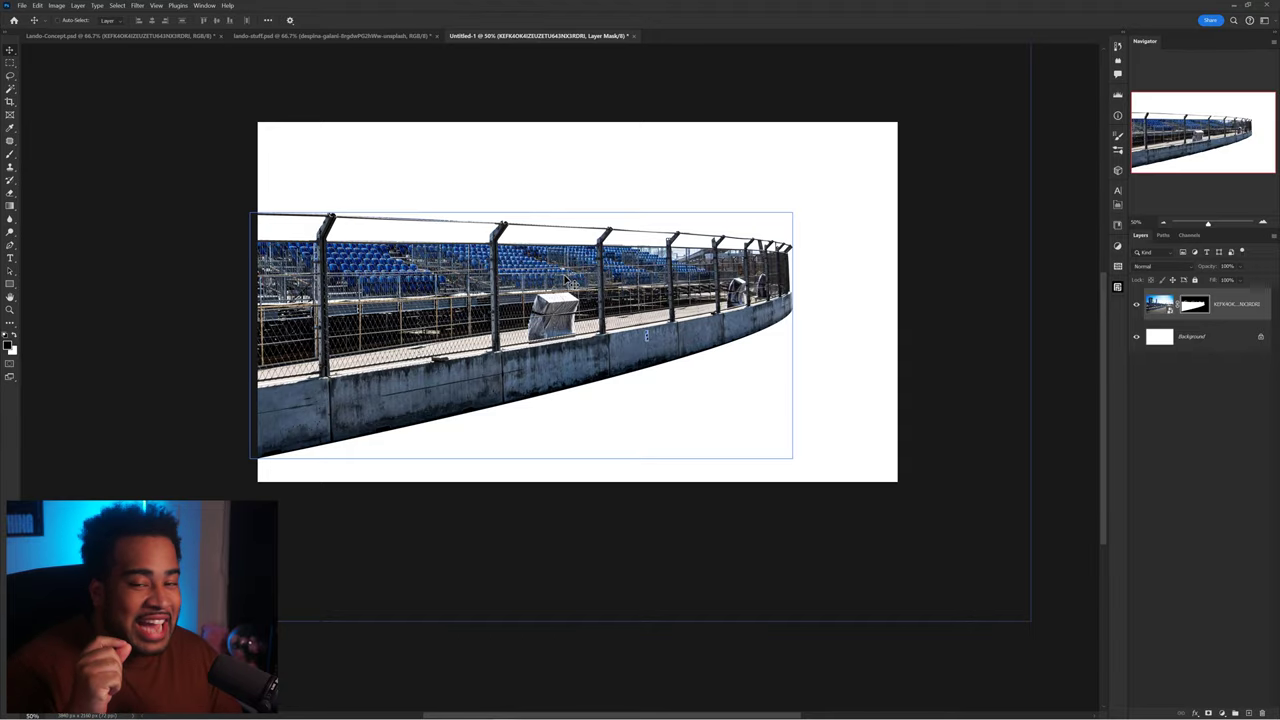
pyautogui.scroll(6, 430, 270)
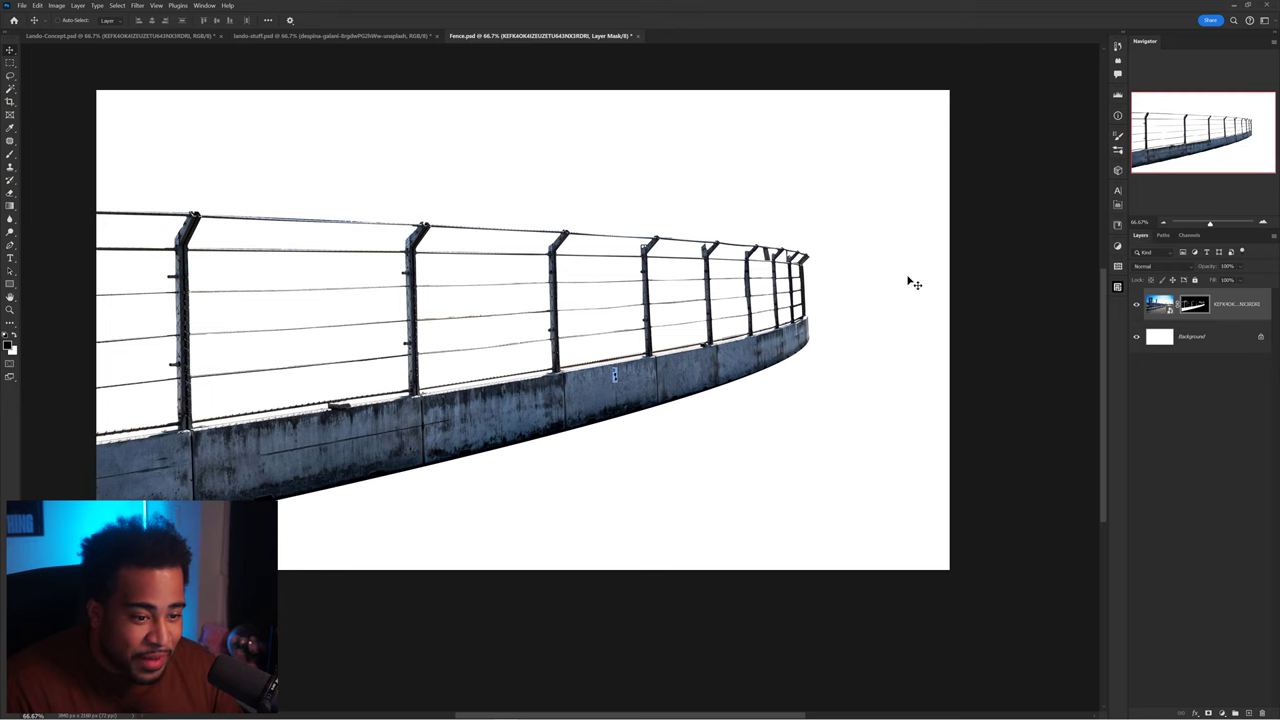
pyautogui.hscroll(-2, 908, 281)
pyautogui.scroll(3, 849, 258)
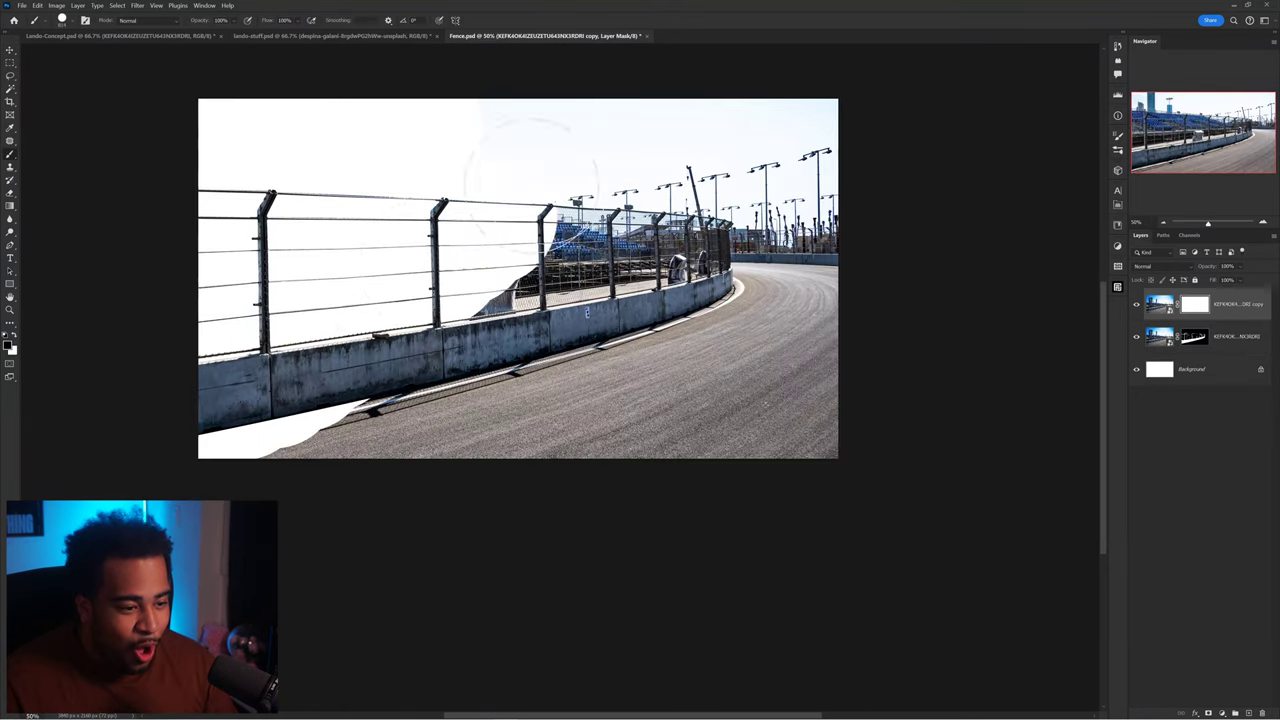
pyautogui.moveTo(300, 440)
pyautogui.mouseDown()
pyautogui.moveTo(362, 398)
pyautogui.moveTo(533, 362)
pyautogui.moveTo(866, 123)
pyautogui.moveTo(543, 534)
pyautogui.moveTo(848, 289)
pyautogui.moveTo(777, 157)
pyautogui.mouseUp()
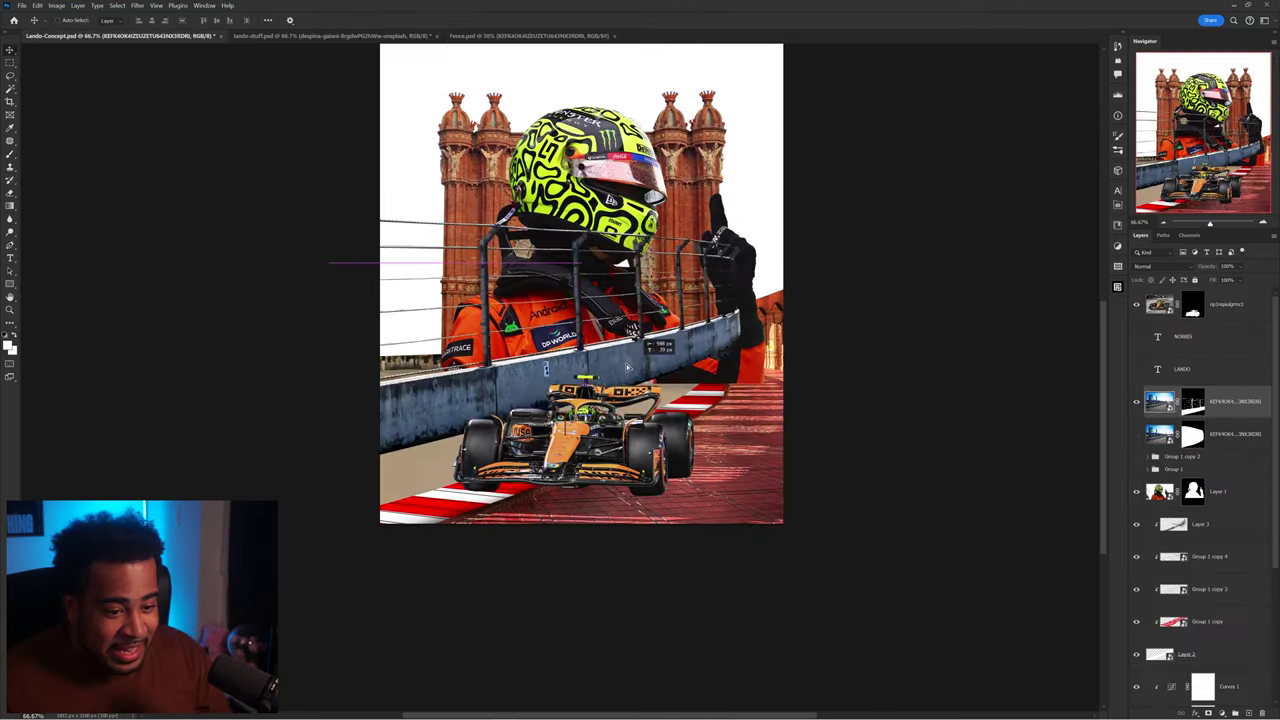
# Step: Position the cut-out fence behind the car and titles, with its concrete wall running along the left side of the poster
pyautogui.moveTo(618, 384)
pyautogui.mouseDown()
pyautogui.moveTo(668, 384)
pyautogui.moveTo(676, 408)
pyautogui.mouseUp()
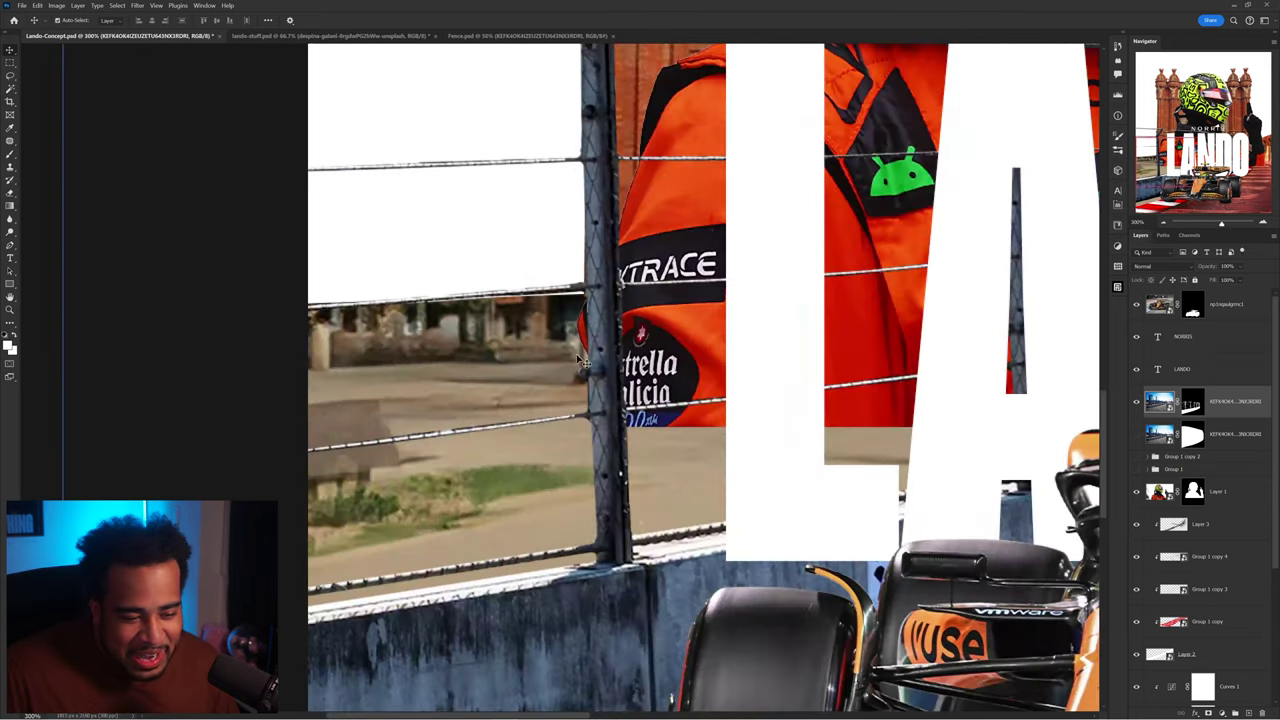
pyautogui.scroll(-3, 585, 362)
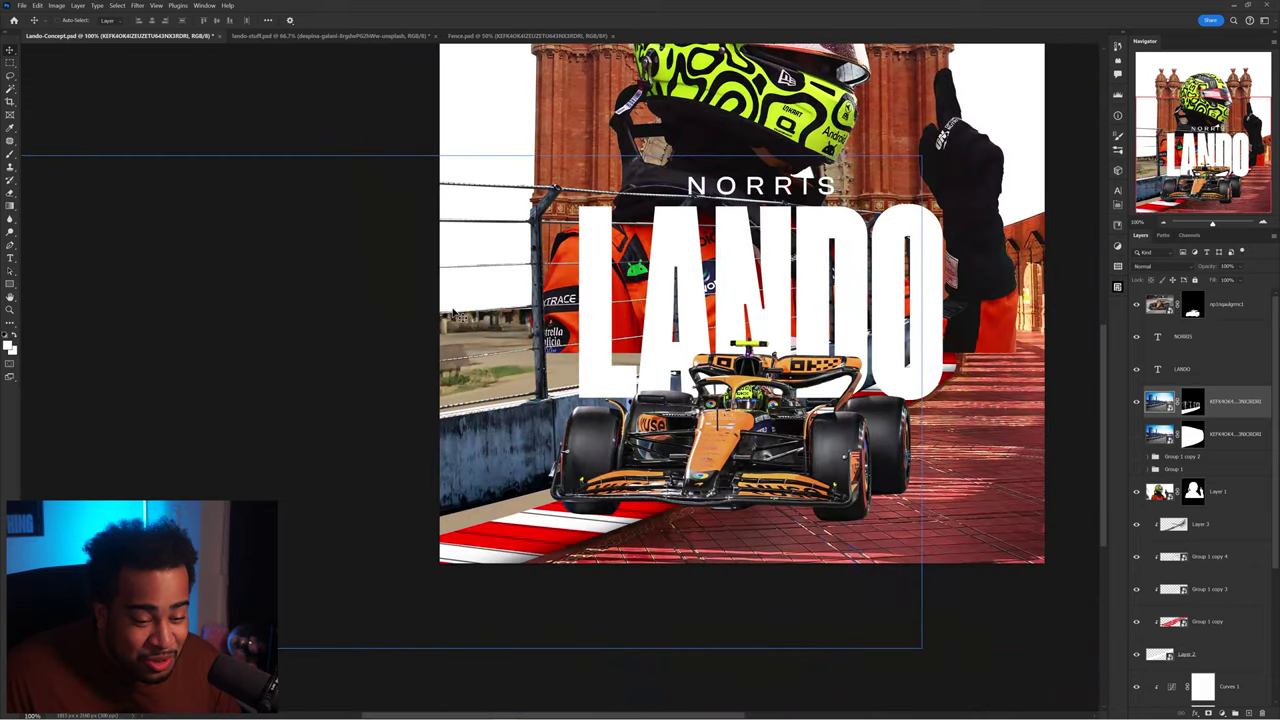
pyautogui.click(648, 290)
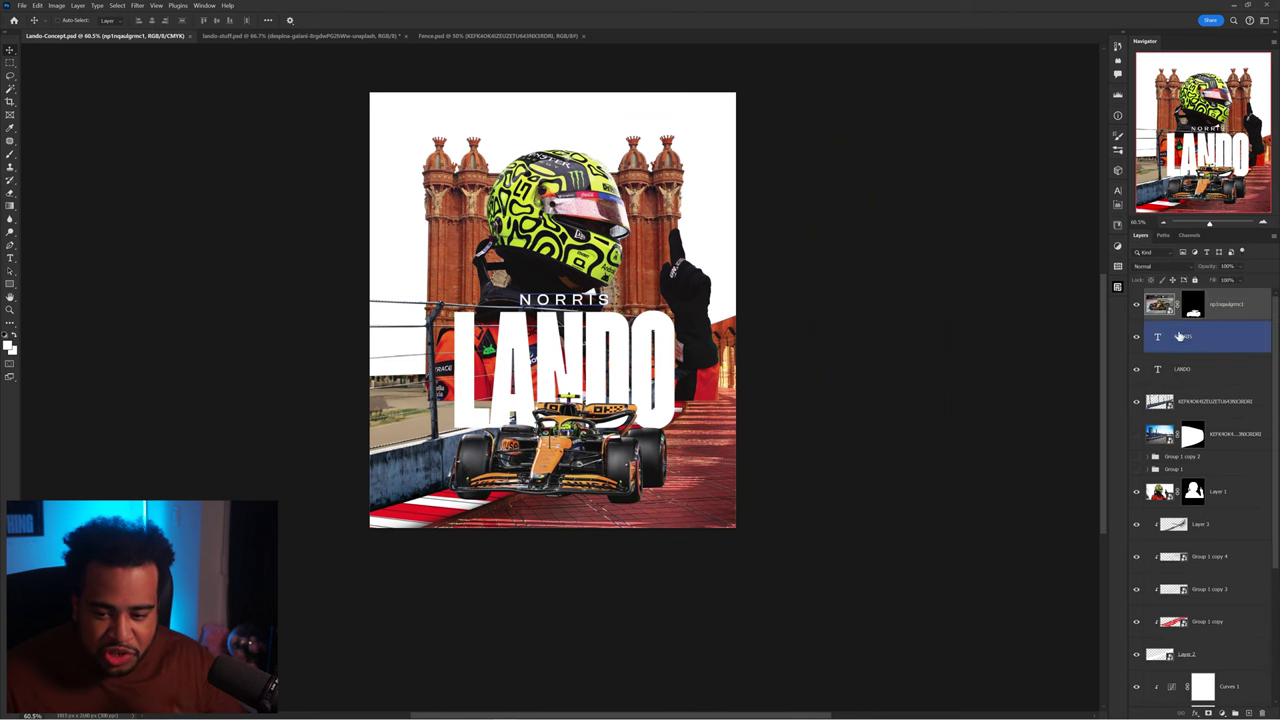
# Step: Add an empty layer between the car and "NORRIS" layers for painting the car's shadow
pyautogui.click(1180, 337)
pyautogui.click(1249, 713)
pyautogui.press('b')
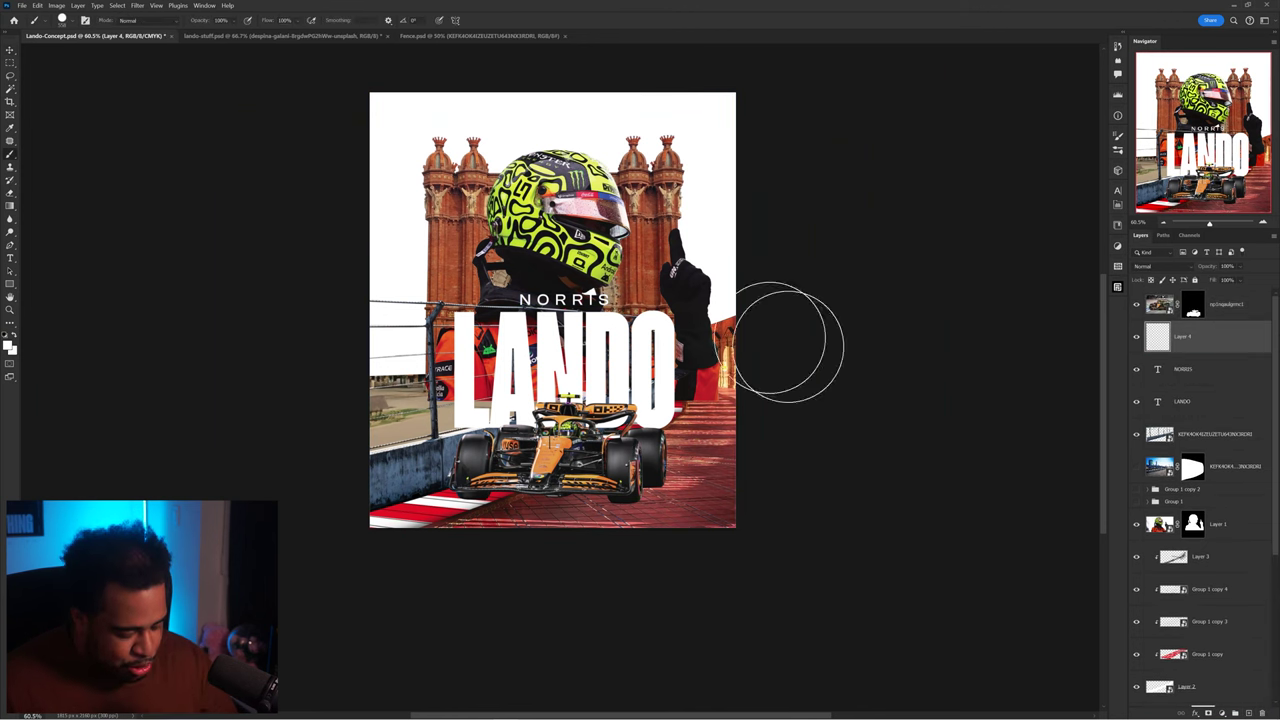
pyautogui.scroll(1, 513, 480)
# Step: Paint a black contact shadow on the ground beneath the car with a flattened brush
pyautogui.rightClick(706, 470)
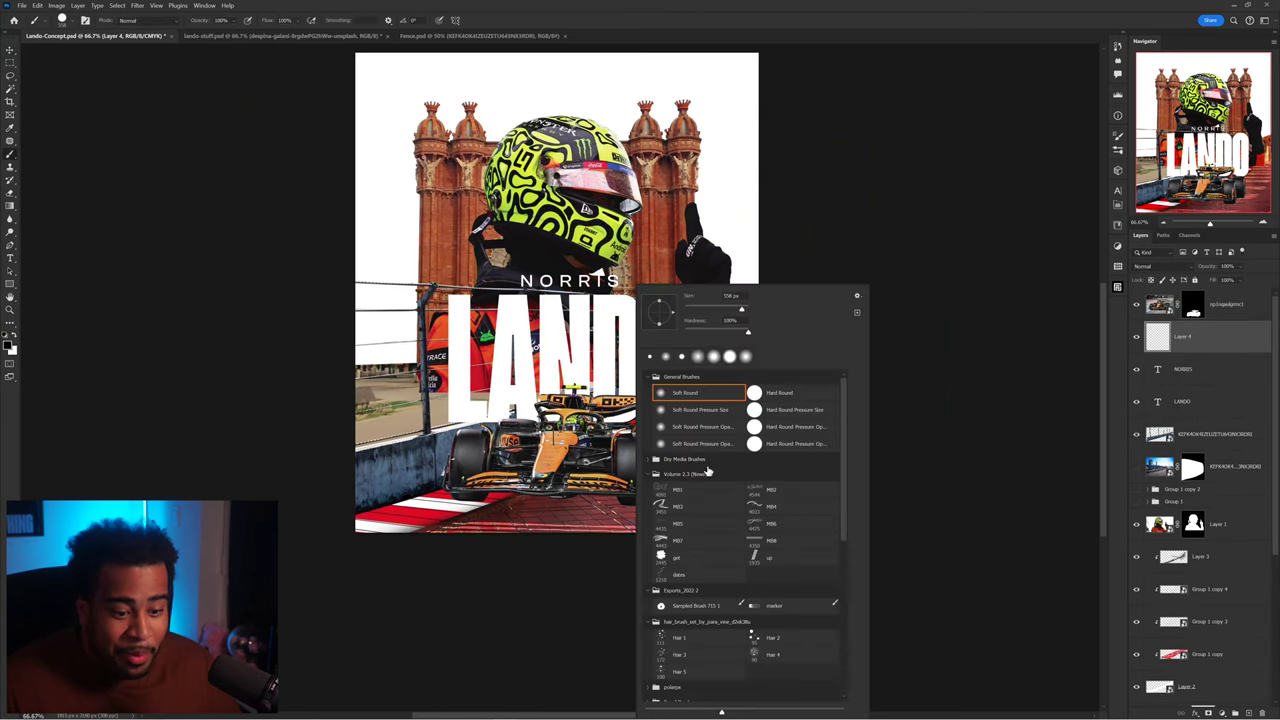
pyautogui.scroll(-5, 685, 594)
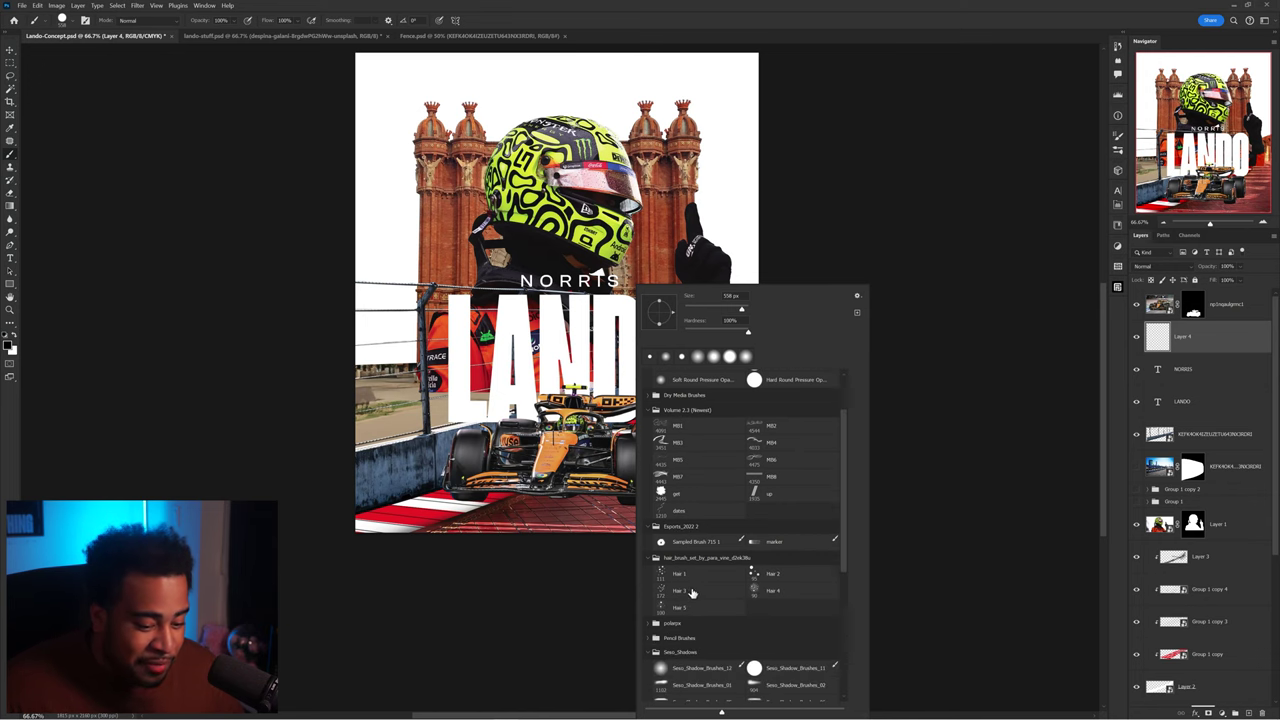
pyautogui.doubleClick(691, 625)
pyautogui.scroll(2, 556, 494)
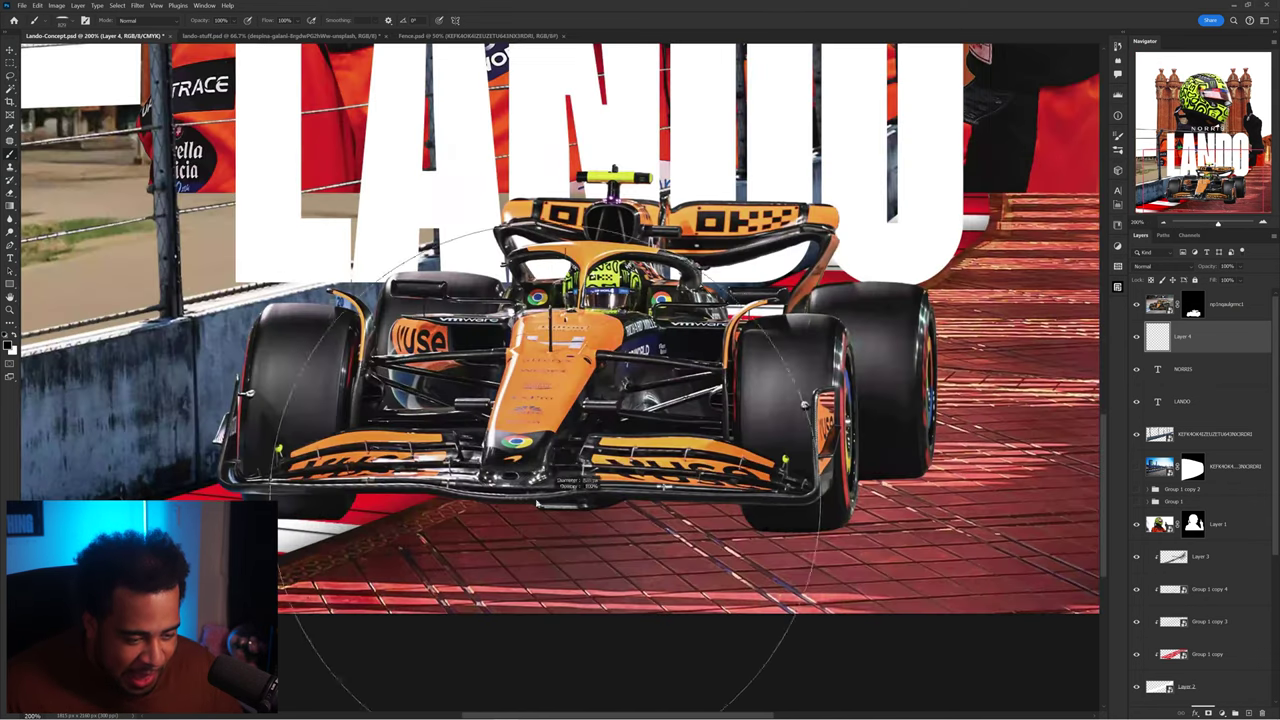
pyautogui.click(520, 508)
pyautogui.click(513, 503)
pyautogui.click(530, 490)
pyautogui.press('[')
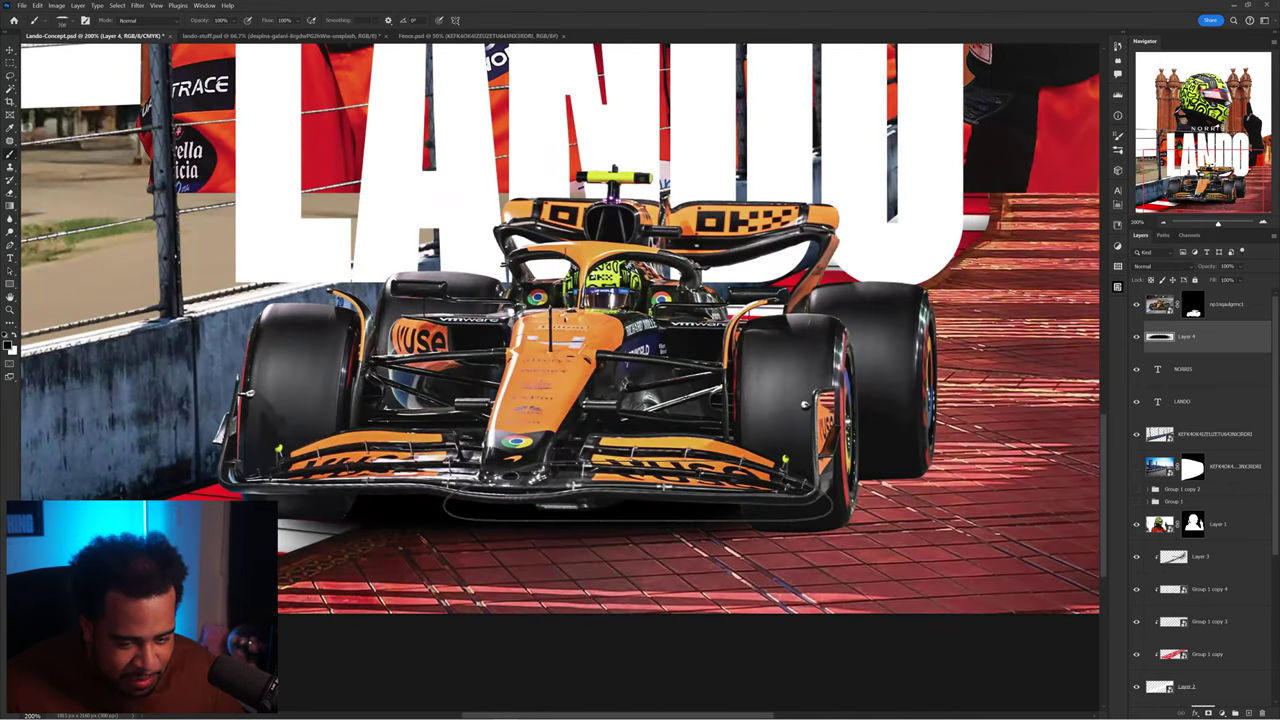
pyautogui.press('[')
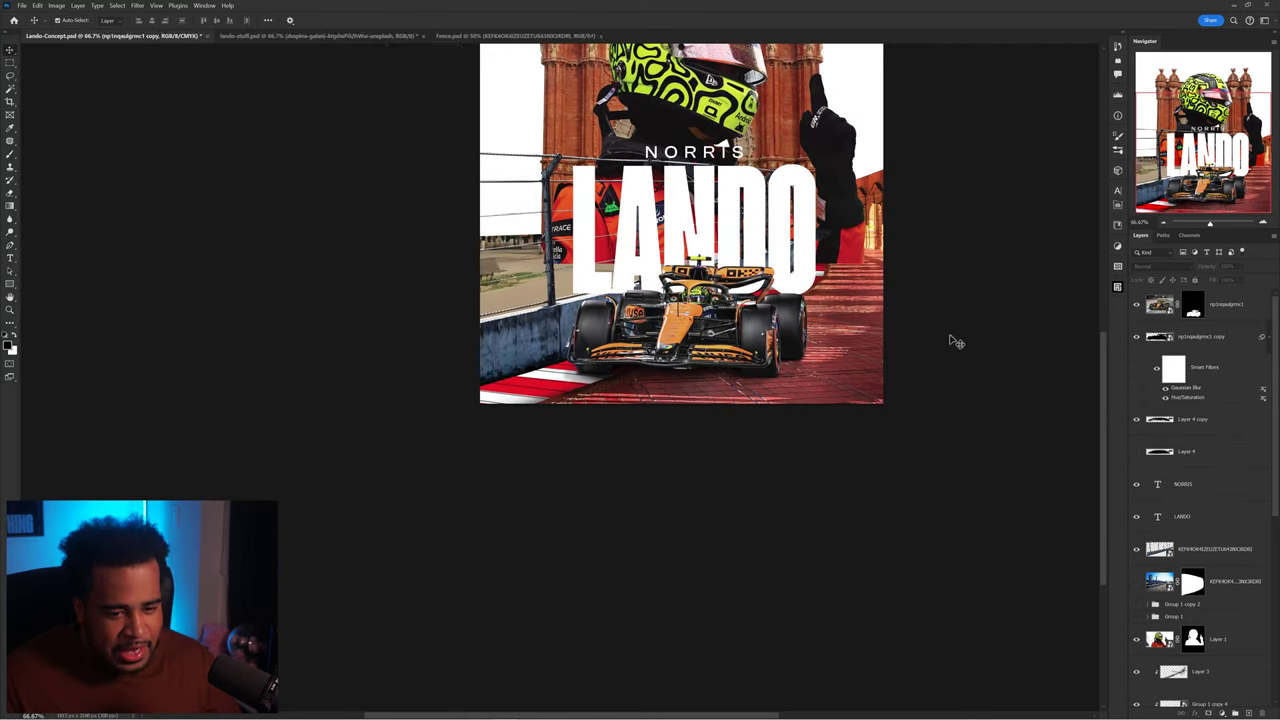
# Step: Add a new empty layer above the car and clip it to the car layer
pyautogui.click(733, 340)
pyautogui.moveTo(734, 340); pyautogui.dragTo(819, 321)
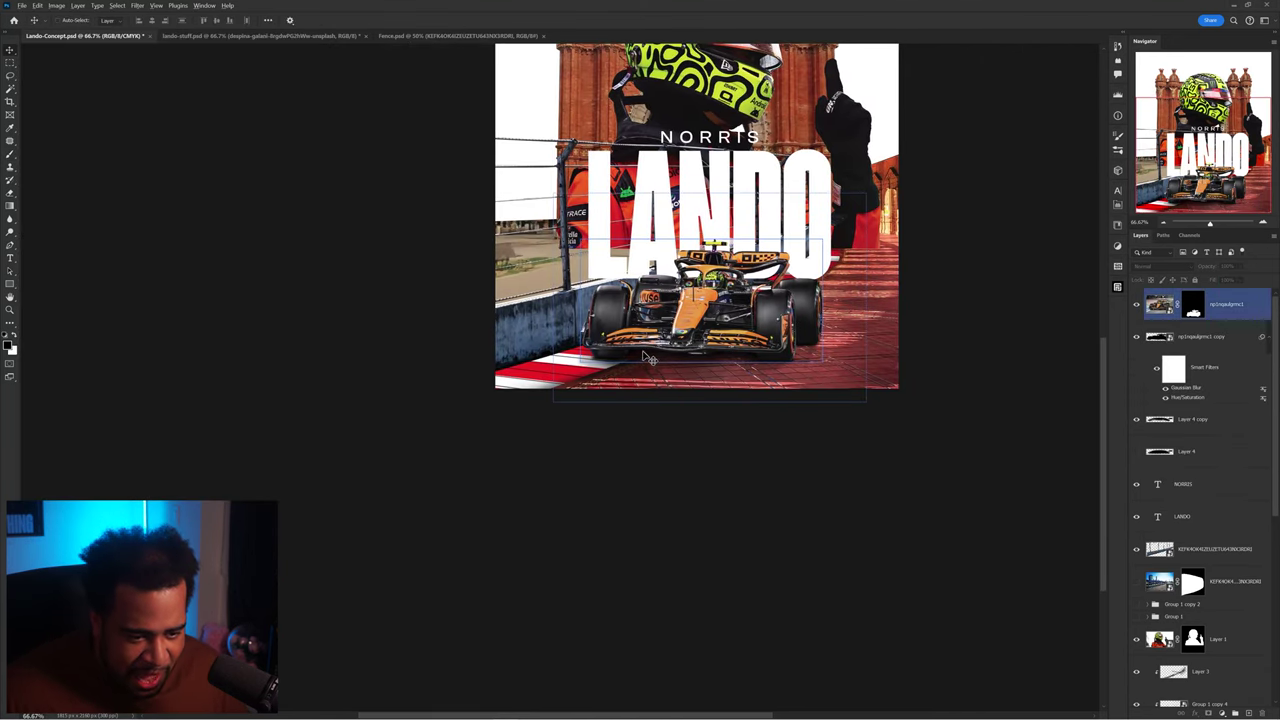
pyautogui.click(660, 352)
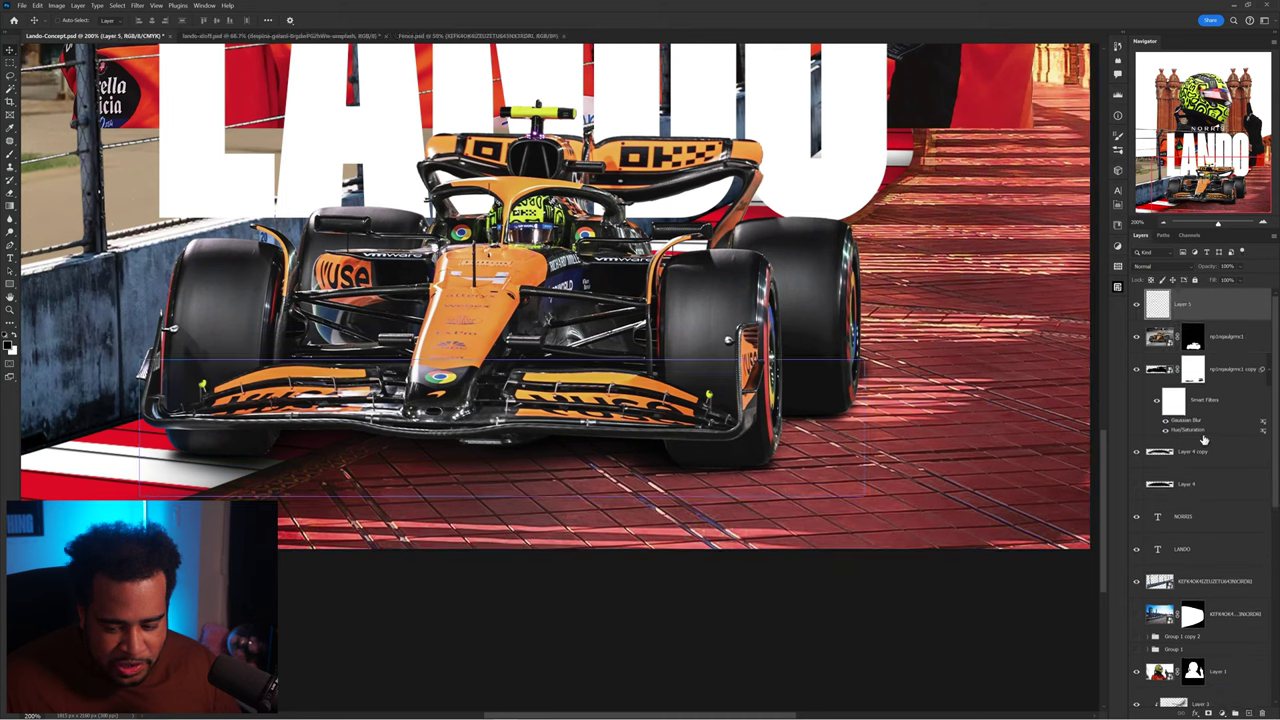
pyautogui.keyDown('alt'); pyautogui.click(1206, 320); pyautogui.keyUp('alt')
# Step: Darken the undersides of the car's right-hand tyres with a soft black brush at reduced opacity on the clipped layer
pyautogui.press('b')
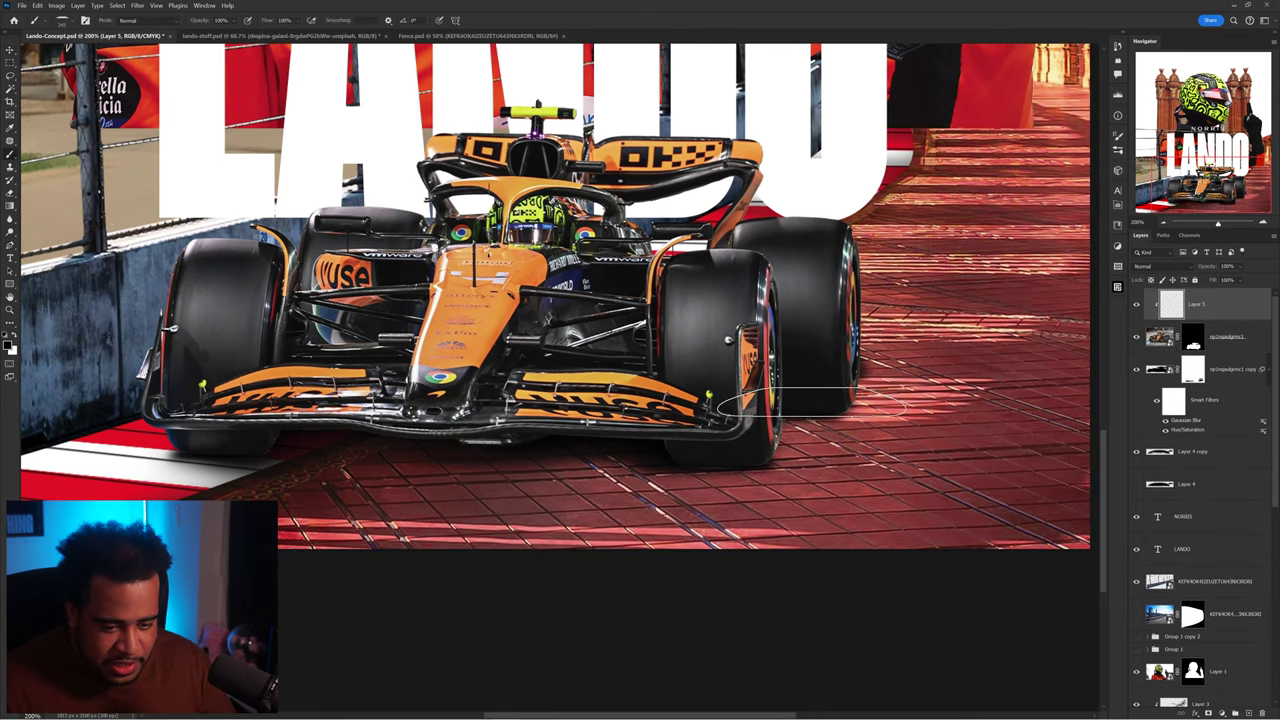
pyautogui.rightClick(812, 402)
pyautogui.moveTo(358, 388); pyautogui.dragTo(300, 394)
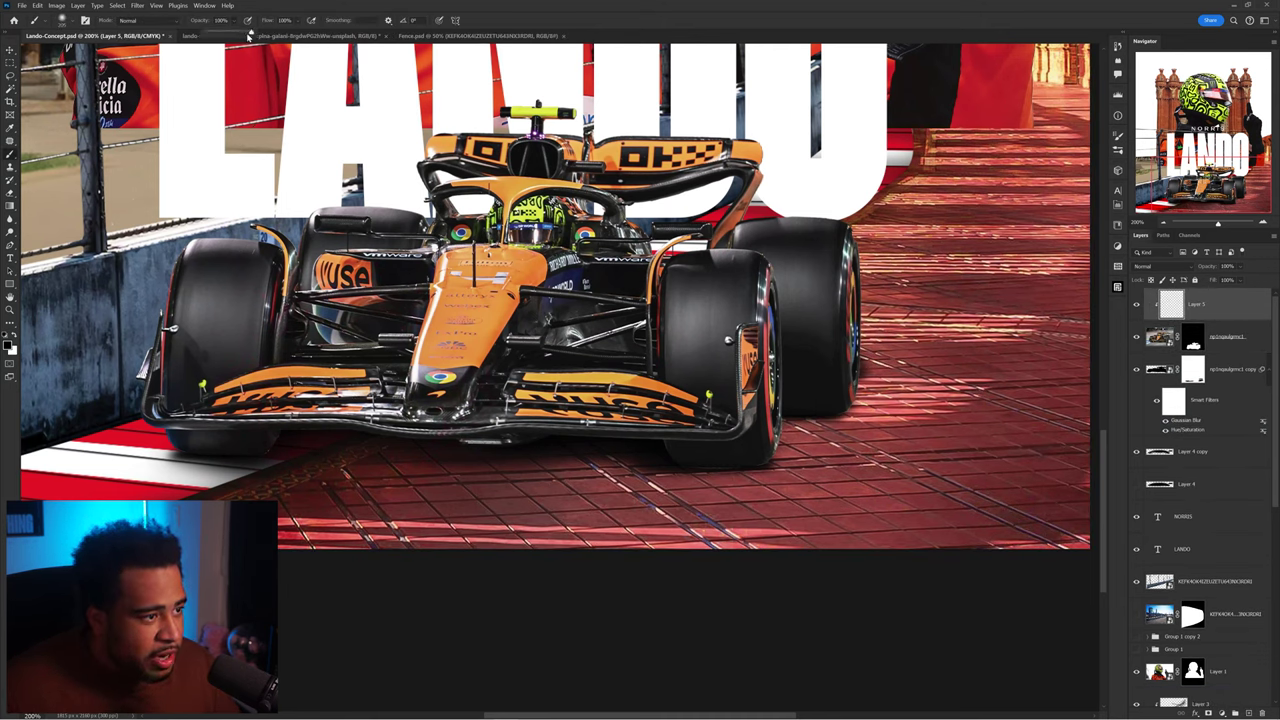
pyautogui.scroll(2, 818, 457)
pyautogui.moveTo(783, 452); pyautogui.dragTo(690, 458)
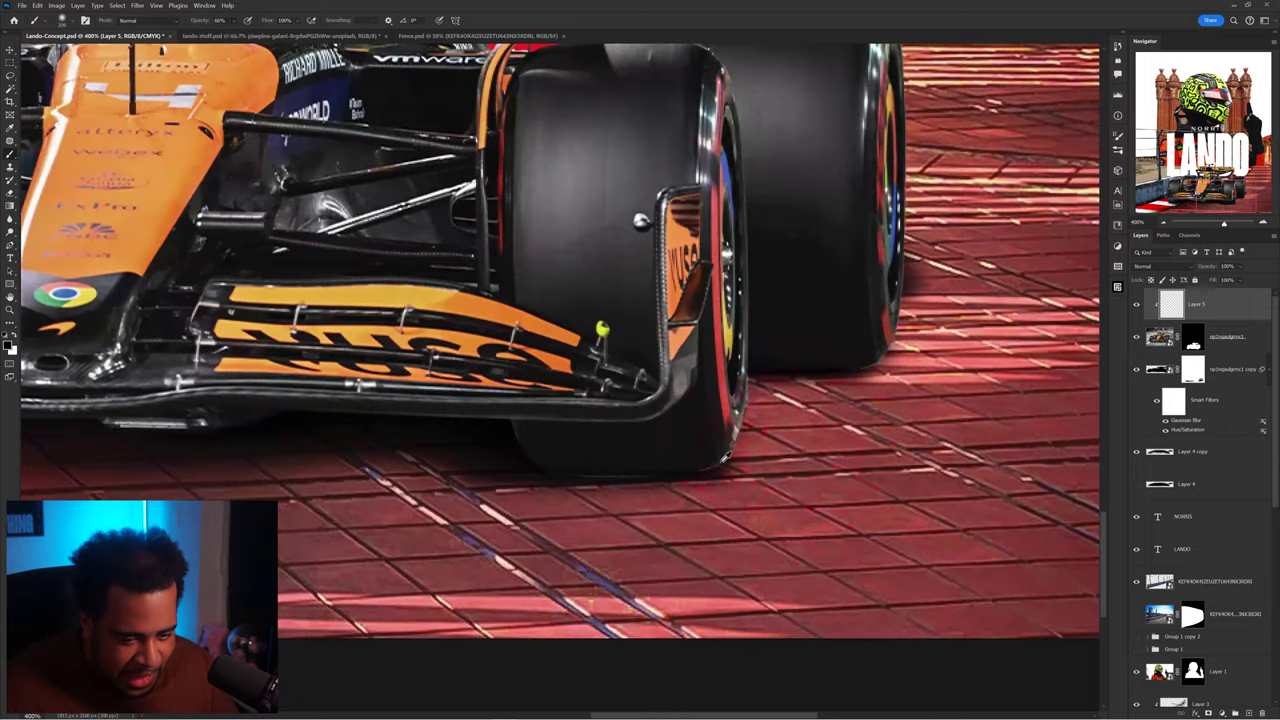
pyautogui.scroll(2, 626, 465)
pyautogui.moveTo(540, 481); pyautogui.dragTo(554, 491)
pyautogui.moveTo(472, 500)
pyautogui.mouseDown()
pyautogui.moveTo(653, 519)
pyautogui.moveTo(612, 516)
pyautogui.moveTo(727, 509)
pyautogui.moveTo(550, 506)
pyautogui.moveTo(675, 512)
pyautogui.moveTo(873, 417)
pyautogui.moveTo(783, 531)
pyautogui.moveTo(785, 497)
pyautogui.mouseUp()
pyautogui.moveTo(985, 371); pyautogui.dragTo(627, 399)
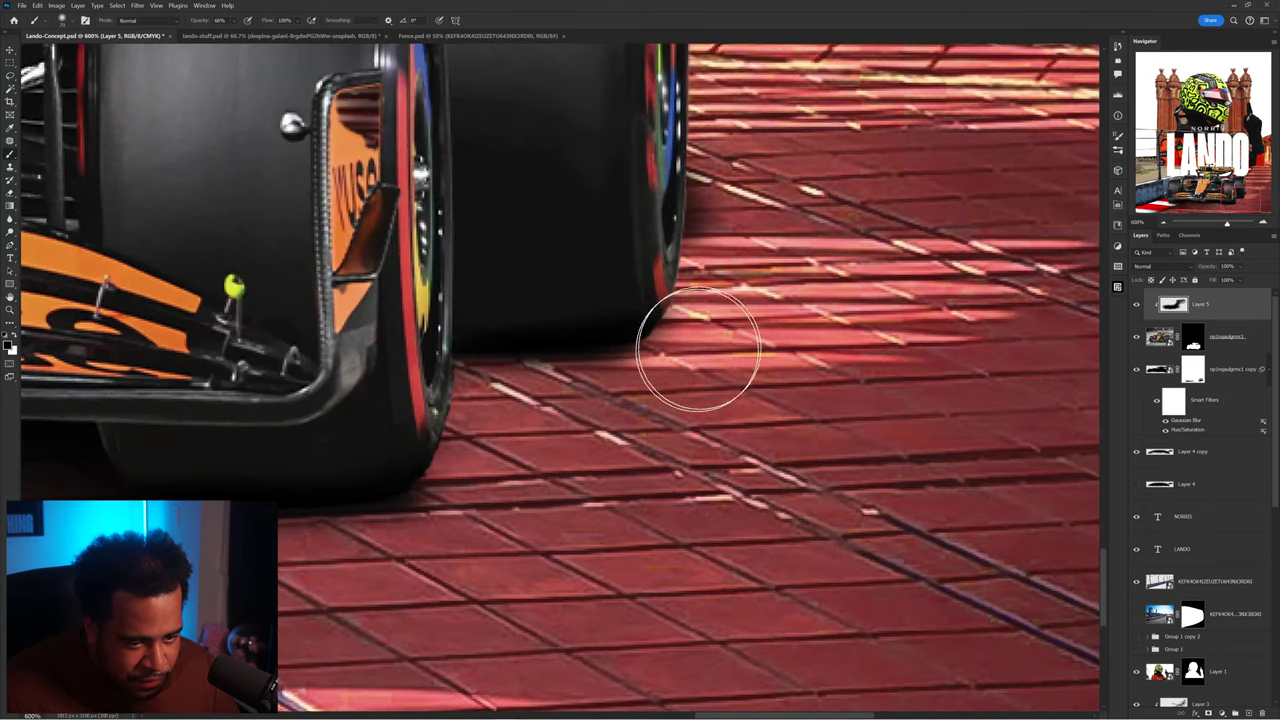
pyautogui.press('v')
pyautogui.hotkey('ctrl', '0')
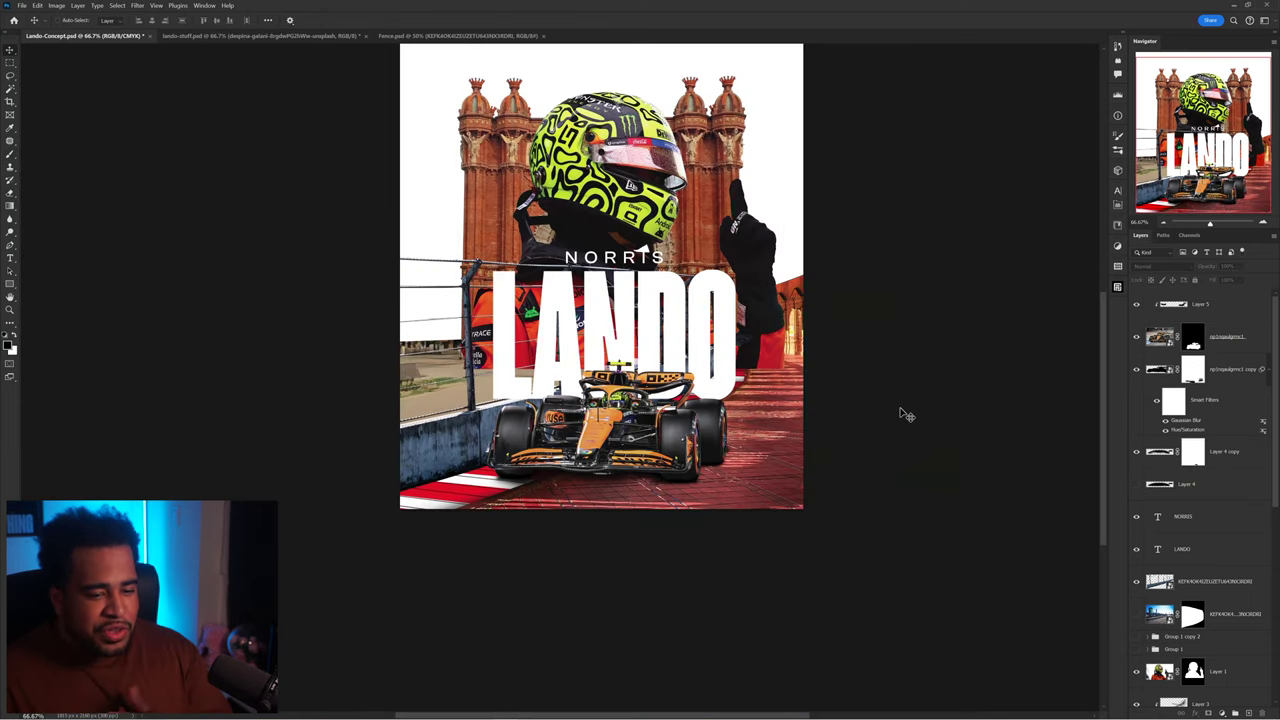
# Step: Open the car layer in the Camera Raw Filter with a before/after comparison, set Texture to +20 and increase Clarity
pyautogui.click(713, 435)
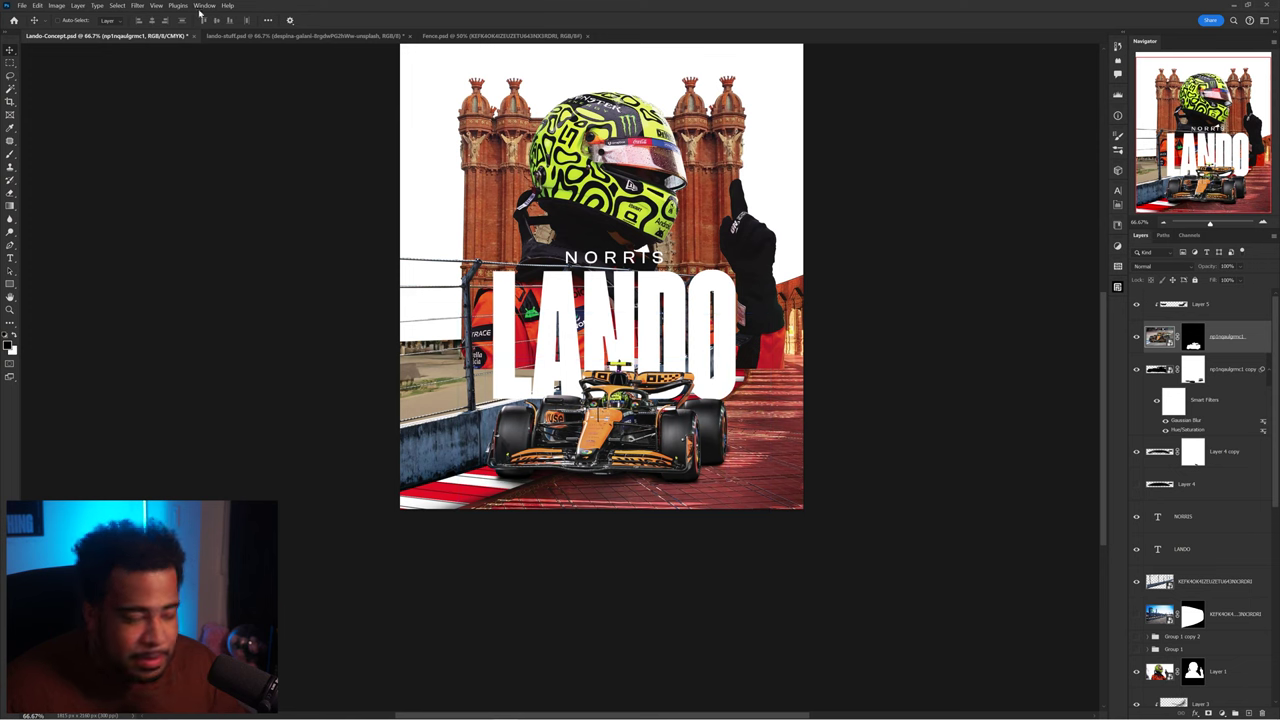
pyautogui.click(139, 6)
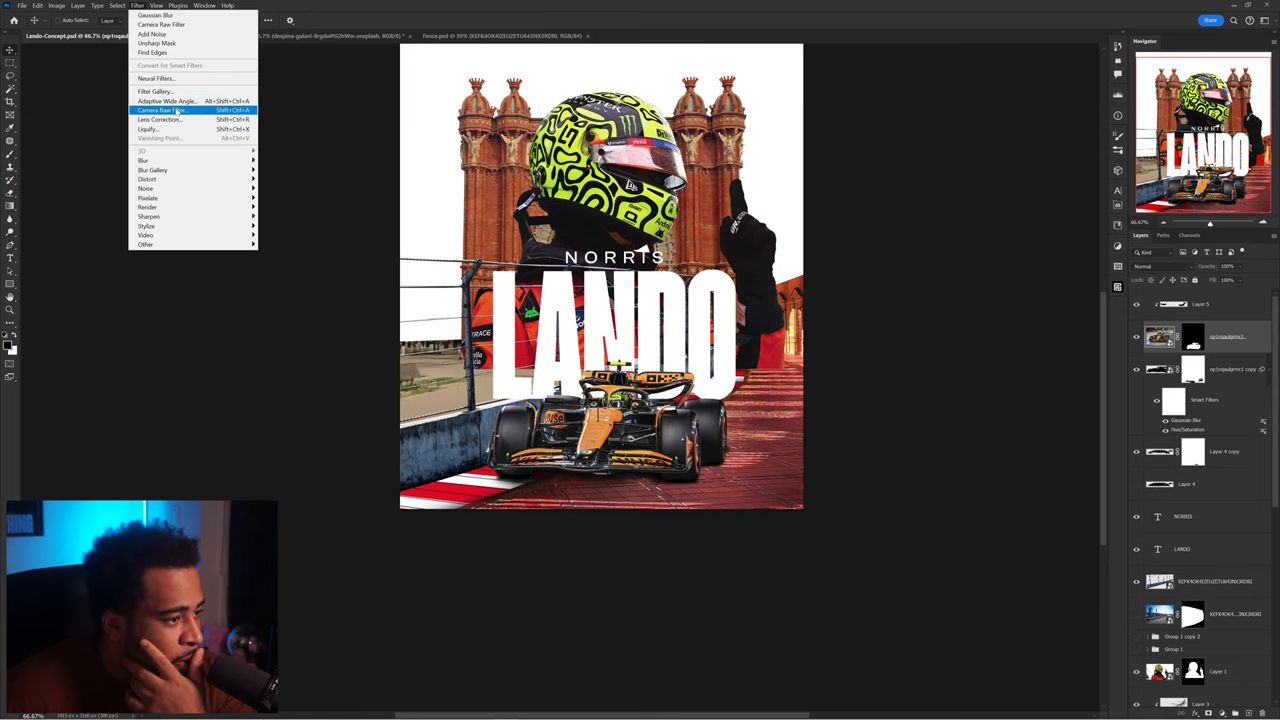
pyautogui.click(175, 110)
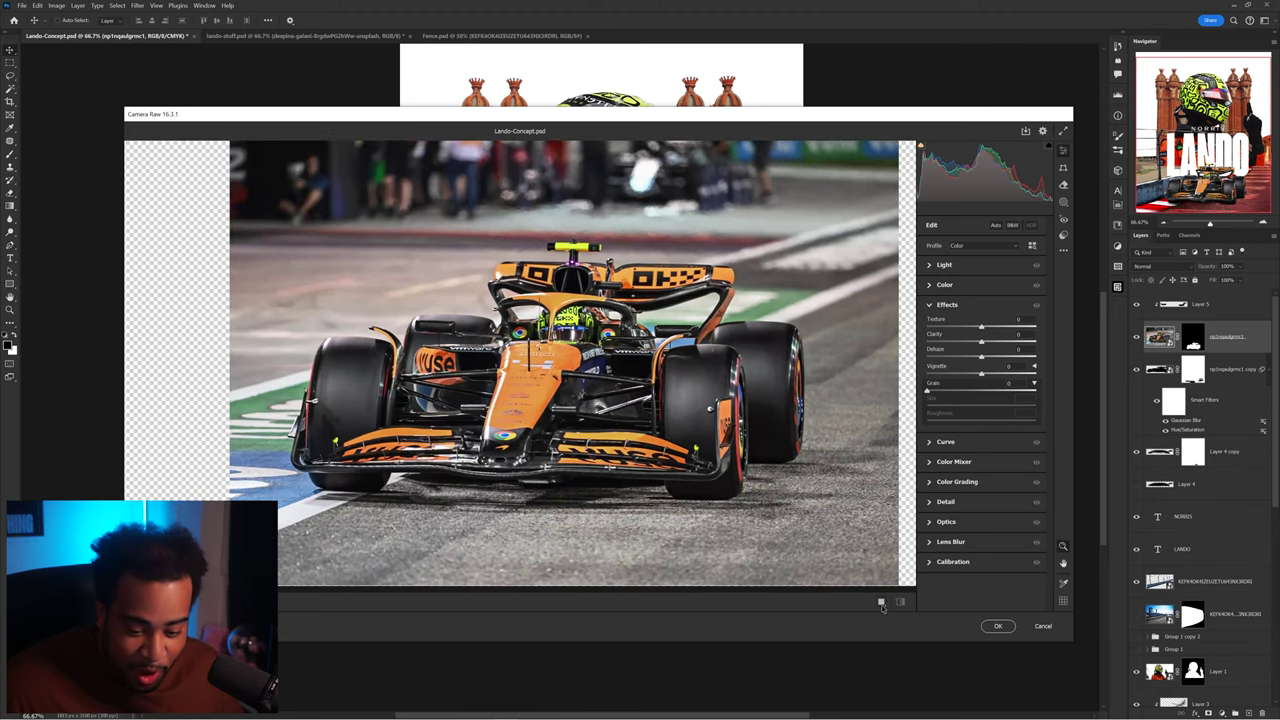
pyautogui.click(881, 603)
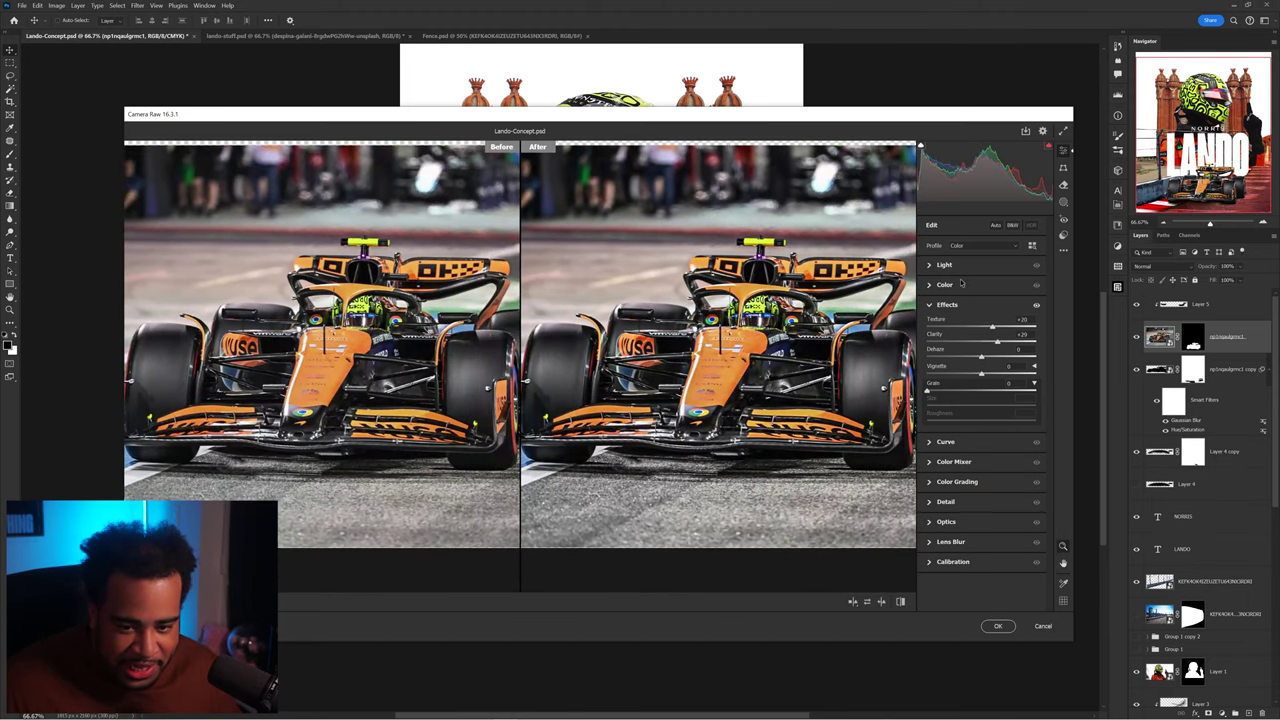
# Step: Boost the Oranges saturation, set Sharpening to 80 and apply the Camera Raw adjustments to the car
pyautogui.moveTo(998, 436); pyautogui.dragTo(1007, 436)
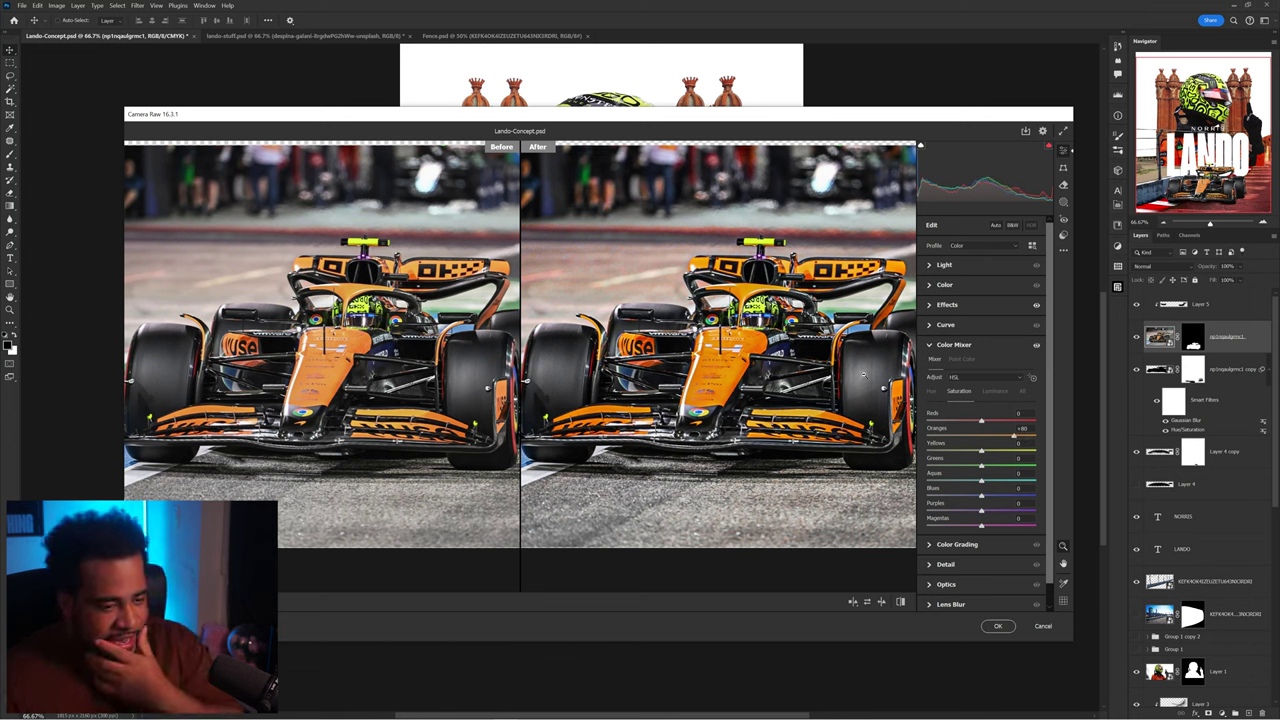
pyautogui.click(942, 564)
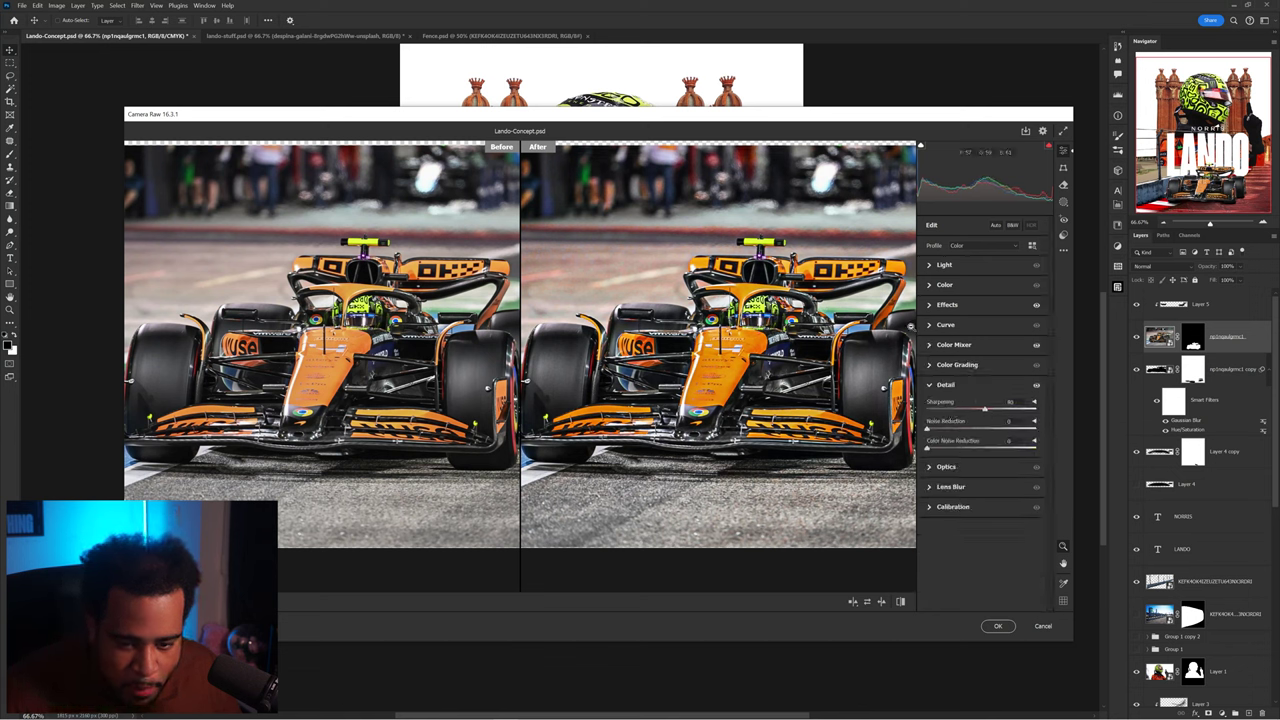
pyautogui.click(929, 266)
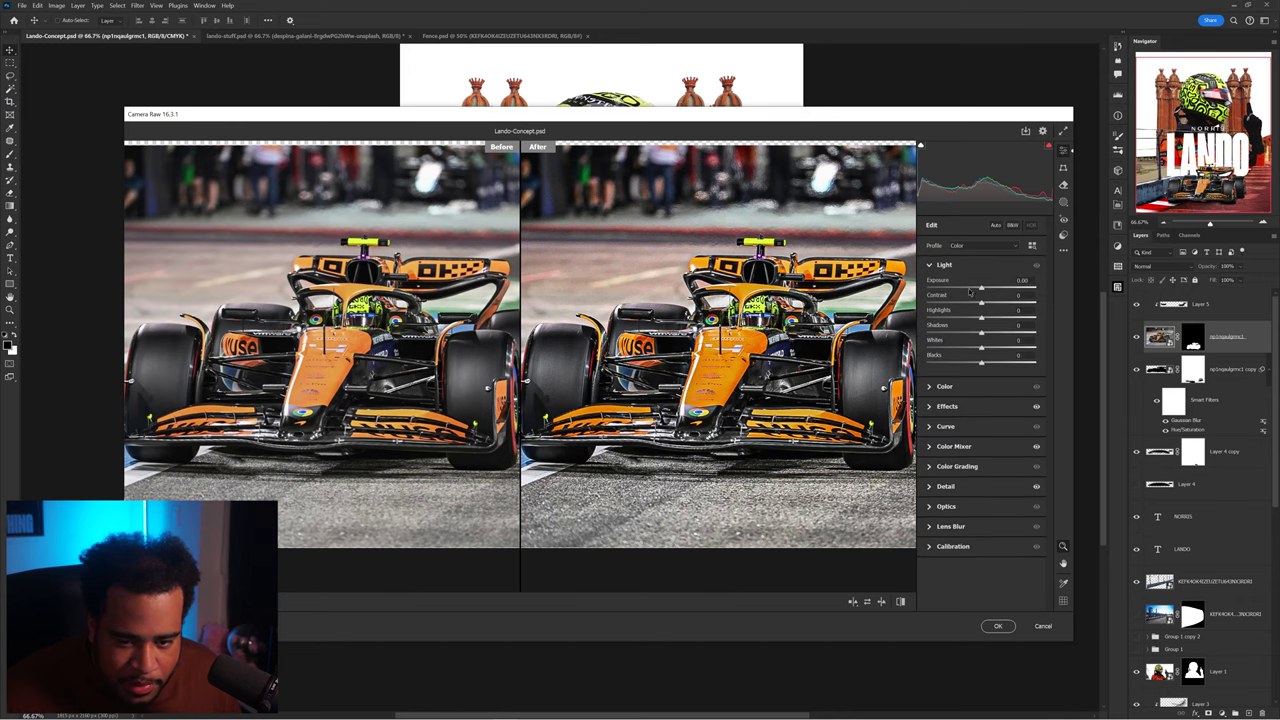
pyautogui.press('Return')
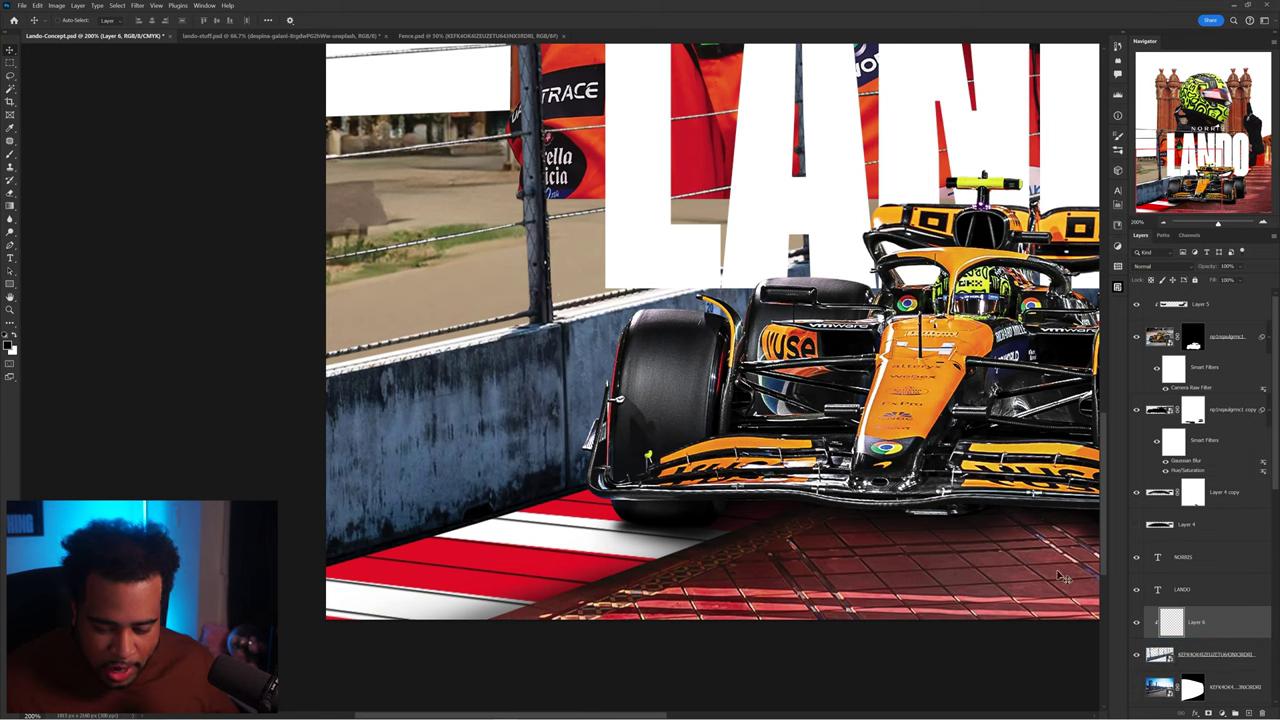
# Step: Paint a soft black shadow on the concrete wall beside the car's front wheel, using the layer clipped to the fence
pyautogui.press('b')
pyautogui.moveTo(590, 370)
pyautogui.mouseDown()
pyautogui.moveTo(617, 488)
pyautogui.moveTo(638, 406)
pyautogui.mouseUp()
pyautogui.moveTo(591, 413); pyautogui.dragTo(616, 413)
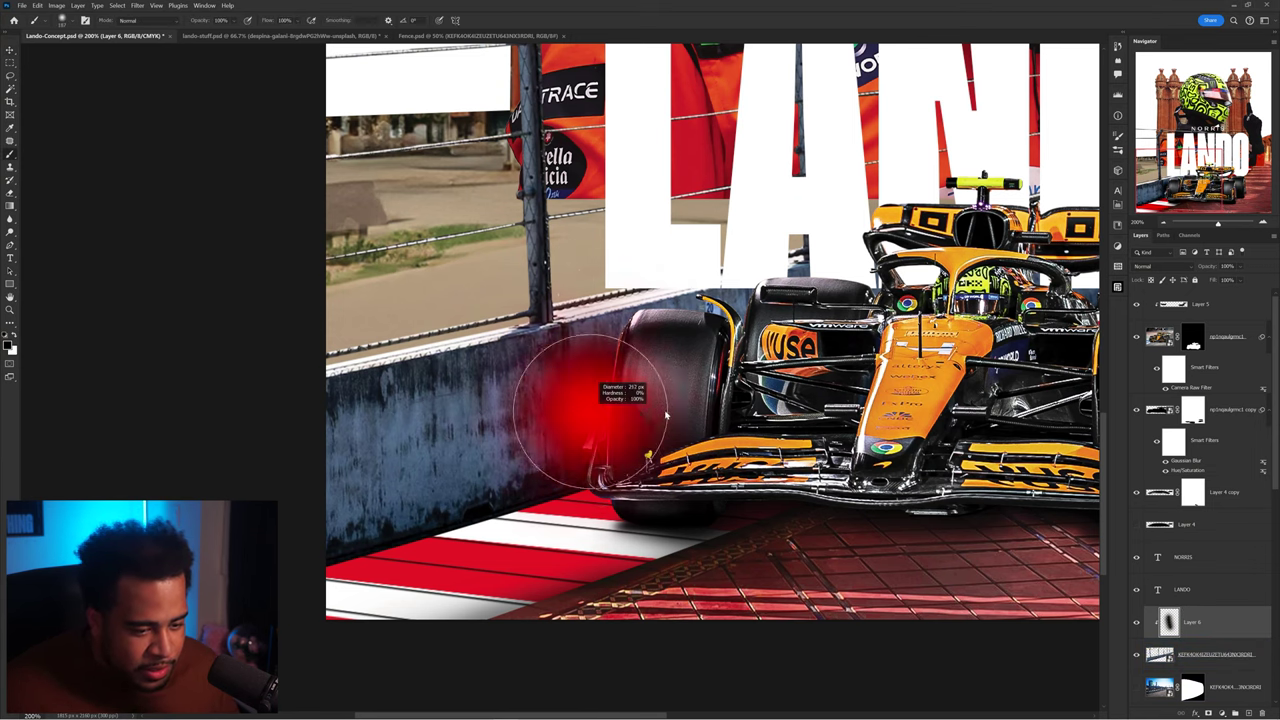
pyautogui.hotkey('ctrl', 'z')
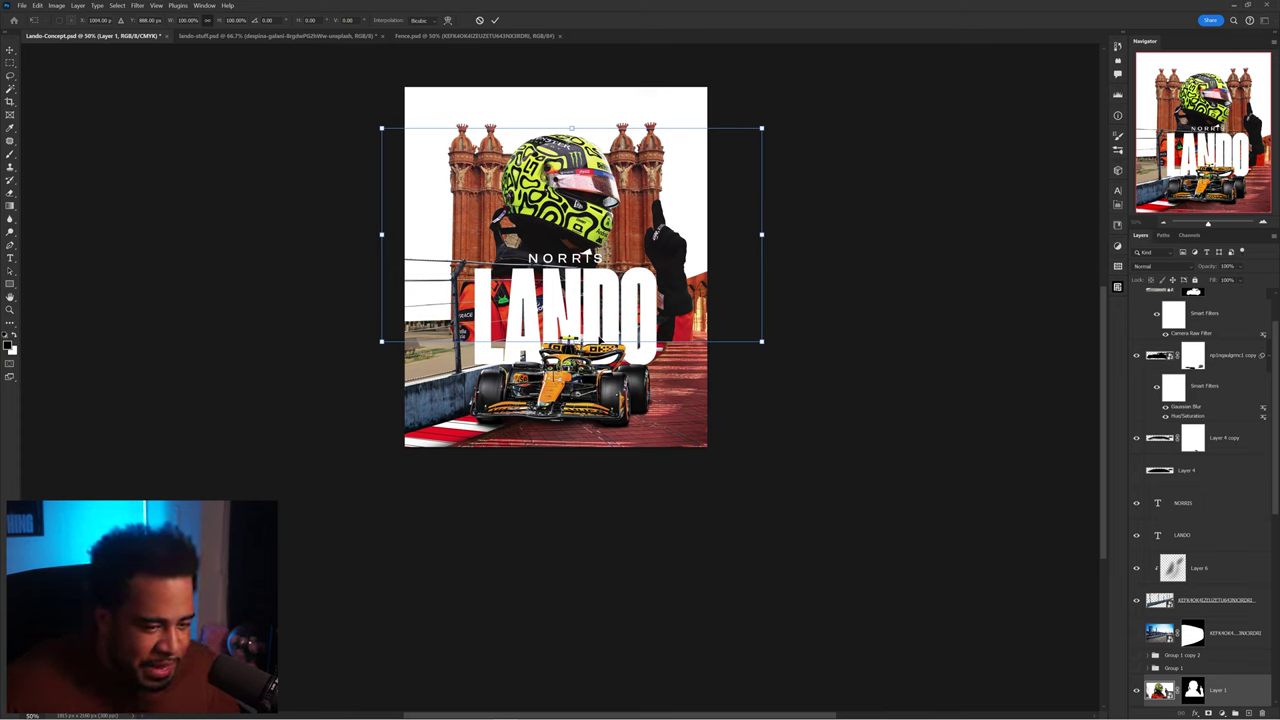
# Step: Enlarge the helmeted driver to about 117%, extending the figure downwards behind the car
pyautogui.moveTo(571, 342); pyautogui.dragTo(571, 377)
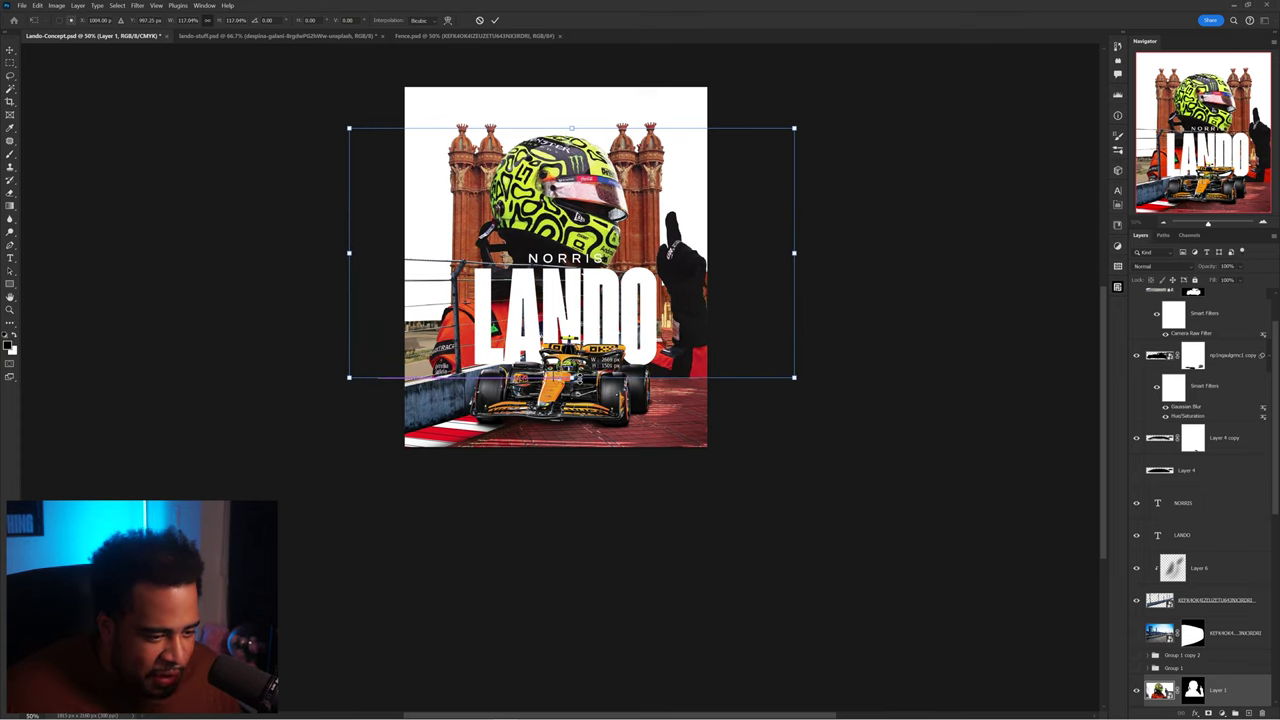
pyautogui.press('Return')
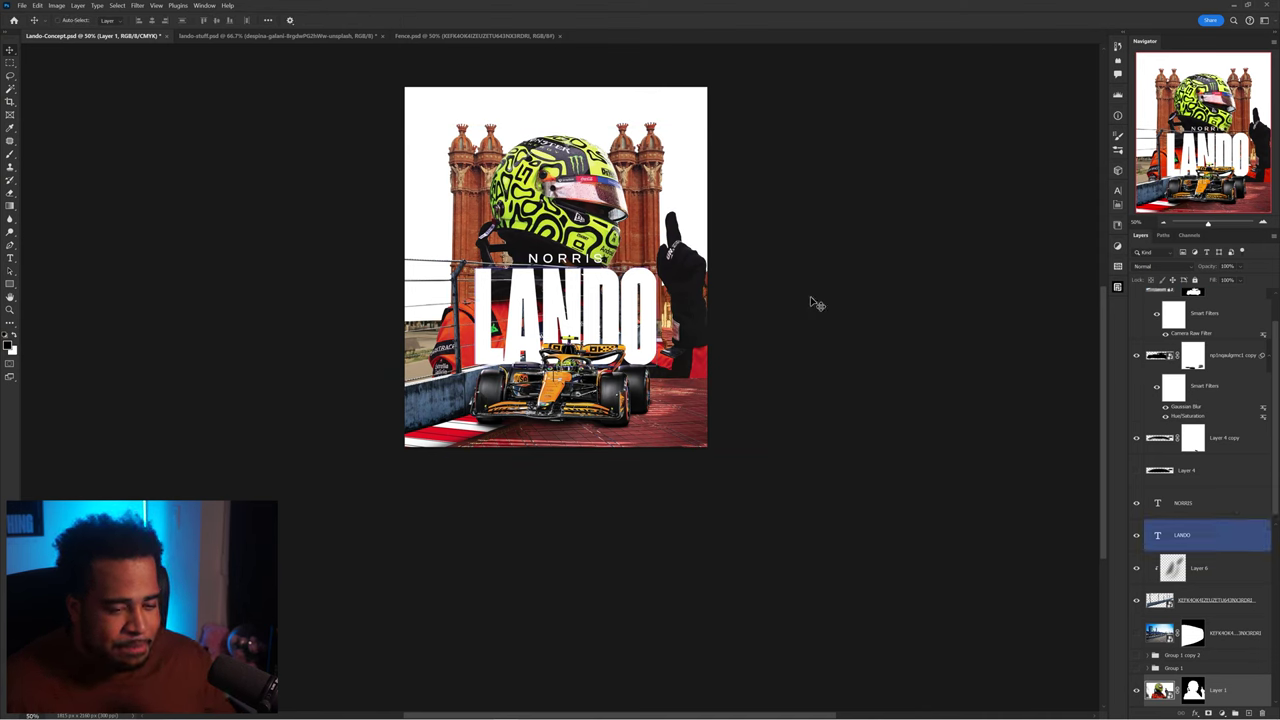
pyautogui.moveTo(688, 290); pyautogui.dragTo(689, 270)
pyautogui.hotkey('ctrl', 'z')
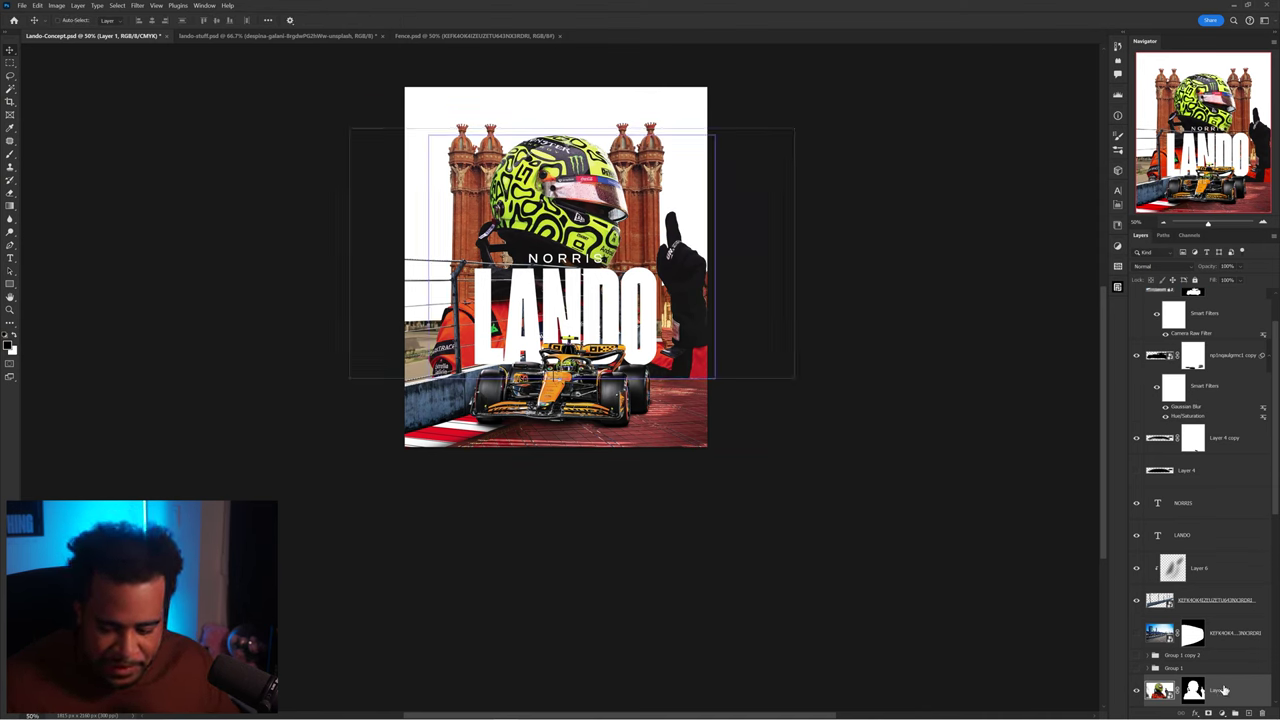
# Step: Duplicate the driver layer, hide the original, and mask out the raised hand and arm on the copy
pyautogui.hotkey('ctrl', 'j')
pyautogui.click(1193, 625)
pyautogui.press('b')
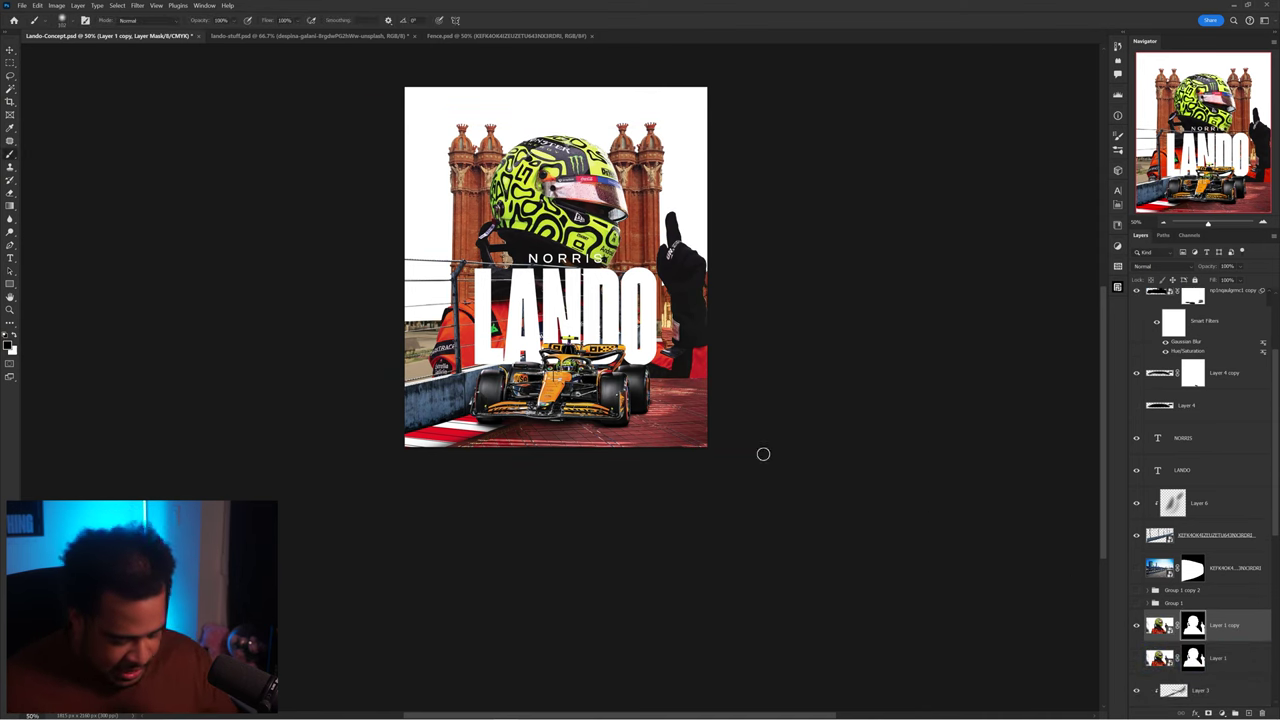
pyautogui.moveTo(676, 300); pyautogui.dragTo(676, 358)
pyautogui.press('x')
pyautogui.moveTo(676, 222)
pyautogui.mouseDown()
pyautogui.moveTo(681, 312)
pyautogui.moveTo(672, 222)
pyautogui.moveTo(690, 305)
pyautogui.mouseUp()
pyautogui.press('x')
pyautogui.keyDown('alt'); pyautogui.moveTo(691, 243); pyautogui.dragTo(654, 380); pyautogui.keyUp('alt')
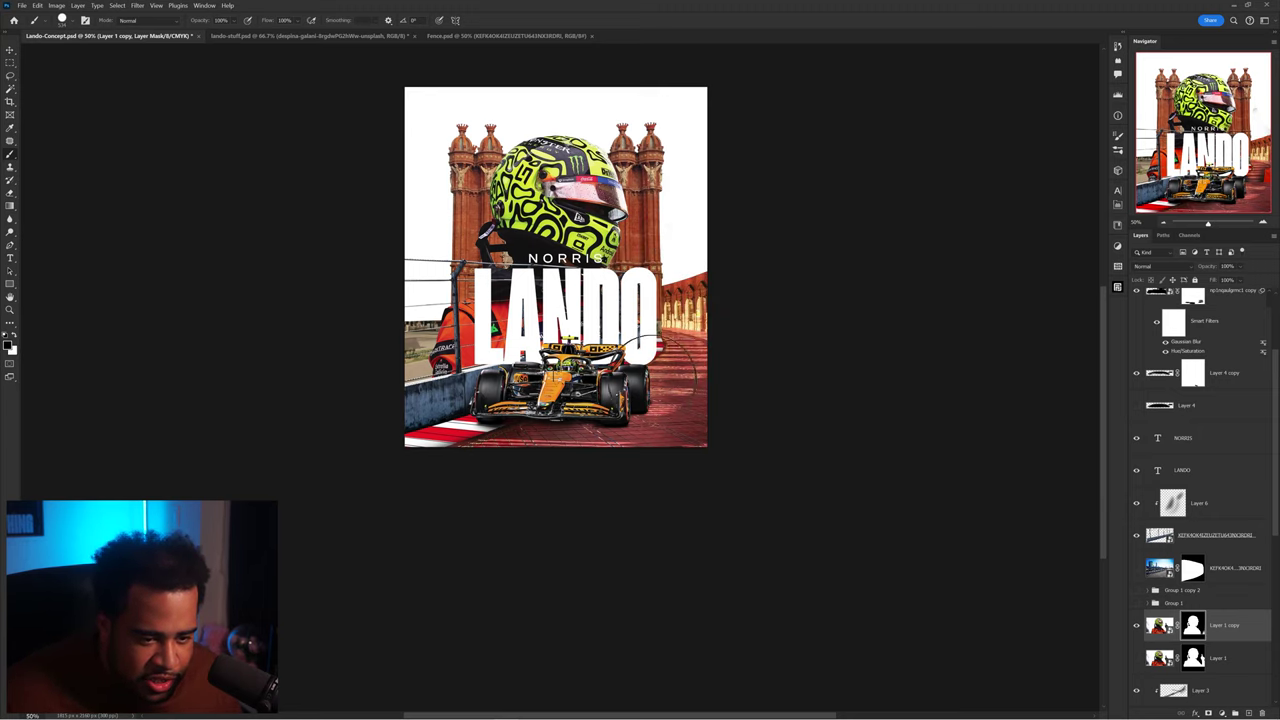
pyautogui.scroll(1, 622, 341)
pyautogui.press('v')
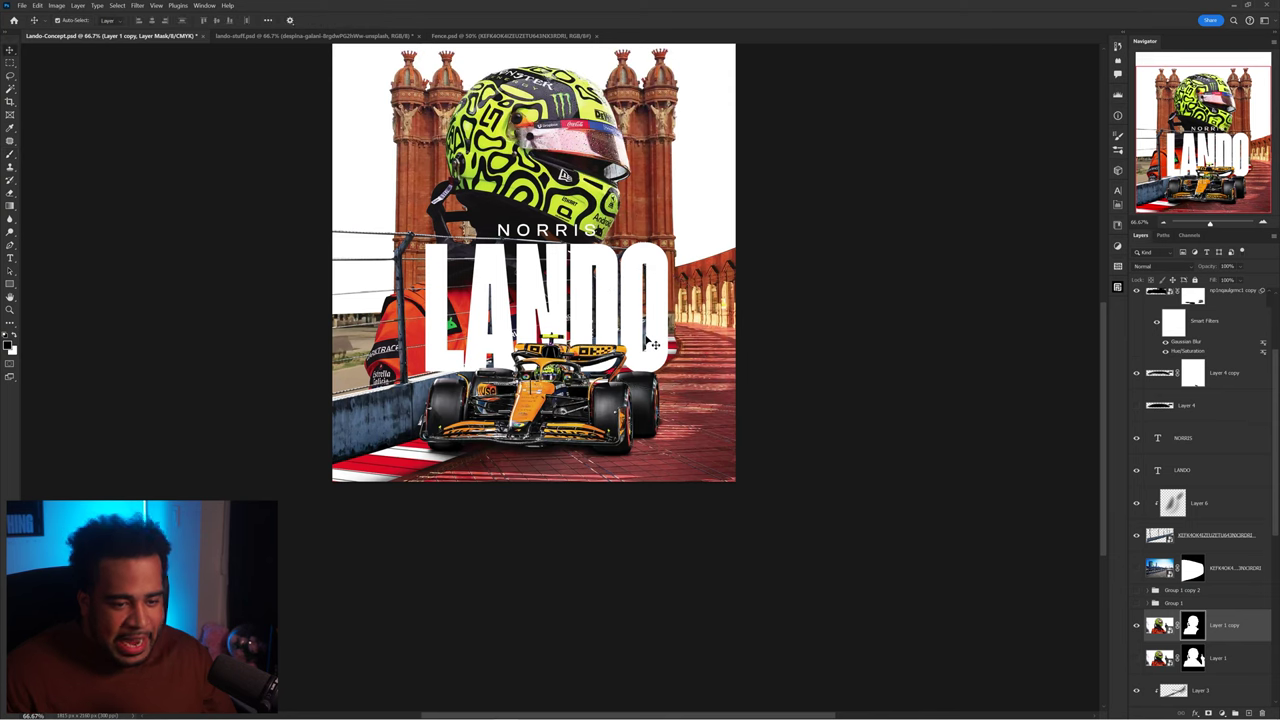
pyautogui.keyDown('ctrl'); pyautogui.moveTo(647, 337); pyautogui.dragTo(835, 218); pyautogui.keyUp('ctrl')
pyautogui.hotkey('ctrl', 'z')
pyautogui.keyDown('ctrl'); pyautogui.moveTo(643, 286); pyautogui.dragTo(662, 137); pyautogui.keyUp('ctrl')
pyautogui.hotkey('ctrl', 'z')
# Step: Hide the "LANDO" title and touch up the driver copy's mask around the lower chest behind the fence
pyautogui.scroll(2, 600, 303)
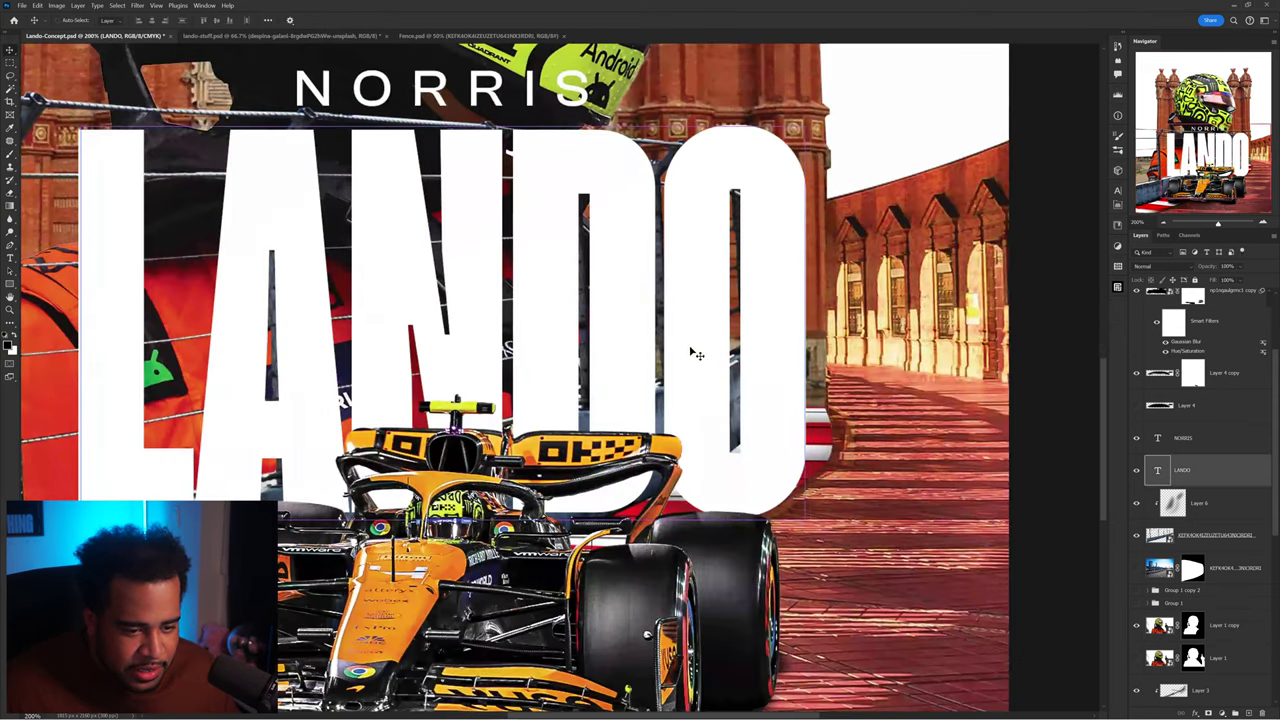
pyautogui.click(1136, 469)
pyautogui.click(1172, 630)
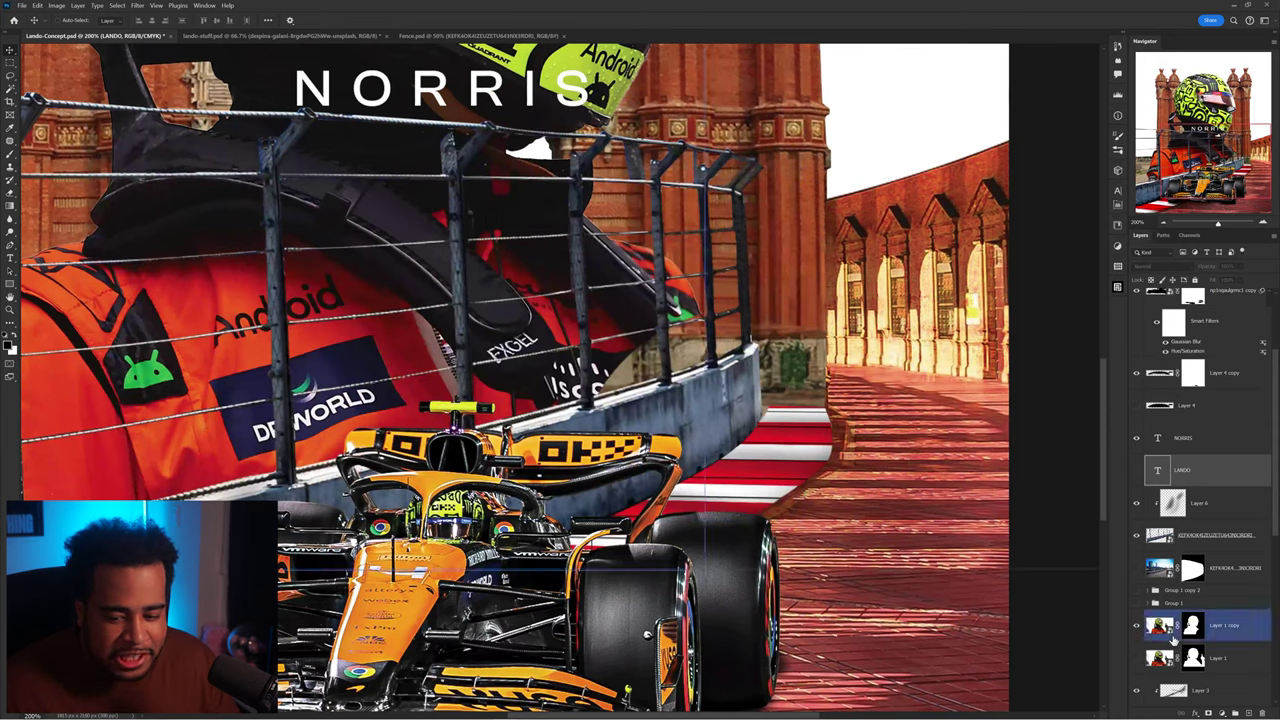
pyautogui.click(1192, 627)
pyautogui.press('b')
pyautogui.moveTo(632, 331)
pyautogui.keyDown('alt'); pyautogui.mouseDown()
pyautogui.moveTo(576, 334)
pyautogui.moveTo(617, 356)
pyautogui.mouseUp(); pyautogui.keyUp('alt')
pyautogui.press('x')
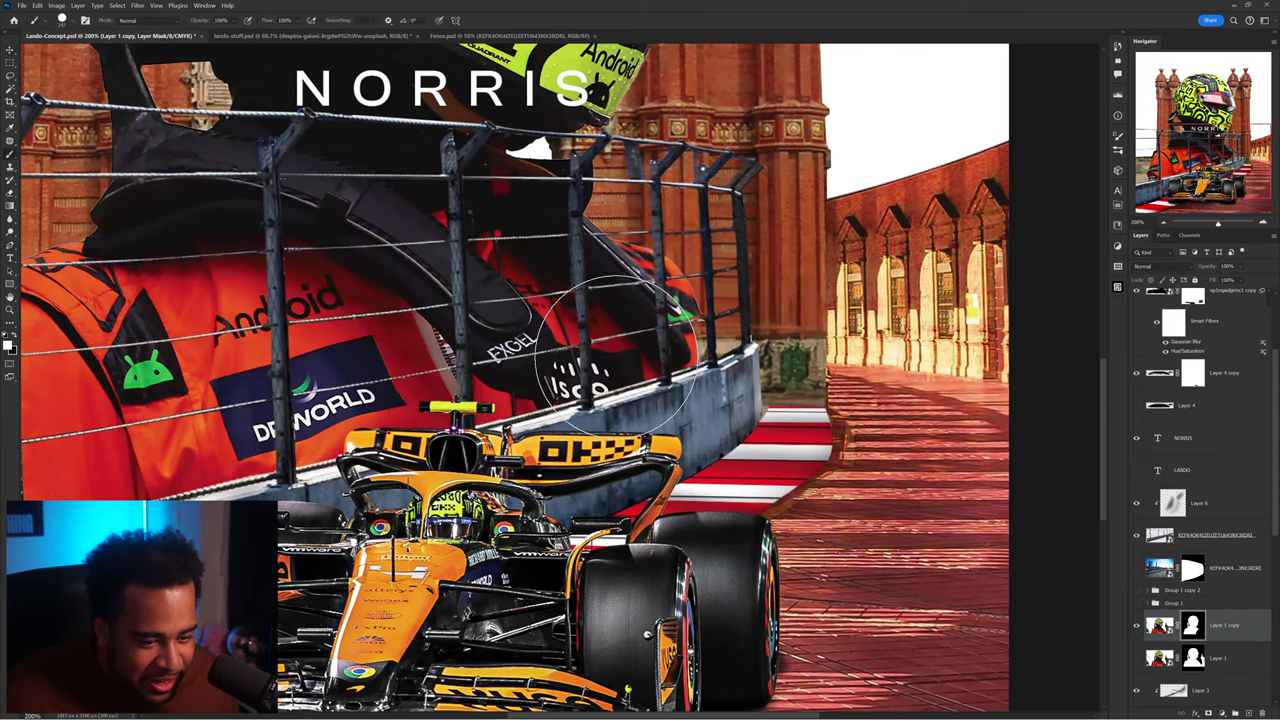
pyautogui.scroll(-2, 615, 355)
pyautogui.press('v')
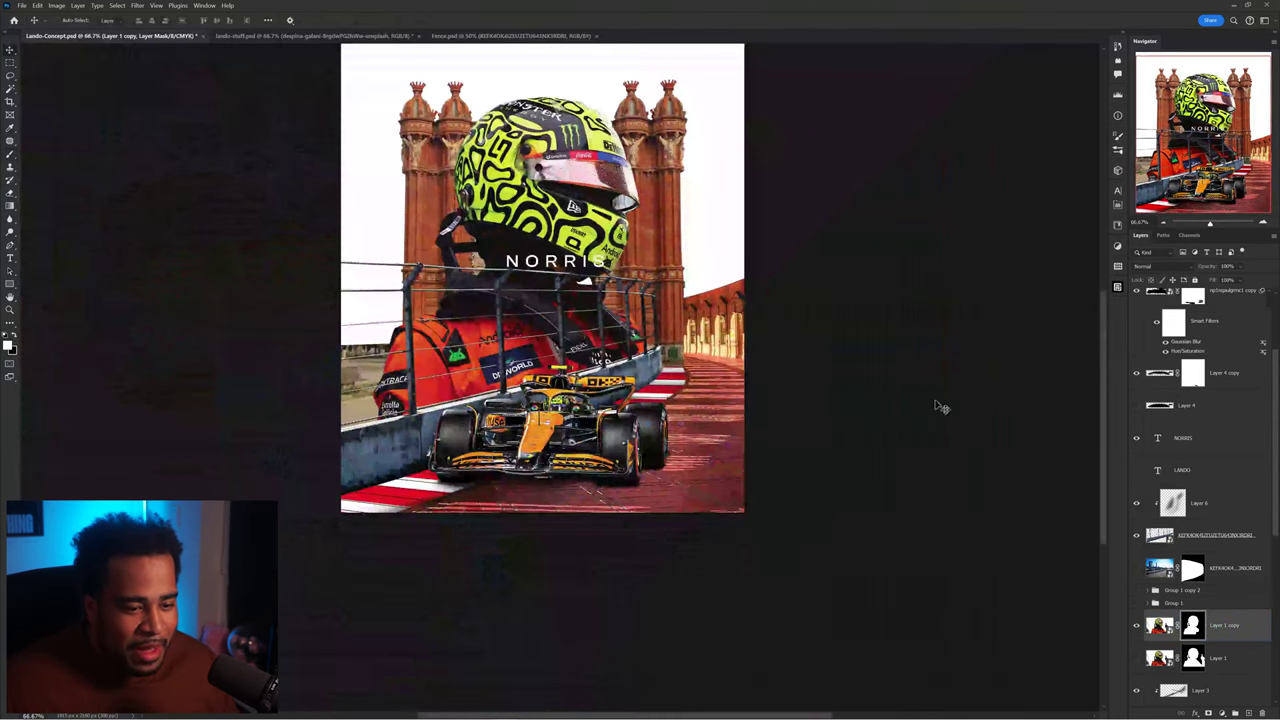
pyautogui.moveTo(834, 391); pyautogui.dragTo(878, 424)
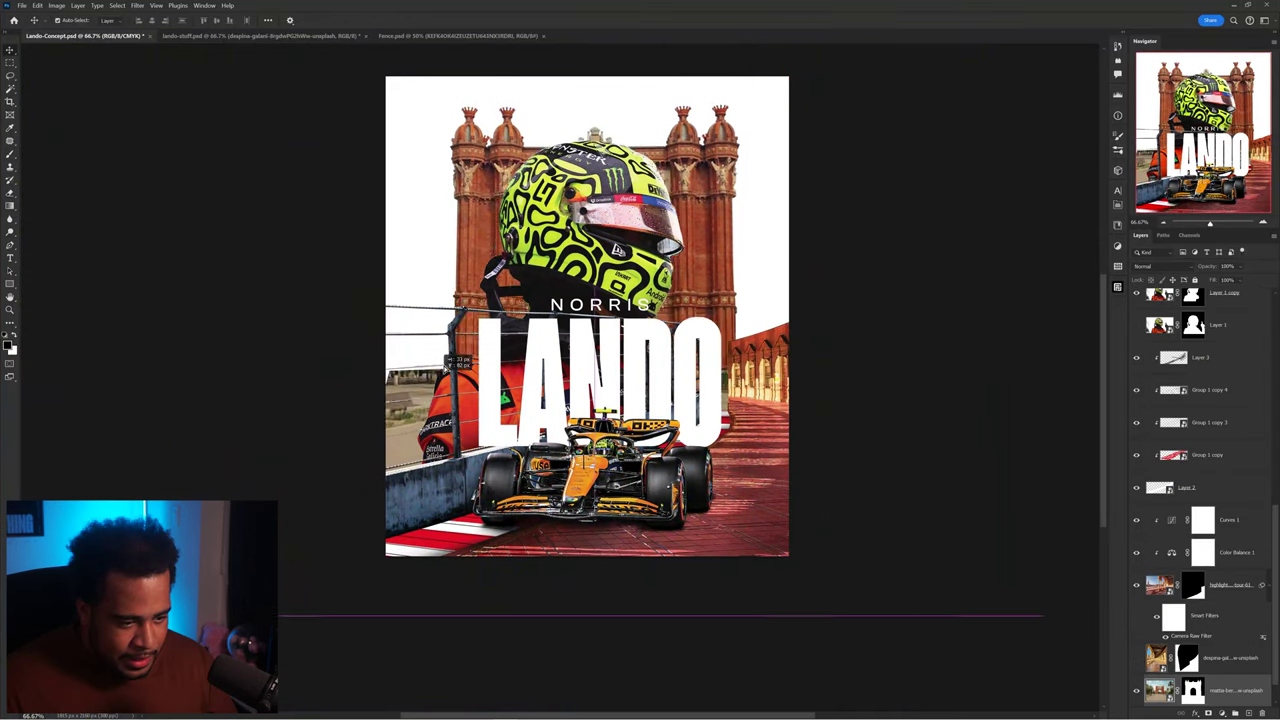
# Step: Mask the street and greenery to the left of the driver, behind the fence, out of the arch layer
pyautogui.moveTo(385, 318); pyautogui.dragTo(468, 318)
pyautogui.hotkey('ctrl', 'z')
pyautogui.click(1192, 690)
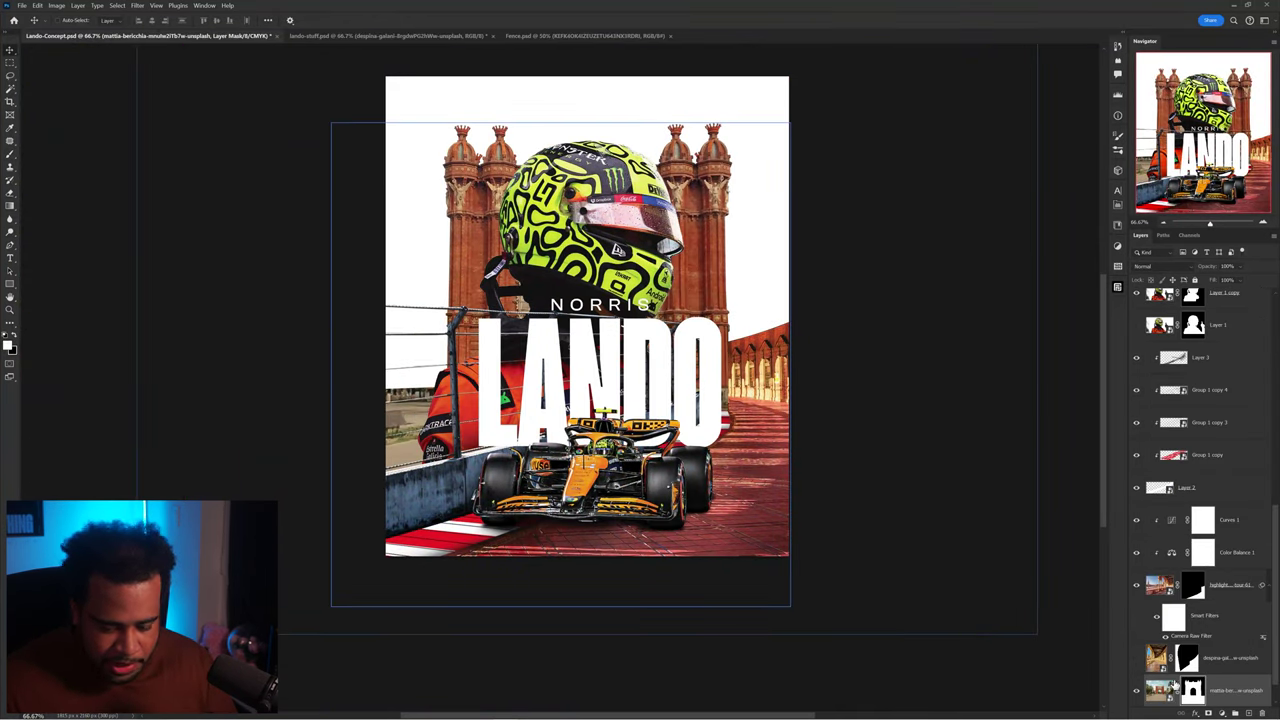
pyautogui.press('b')
pyautogui.moveTo(431, 391)
pyautogui.mouseDown()
pyautogui.moveTo(614, 294)
pyautogui.moveTo(604, 316)
pyautogui.moveTo(584, 314)
pyautogui.mouseUp()
pyautogui.scroll(2, 614, 294)
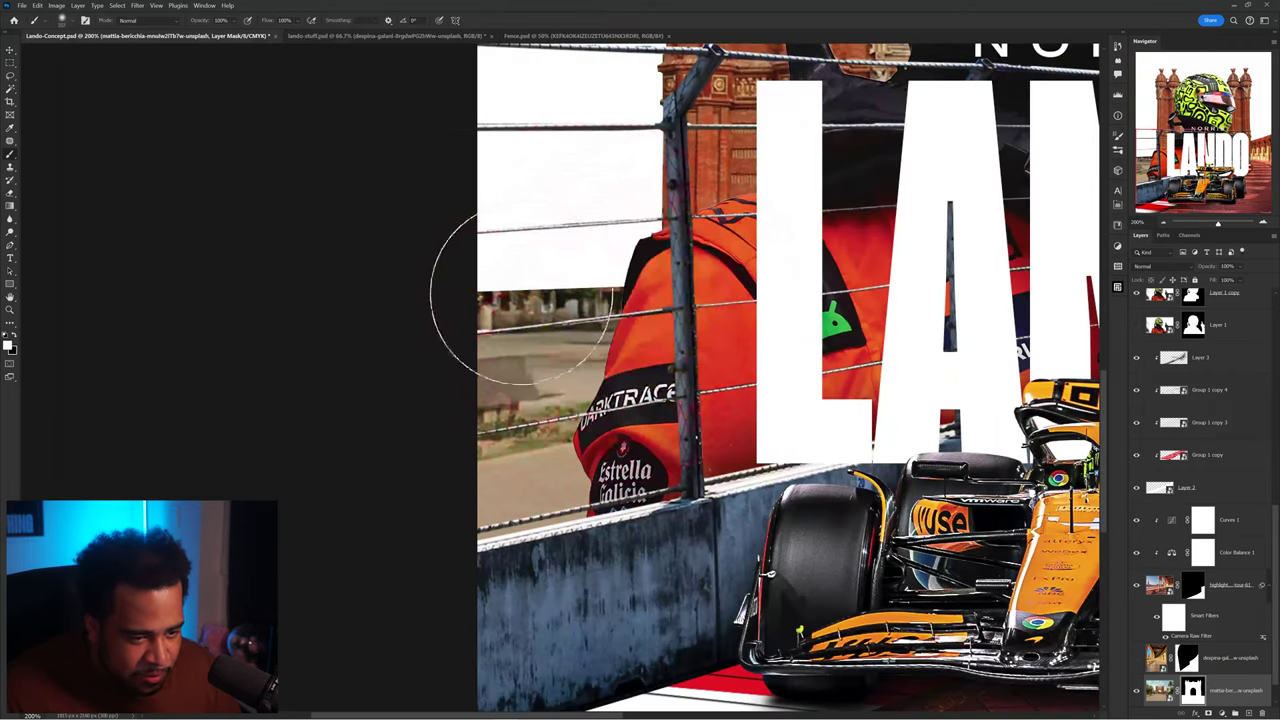
pyautogui.moveTo(554, 263); pyautogui.dragTo(550, 300)
pyautogui.moveTo(608, 348); pyautogui.dragTo(590, 350)
pyautogui.moveTo(551, 323); pyautogui.dragTo(537, 326)
pyautogui.moveTo(599, 296)
pyautogui.mouseDown()
pyautogui.moveTo(568, 301)
pyautogui.moveTo(588, 396)
pyautogui.moveTo(581, 488)
pyautogui.mouseUp()
pyautogui.scroll(-5, 826, 330)
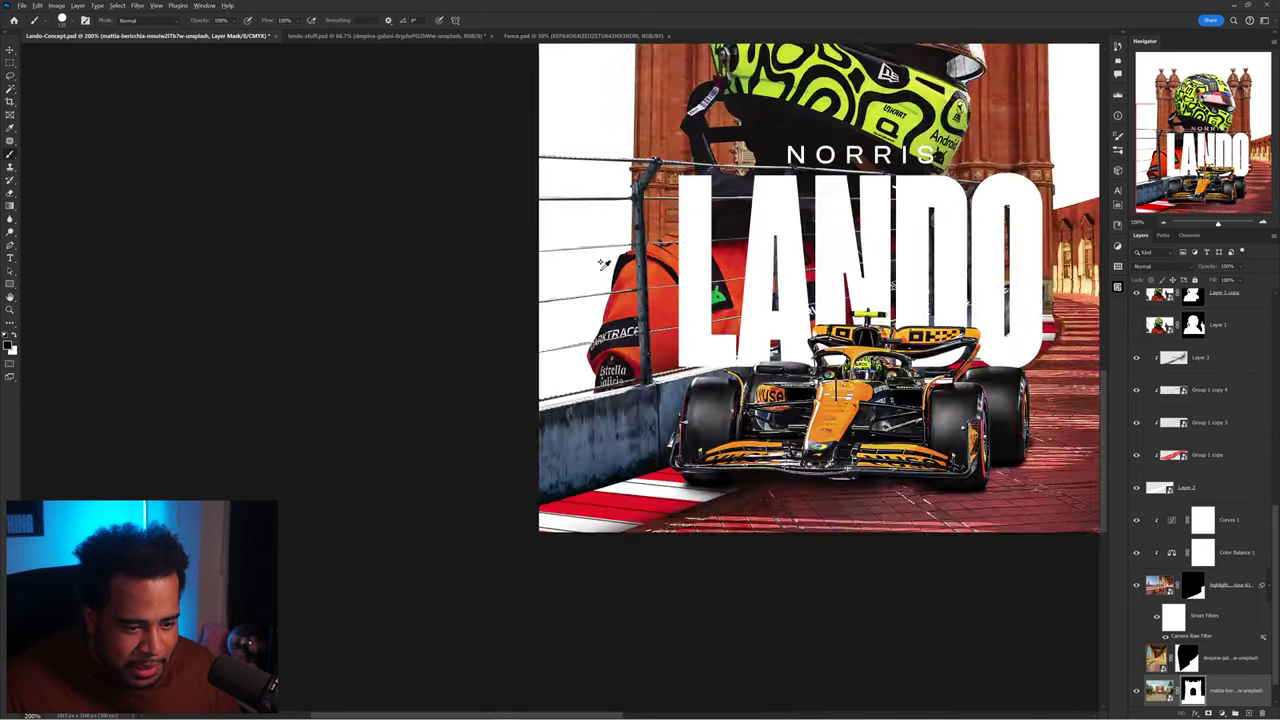
pyautogui.press('v')
pyautogui.click(873, 325)
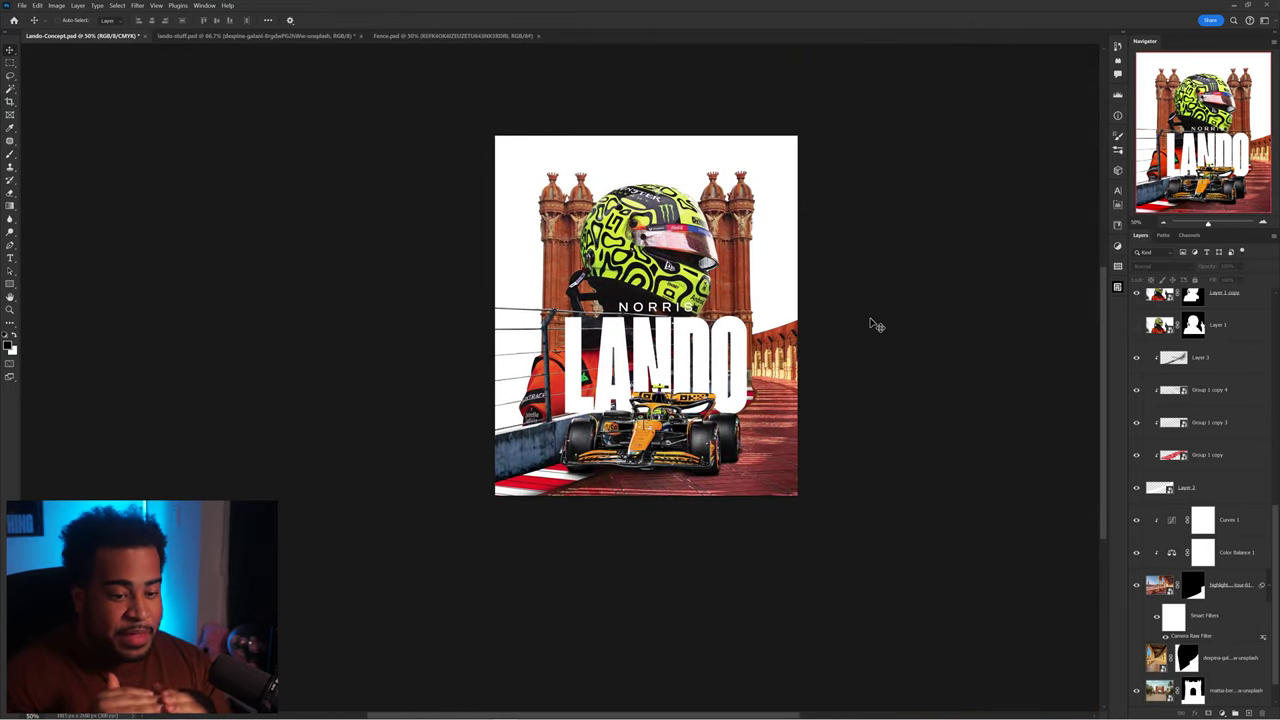
# Step: Duplicate the arch layer below the original and rework the copy's mask to show the sandy road behind the fence beside the driver
pyautogui.click(1222, 576)
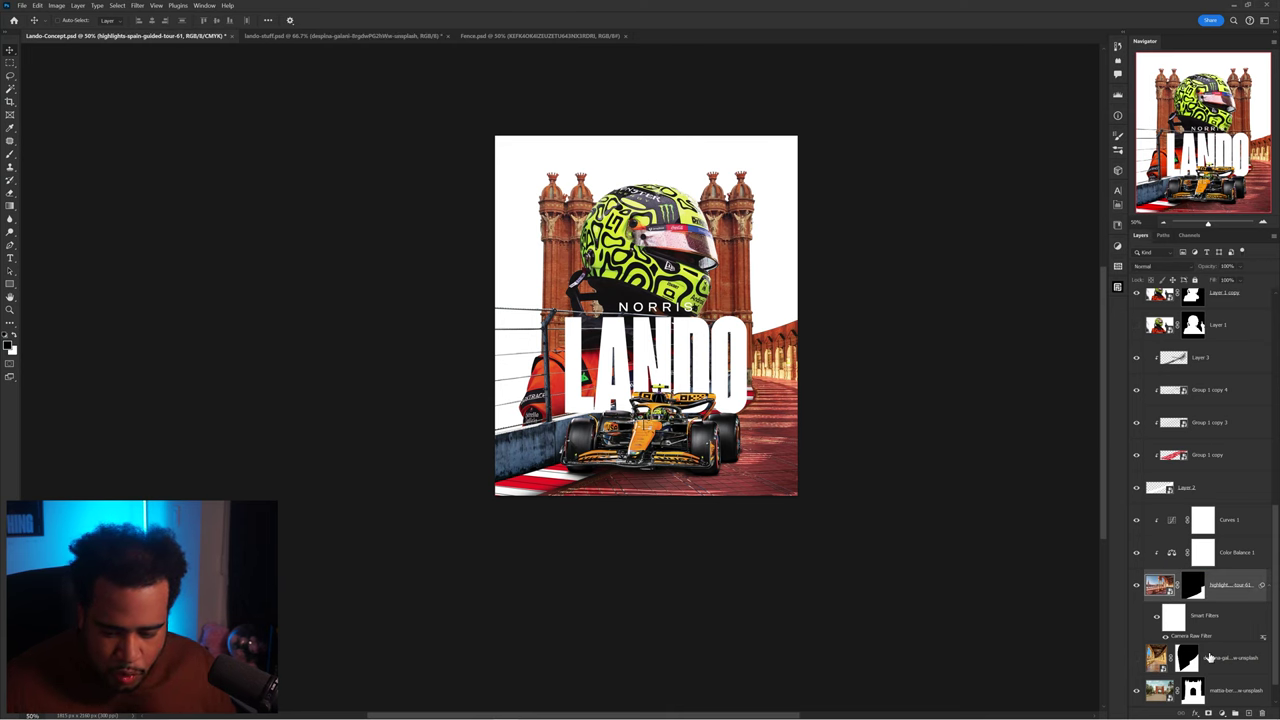
pyautogui.scroll(-1, 1213, 657)
pyautogui.click(1232, 660)
pyautogui.moveTo(1233, 662); pyautogui.dragTo(1225, 672)
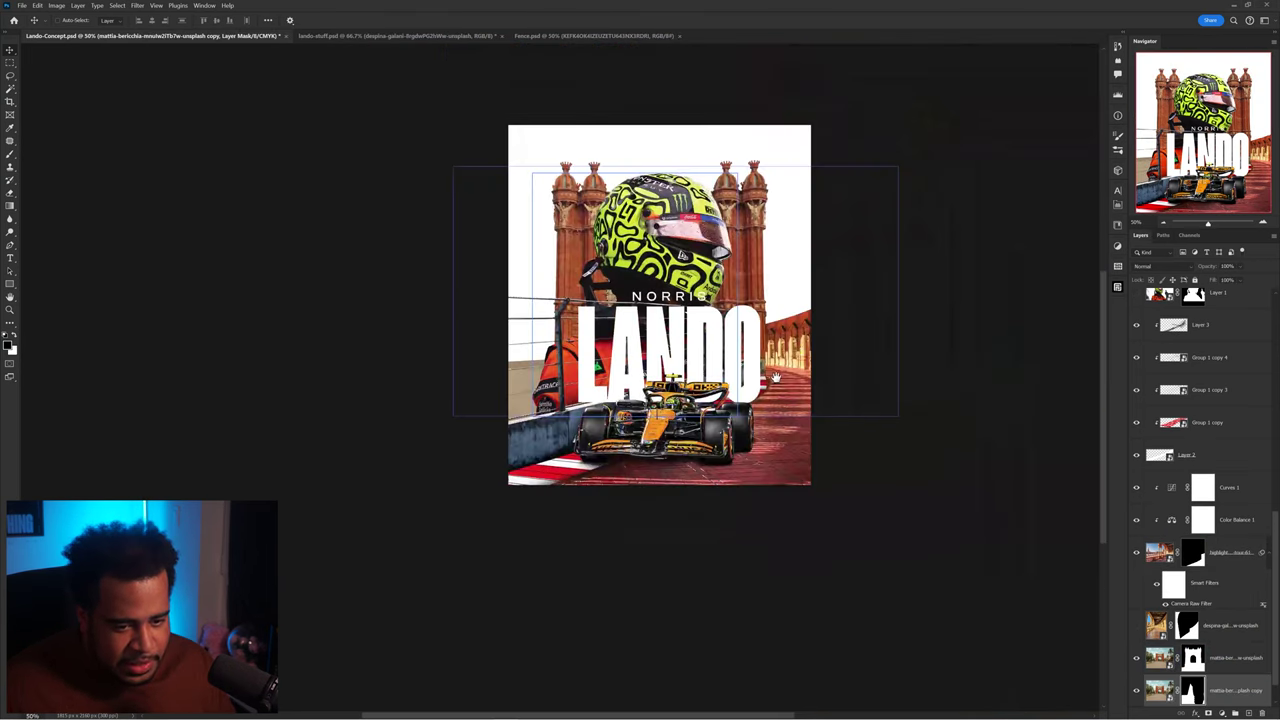
pyautogui.scroll(2, 620, 360)
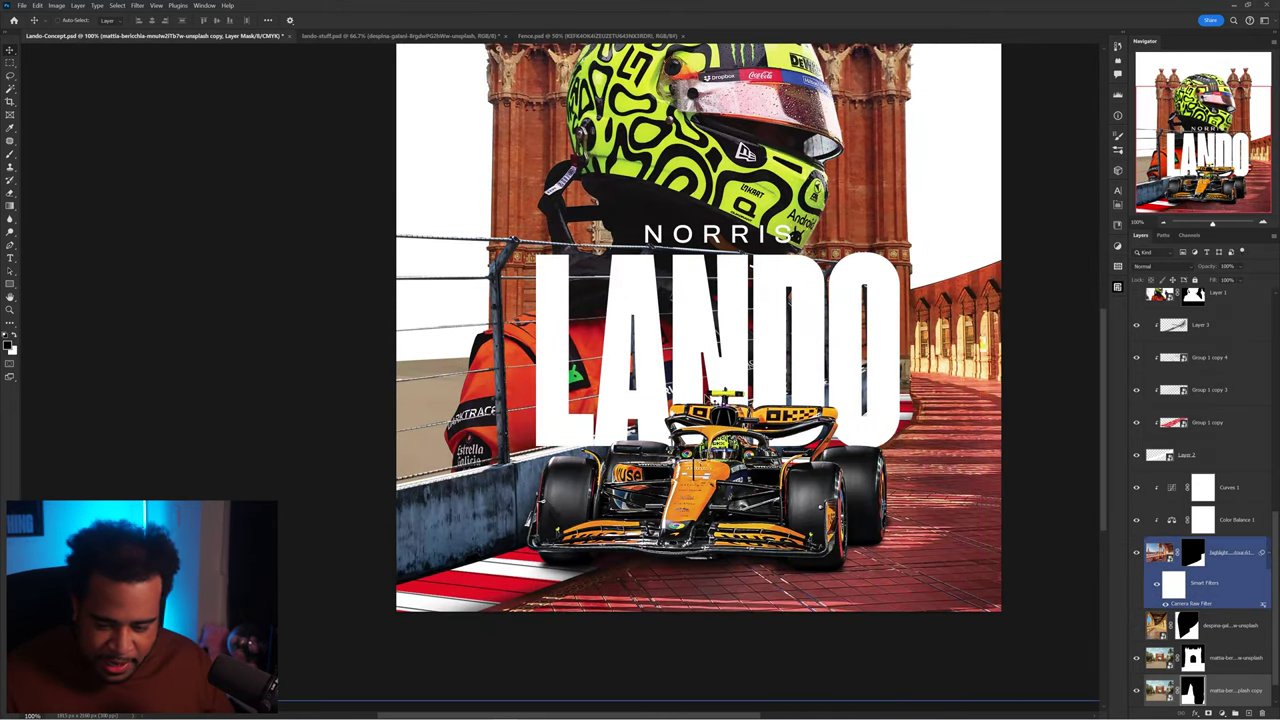
pyautogui.hotkey('ctrl', '-')
pyautogui.hotkey('ctrl', '-')
pyautogui.keyDown('ctrl'); pyautogui.click(731, 281); pyautogui.keyUp('ctrl')
pyautogui.hotkey('ctrl', 'z')
pyautogui.scroll(-2, 1194, 563)
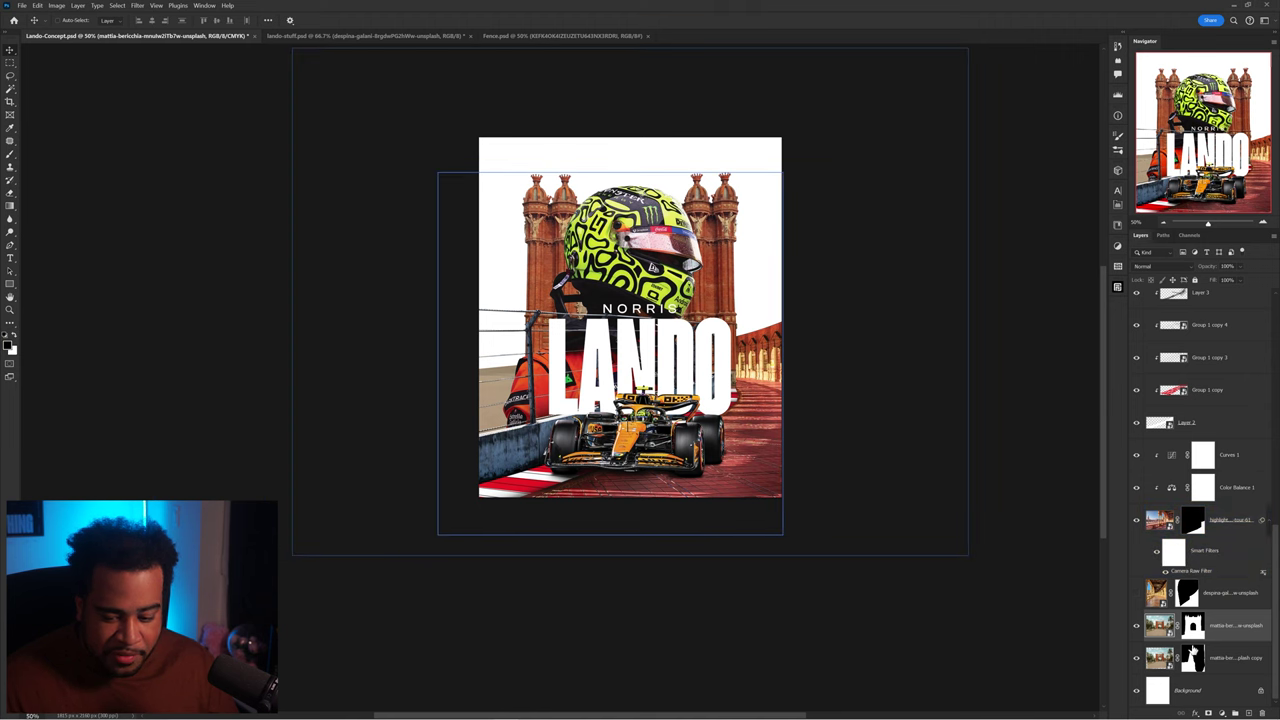
# Step: Duplicate the arch layer again below the original and delete the copy's layer mask to bring back the sky and buildings
pyautogui.click(1197, 660)
pyautogui.moveTo(1225, 628); pyautogui.dragTo(1235, 648)
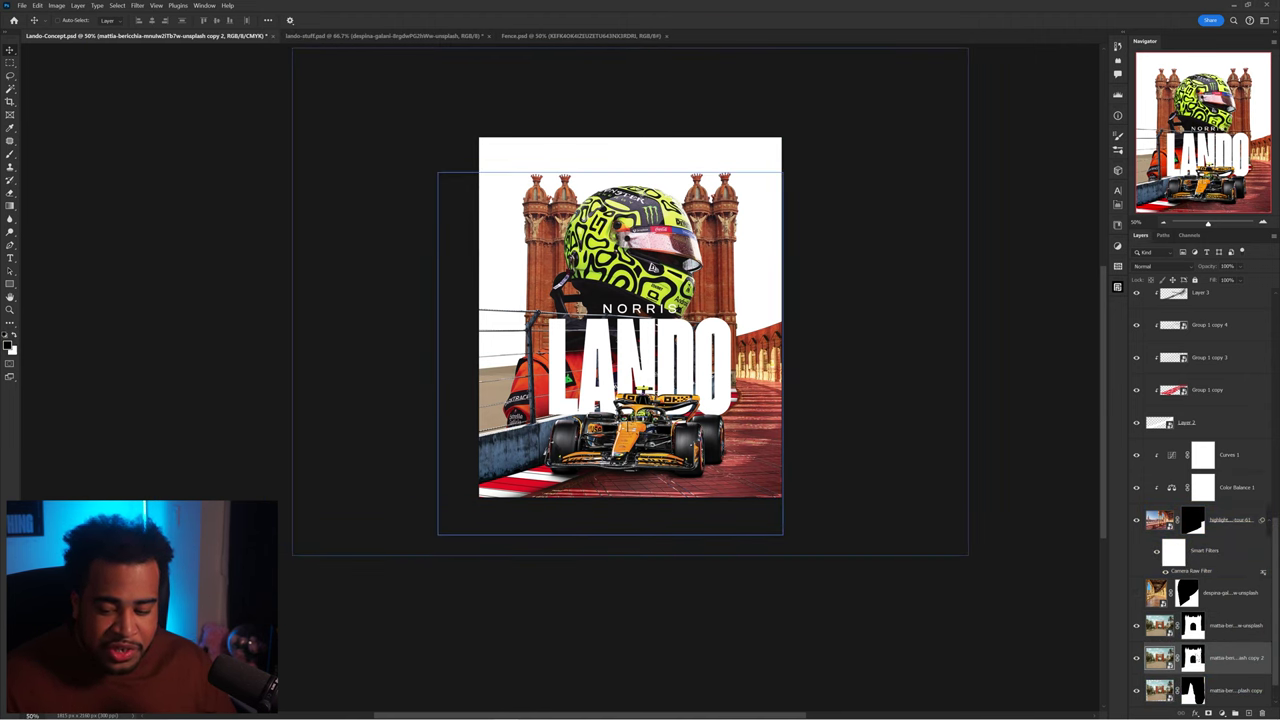
pyautogui.rightClick(1195, 657)
pyautogui.click(1204, 578)
pyautogui.hotkey('ctrl', '+')
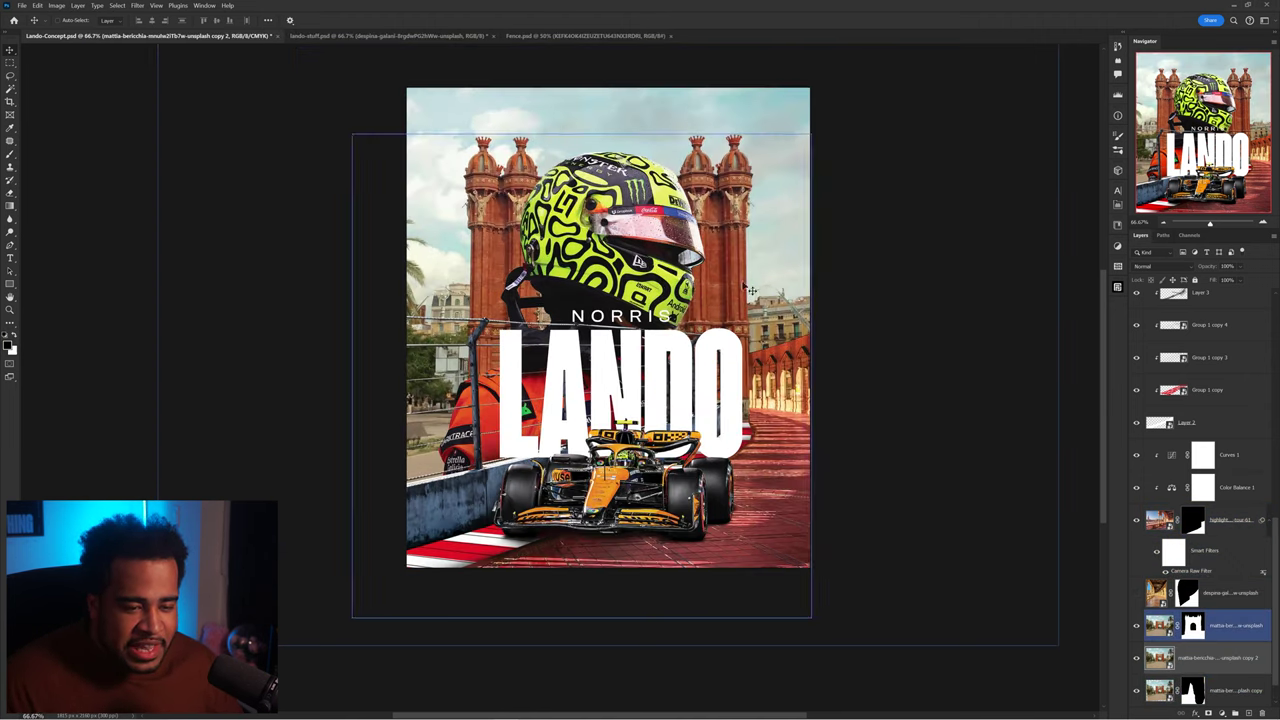
# Step: Send the unmasked arch photo below both masked arch layers, directly above the Background layer
pyautogui.moveTo(793, 296); pyautogui.dragTo(472, 310)
pyautogui.hotkey('ctrl', 'z')
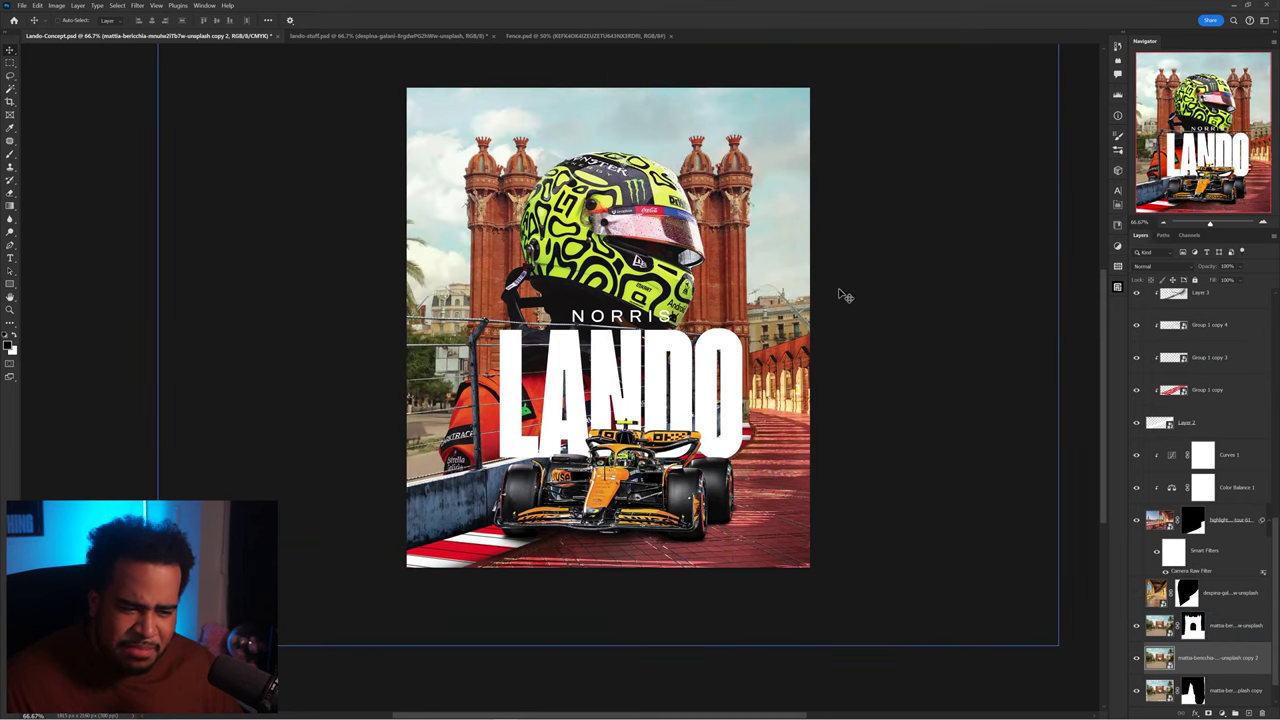
pyautogui.hotkey('ctrl', '[')
pyautogui.moveTo(892, 300)
pyautogui.mouseDown()
pyautogui.moveTo(875, 297)
pyautogui.moveTo(910, 296)
pyautogui.mouseUp()
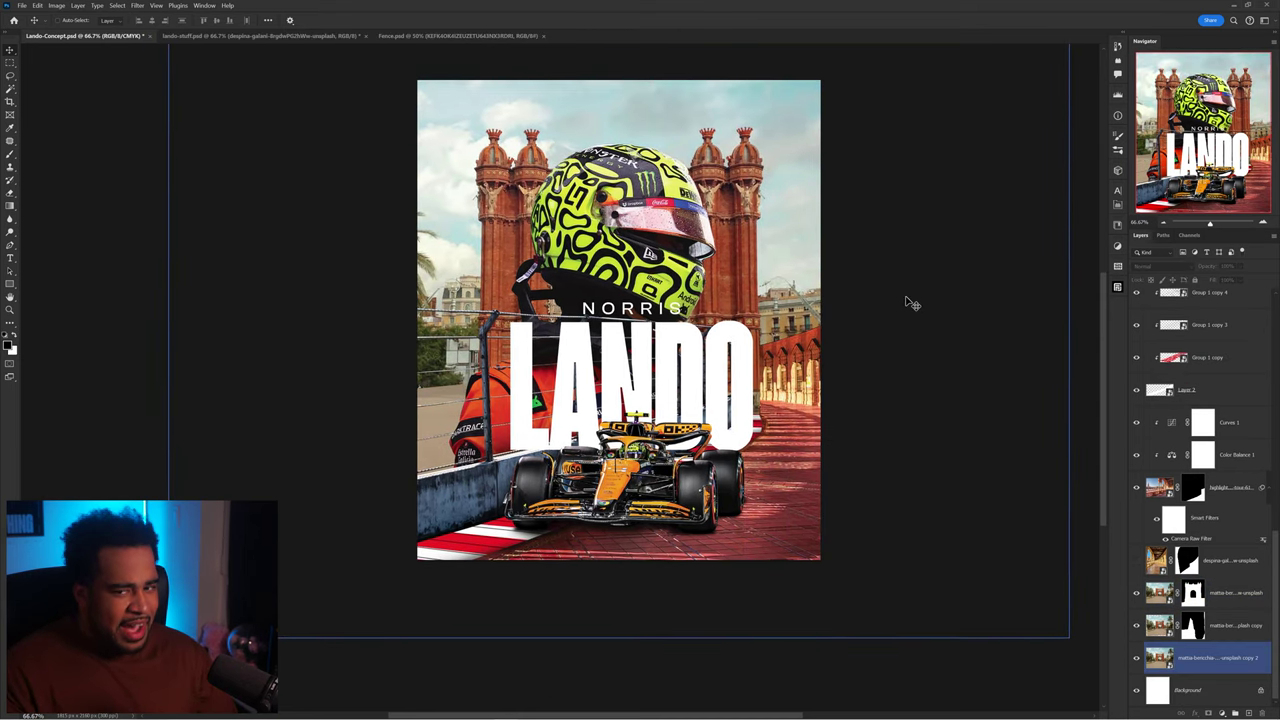
pyautogui.click(866, 312)
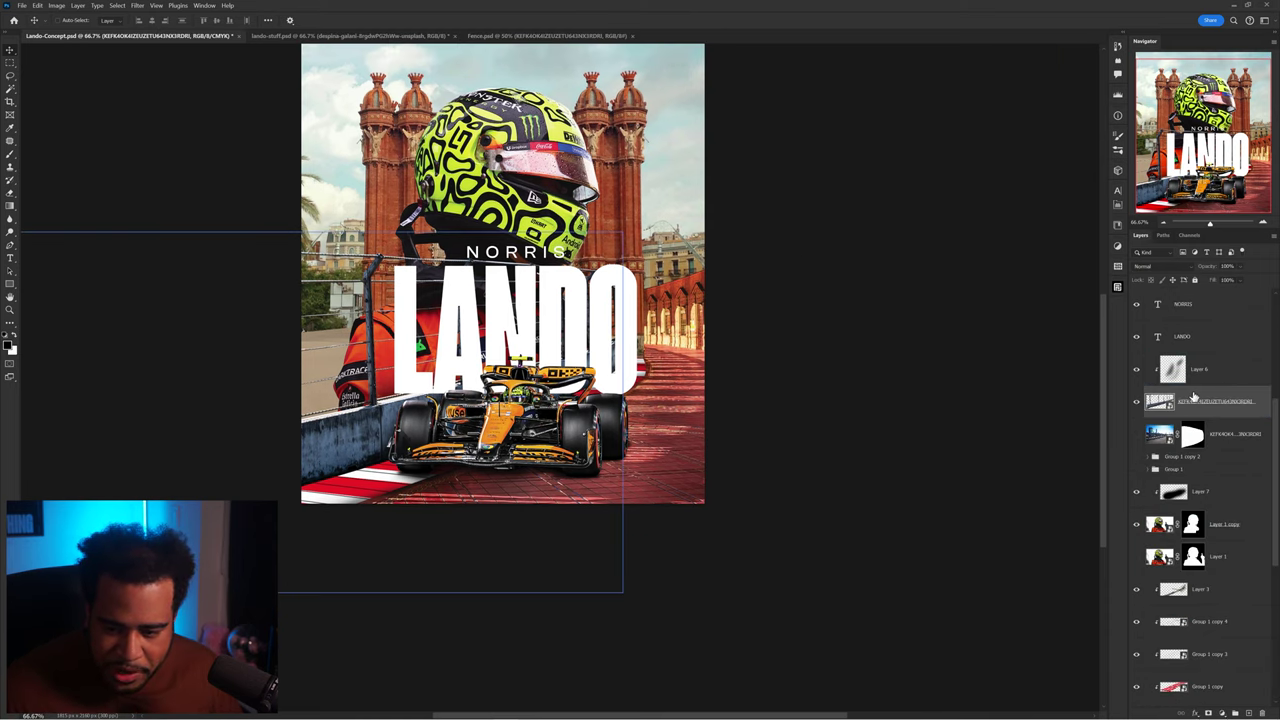
# Step: Add a new layer above the fence's shading layer, clip it to the fence, and lower the Brush opacity
pyautogui.click(1200, 373)
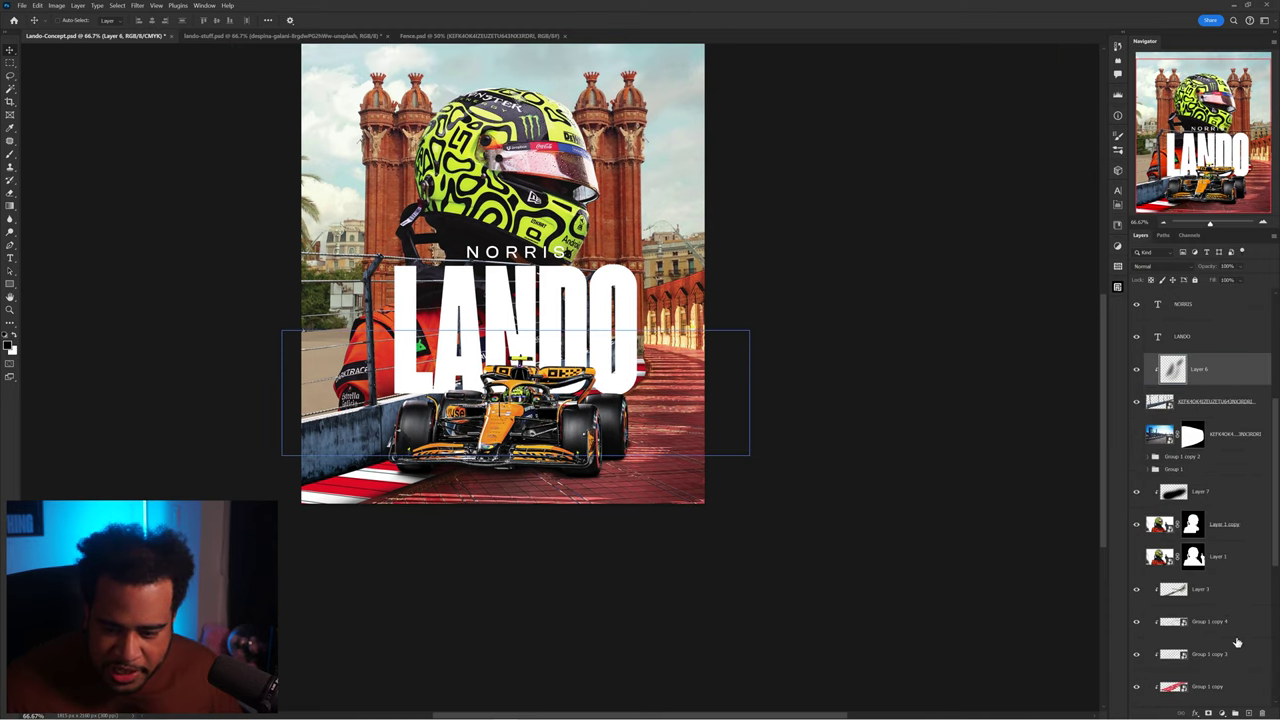
pyautogui.click(1249, 713)
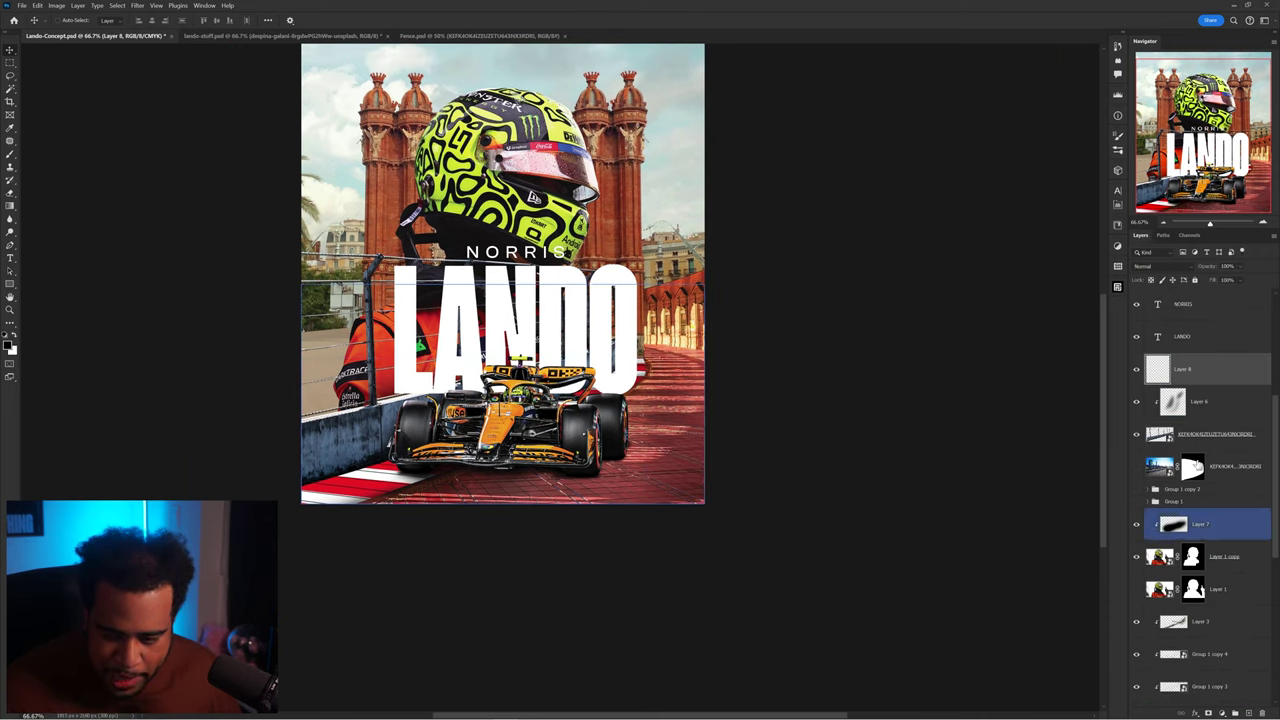
pyautogui.keyDown('alt'); pyautogui.click(1208, 380); pyautogui.keyUp('alt')
pyautogui.press('b')
pyautogui.click(220, 33)
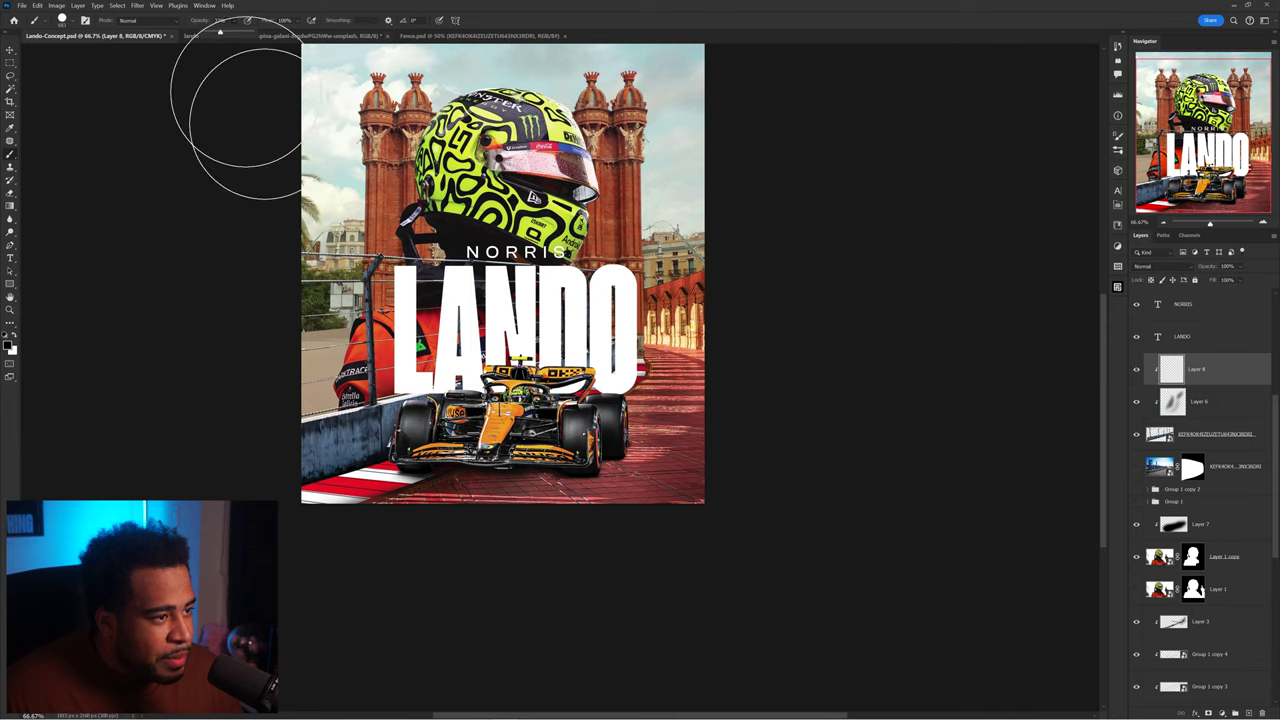
# Step: Paint soft dark shading along the base of the trackside wall next to the kerb
pyautogui.moveTo(441, 482); pyautogui.dragTo(408, 424)
pyautogui.scroll(2, 399, 463)
pyautogui.moveTo(392, 489); pyautogui.dragTo(568, 350)
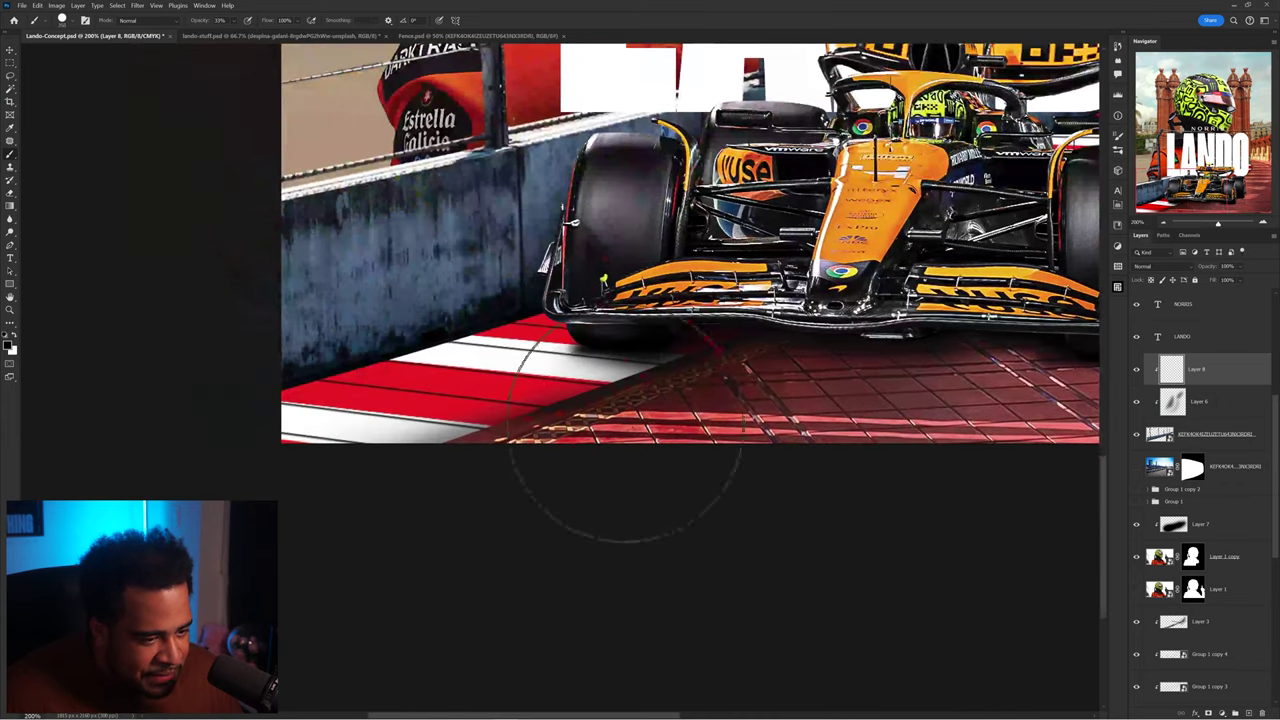
pyautogui.click(414, 457)
pyautogui.moveTo(571, 431); pyautogui.dragTo(576, 391)
pyautogui.hotkey('ctrl', 'z')
pyautogui.hotkey('ctrl', '0')
pyautogui.press('v')
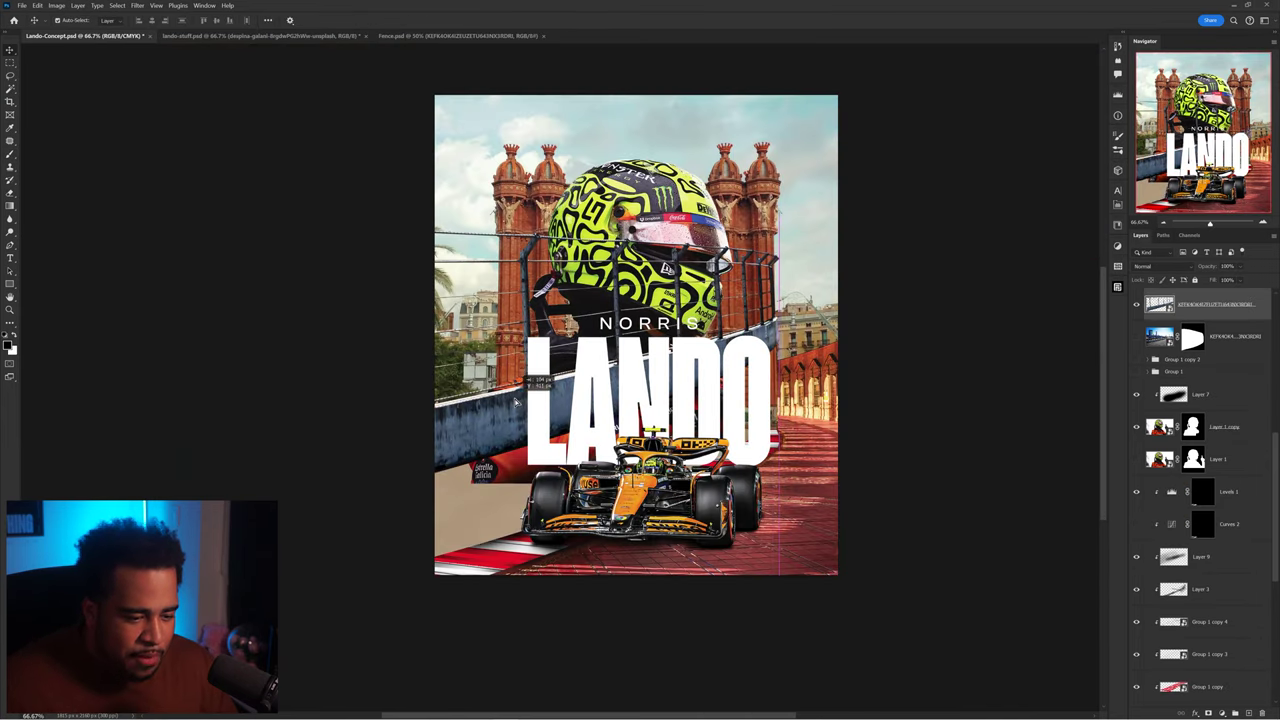
# Step: Add the text line "SPANISH GRAND PRIX" in orange-brown above the helmet and select the driver copy layer
pyautogui.click(520, 403)
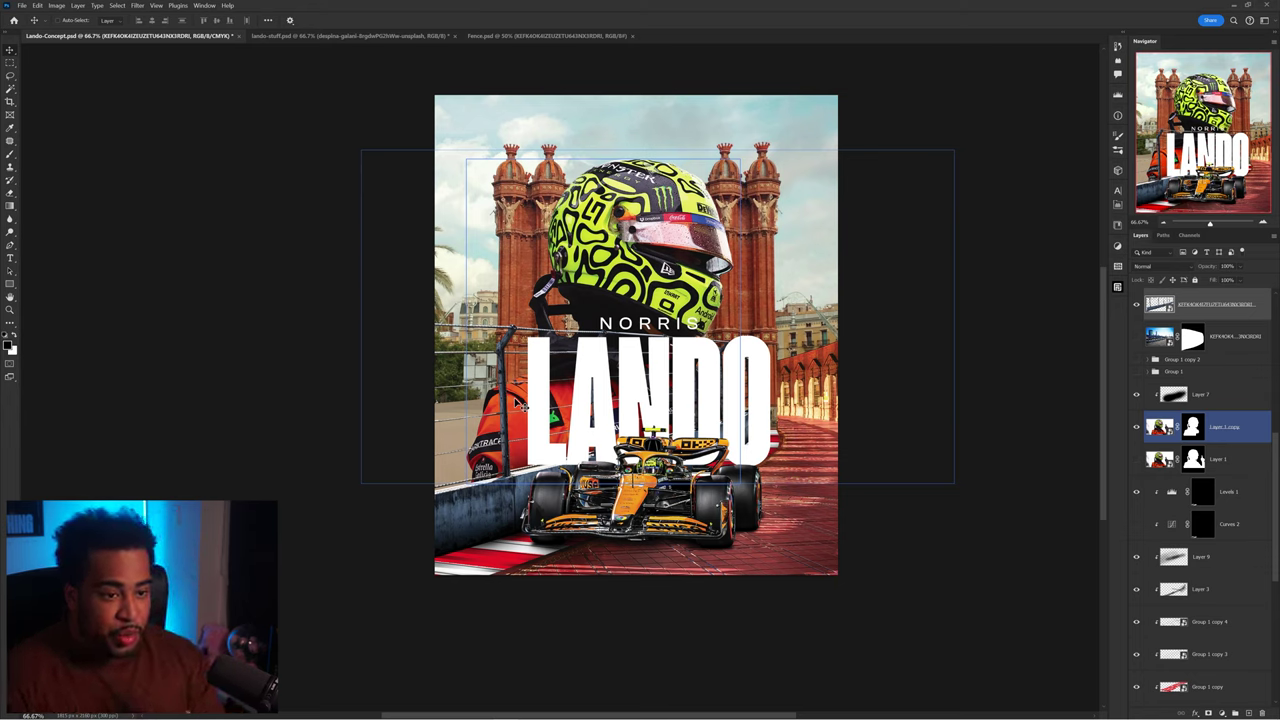
pyautogui.click(634, 100)
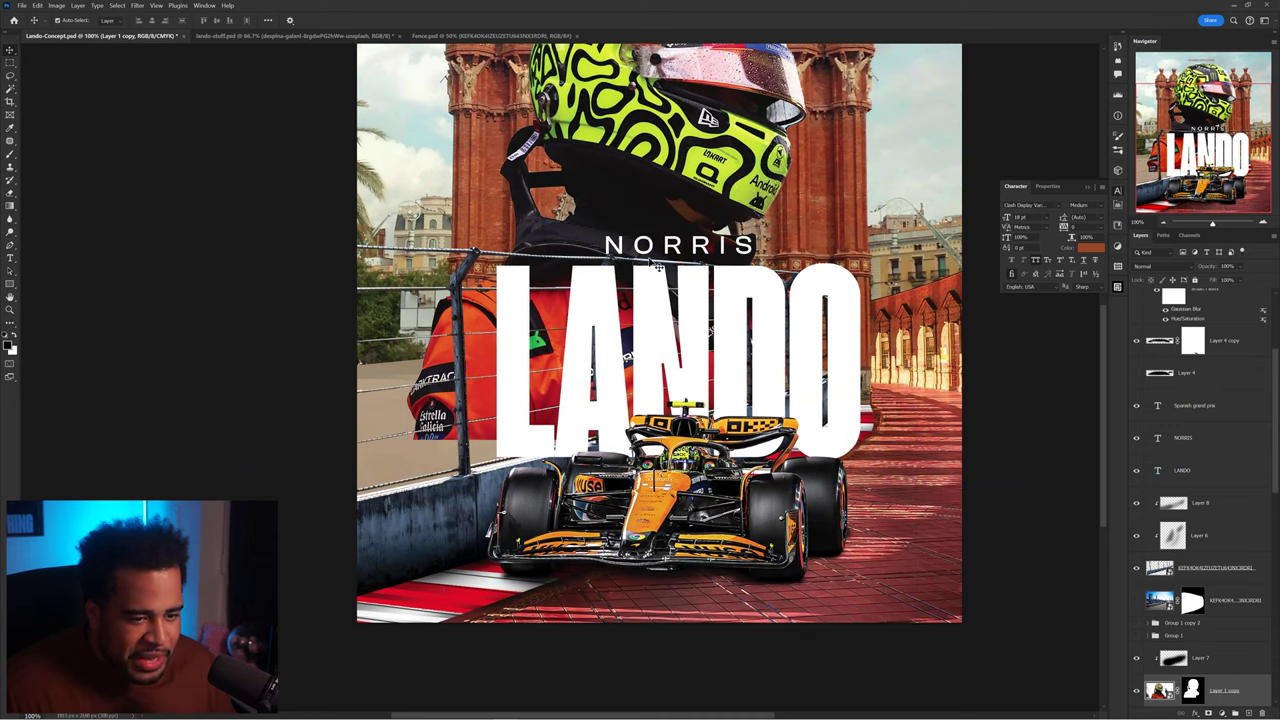
pyautogui.click(118, 6)
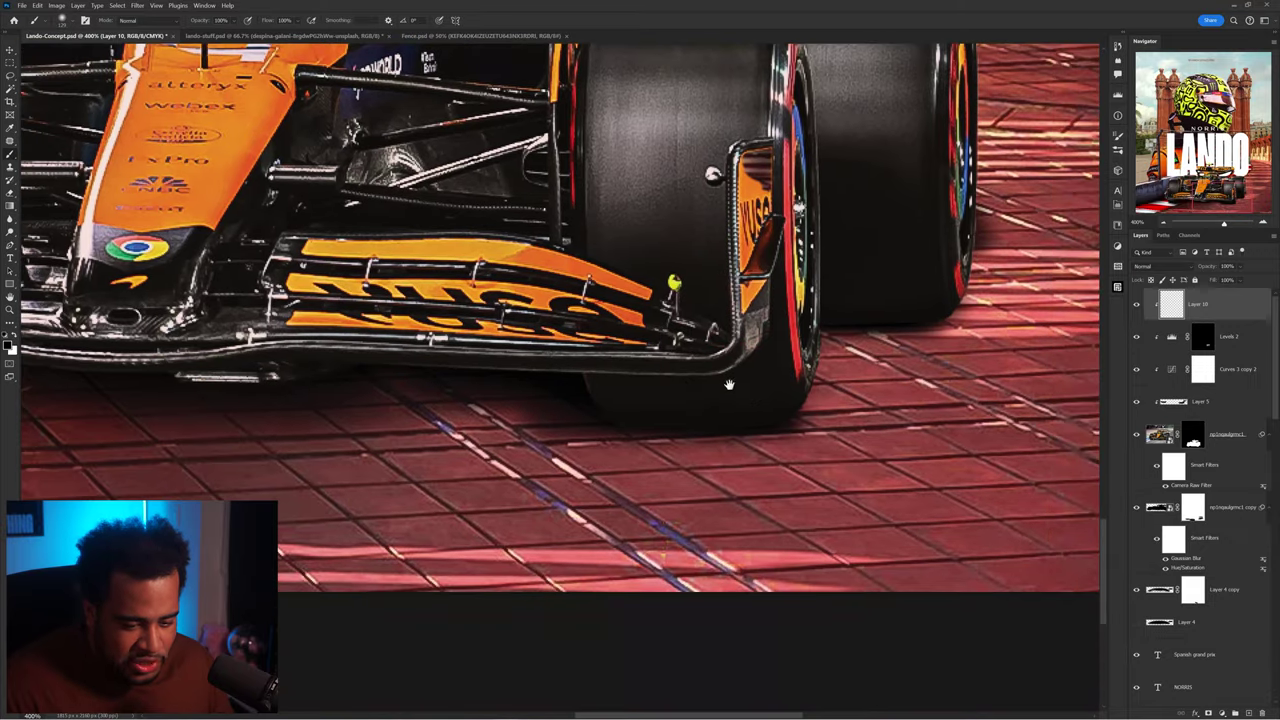
# Step: Paint black shadows beneath the car's front tyres and front wing on the clipped layer above the car
pyautogui.moveTo(720, 420)
pyautogui.mouseDown()
pyautogui.moveTo(629, 457)
pyautogui.moveTo(650, 485)
pyautogui.mouseUp()
pyautogui.hotkey('ctrl', 'z')
pyautogui.moveTo(600, 412); pyautogui.dragTo(790, 420)
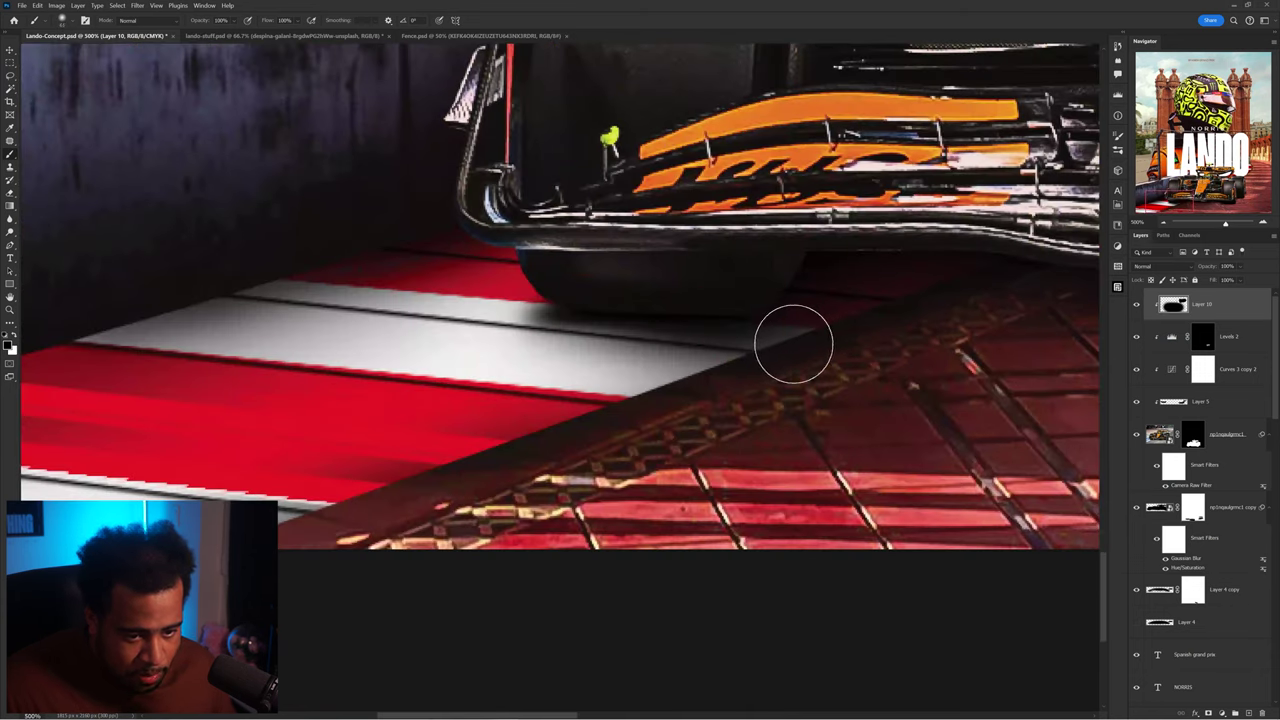
pyautogui.moveTo(793, 344); pyautogui.dragTo(595, 358)
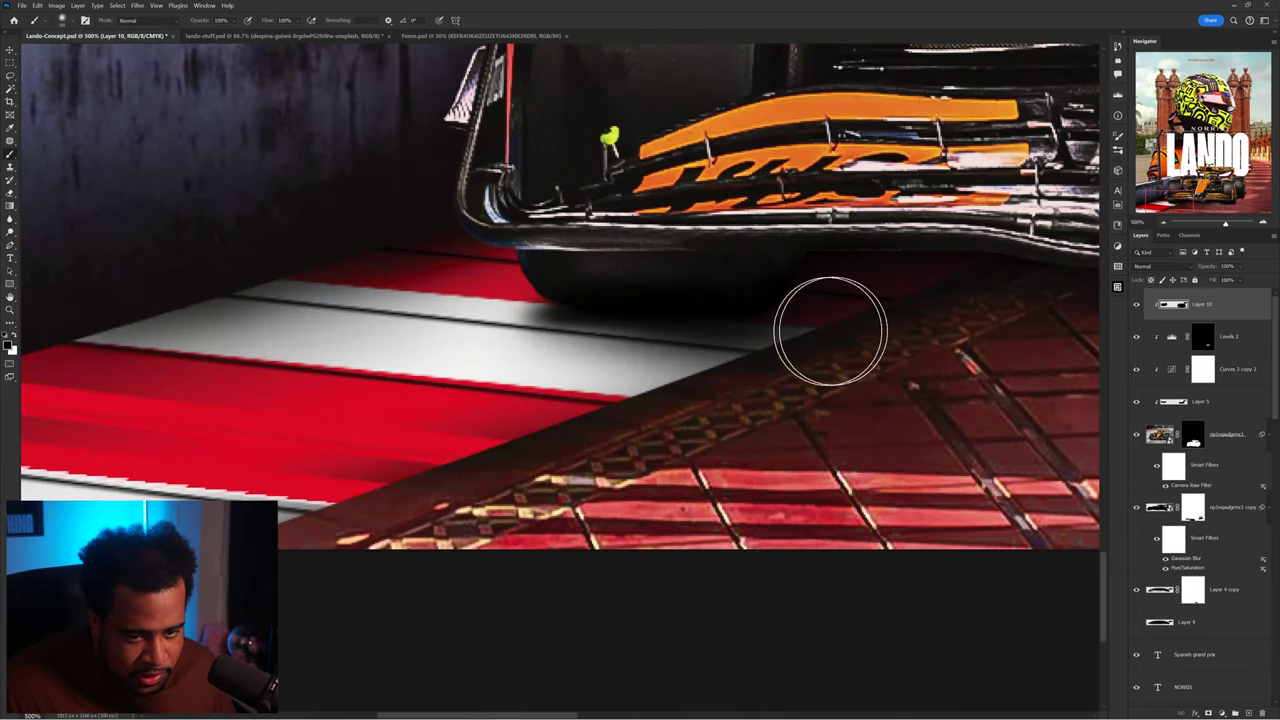
pyautogui.moveTo(829, 329); pyautogui.dragTo(587, 311)
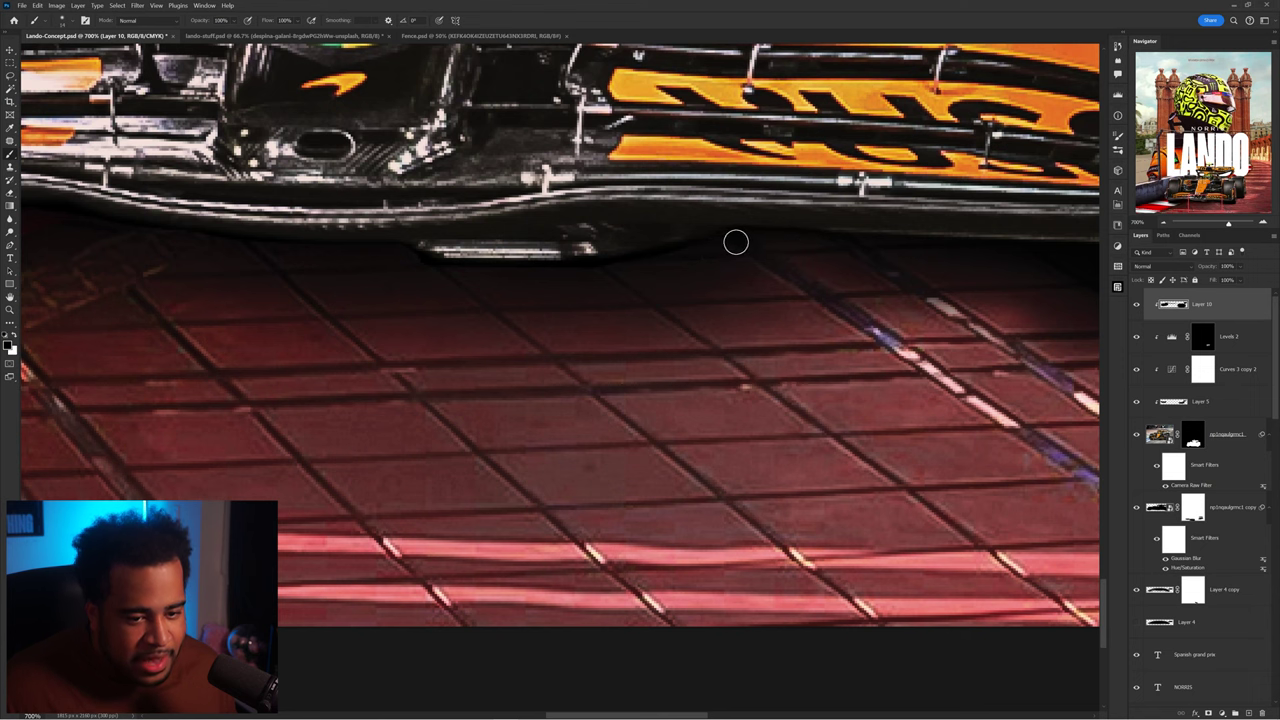
pyautogui.hscroll(5, 736, 242)
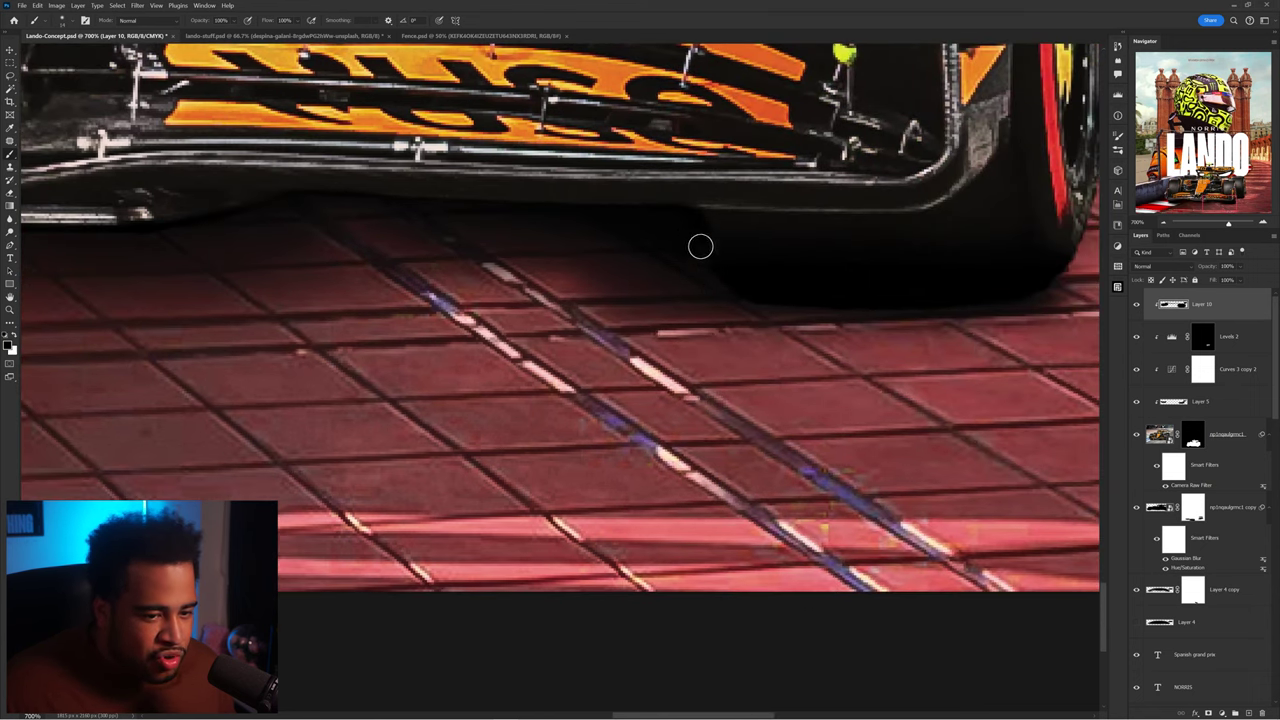
pyautogui.scroll(-7, 700, 246)
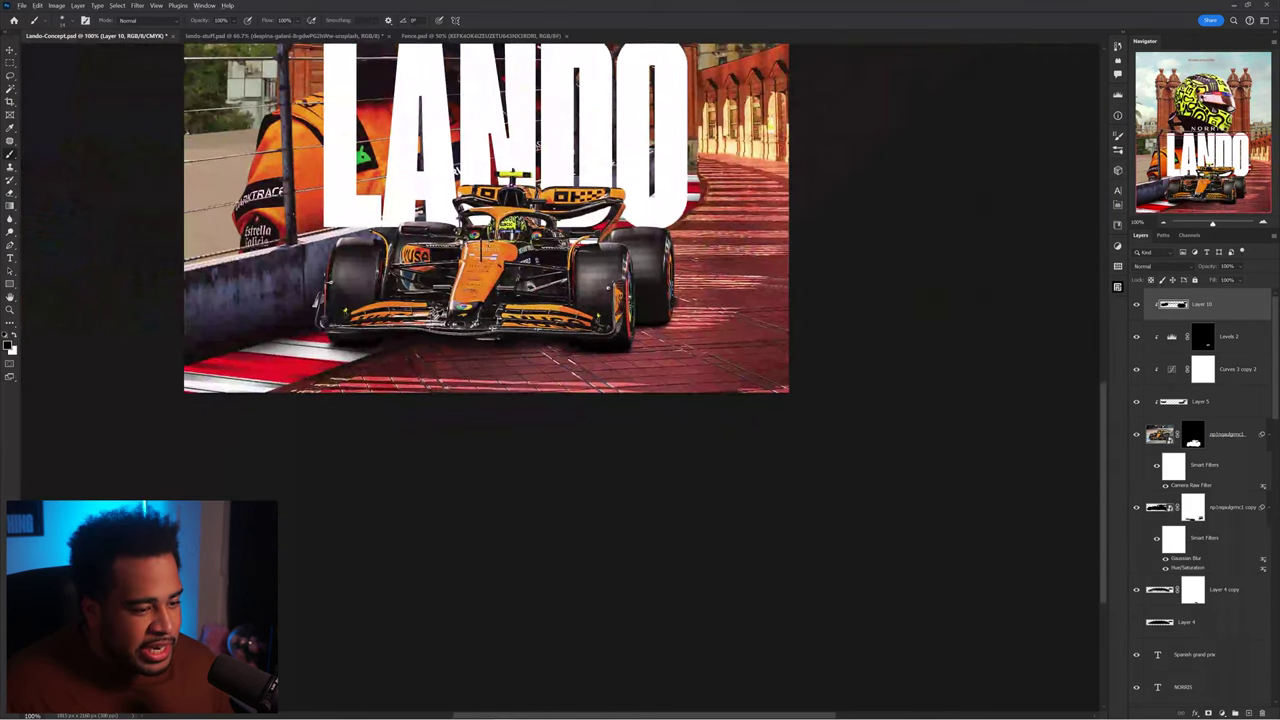
pyautogui.scroll(1, 464, 319)
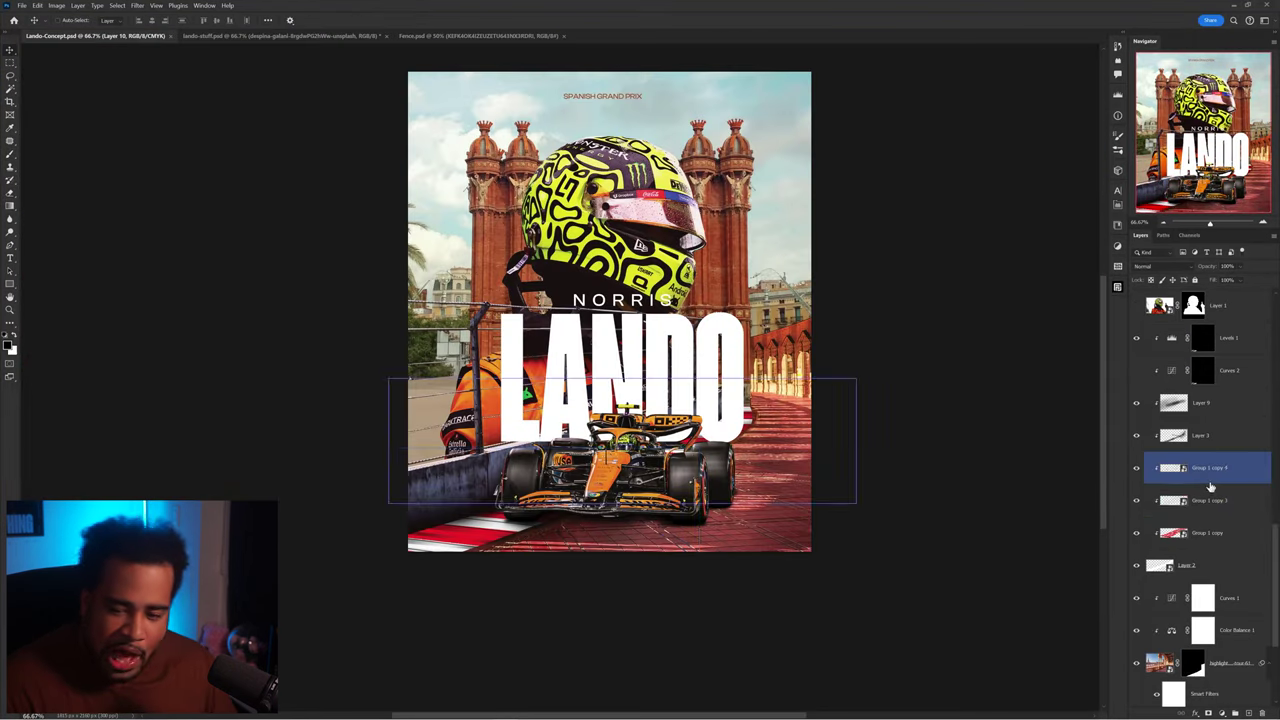
# Step: Add a new empty layer directly beneath the driver copy, above the hidden original driver, for painting with the Brush
pyautogui.click(1210, 498)
pyautogui.scroll(4, 1200, 470)
pyautogui.click(1222, 364)
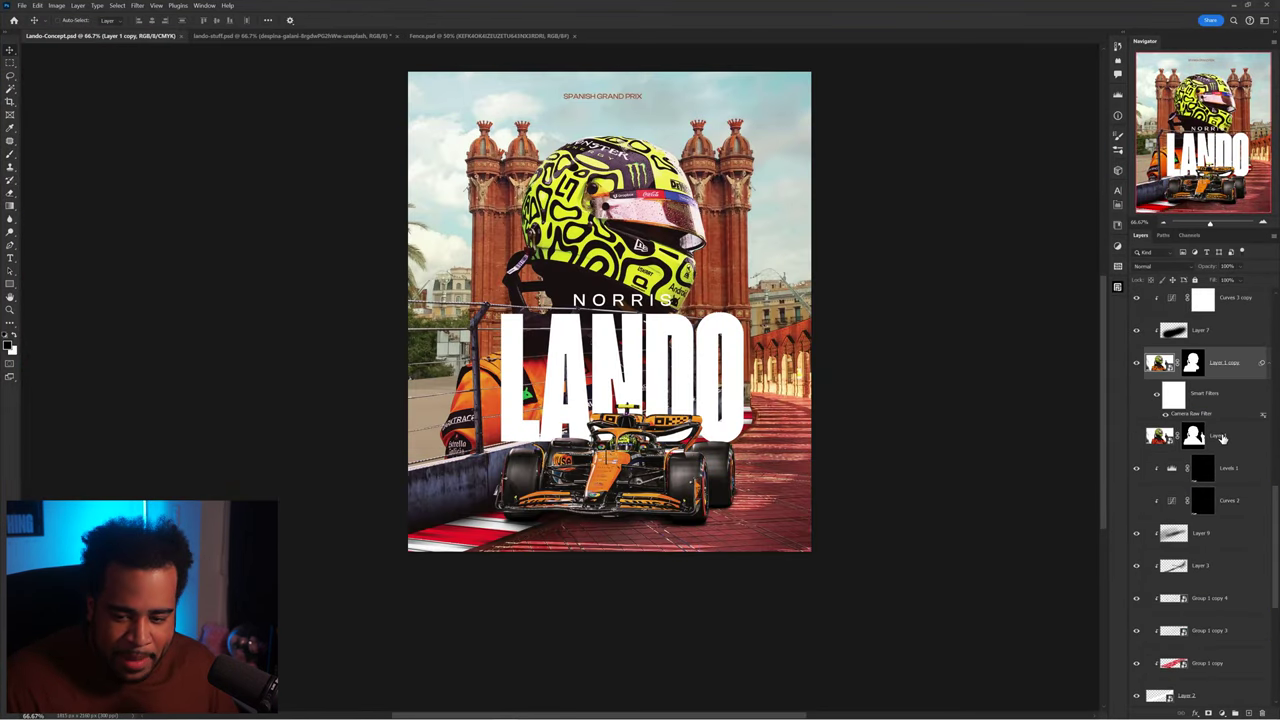
pyautogui.click(1220, 437)
pyautogui.click(1248, 712)
pyautogui.press('b')
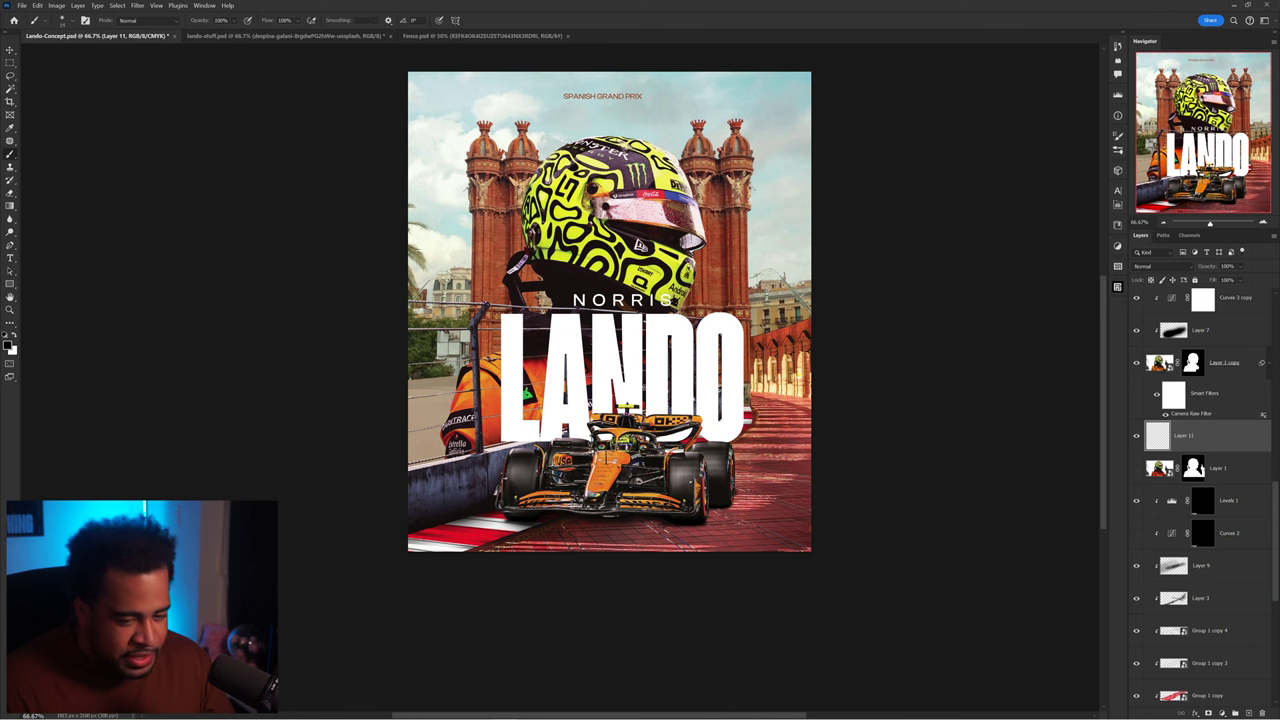
# Step: Paint a large soft glow behind the driver in a dark red-brown sampled from the scene, with Linear Dodge (Add) blending
pyautogui.keyDown('alt'); pyautogui.click(772, 343); pyautogui.keyUp('alt')
pyautogui.moveTo(577, 336); pyautogui.dragTo(642, 352)
pyautogui.click(622, 350)
pyautogui.hotkey('ctrl', 'z')
pyautogui.click(616, 352)
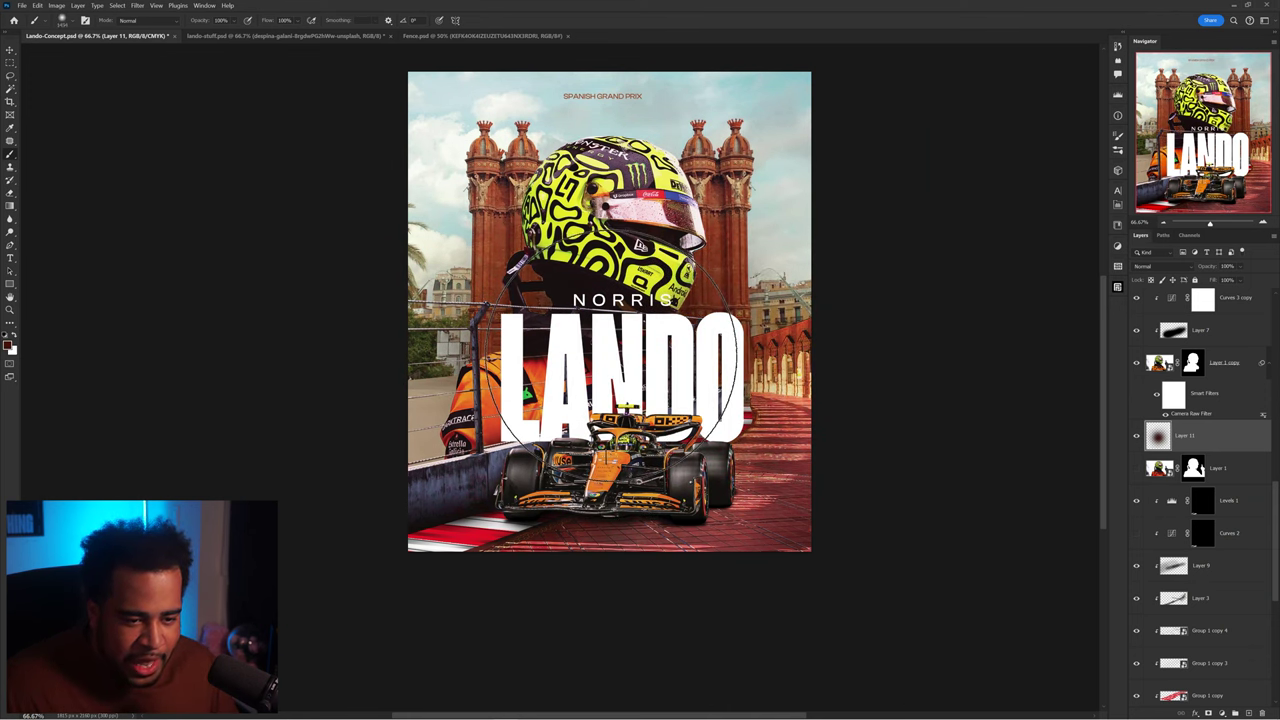
pyautogui.click(1148, 266)
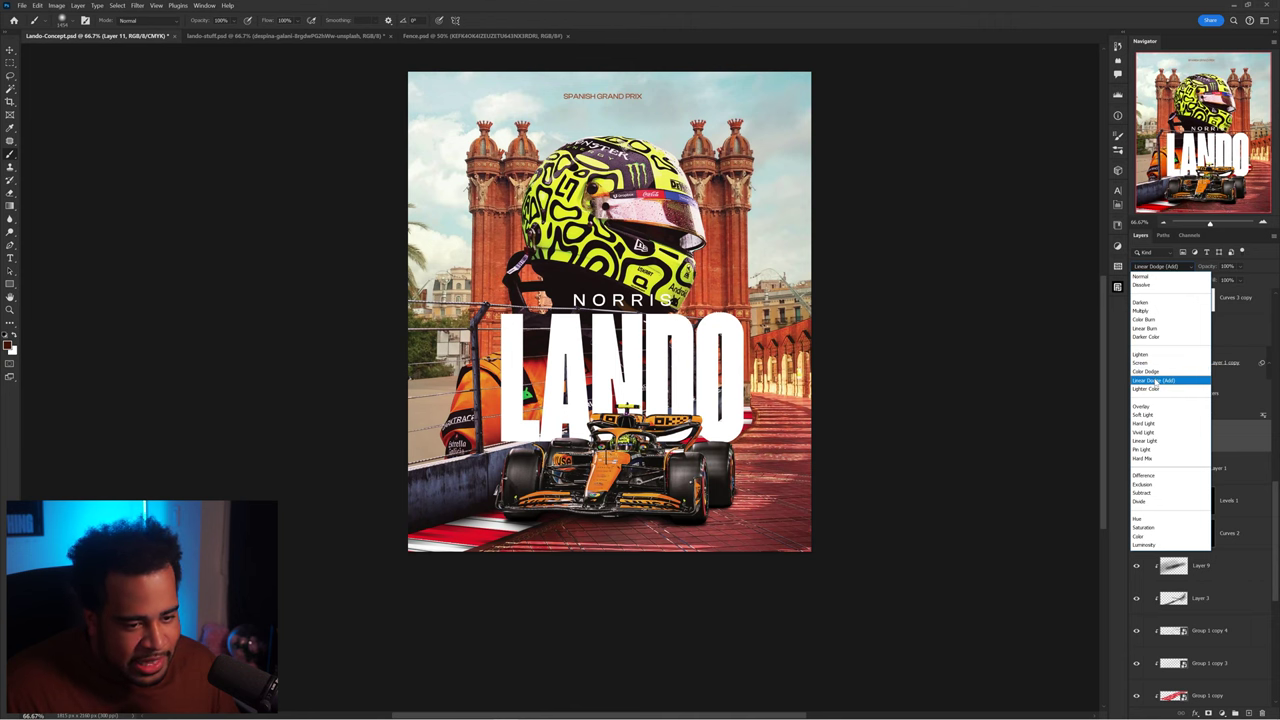
pyautogui.click(1152, 380)
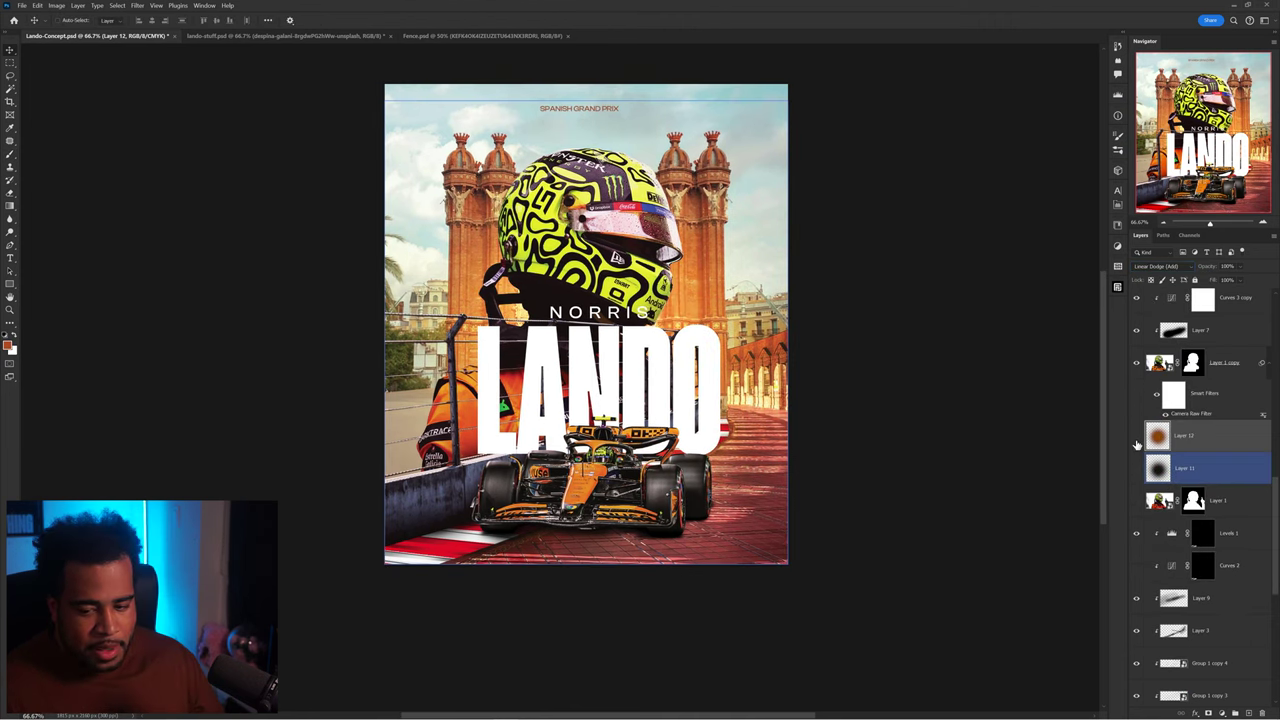
# Step: Compare the poster with and without the glow layers behind the driver
pyautogui.moveTo(1136, 468)
pyautogui.mouseDown()
pyautogui.moveTo(1136, 444)
pyautogui.moveTo(1136, 468)
pyautogui.mouseUp()
pyautogui.click(1166, 467)
pyautogui.moveTo(867, 410); pyautogui.dragTo(923, 469)
# Step: Add a new layer above the driver copy's Curves adjustment and switch to the Brush tool
pyautogui.keyDown('ctrl'); pyautogui.click(690, 280); pyautogui.keyUp('ctrl')
pyautogui.scroll(3, 1226, 362)
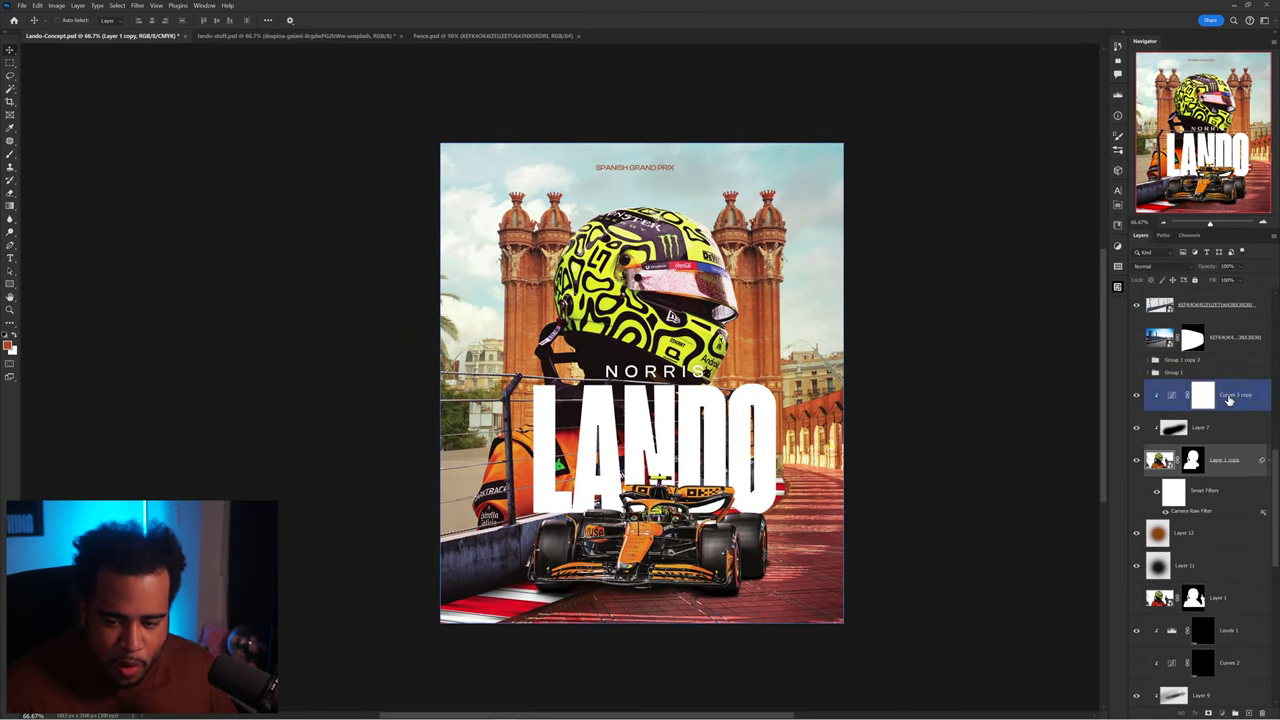
pyautogui.hotkey('ctrl', 'shift', 'n')
pyautogui.press('Return')
pyautogui.hotkey('ctrl', '0')
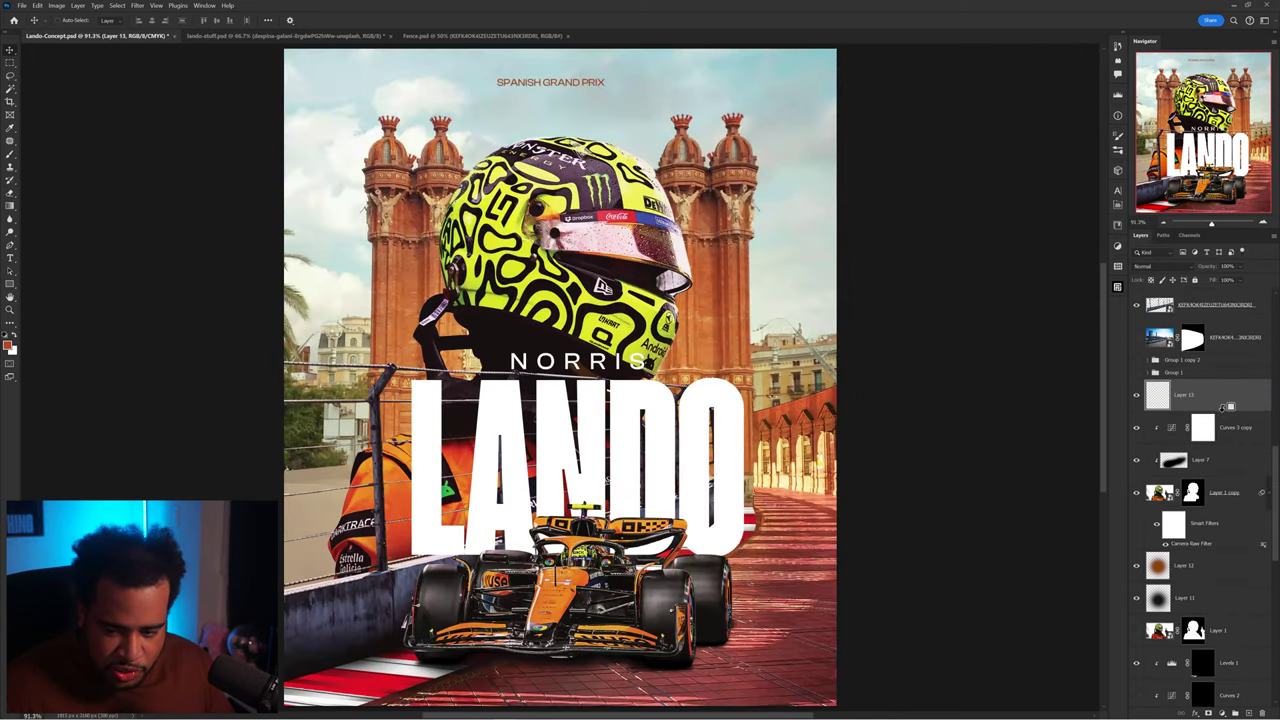
pyautogui.press('b')
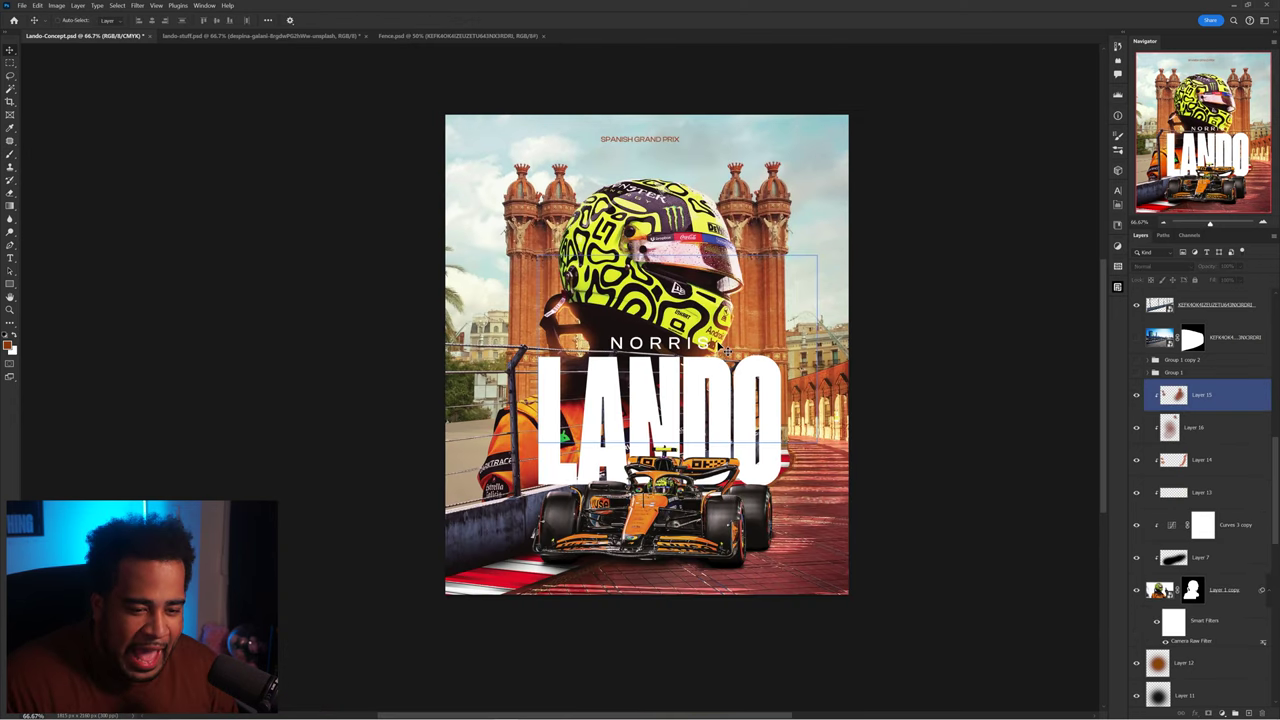
# Step: Raise the orange glow layer behind the driver to 100% opacity and duplicate it
pyautogui.click(655, 328)
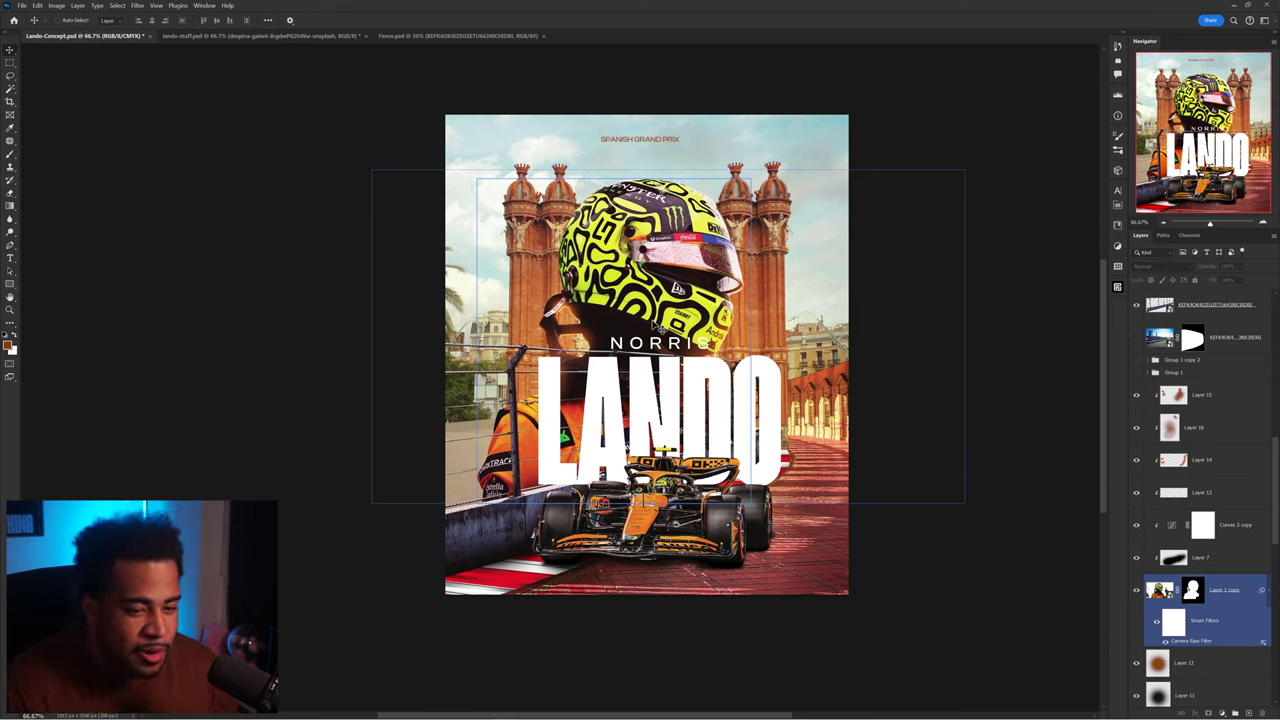
pyautogui.scroll(-3, 1200, 450)
pyautogui.click(1189, 468)
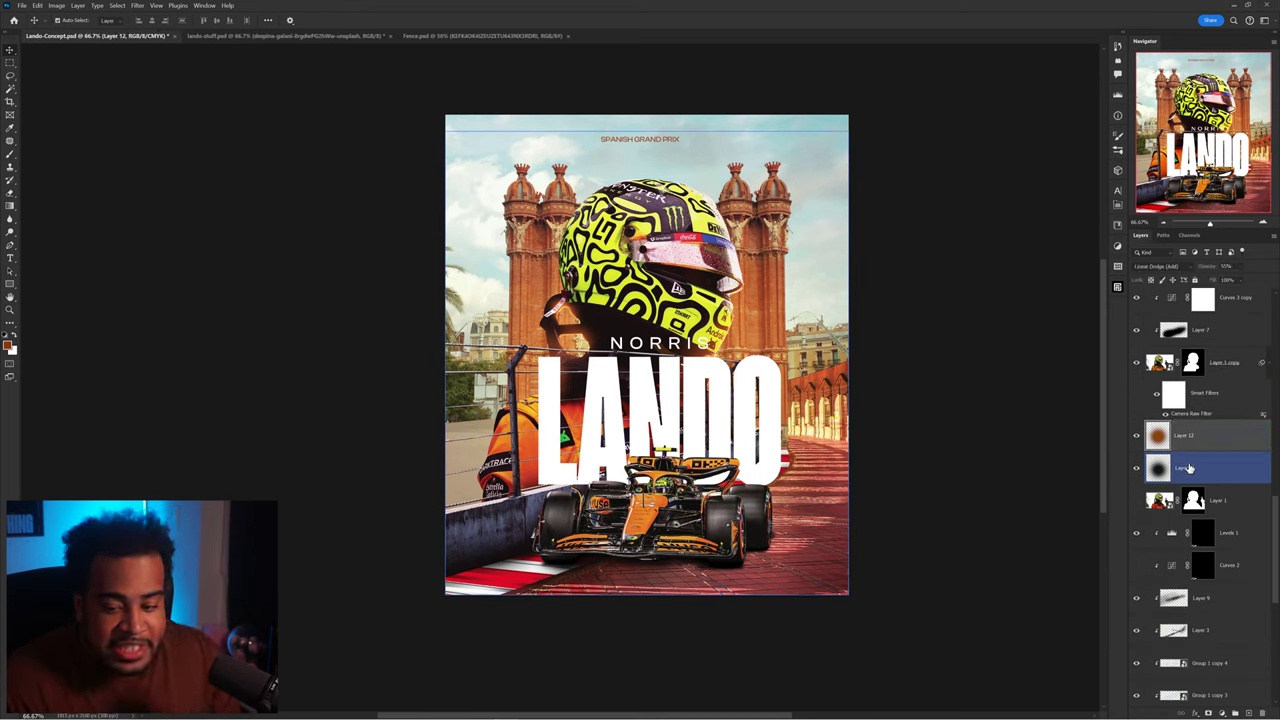
pyautogui.click(1137, 440)
pyautogui.moveTo(1137, 438); pyautogui.dragTo(1138, 470)
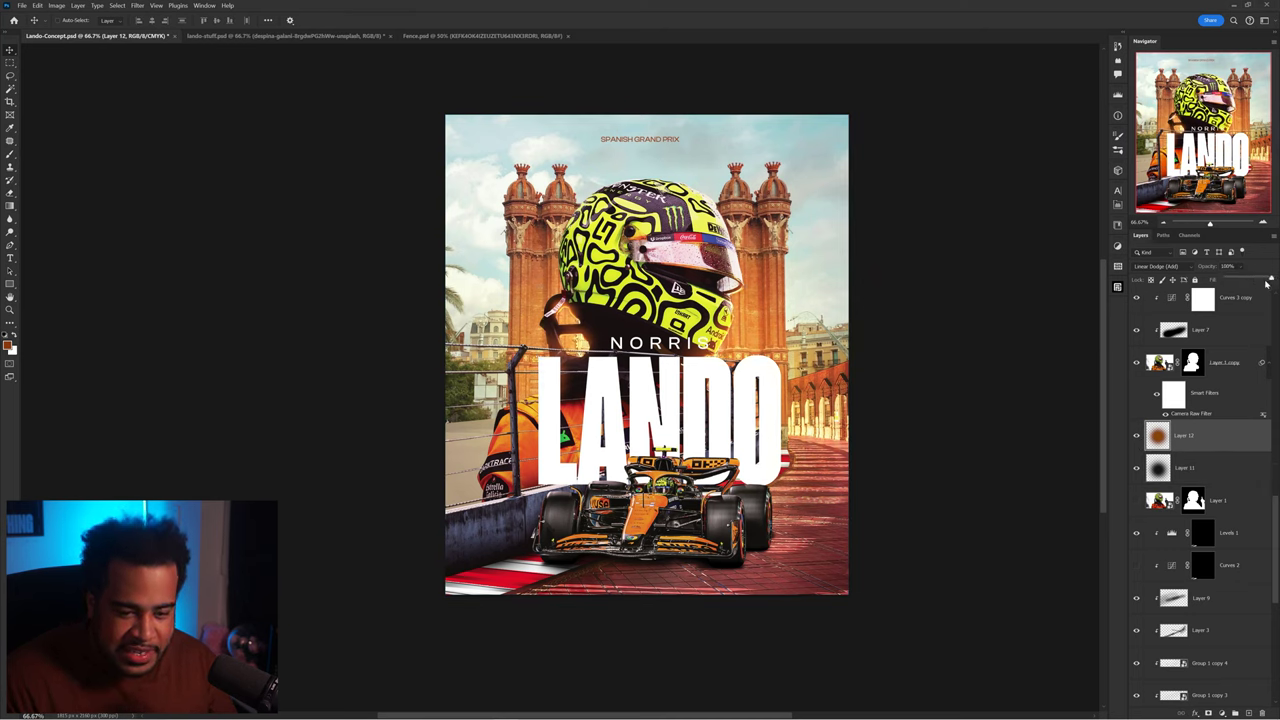
pyautogui.hotkey('ctrl', 'j')
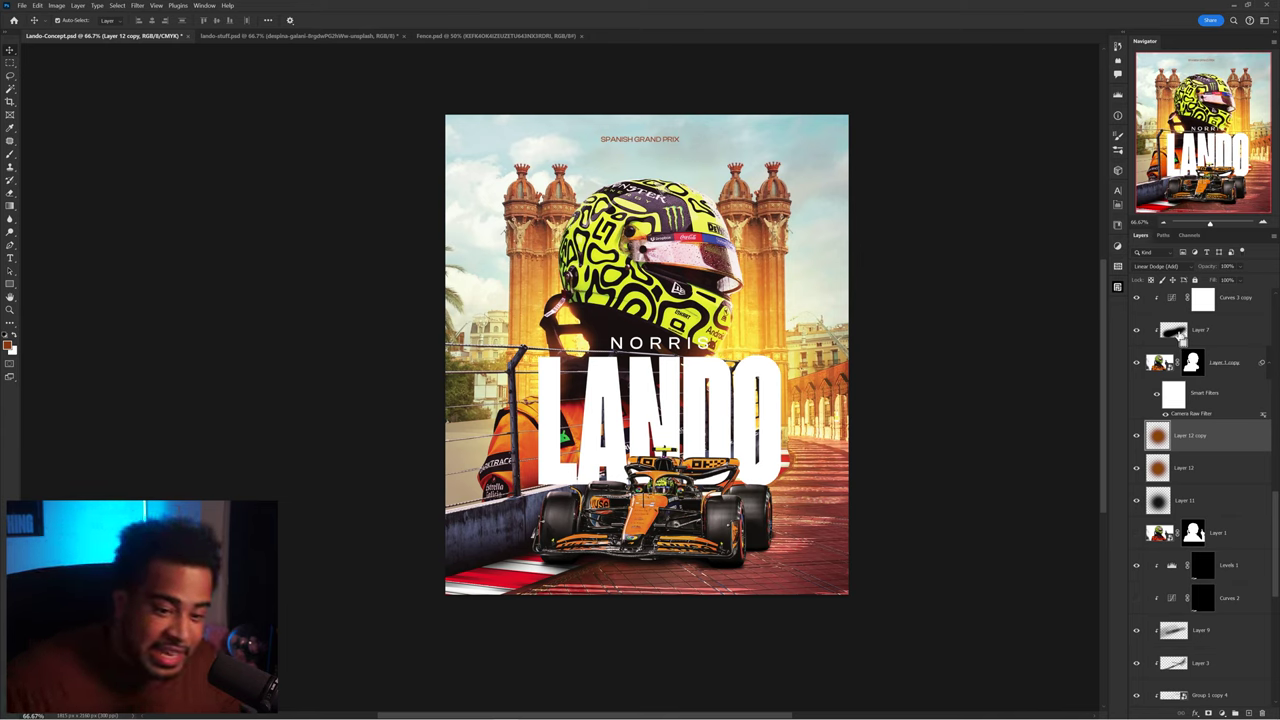
# Step: Delete the extra orange glow layer behind the driver and duplicate the remaining glow at 55% opacity
pyautogui.click(1181, 337)
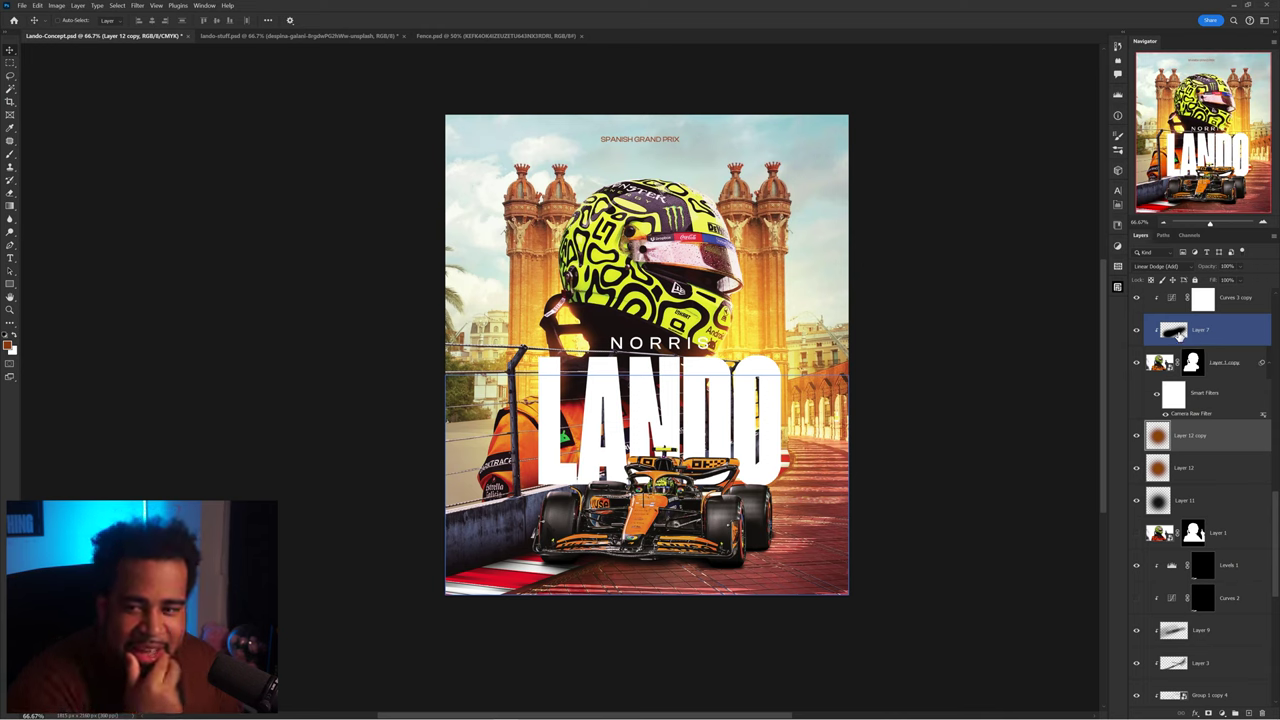
pyautogui.press('Delete')
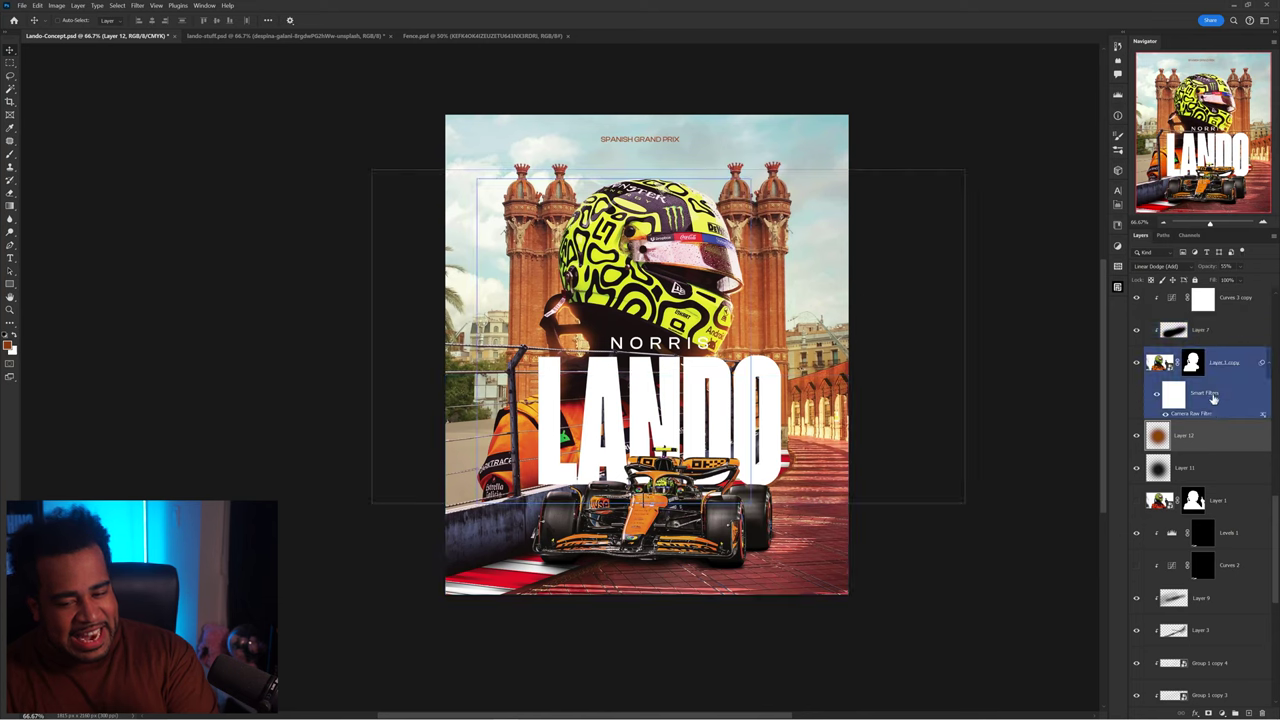
pyautogui.click(1200, 435)
pyautogui.hotkey('ctrl', 'j')
pyautogui.hotkey('ctrl', 't')
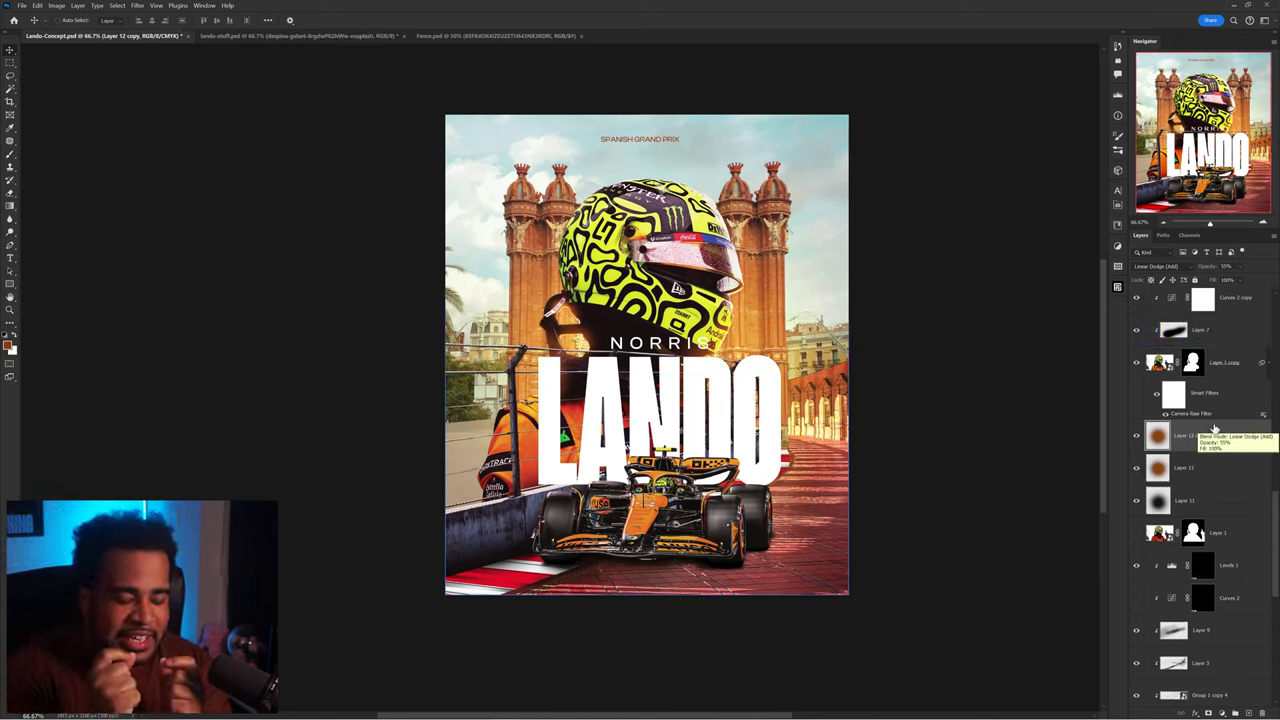
# Step: Compare the poster with and without the duplicated orange glow behind the driver
pyautogui.click(1182, 418)
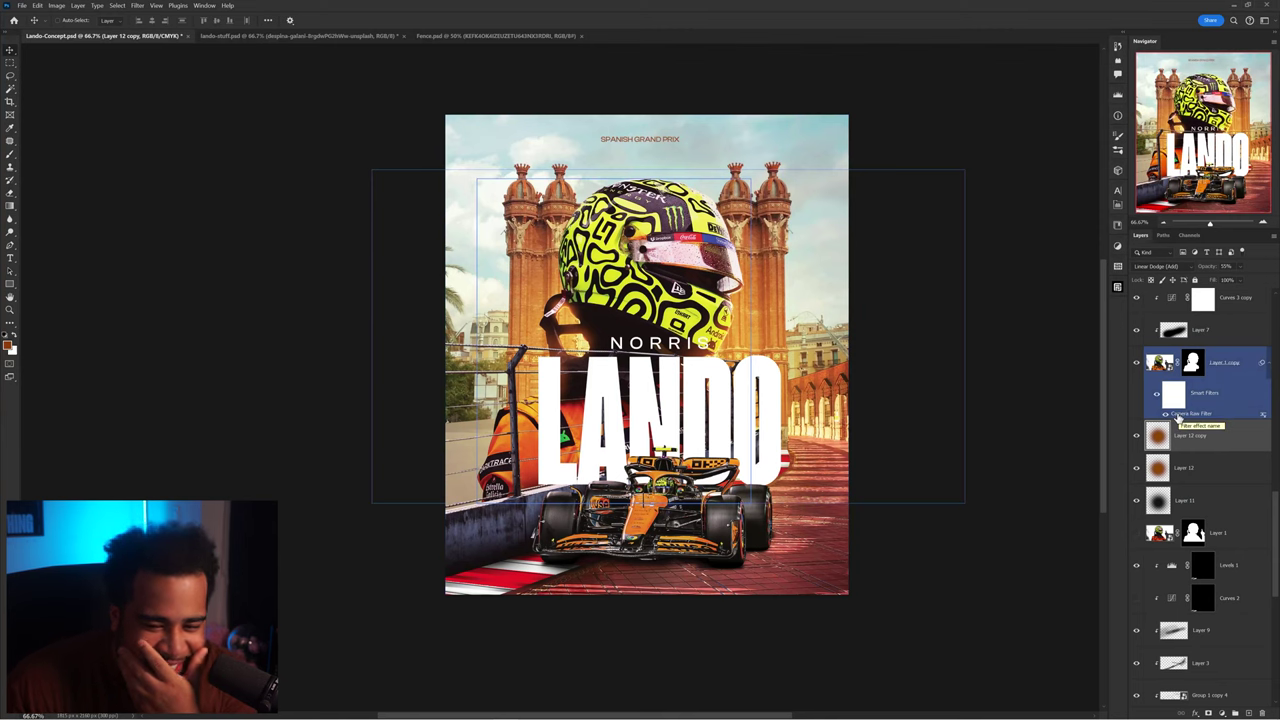
pyautogui.click(1180, 434)
pyautogui.click(1137, 436)
pyautogui.click(1137, 436)
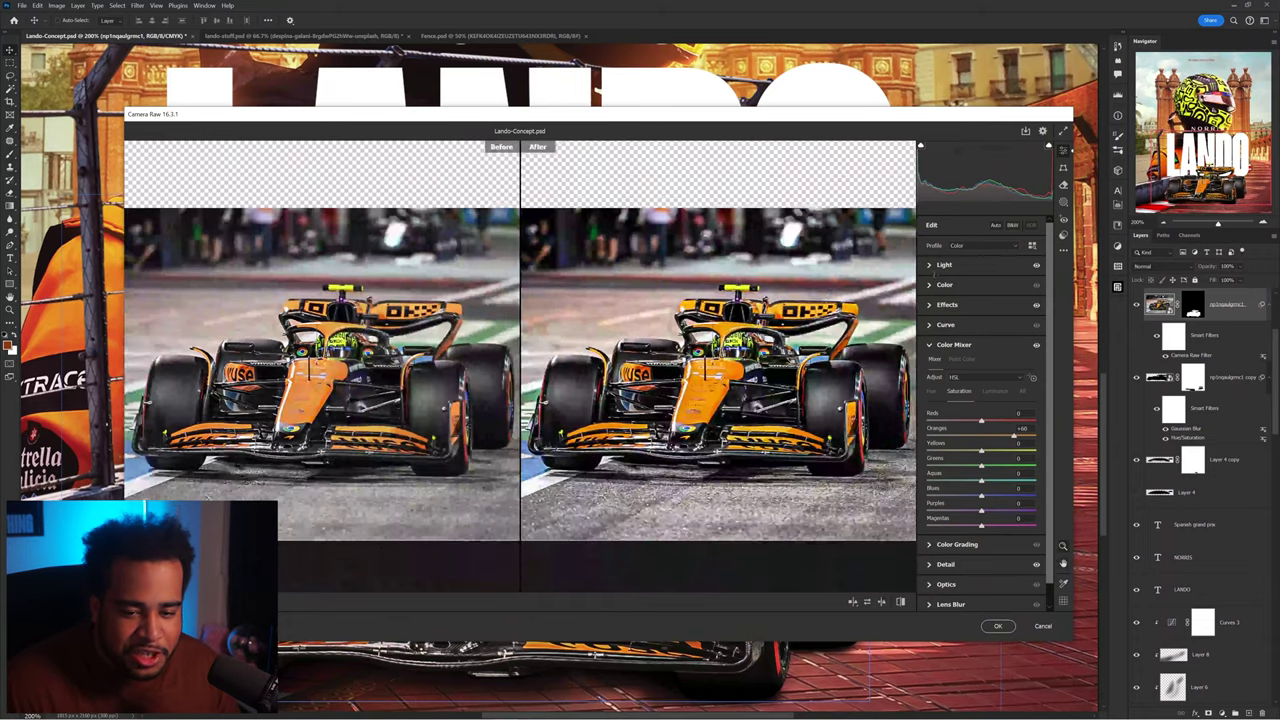
# Step: Set the car's Camera Raw exposure to +0.05 and adjust its shadows, whites and blacks
pyautogui.click(930, 266)
pyautogui.moveTo(983, 290); pyautogui.dragTo(985, 290)
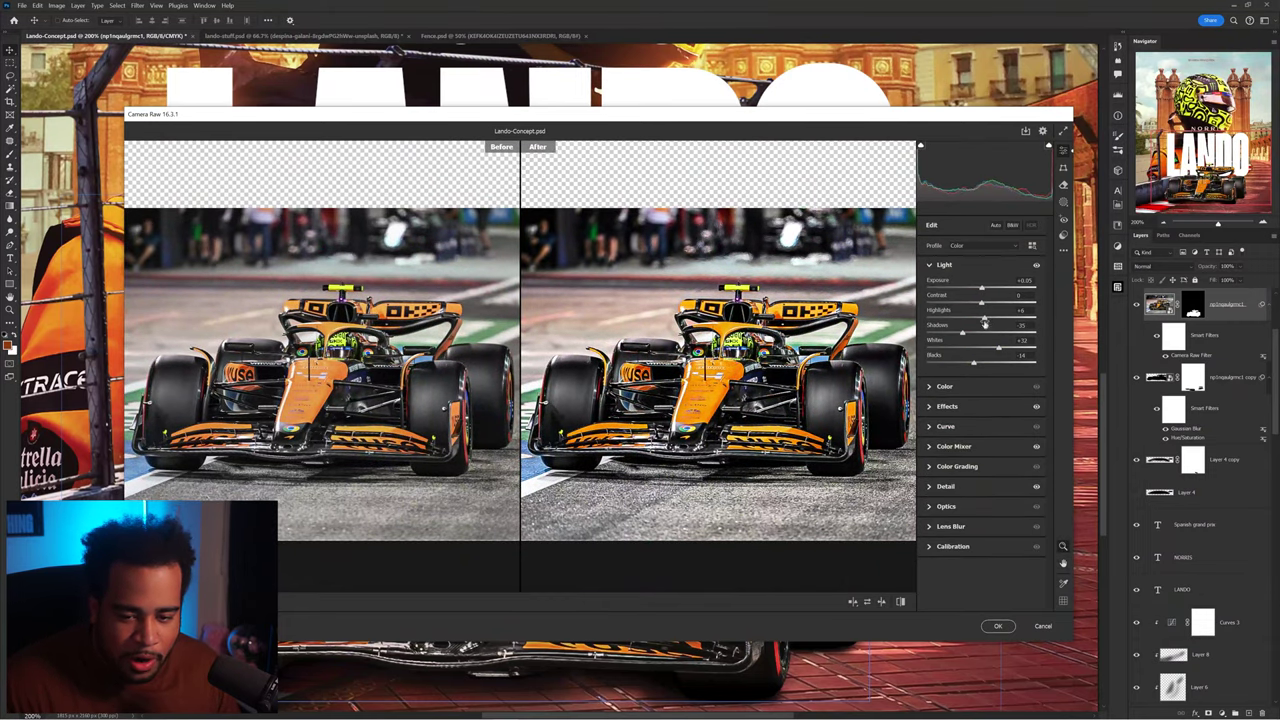
pyautogui.moveTo(985, 333); pyautogui.dragTo(960, 333)
pyautogui.moveTo(999, 348); pyautogui.dragTo(978, 364)
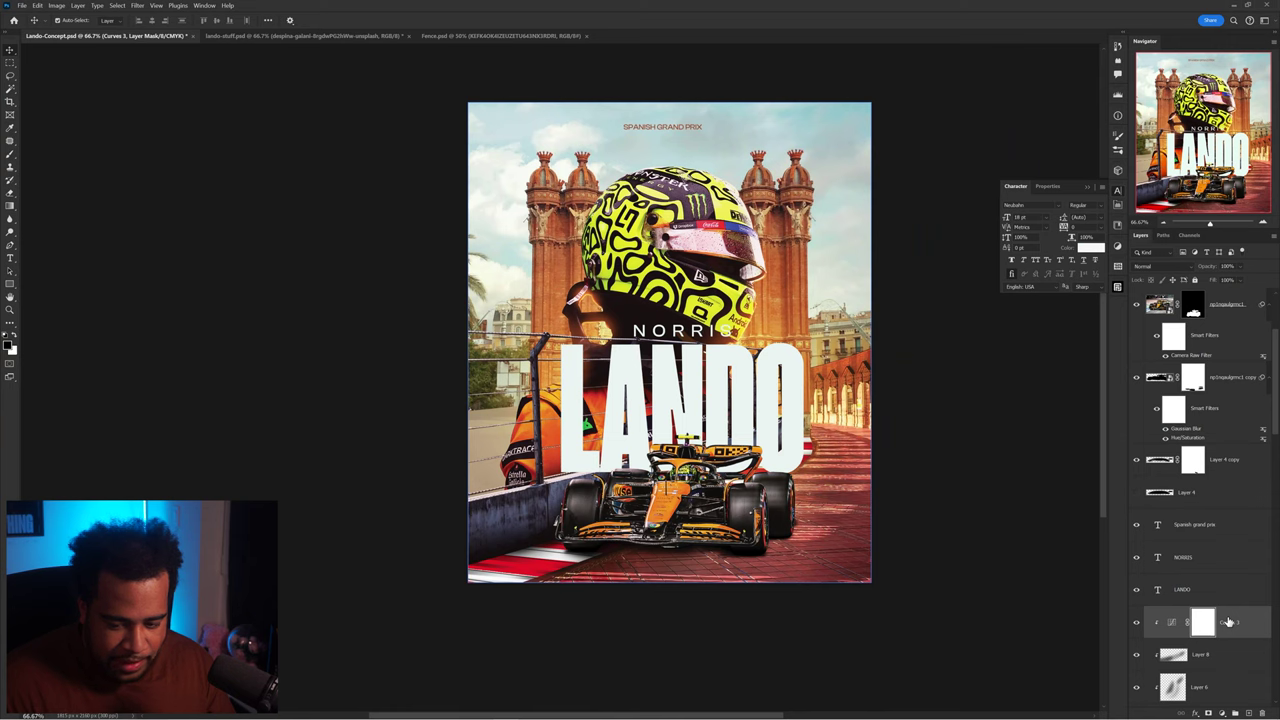
# Step: Paint a soft white haze behind the car on a new layer and move it above the title text layers
pyautogui.hotkey('ctrl', 'shift', 'n')
pyautogui.press('Return')
pyautogui.hotkey('ctrl', '+')
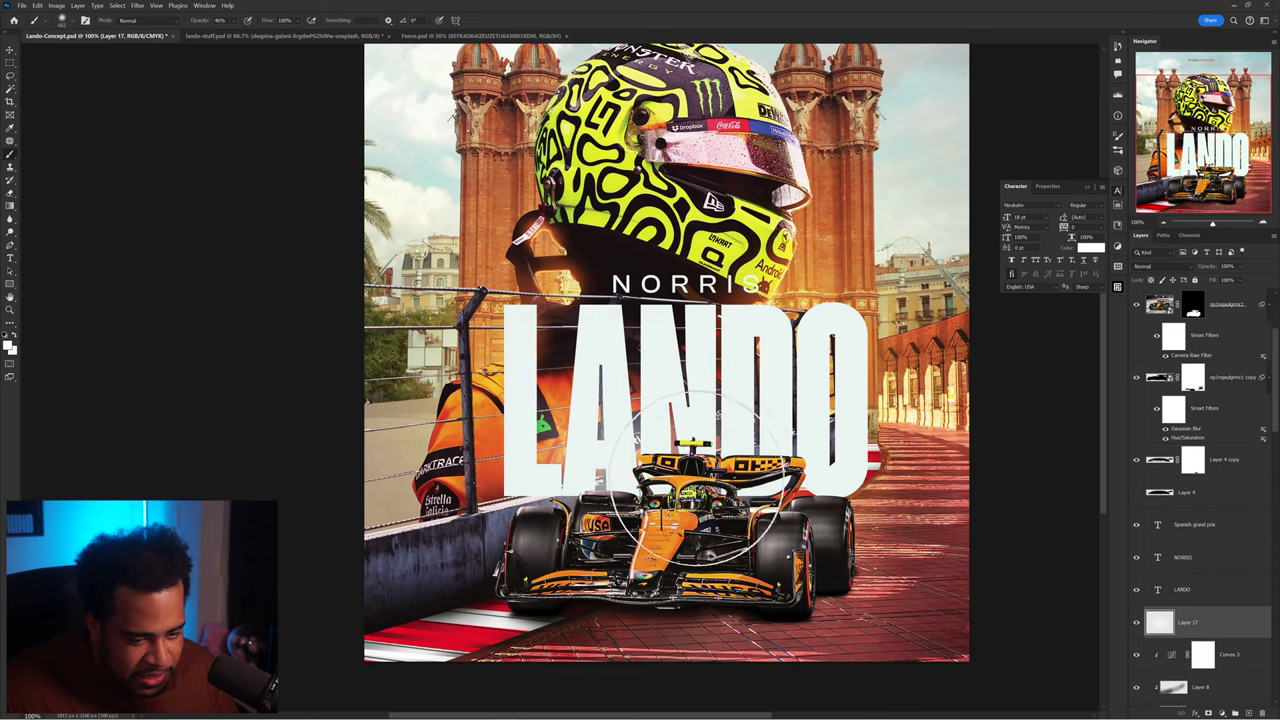
pyautogui.scroll(-2, 804, 482)
pyautogui.moveTo(1195, 619); pyautogui.dragTo(1195, 512)
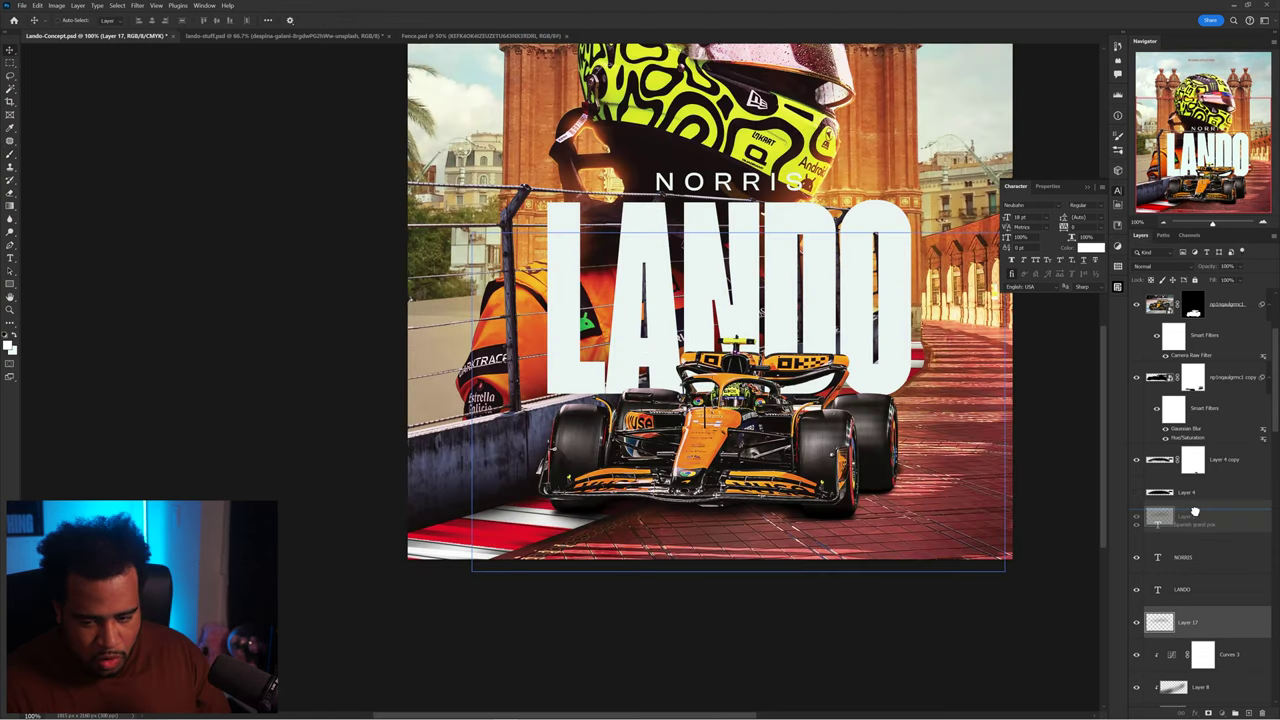
pyautogui.scroll(-1, 883, 438)
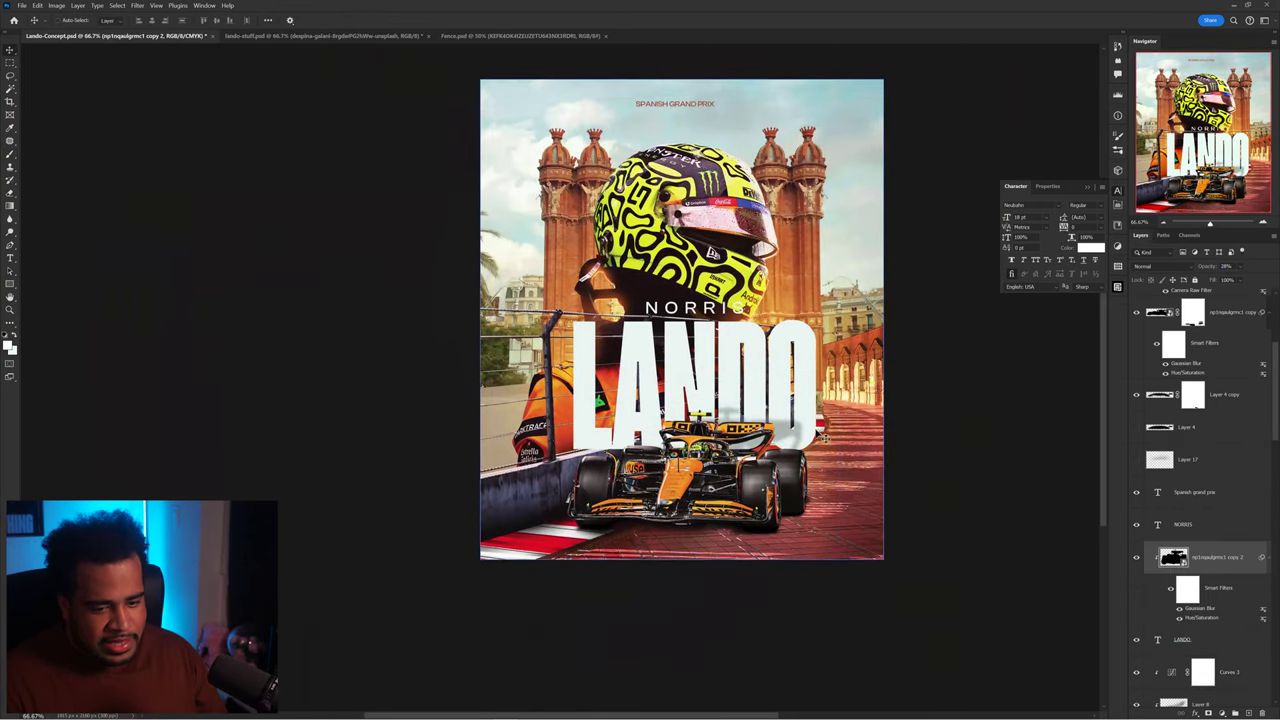
# Step: Hide the car-shaped shadow clipped to the LANDO title and add a new layer above it for brushing a softer shadow
pyautogui.doubleClick(1199, 609)
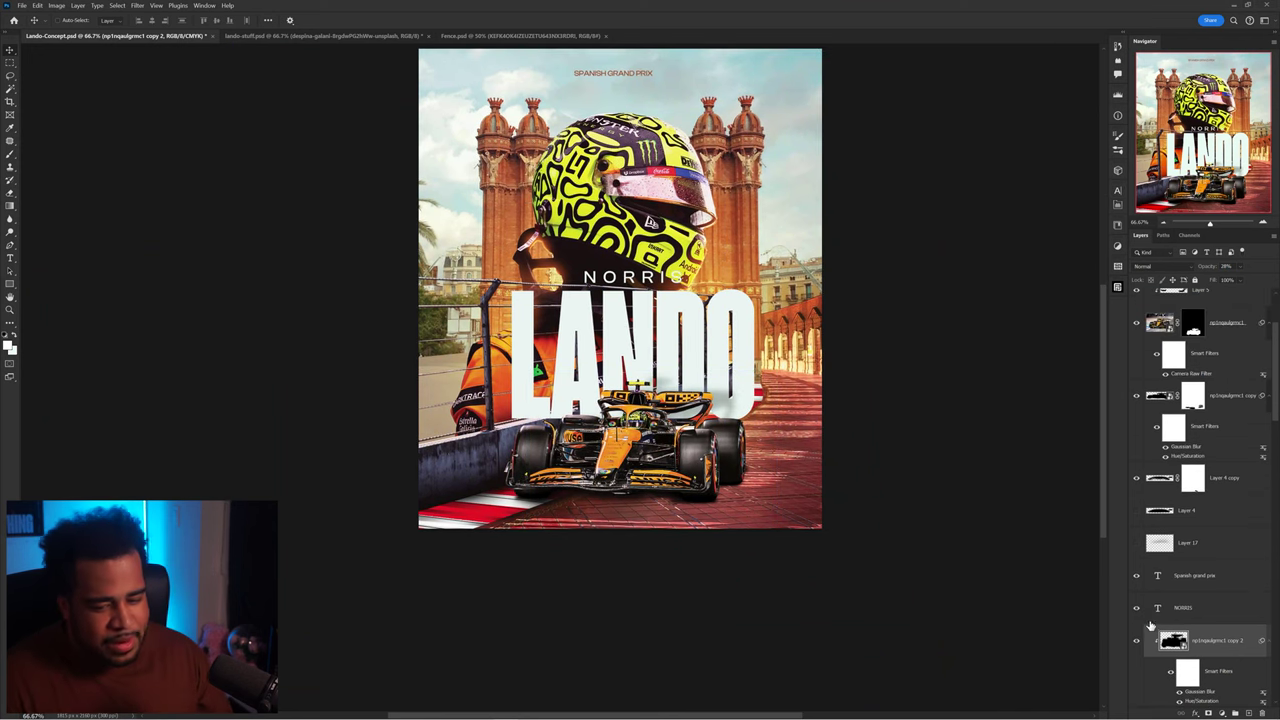
pyautogui.scroll(-2, 1157, 625)
pyautogui.click(1136, 543)
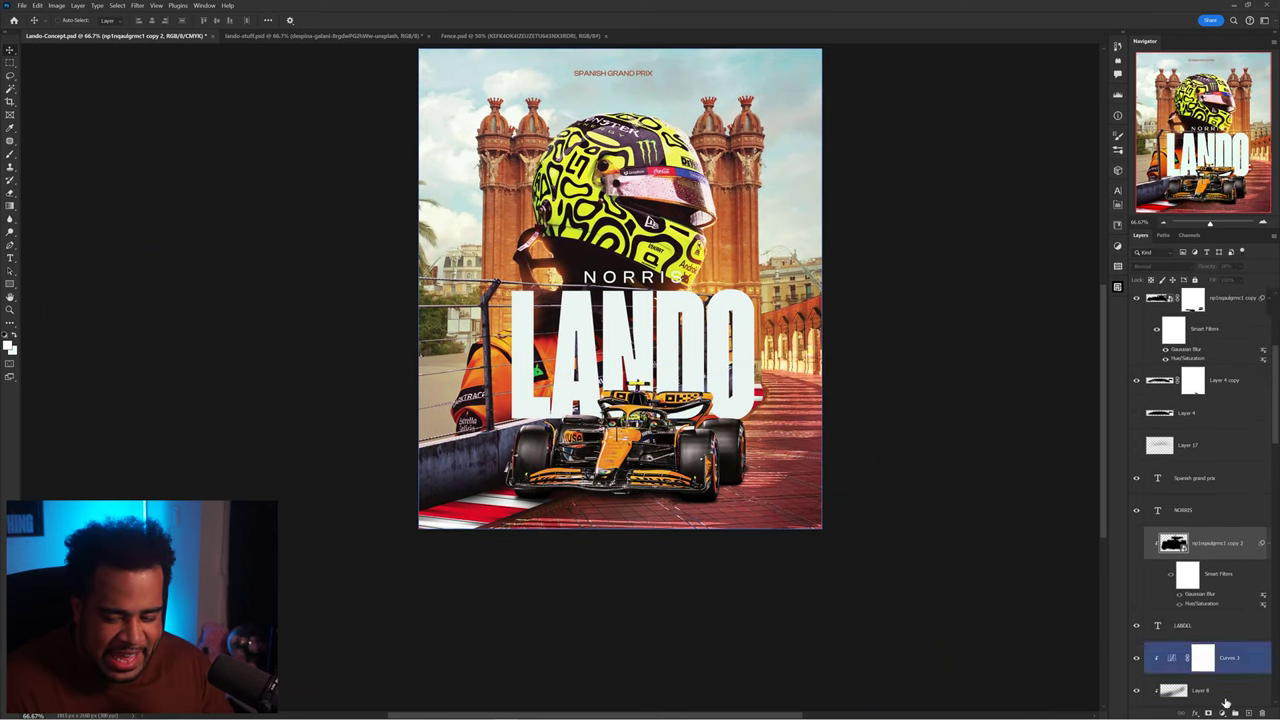
pyautogui.click(1200, 542)
pyautogui.click(1248, 713)
pyautogui.press('b')
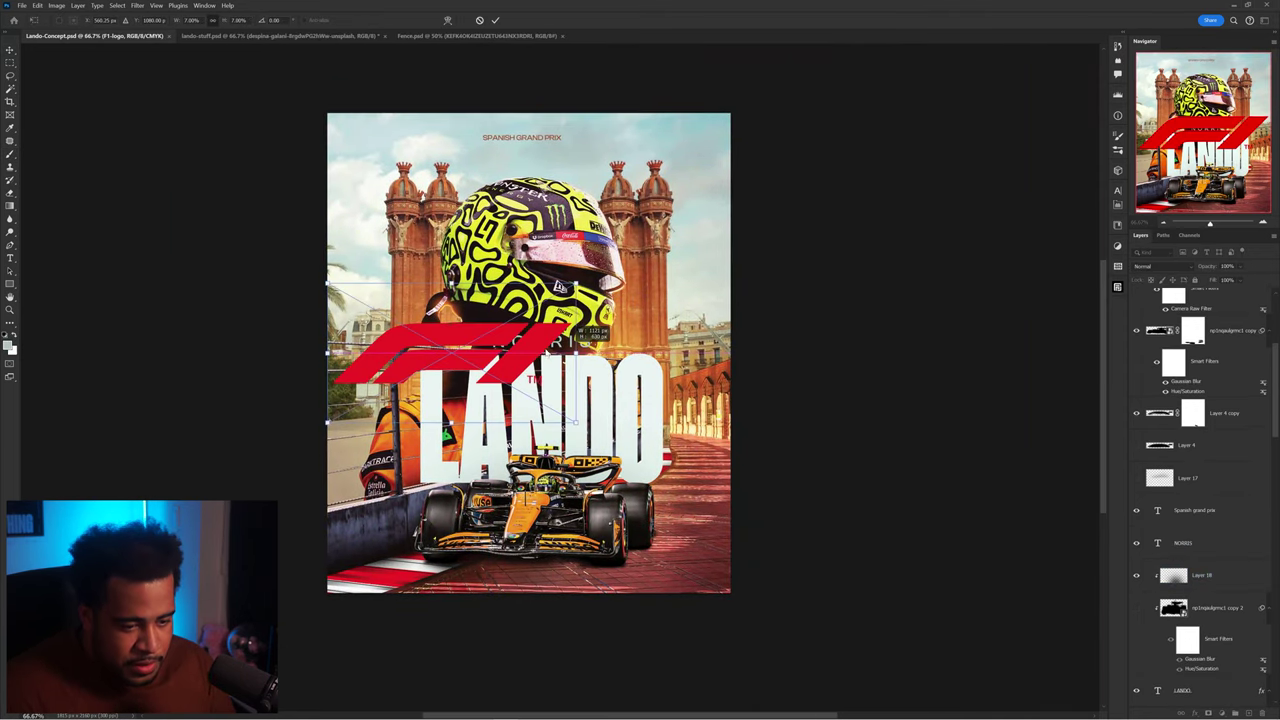
# Step: Scale the placed F1 logo down to a small mark over the centre of the LANDO title
pyautogui.moveTo(573, 333); pyautogui.dragTo(588, 410)
pyautogui.press('Return')
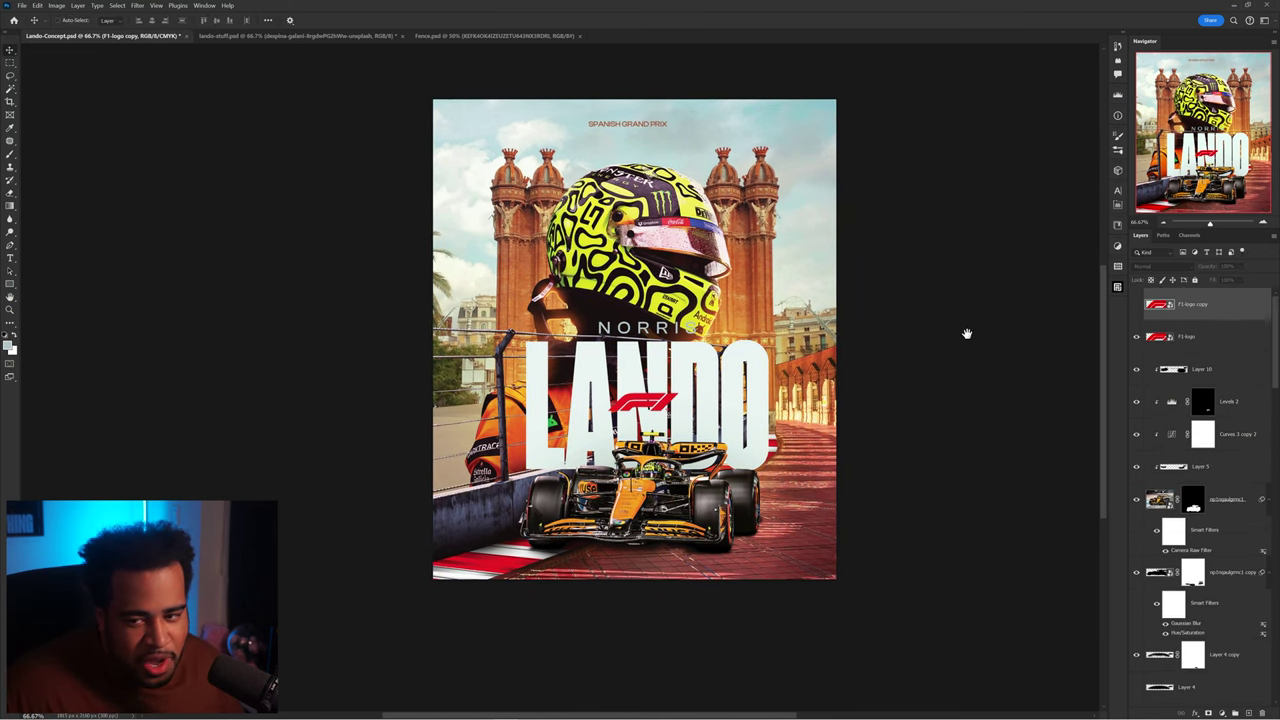
pyautogui.moveTo(966, 333); pyautogui.dragTo(857, 274)
pyautogui.click(622, 440)
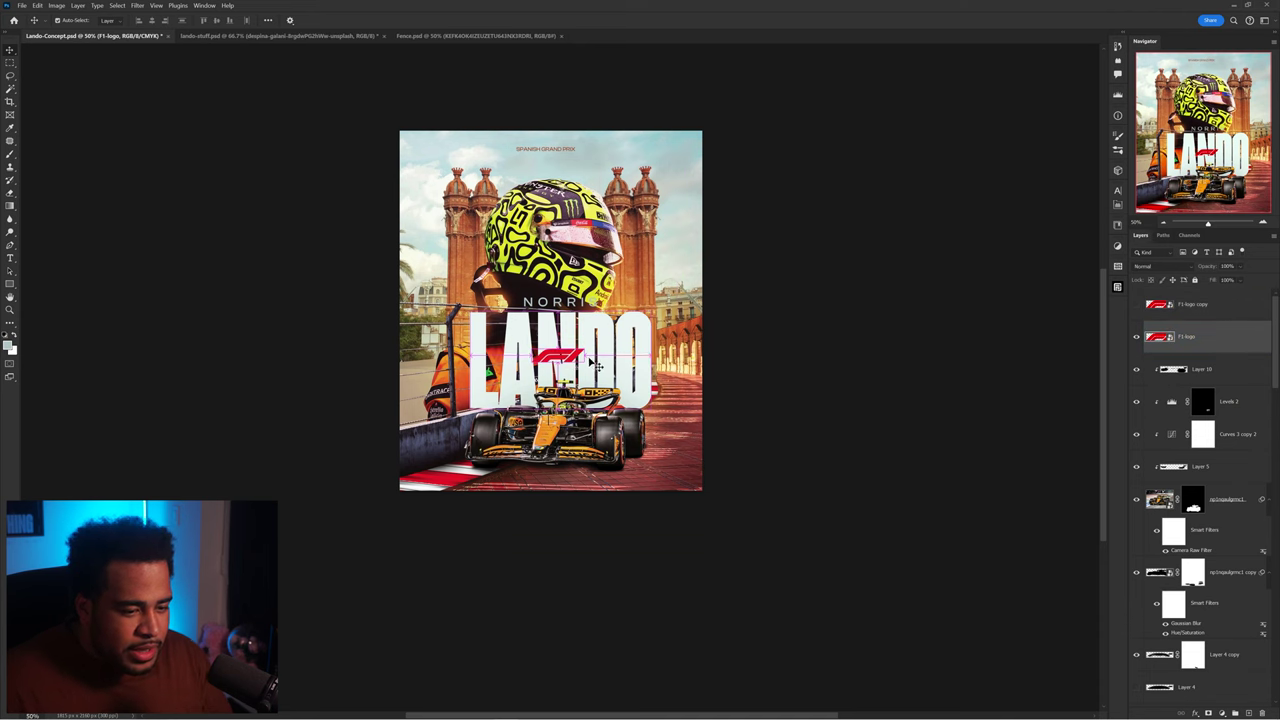
# Step: Shrink the red F1 logo further and move it to the poster's upper-right corner
pyautogui.hotkey('ctrl', 't')
pyautogui.moveTo(583, 373); pyautogui.dragTo(711, 280)
pyautogui.press('Return')
pyautogui.scroll(2, 712, 170)
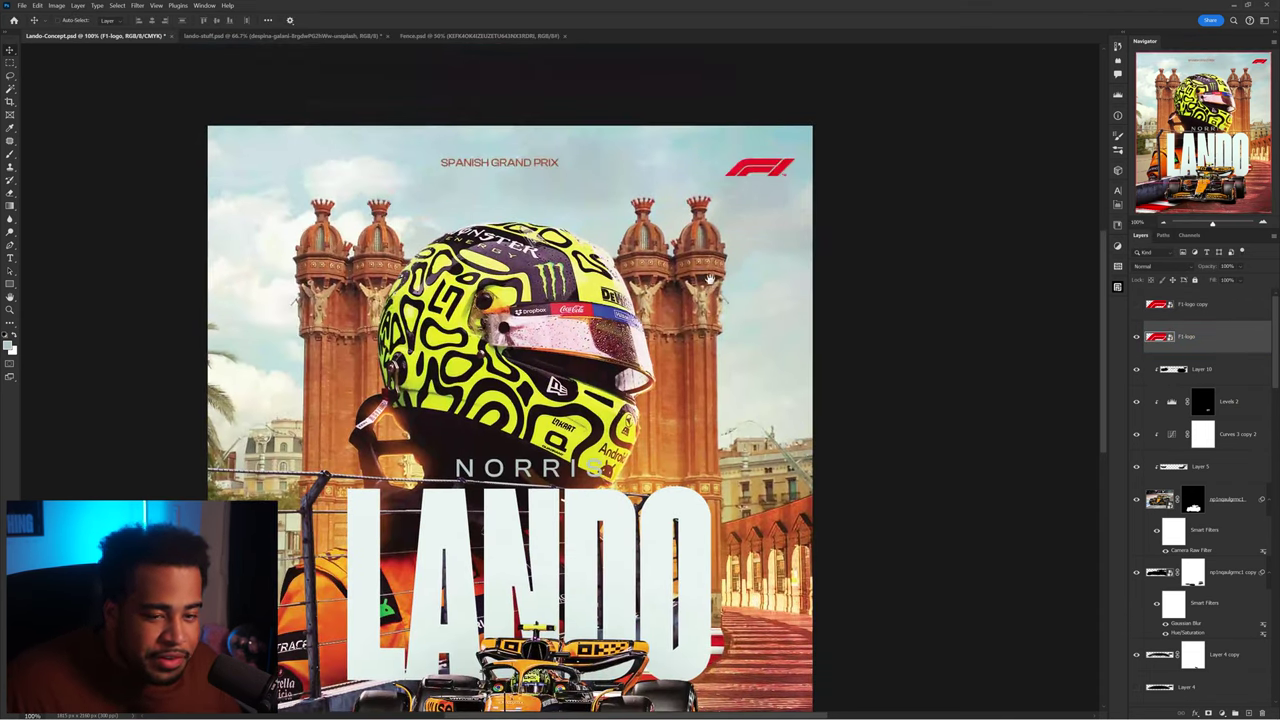
pyautogui.moveTo(782, 173); pyautogui.dragTo(772, 168)
pyautogui.scroll(-2, 773, 166)
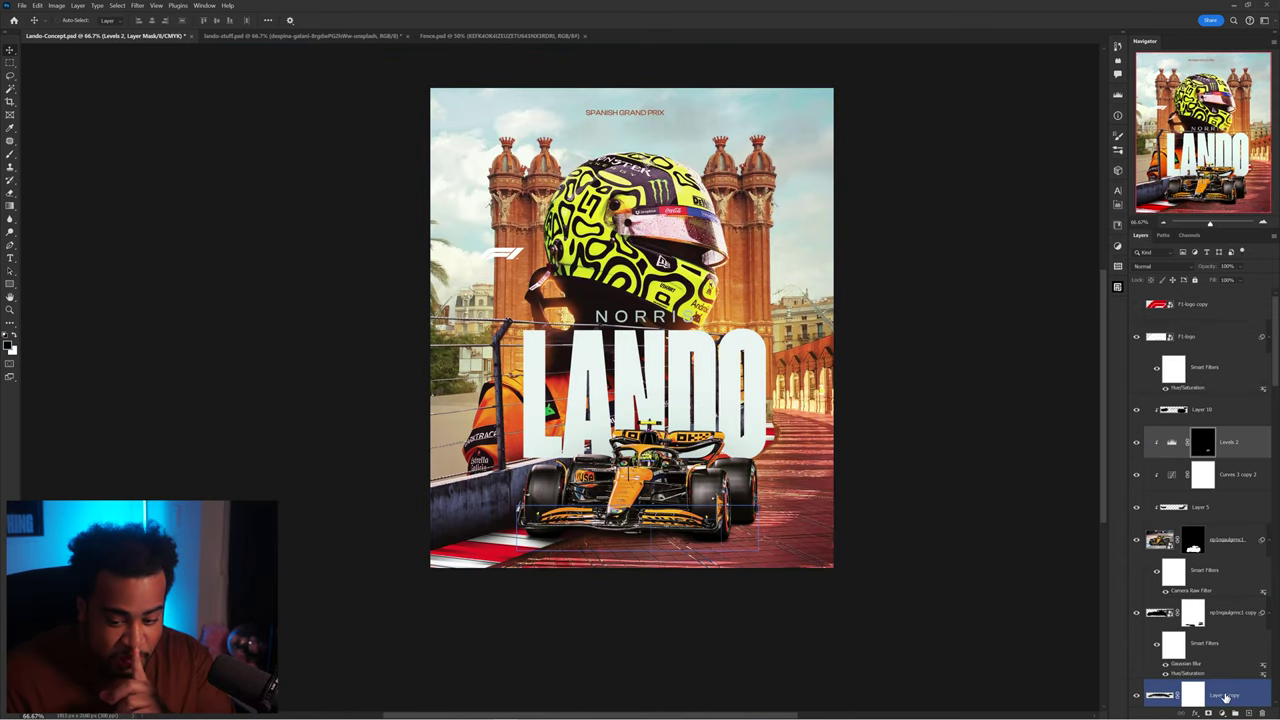
# Step: Darken the car with a new clipped Levels adjustment above Levels 2 and restrict it with a painted mask
pyautogui.click(1222, 712)
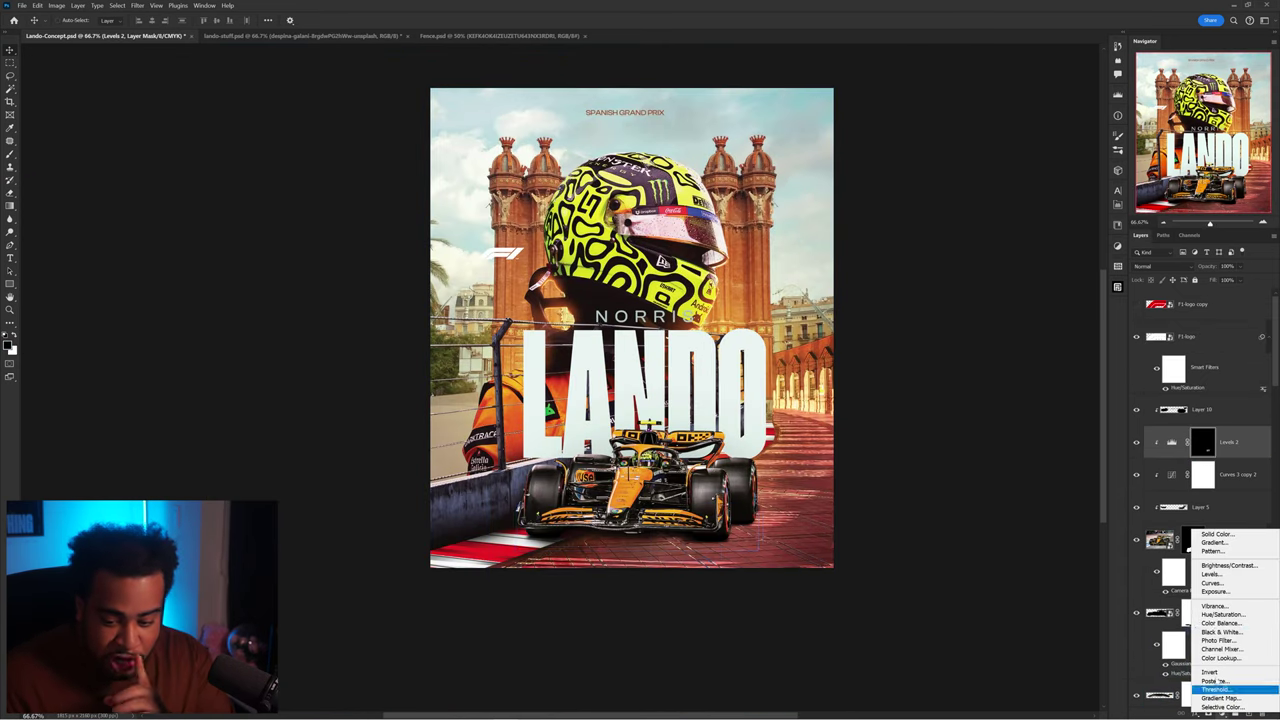
pyautogui.click(1211, 574)
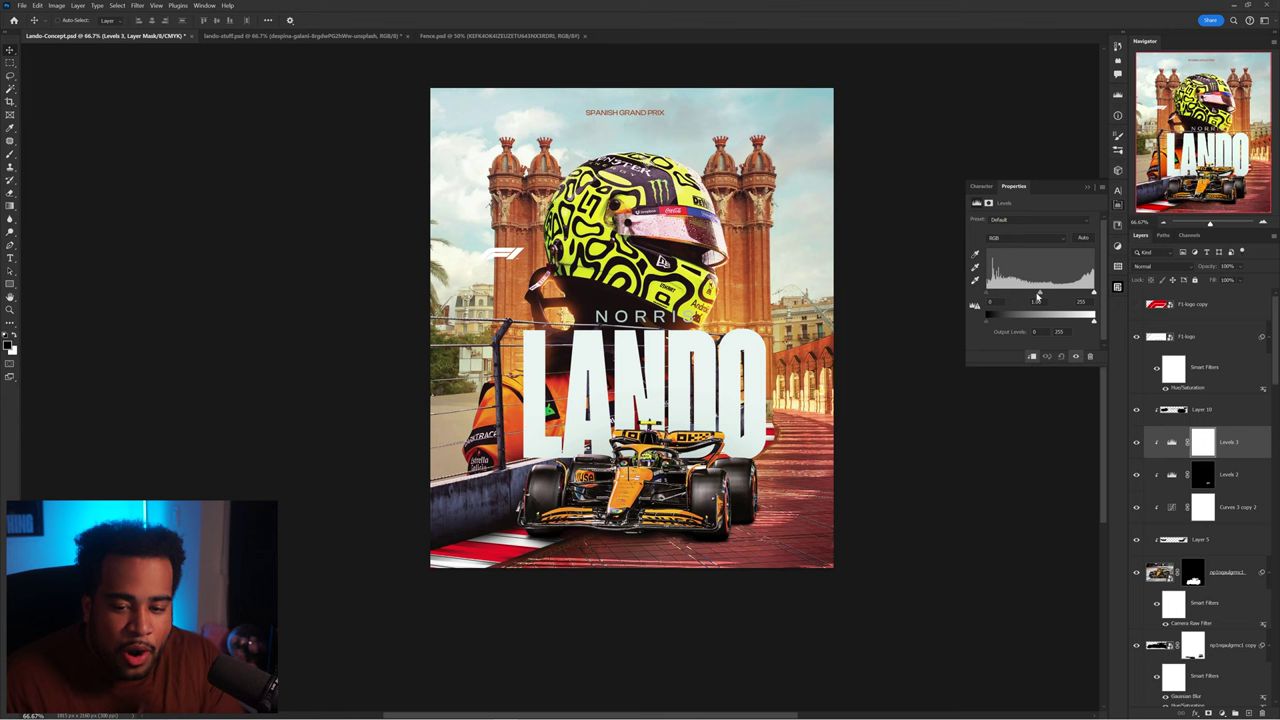
pyautogui.moveTo(1038, 296); pyautogui.dragTo(988, 322)
pyautogui.moveTo(1094, 321); pyautogui.dragTo(1090, 321)
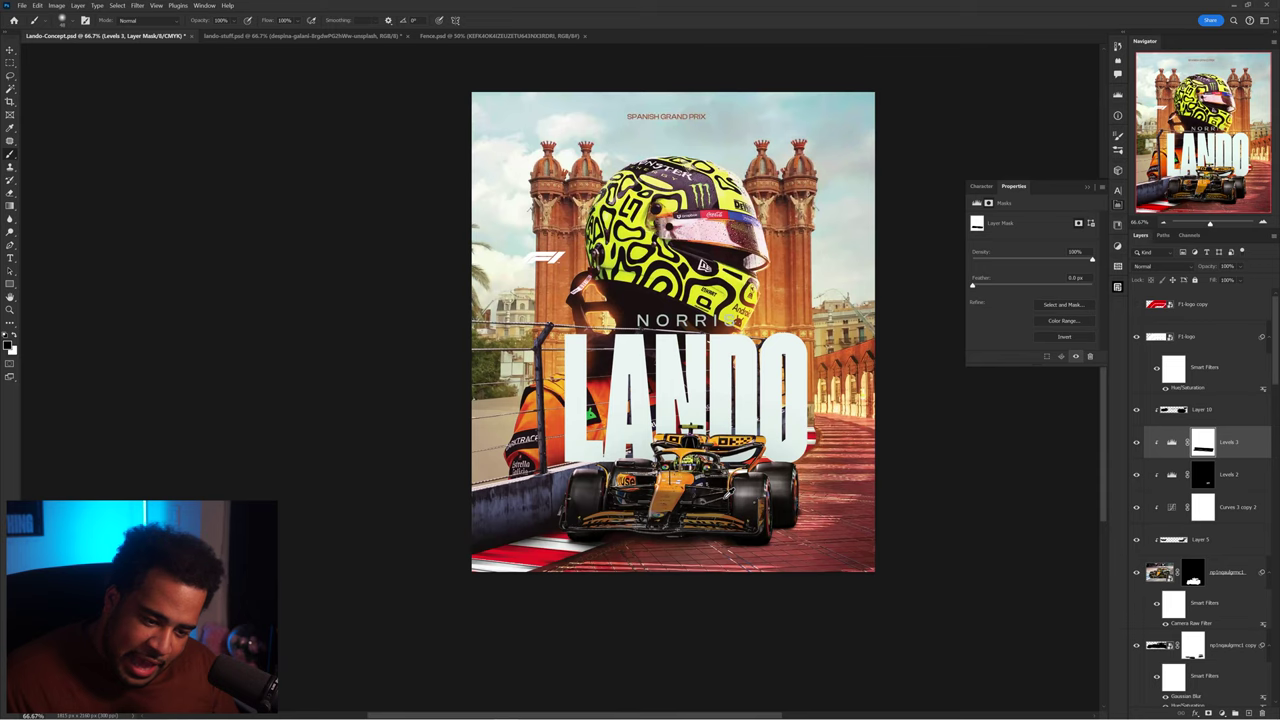
pyautogui.scroll(1, 740, 490)
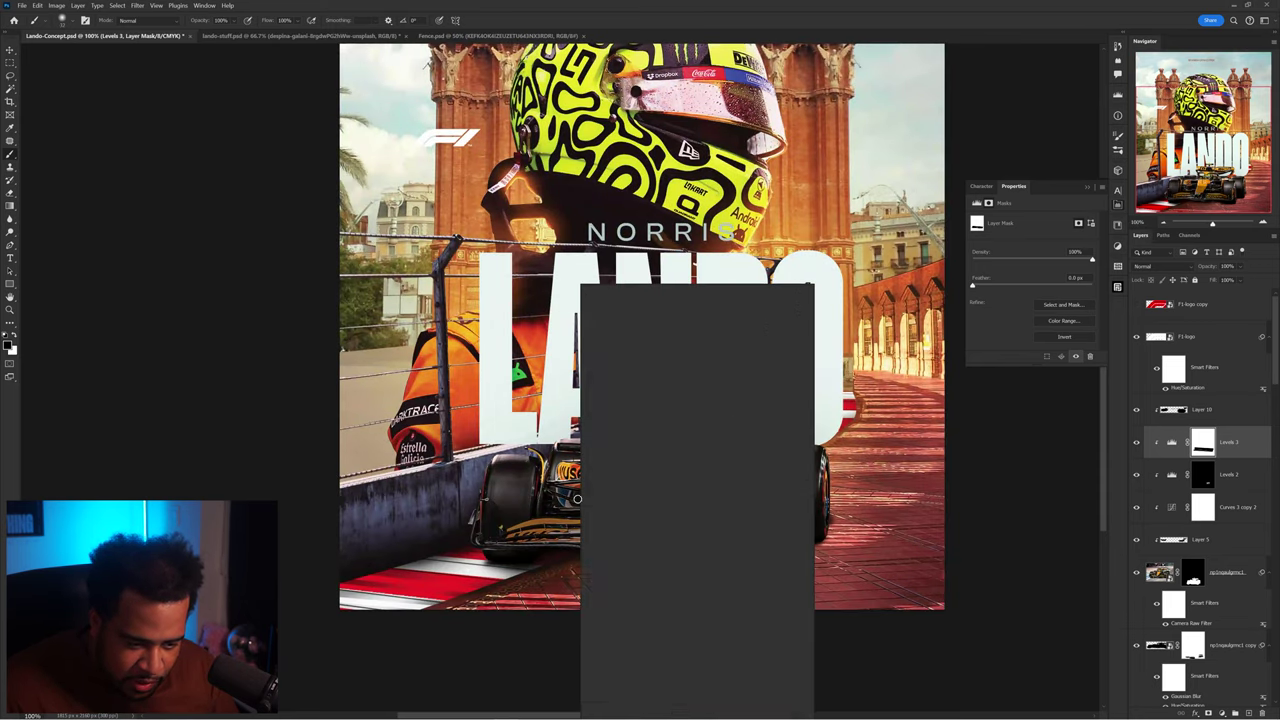
pyautogui.scroll(-1, 778, 450)
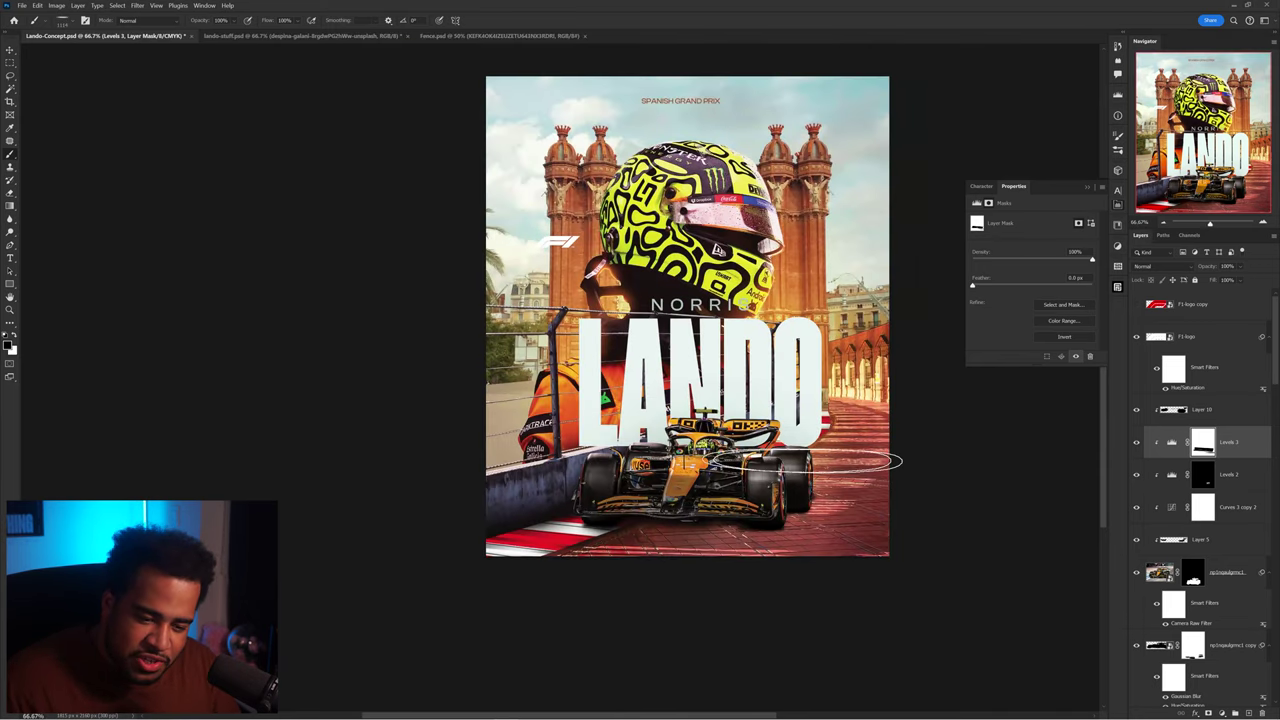
# Step: Compare the car with and without the new Levels adjustment
pyautogui.click(1136, 442)
pyautogui.click(1136, 443)
pyautogui.press('v')
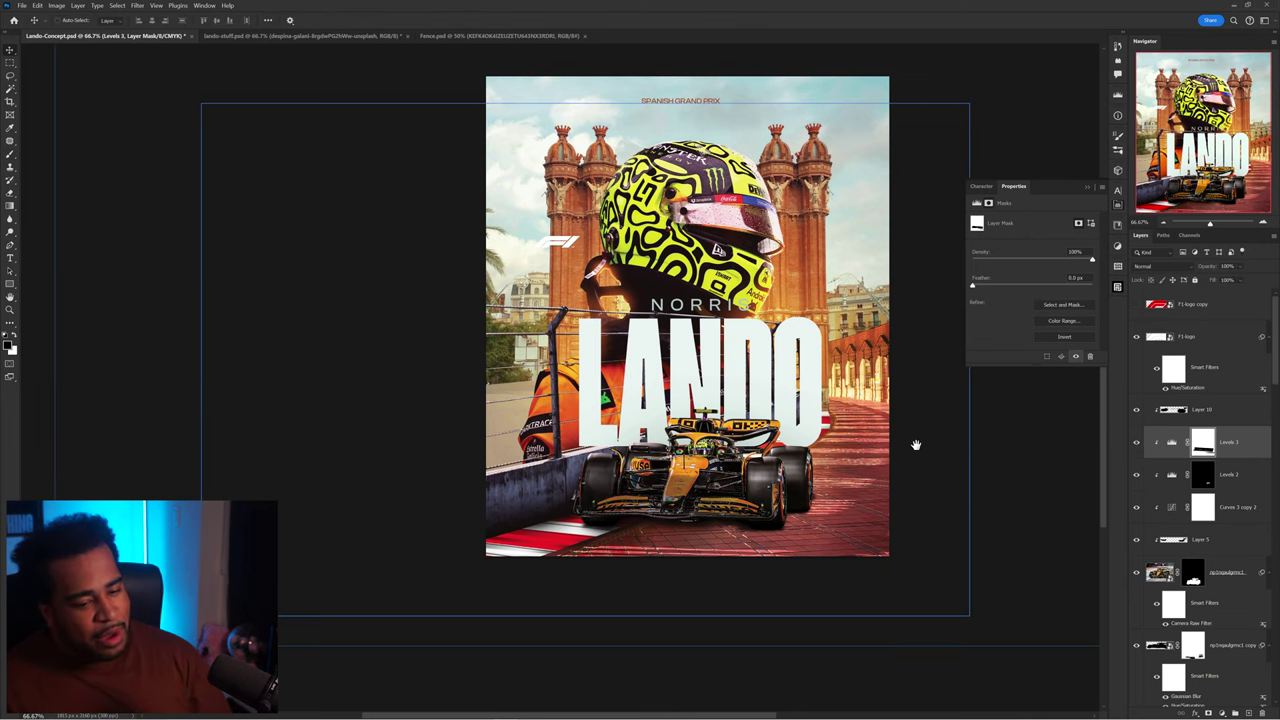
pyautogui.moveTo(901, 444); pyautogui.dragTo(781, 417)
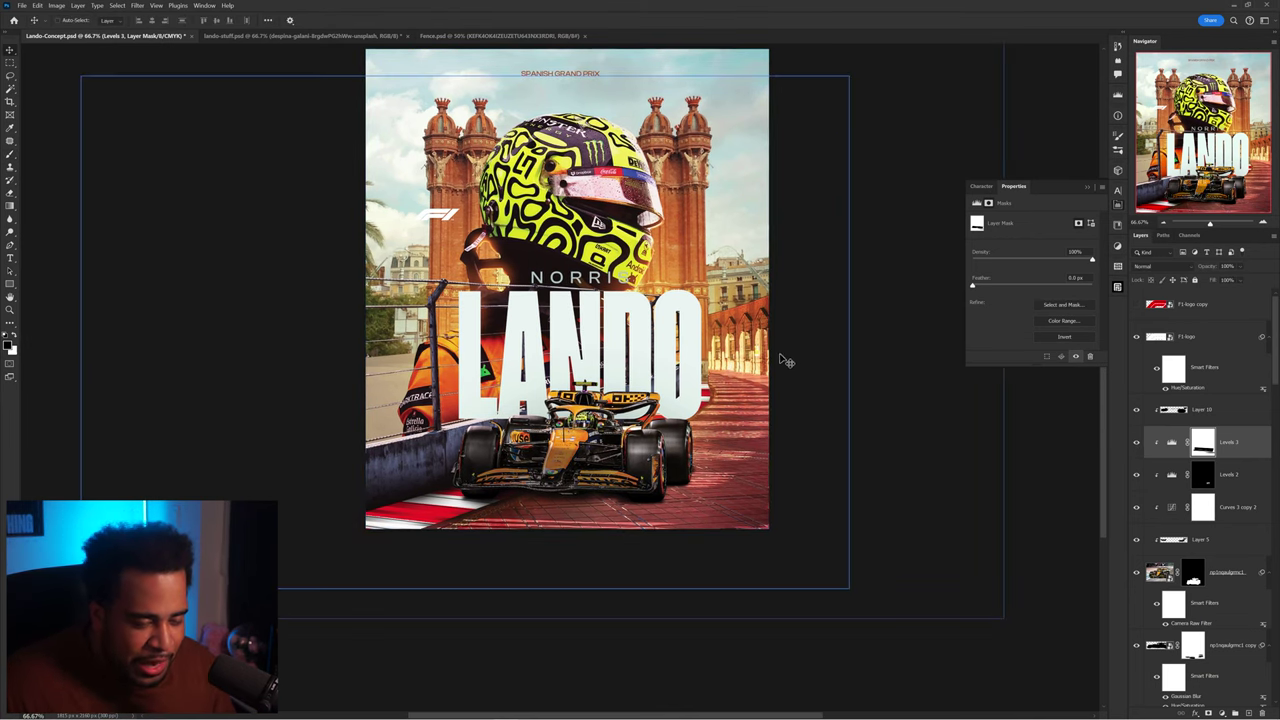
# Step: Position and resize the bird cutouts in the sky beside the helmet and clip a Curves adjustment to the flying birds
pyautogui.click(825, 375)
pyautogui.moveTo(706, 328); pyautogui.dragTo(726, 362)
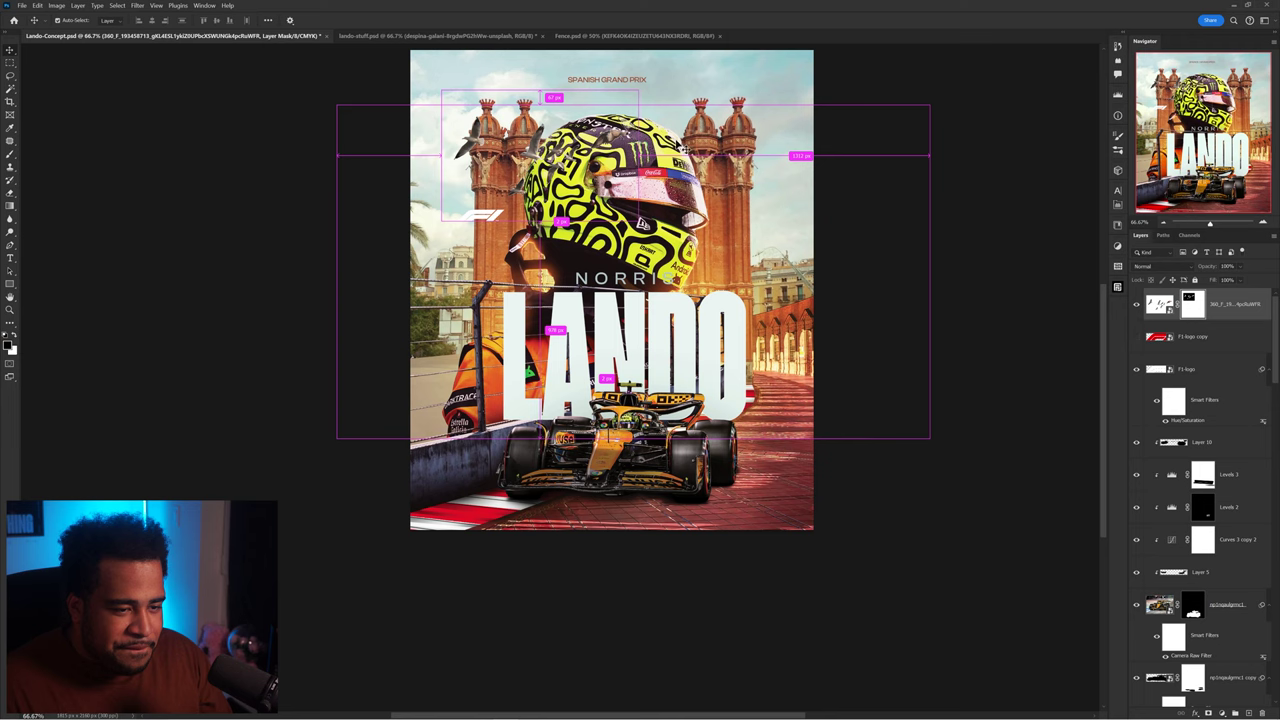
pyautogui.hotkey('ctrl', 't')
pyautogui.moveTo(735, 119); pyautogui.dragTo(739, 143)
pyautogui.press('Return')
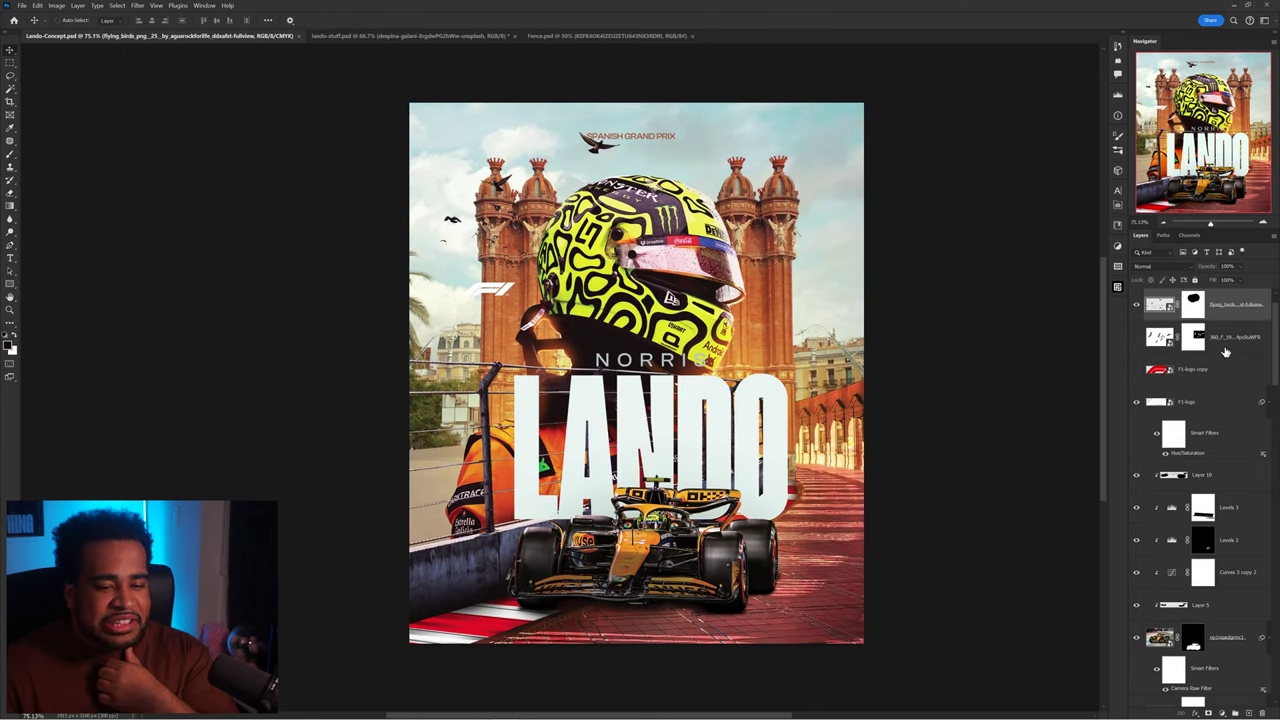
pyautogui.scroll(1, 1226, 351)
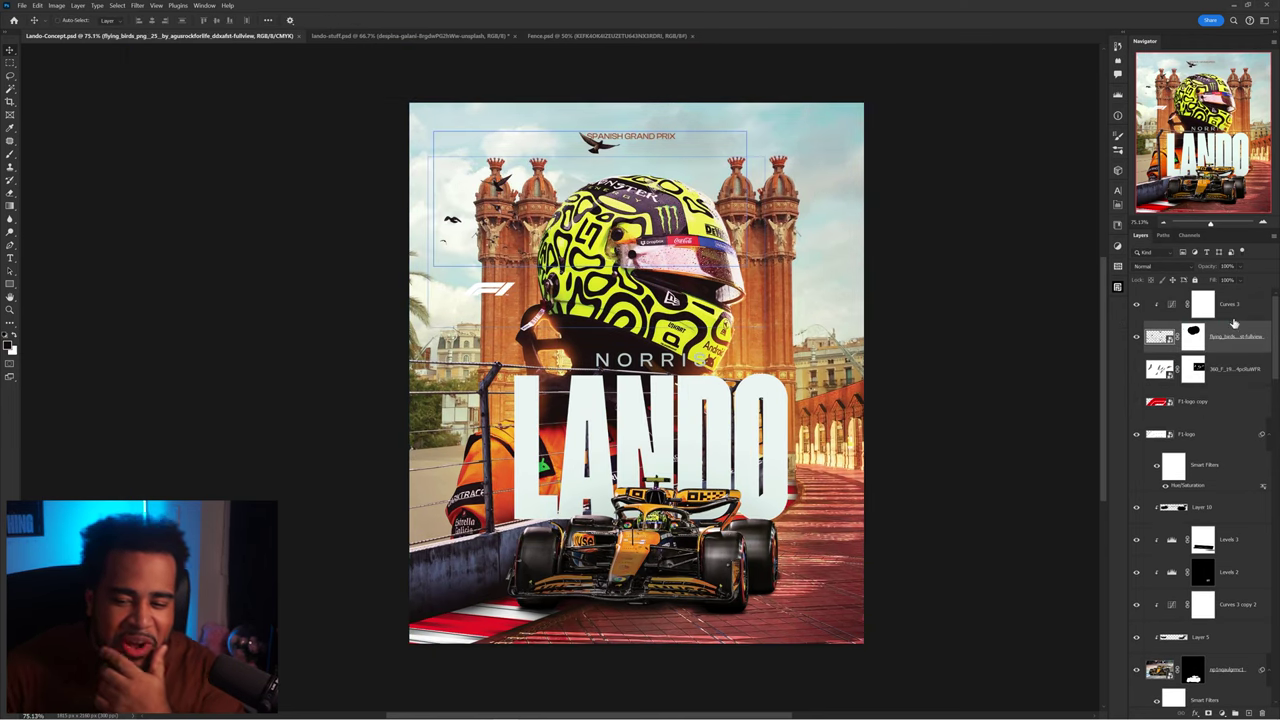
pyautogui.click(1234, 306)
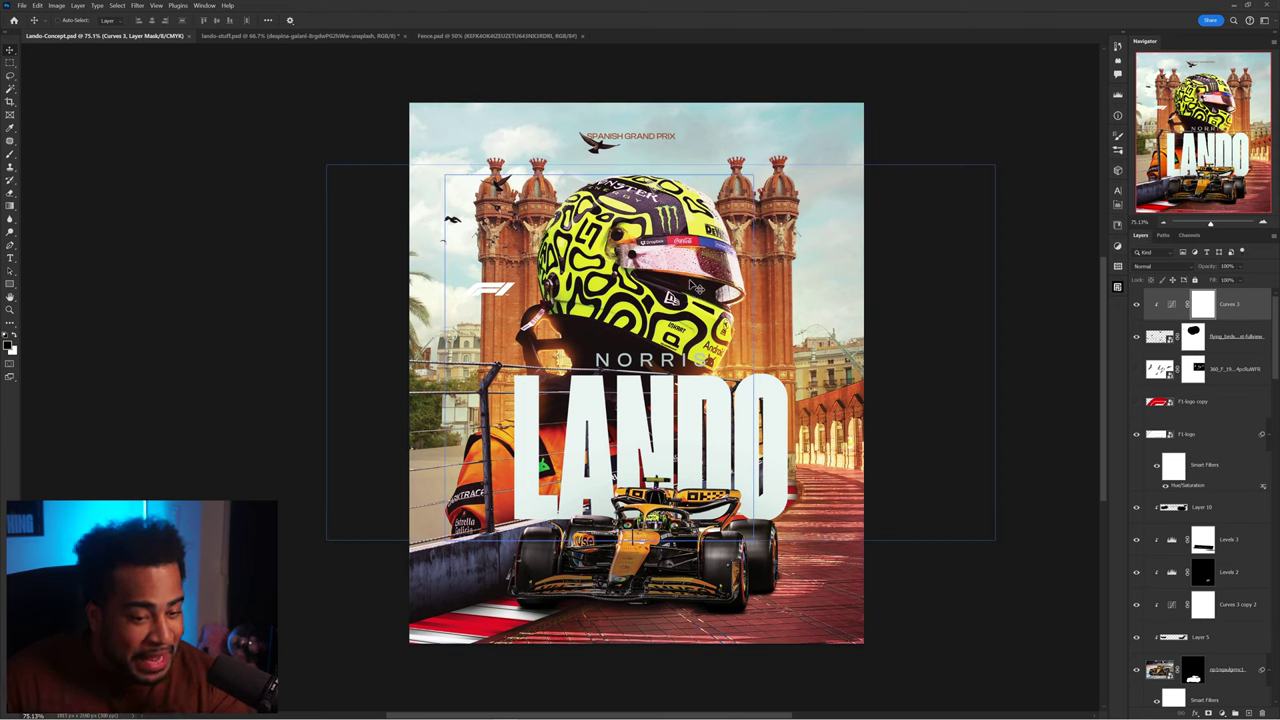
# Step: Switch to the browser, download the white concrete arch photo from Unsplash, and mask out the balustrade inside the placed arch
pyautogui.click(530, 710)
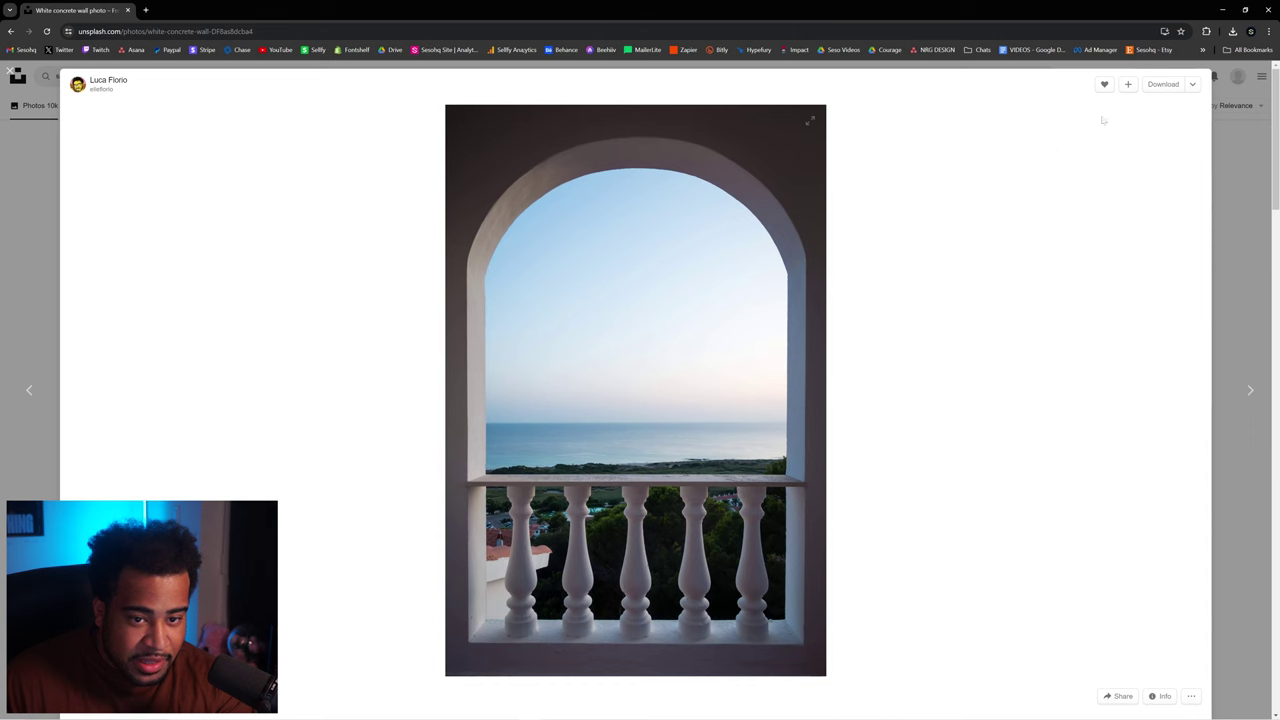
pyautogui.click(1192, 85)
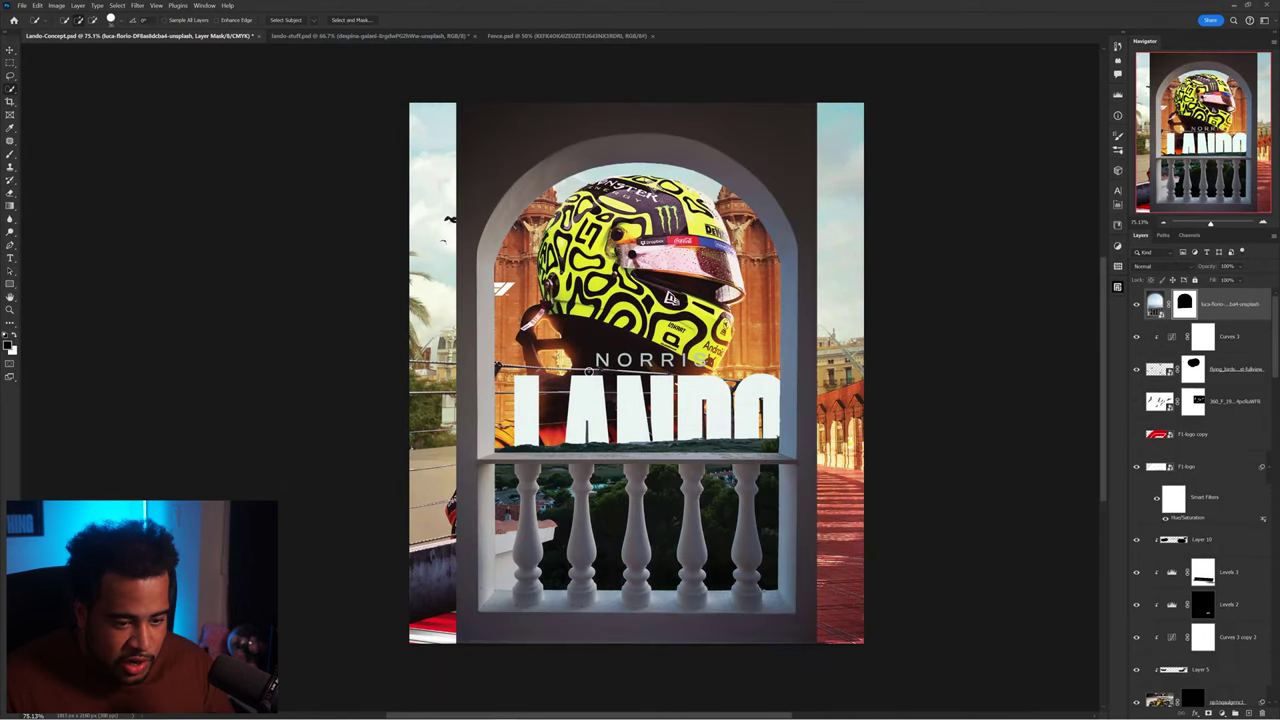
pyautogui.press('m')
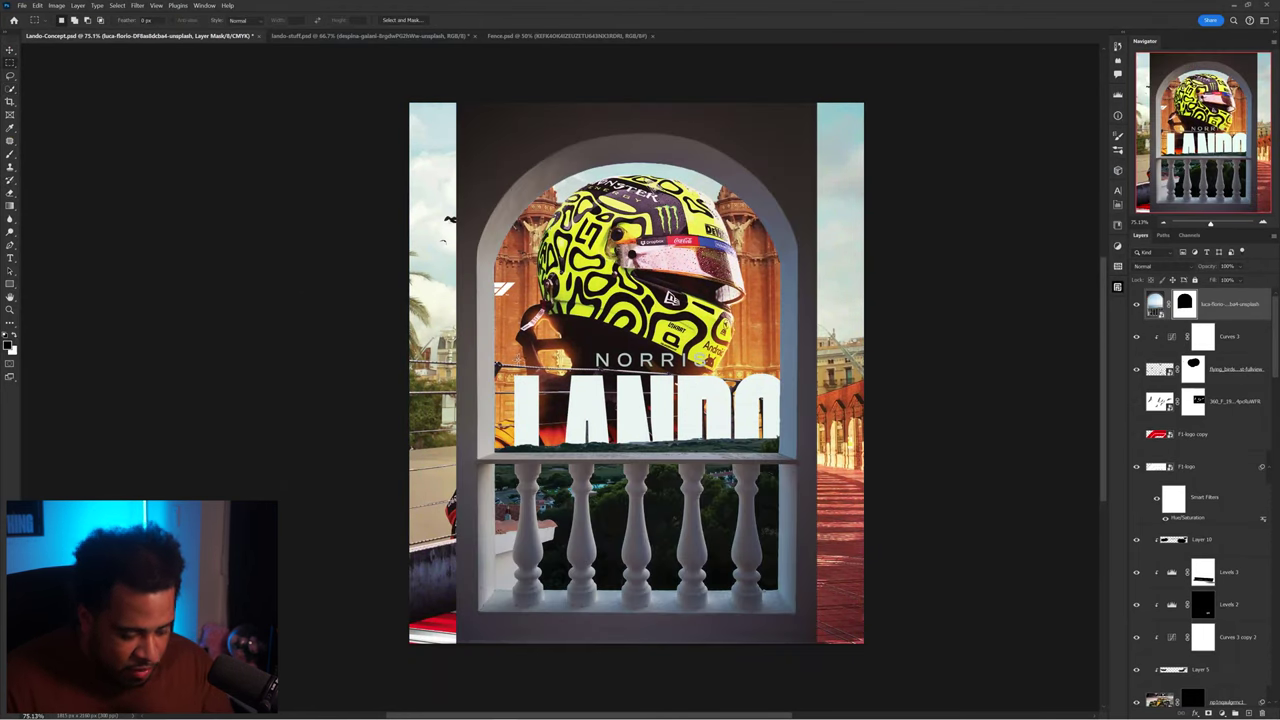
pyautogui.moveTo(552, 428); pyautogui.dragTo(792, 576)
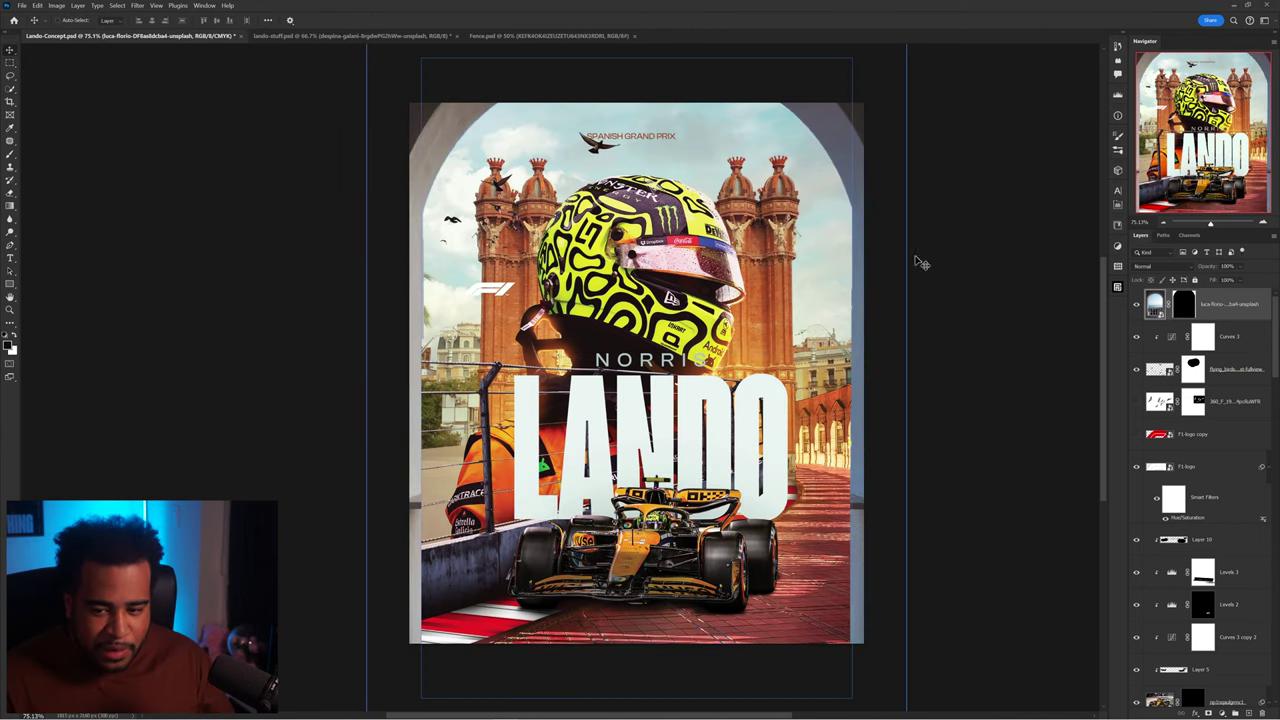
# Step: Apply a Gaussian Blur smart filter to the foreground arch and enlarge it so it frames only the poster's outer corners
pyautogui.hotkey('ctrl', 'h')
pyautogui.click(137, 5)
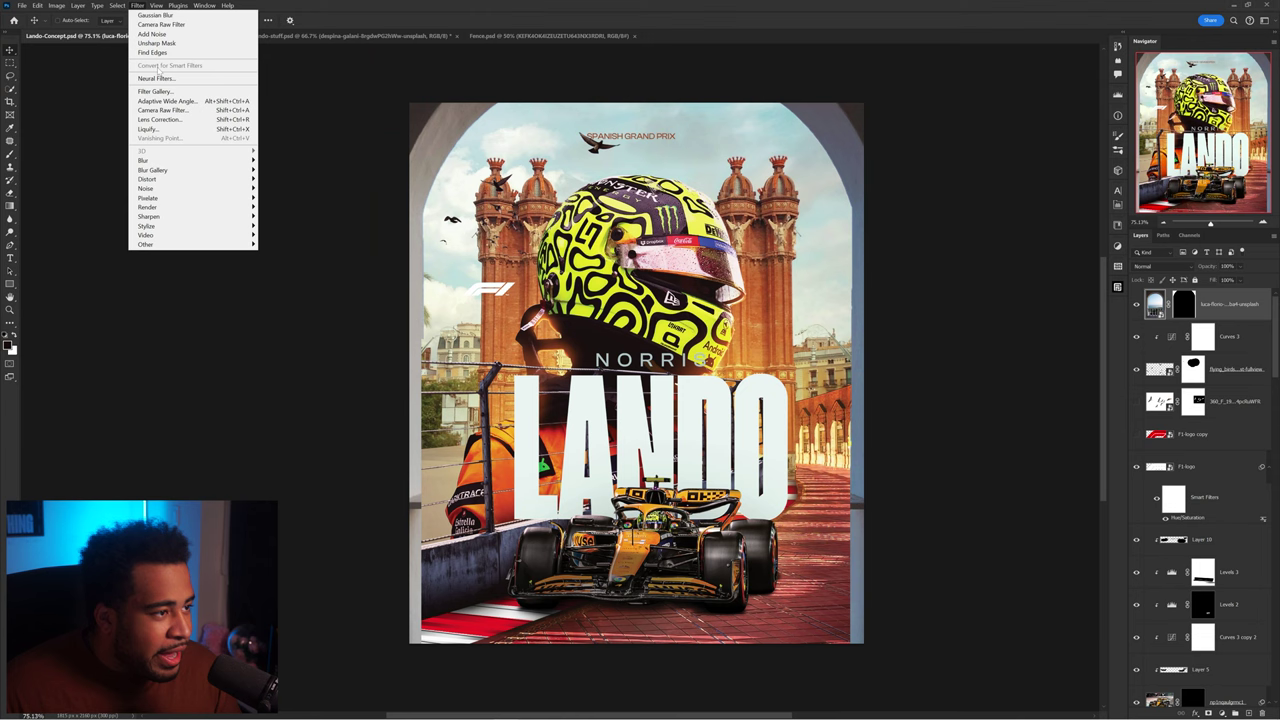
pyautogui.moveTo(150, 160)
pyautogui.click(285, 194)
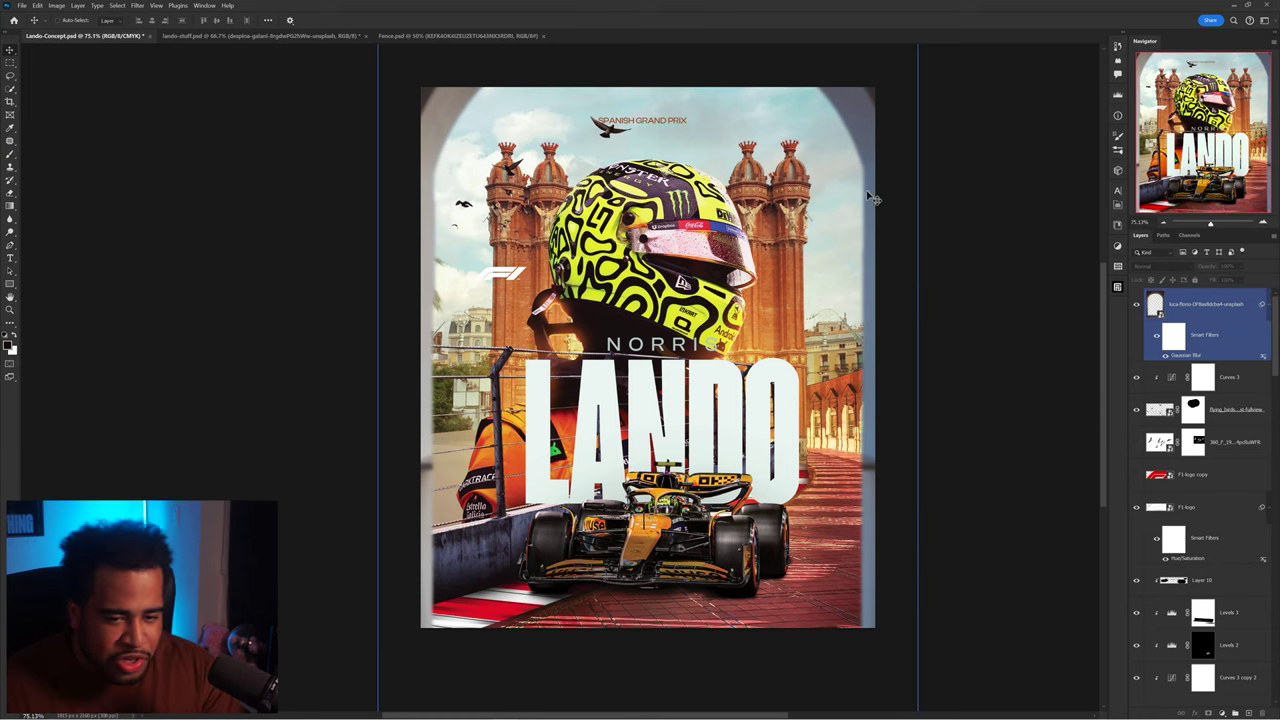
pyautogui.click(864, 250)
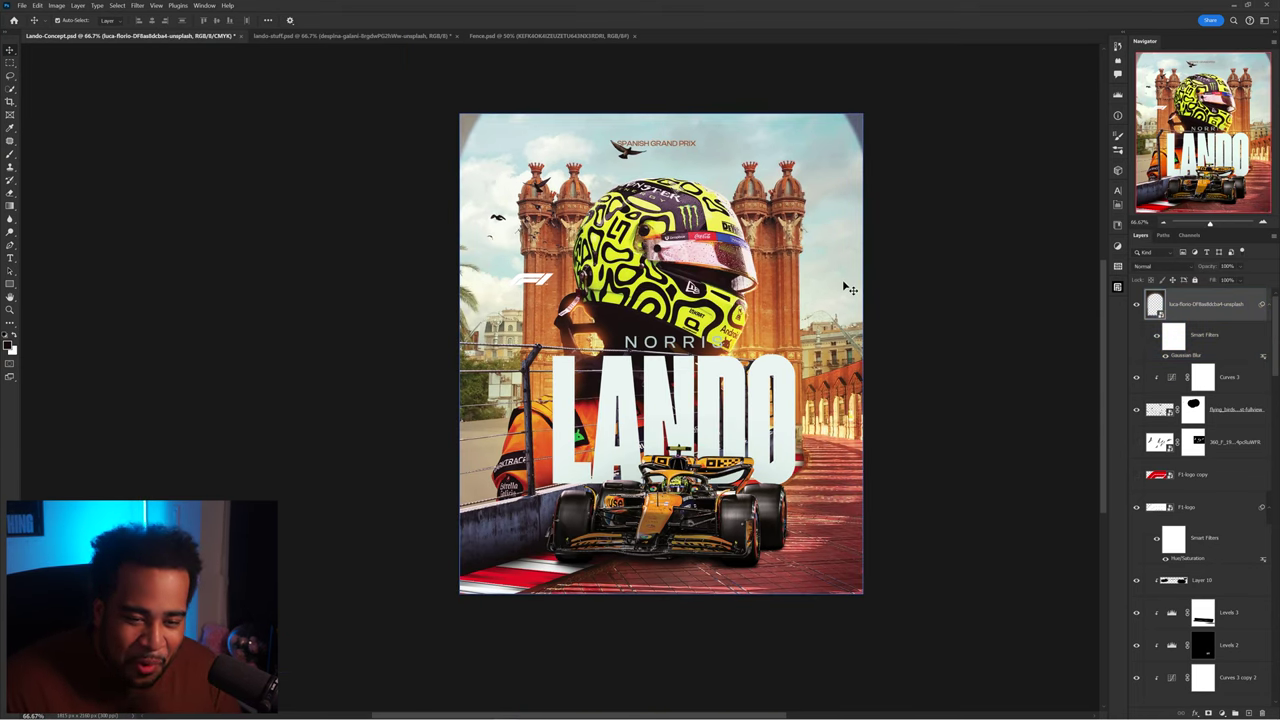
# Step: Try scaling and repositioning the foreground arch so its pillars frame the poster's sides, and compare the poster with and without it
pyautogui.hotkey('ctrl', ',')
pyautogui.hotkey('ctrl', 'h')
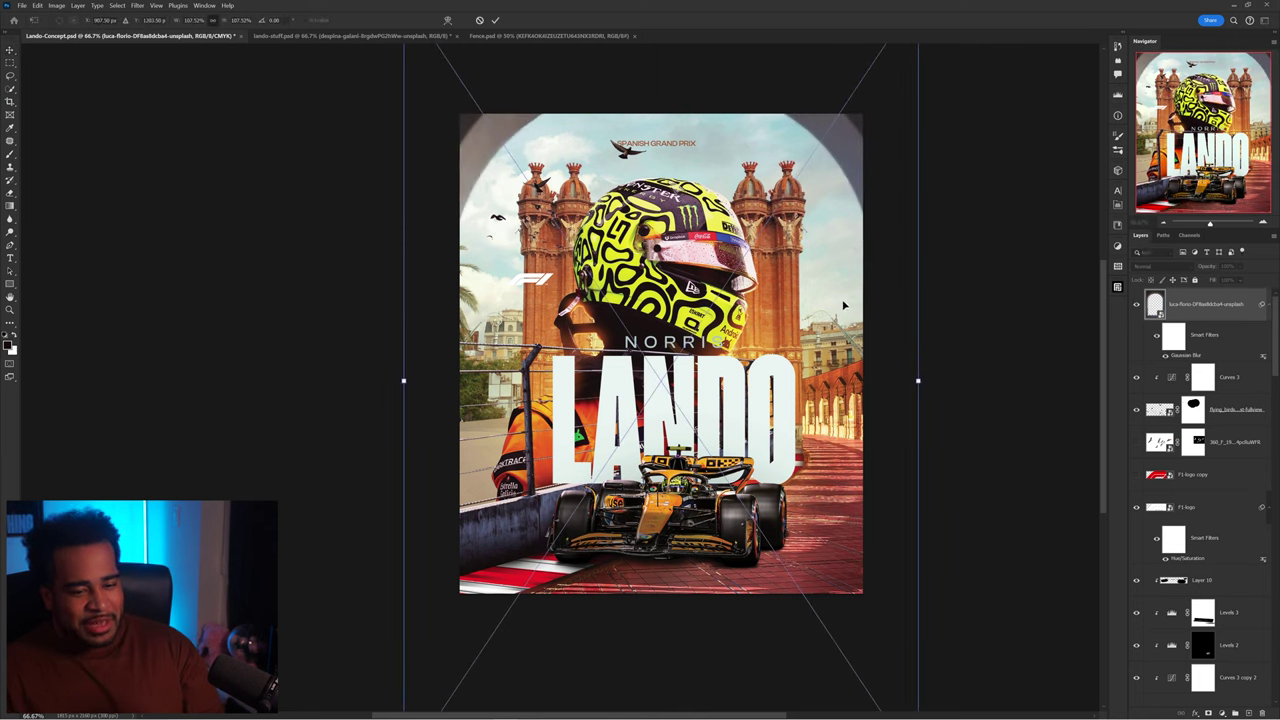
pyautogui.moveTo(918, 381); pyautogui.dragTo(823, 370)
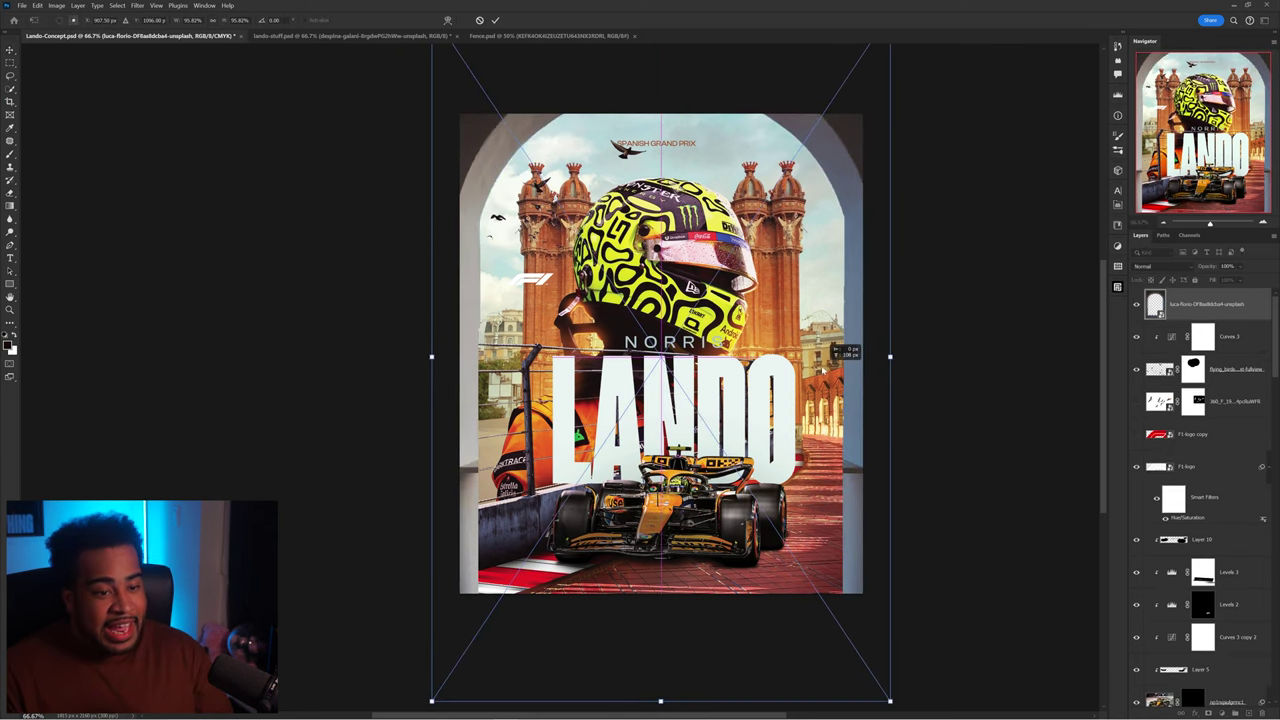
pyautogui.press('Return')
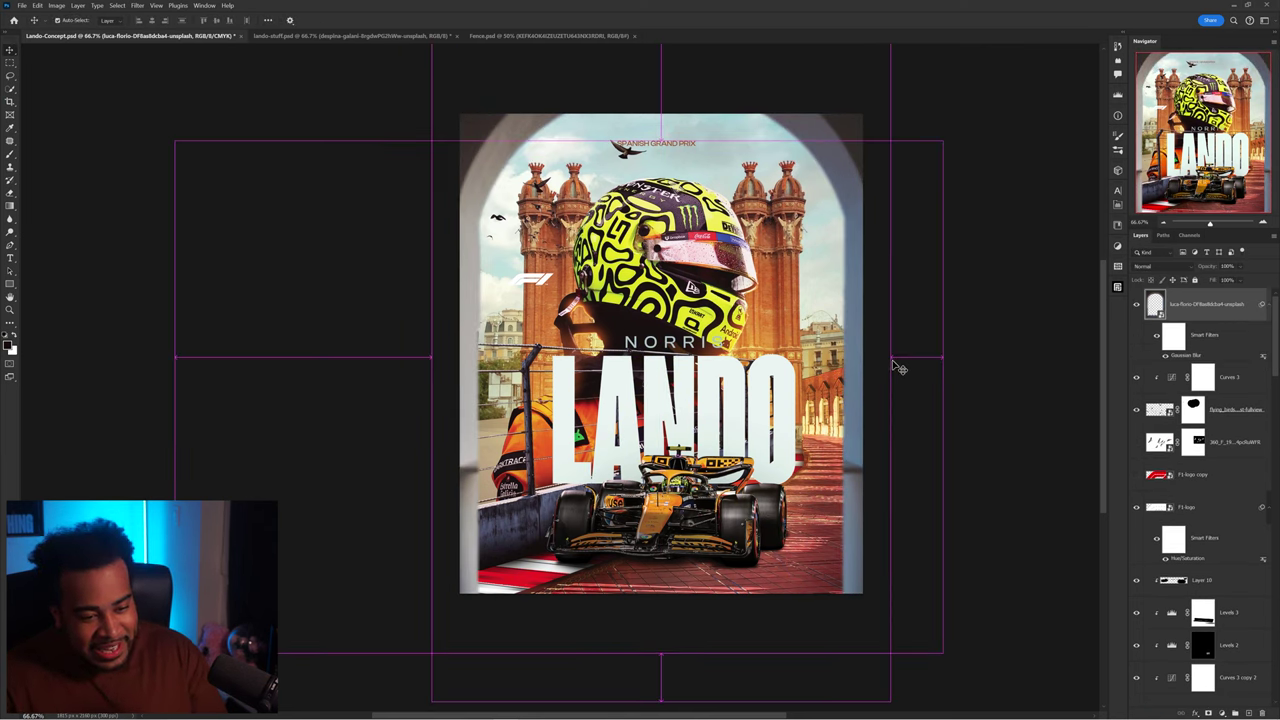
pyautogui.press('Return')
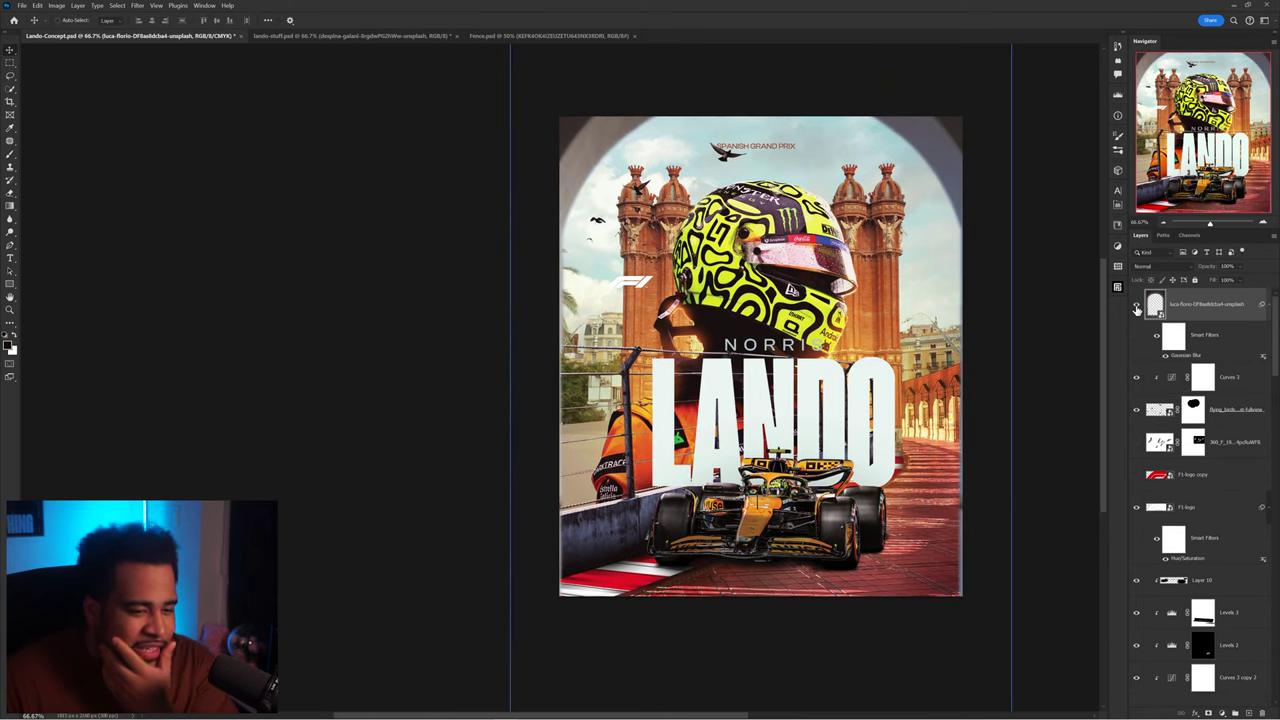
pyautogui.click(1136, 305)
pyautogui.click(1136, 305)
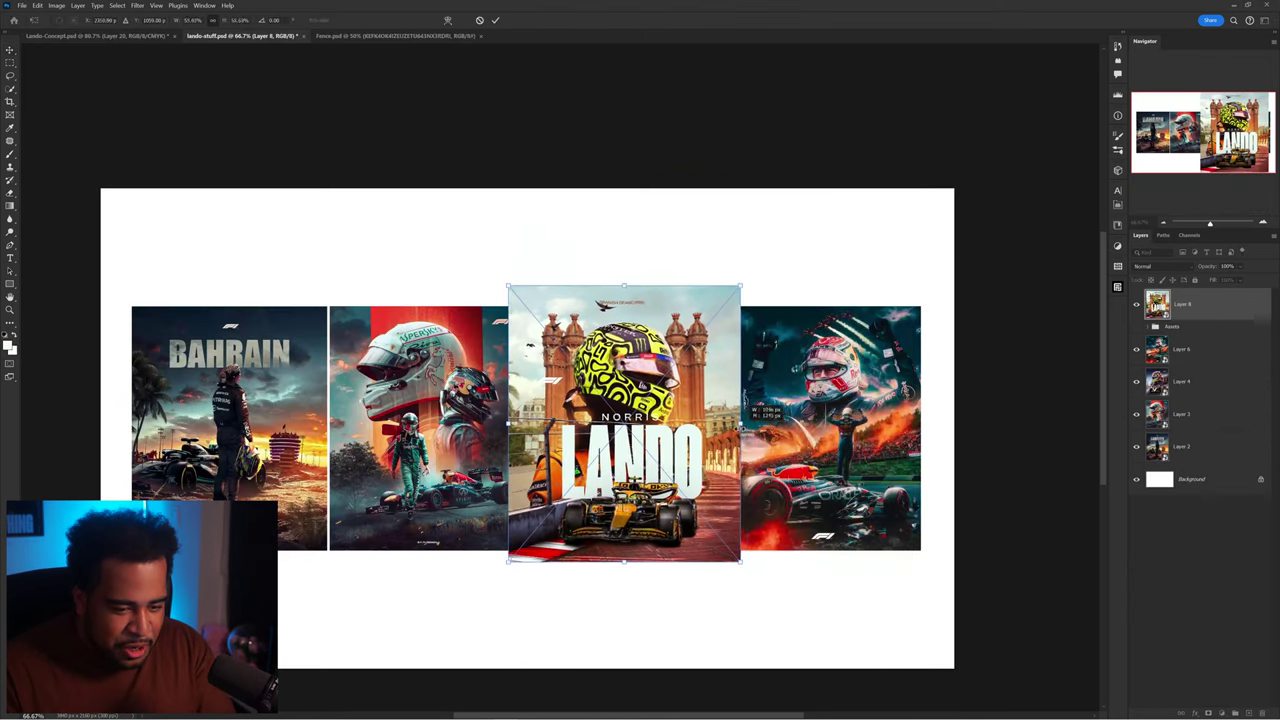
# Step: In lando-stuff.psd, scale down the flattened Lando poster and position it over the third poster in the reference row
pyautogui.moveTo(640, 453)
pyautogui.mouseDown()
pyautogui.moveTo(749, 492)
pyautogui.moveTo(700, 498)
pyautogui.moveTo(644, 462)
pyautogui.mouseUp()
pyautogui.click(845, 430)
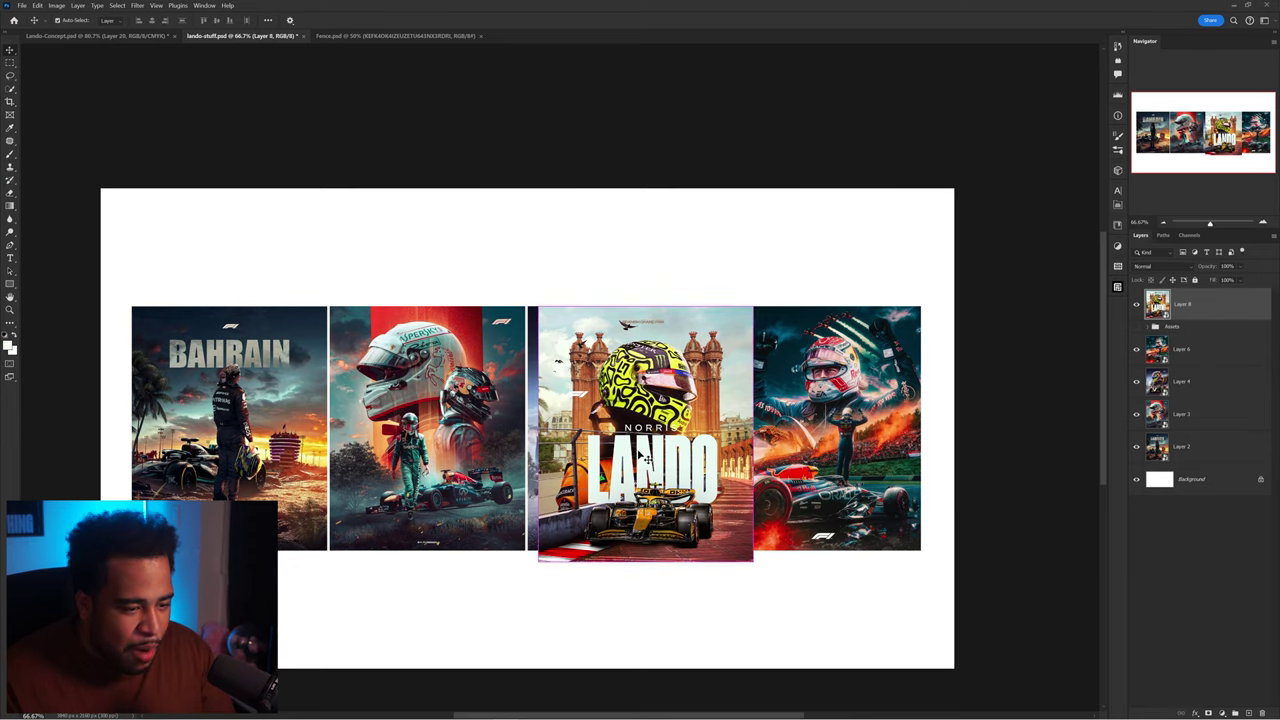
pyautogui.moveTo(658, 463); pyautogui.dragTo(648, 463)
# Step: Scale the Lando poster to 50% to match the height of the neighbouring reference posters and compare them side by side
pyautogui.scroll(5, 868, 321)
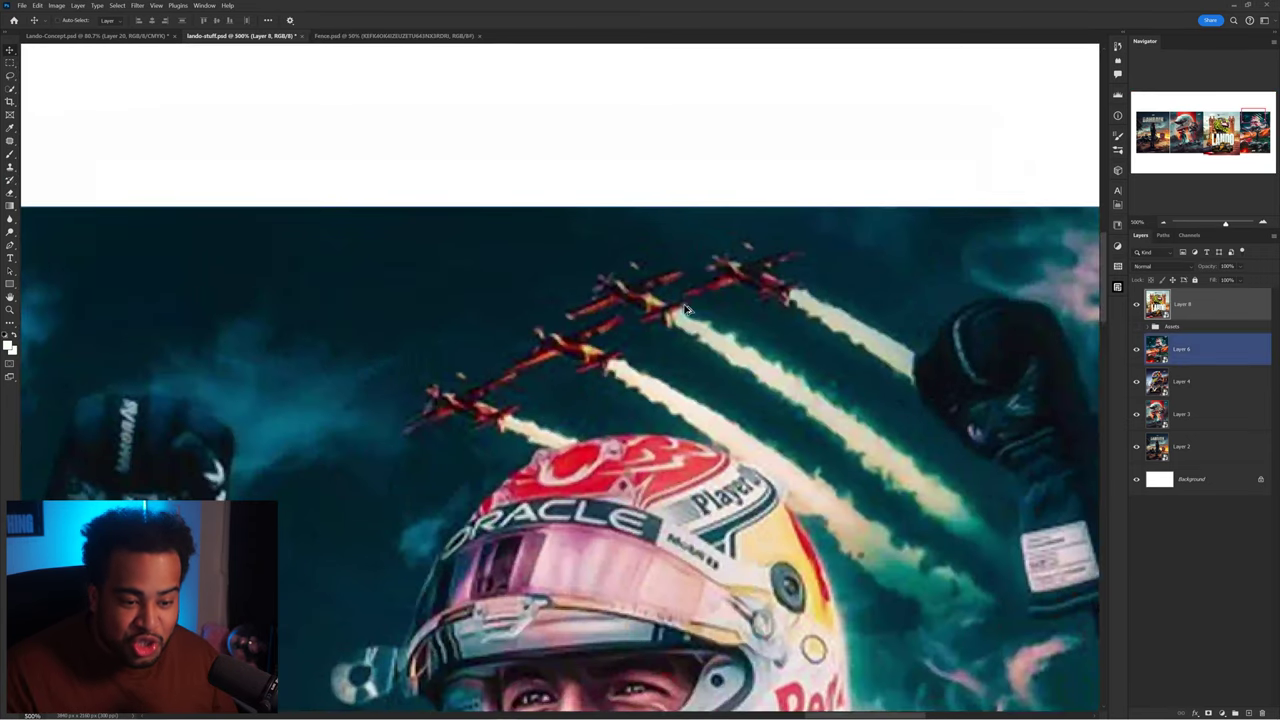
pyautogui.scroll(-5, 686, 310)
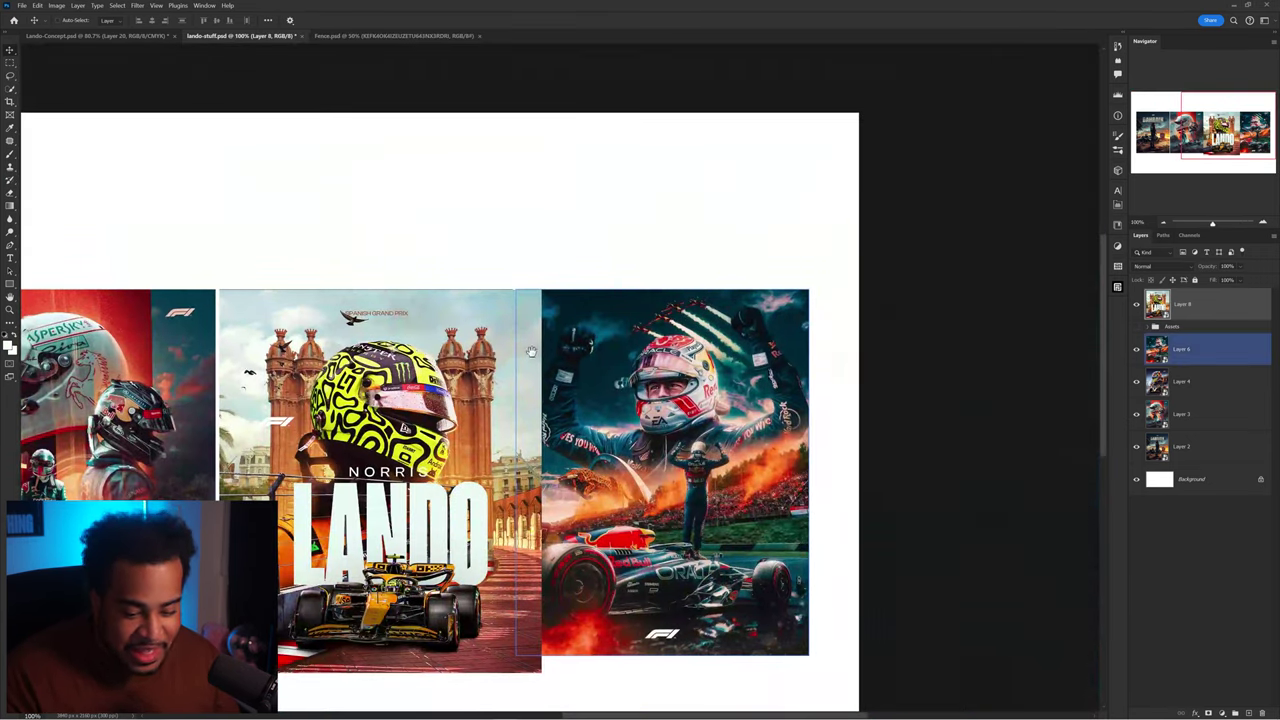
pyautogui.moveTo(531, 352); pyautogui.dragTo(738, 256)
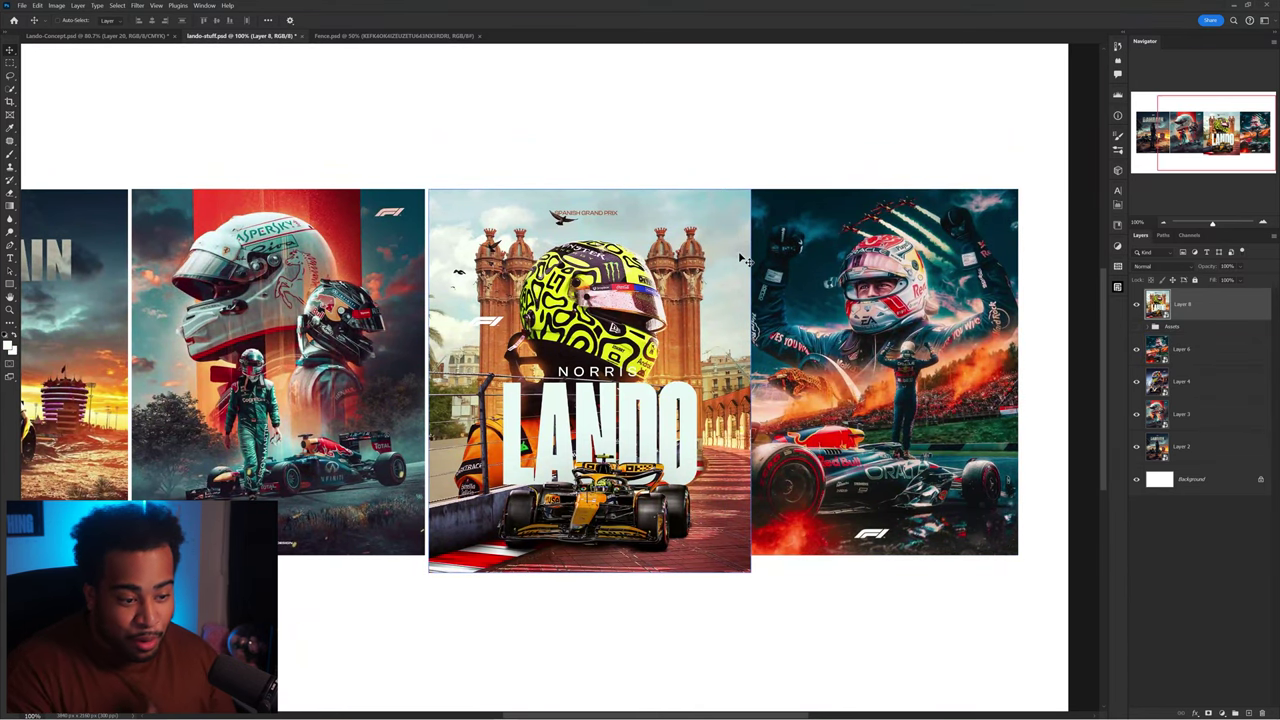
pyautogui.scroll(-1, 740, 255)
pyautogui.moveTo(790, 265); pyautogui.dragTo(797, 268)
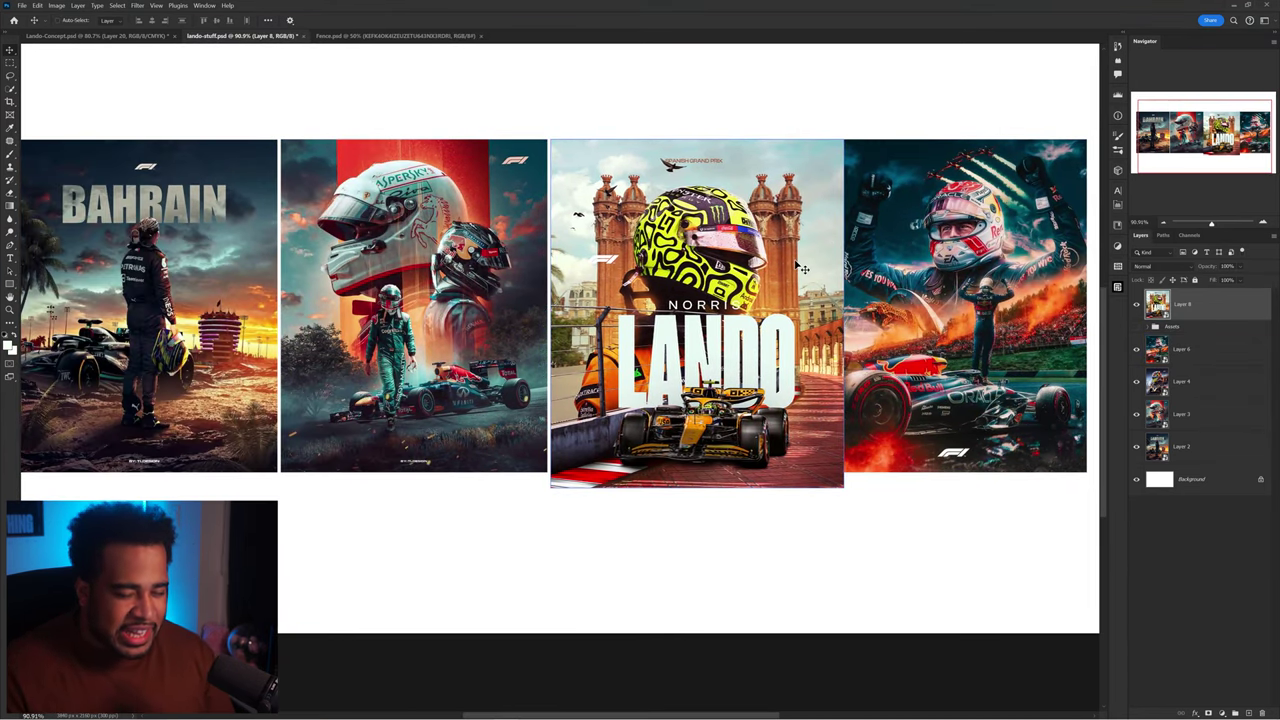
pyautogui.moveTo(843, 487); pyautogui.dragTo(832, 472)
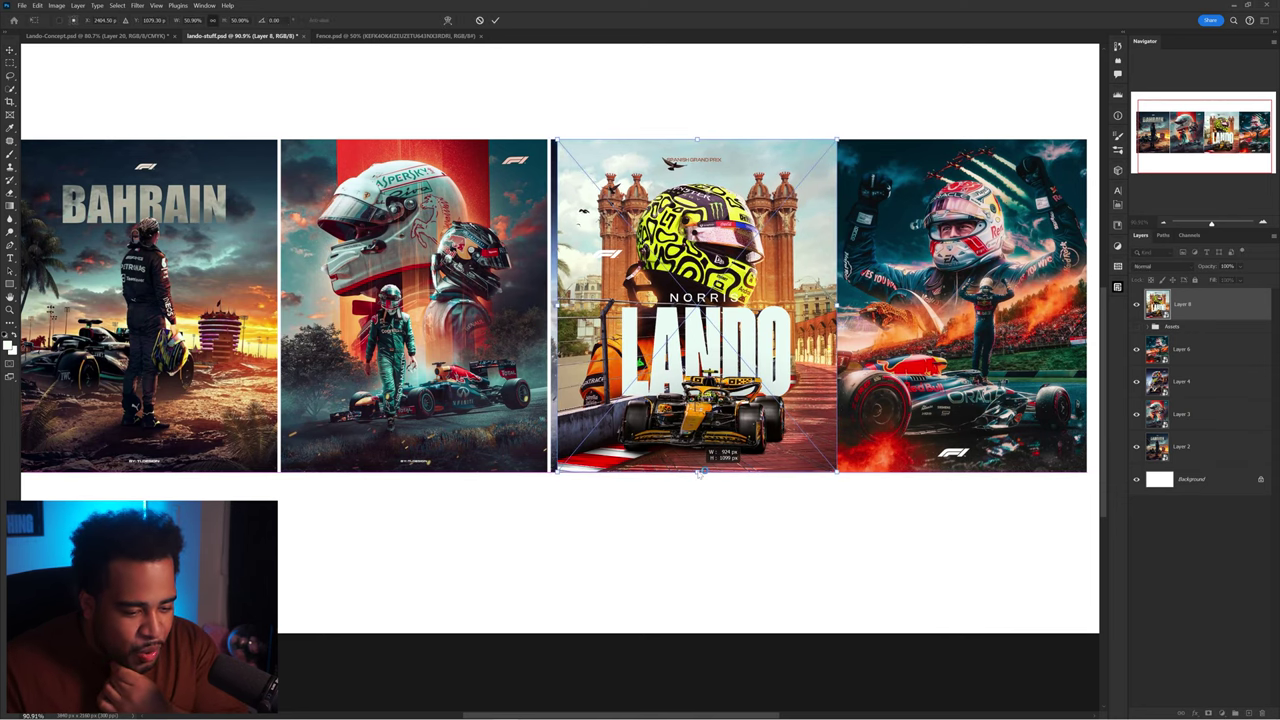
pyautogui.press('Return')
pyautogui.scroll(-3, 753, 360)
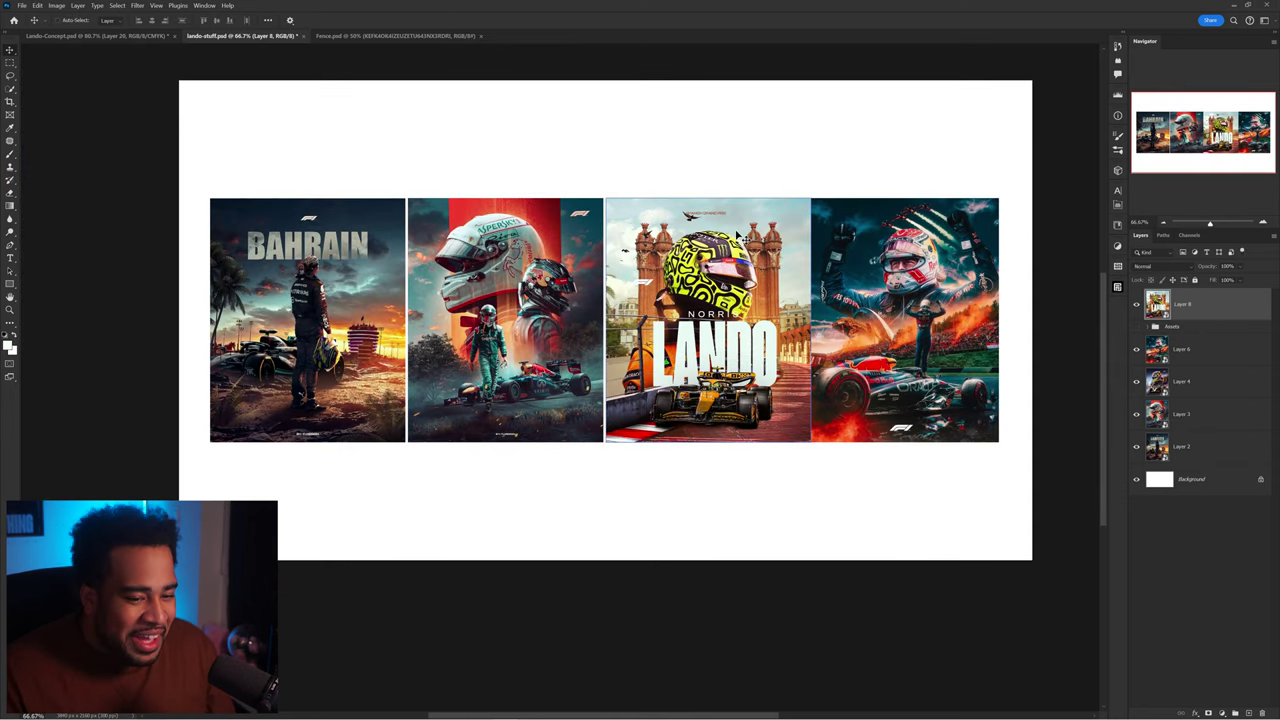
pyautogui.scroll(1, 748, 260)
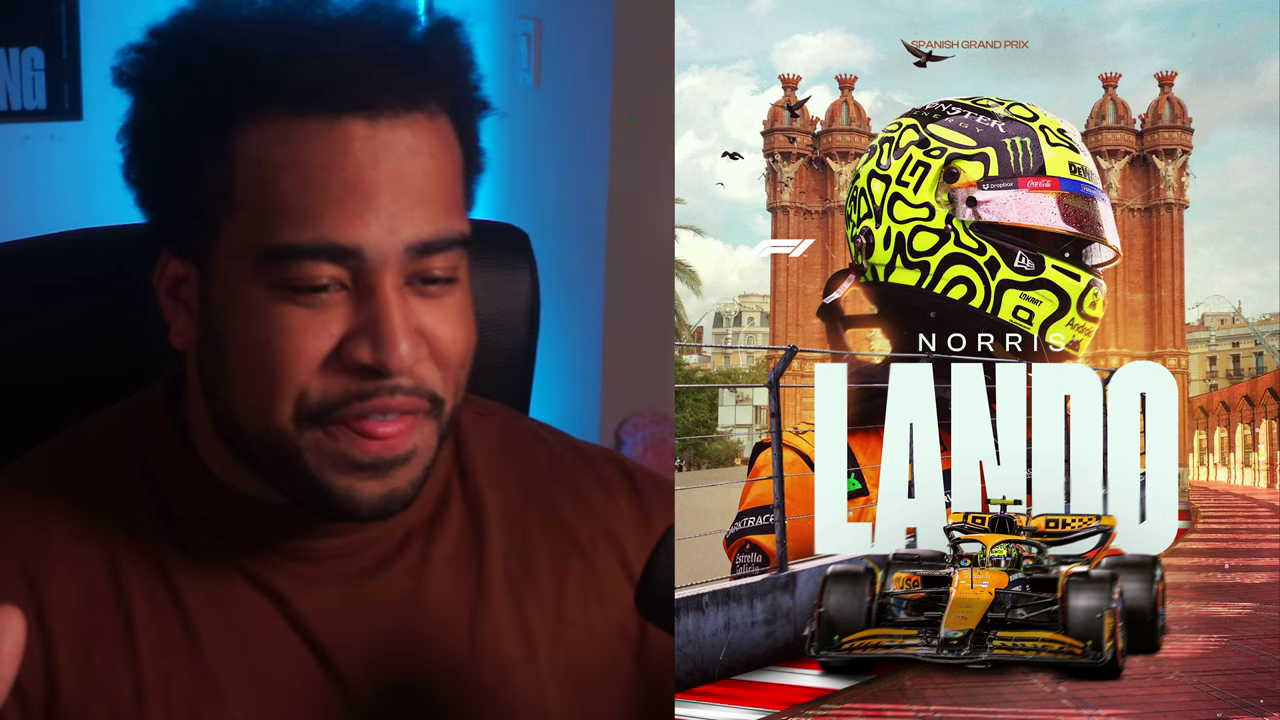